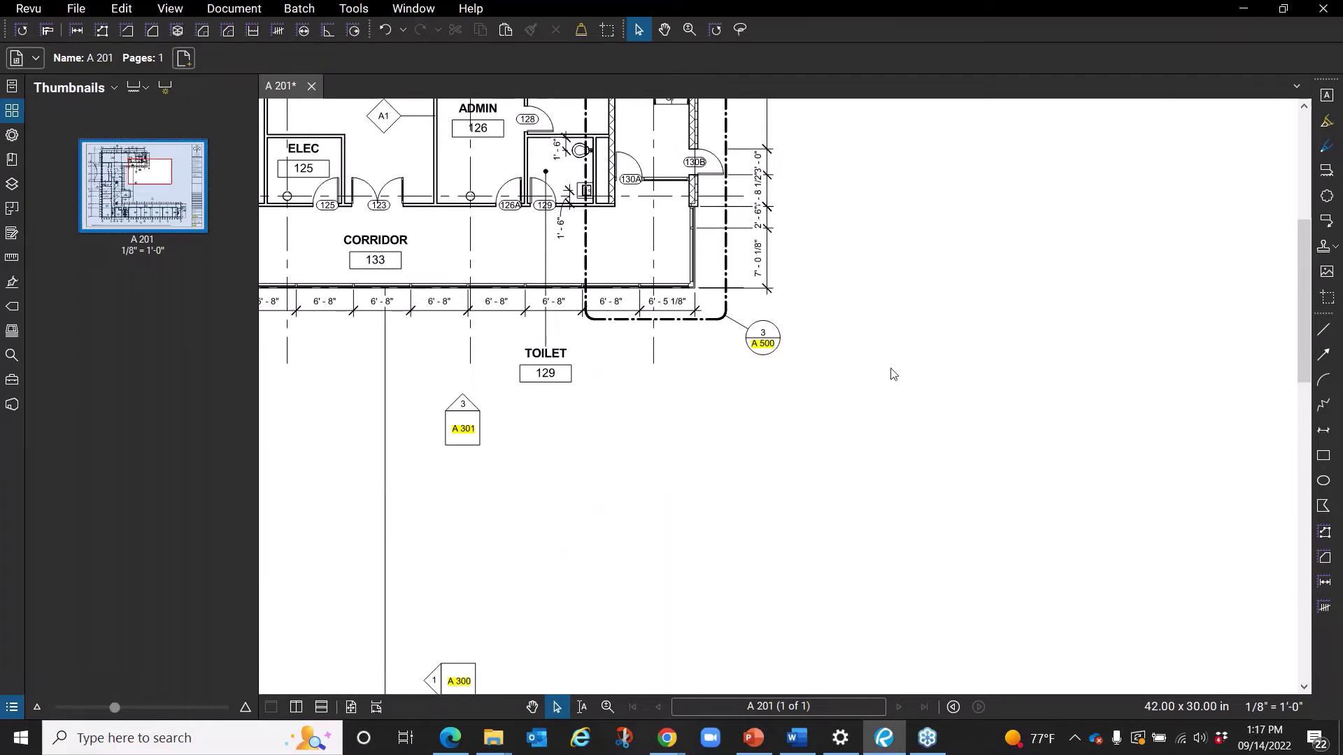
Draw a hyperlink area over the TOILET 129 room label below the corridor.
scroll(908, 366, up, 1)
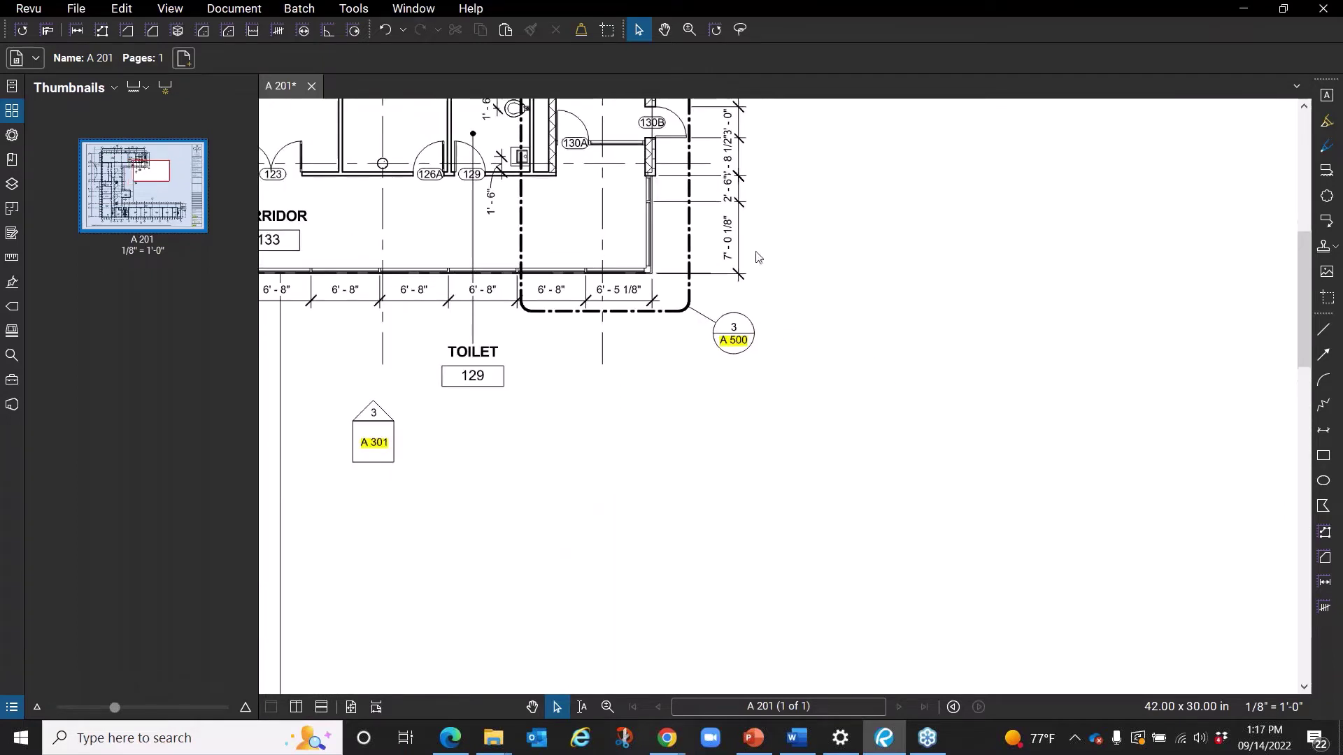
click(413, 9)
mouse_move(361, 13)
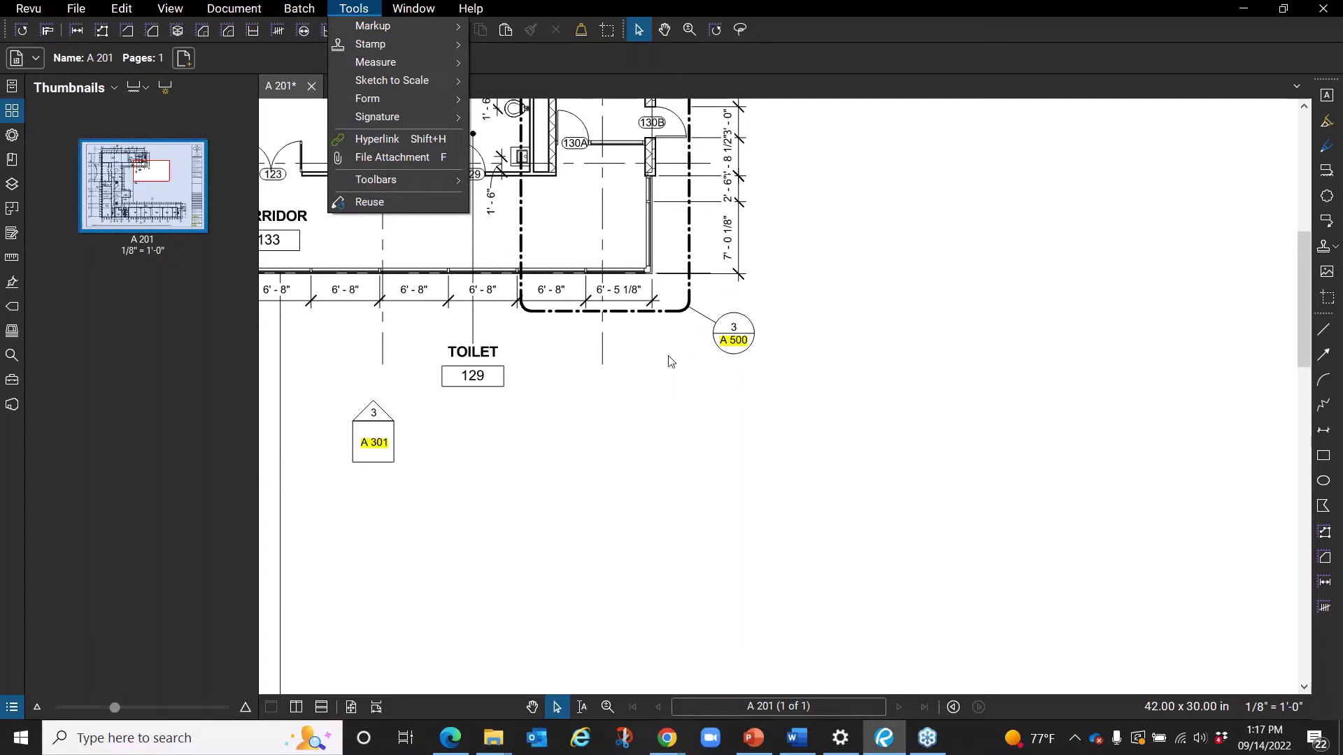
click(377, 140)
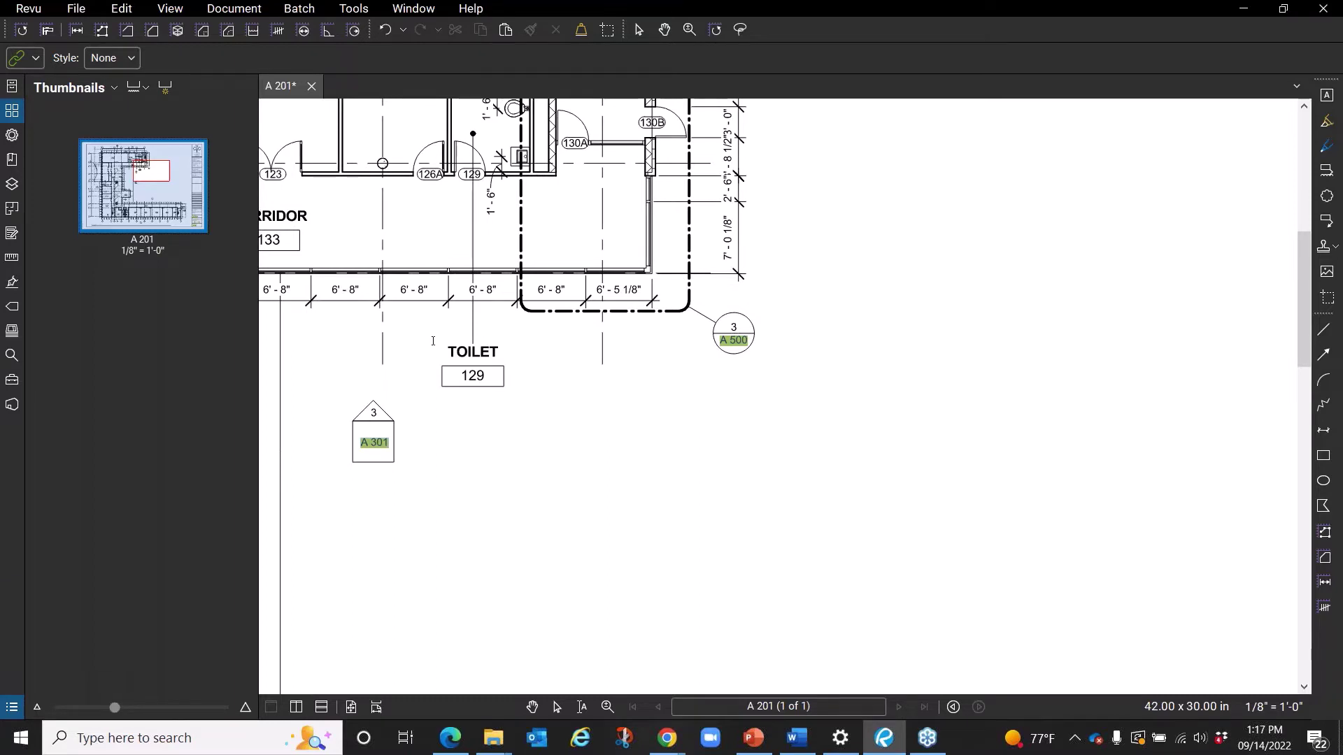
mouse_move(423, 334)
mouse_down()
mouse_move(501, 397)
mouse_move(541, 409)
mouse_move(524, 400)
mouse_up()
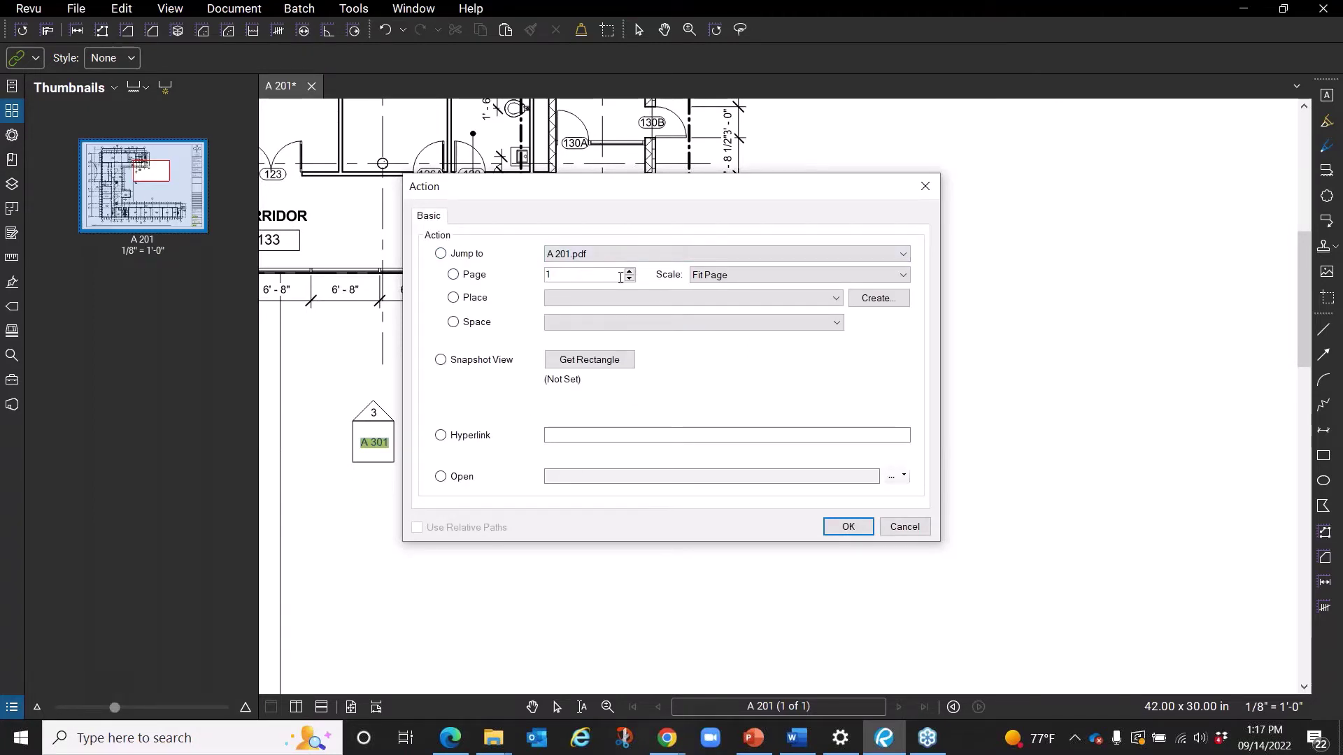
Create a new jump-to place for the hyperlink from a snapshot view framing toilet room 129 on the plan.
click(873, 300)
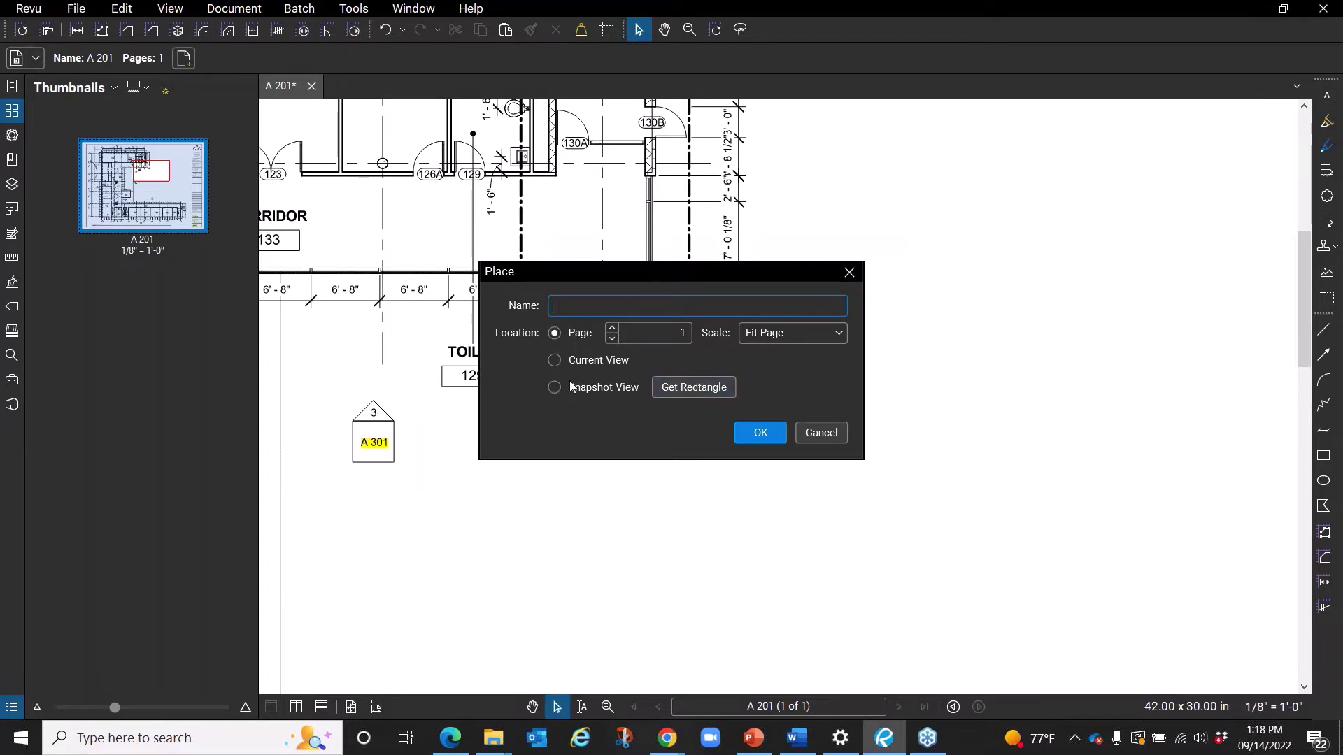
click(554, 389)
click(695, 389)
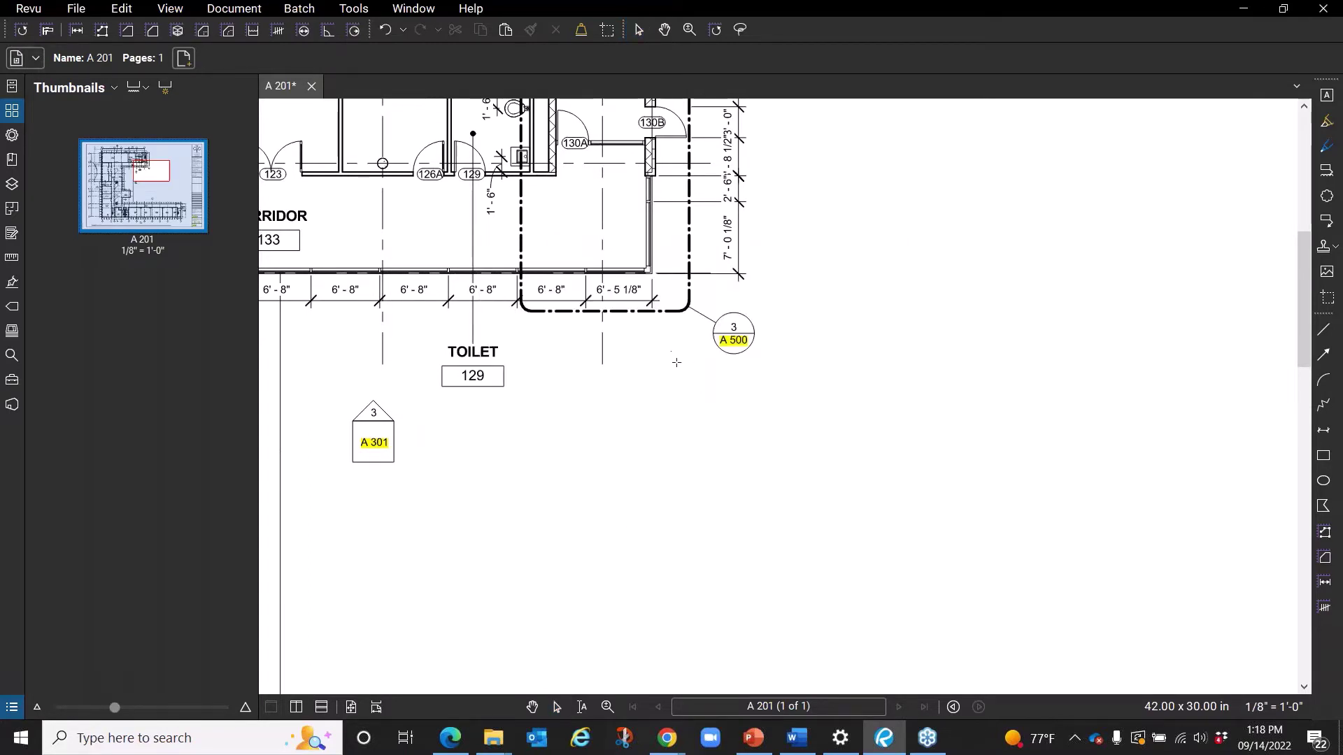
scroll(690, 568, up, 2)
drag(690, 568, 692, 600)
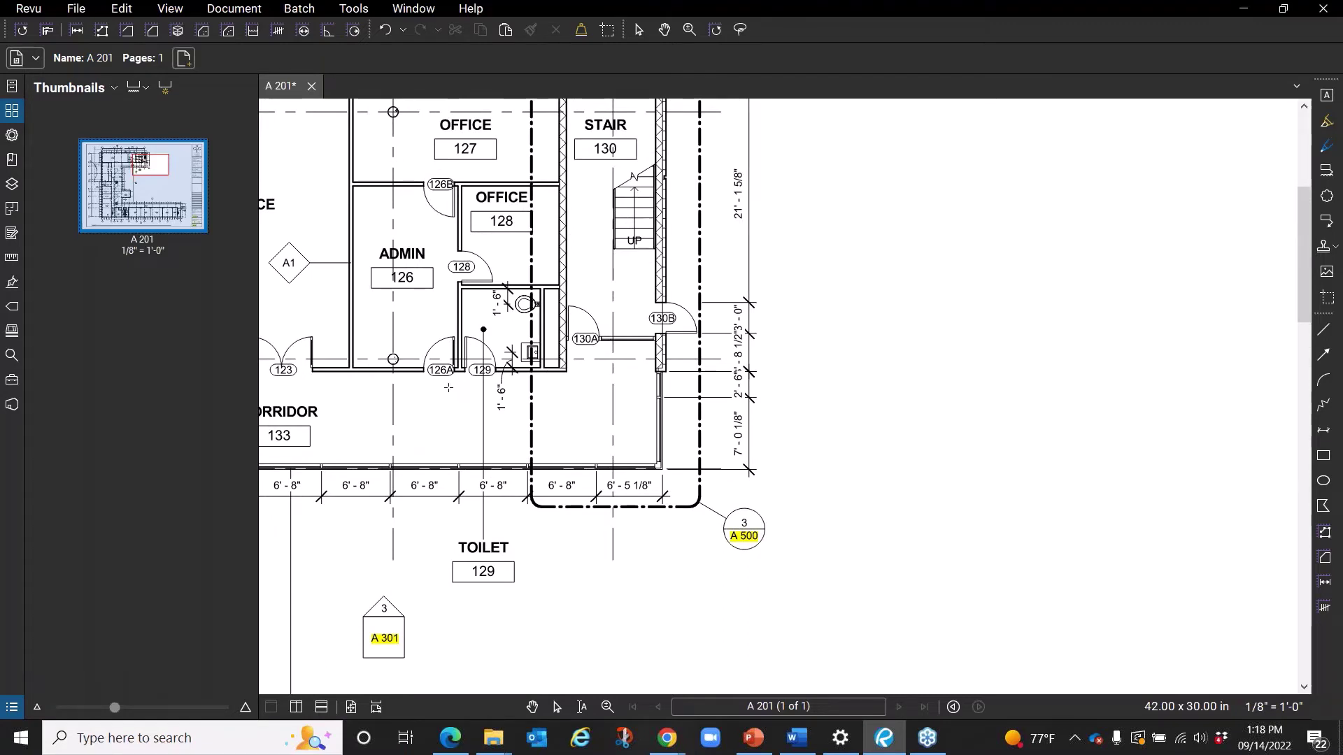
drag(449, 387, 575, 277)
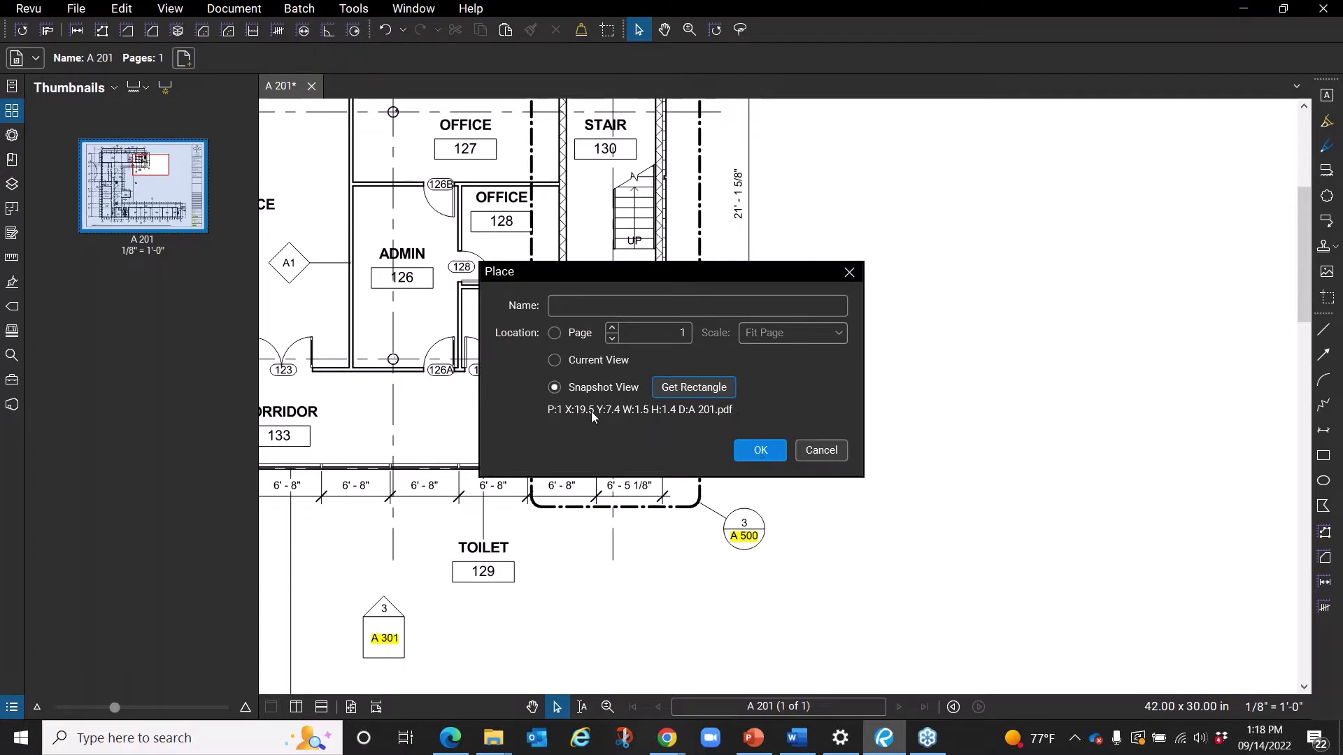
Name the place "room 129" and apply it as the hyperlink's destination.
click(769, 456)
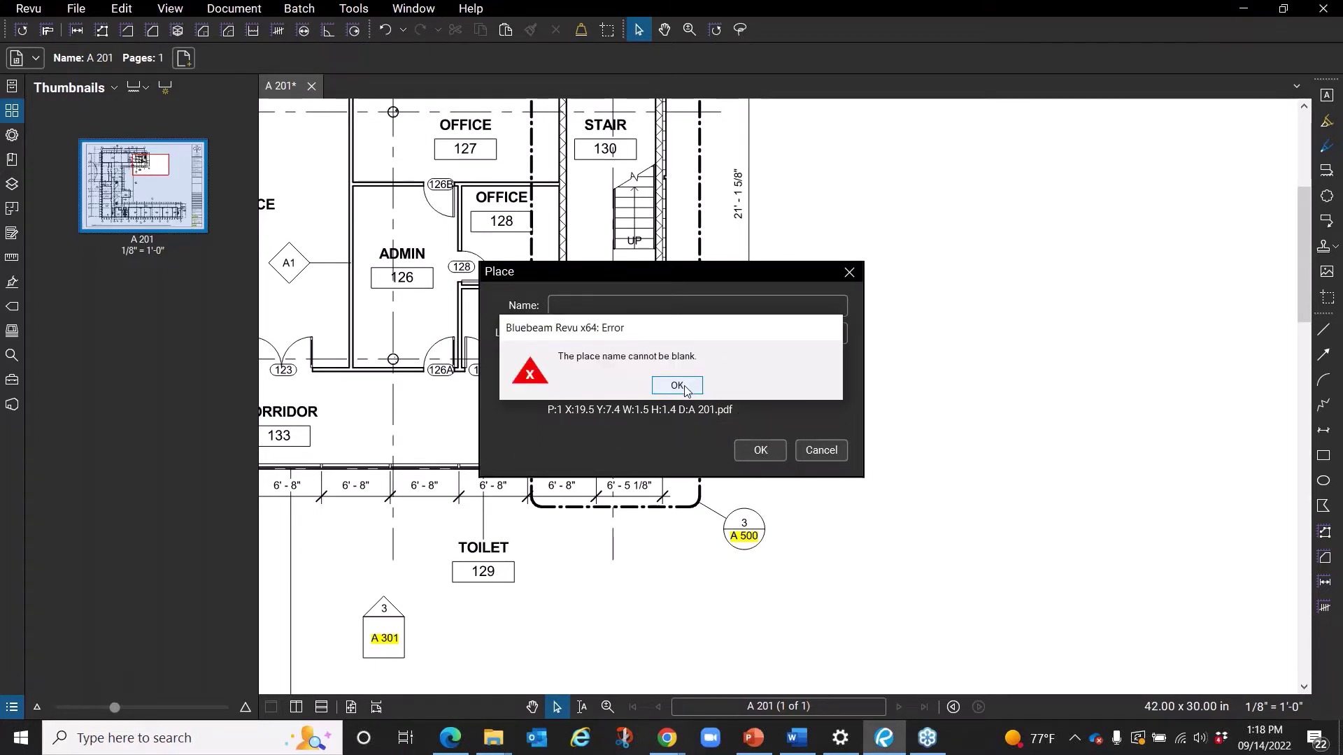
click(684, 391)
click(567, 306)
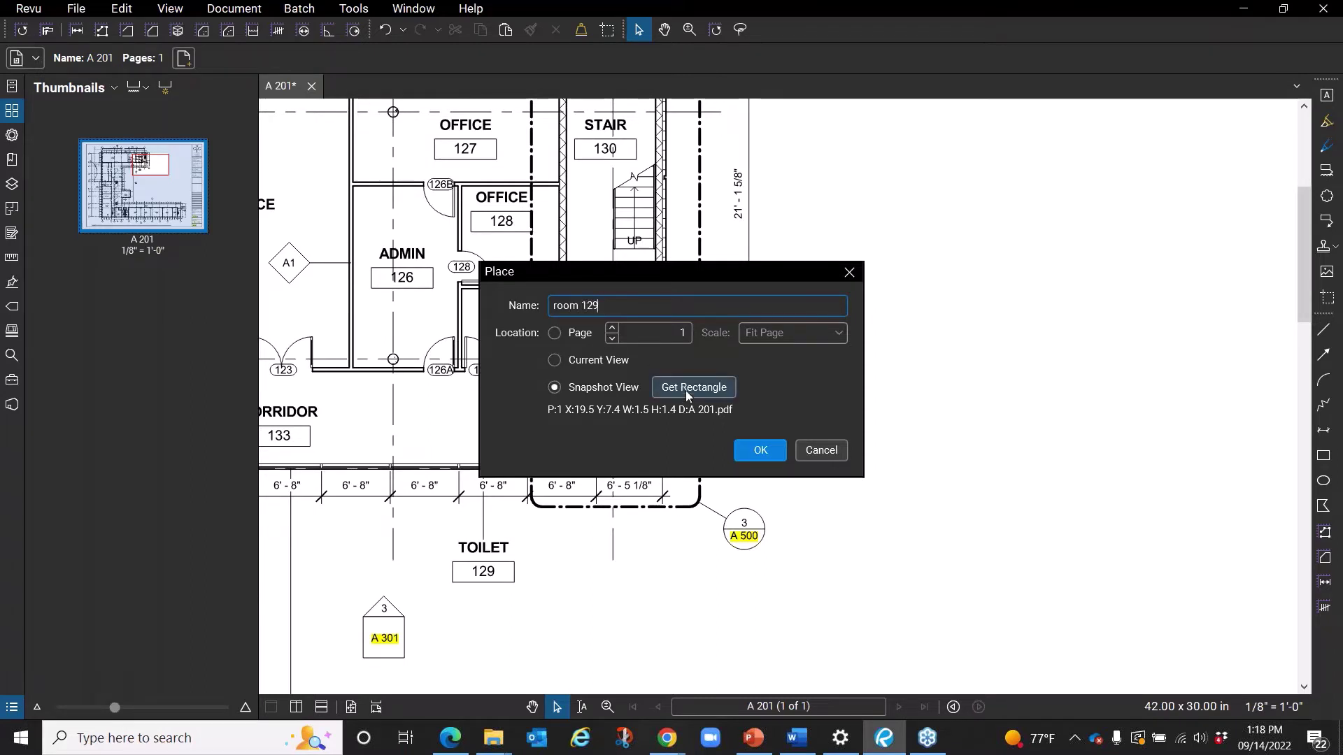
click(760, 450)
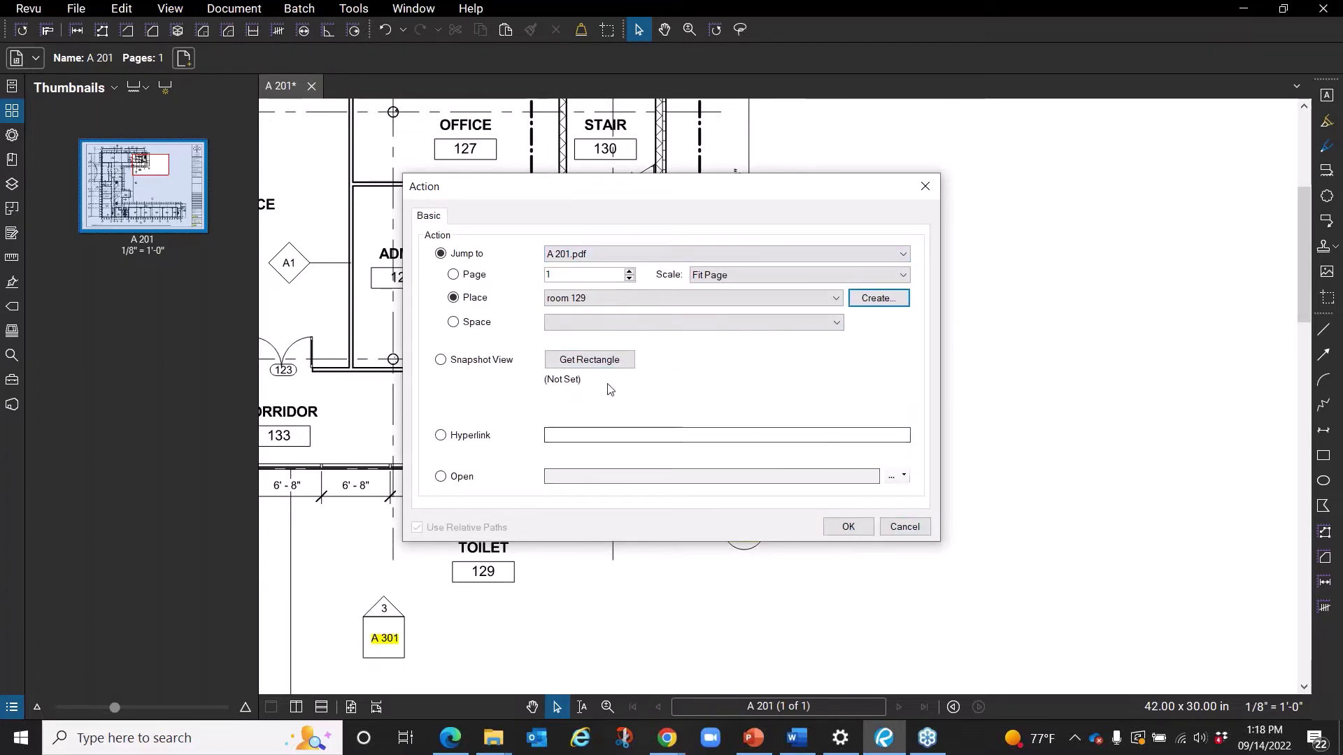
click(838, 528)
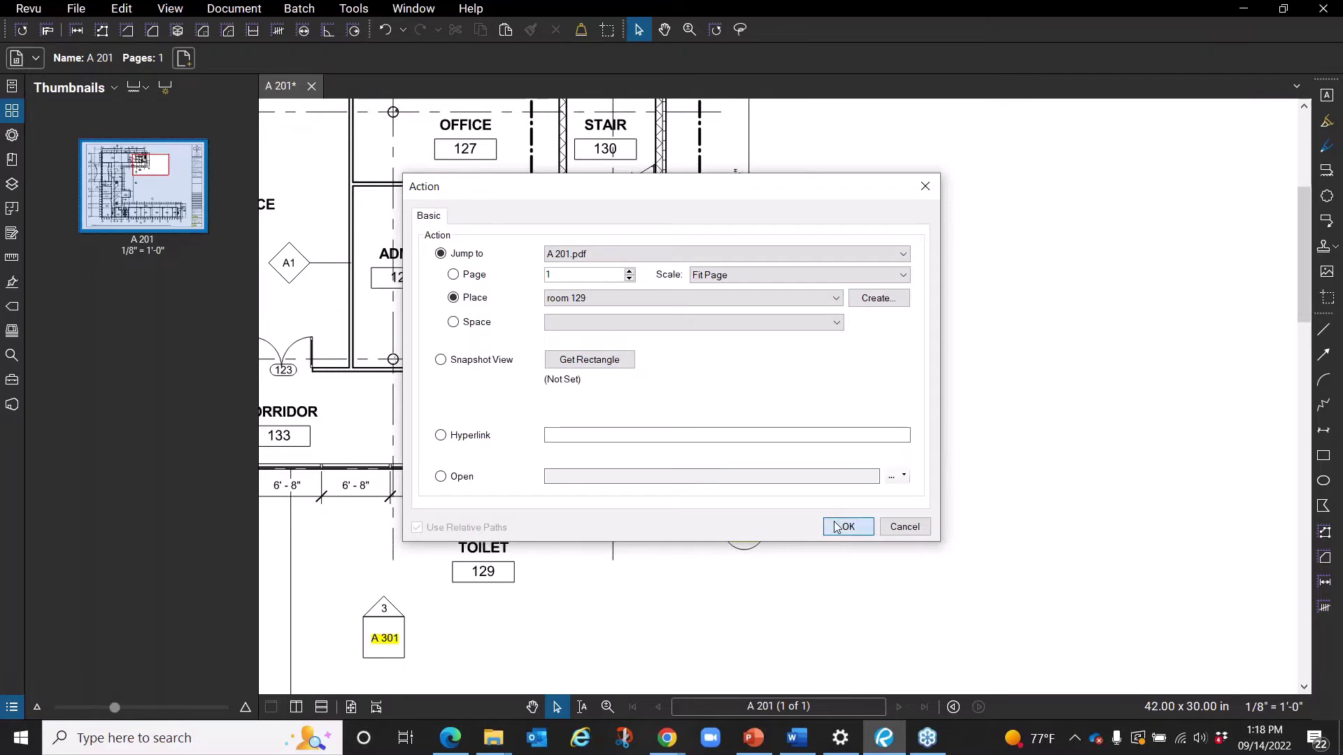
click(845, 527)
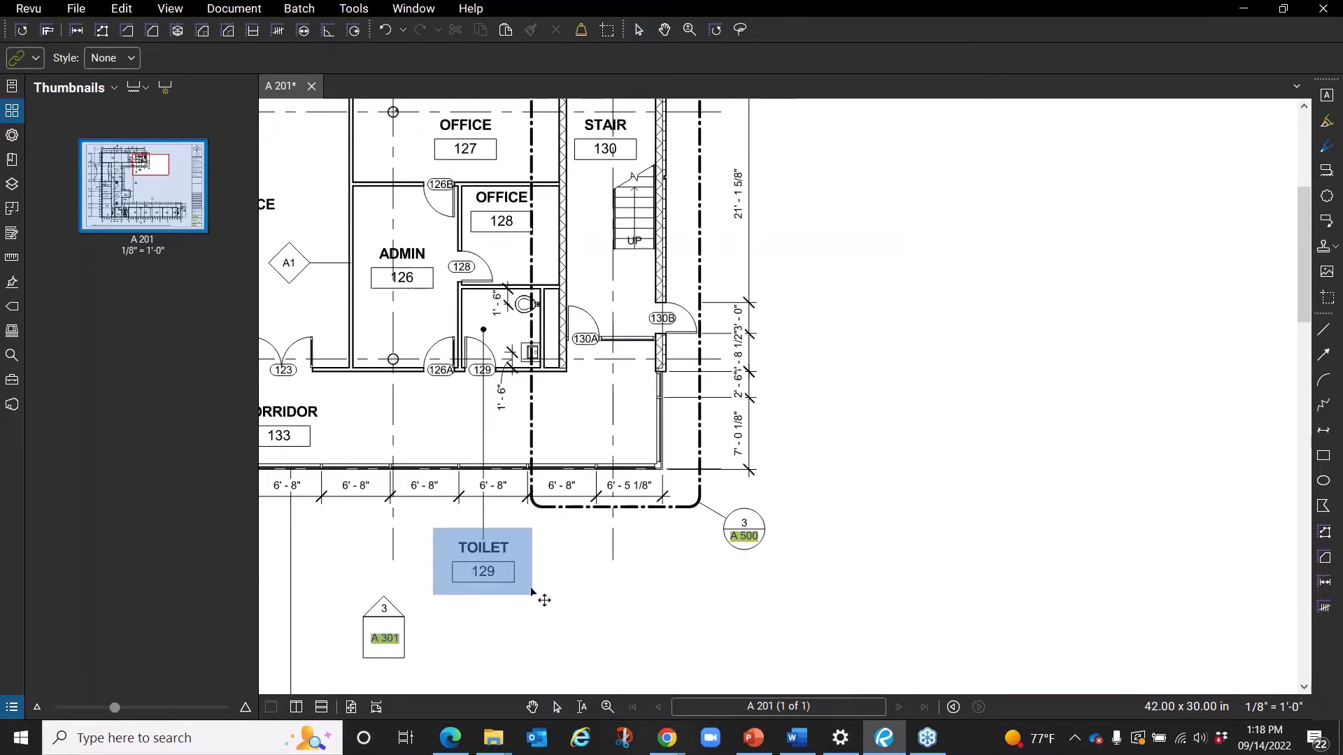
Leave hyperlink editing and test the new link on the TOILET 129 label.
scroll(633, 598, down, 1)
click(635, 605)
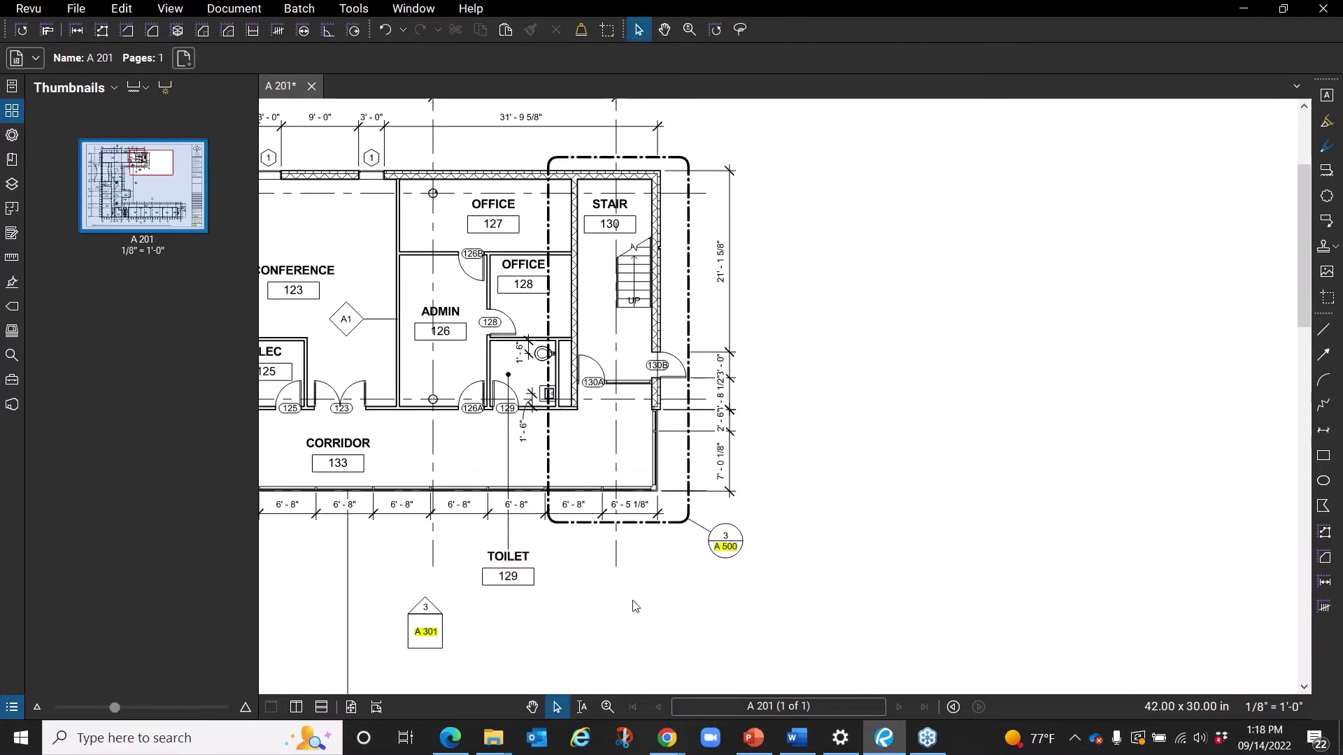
click(518, 574)
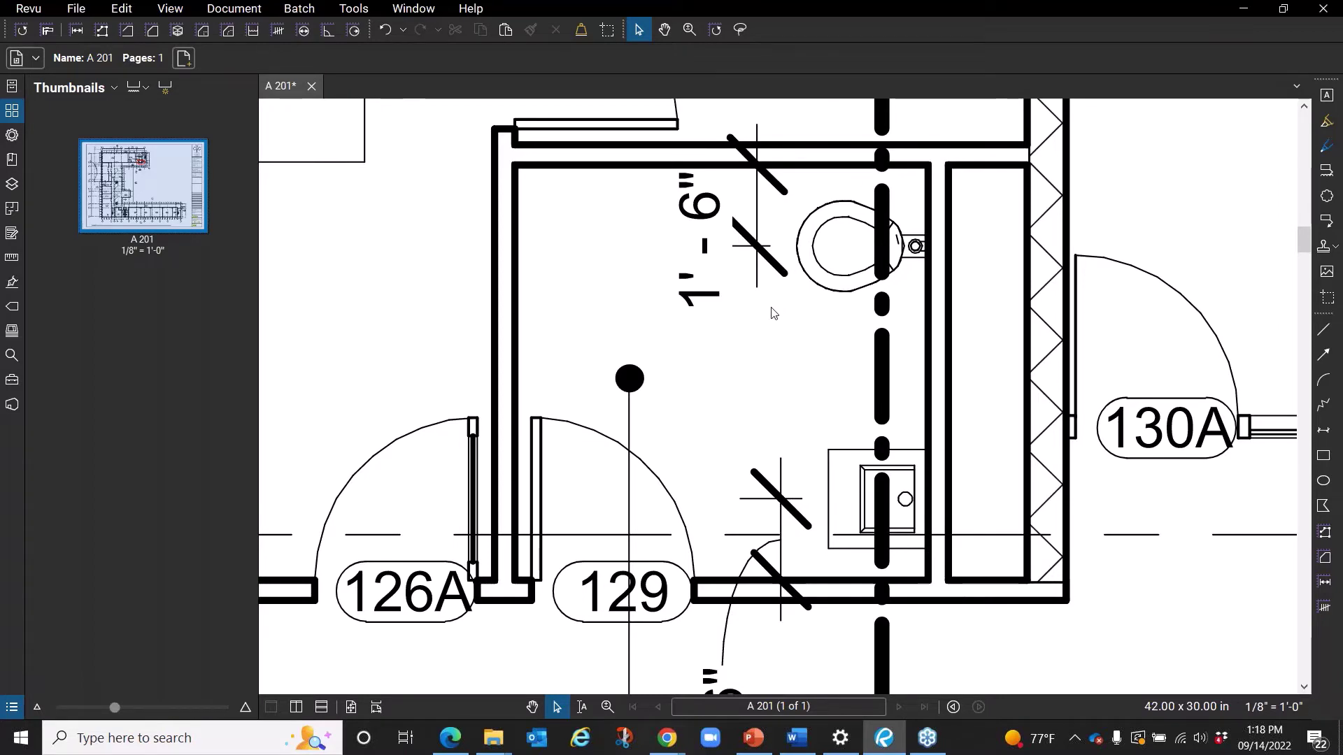
scroll(772, 316, down, 6)
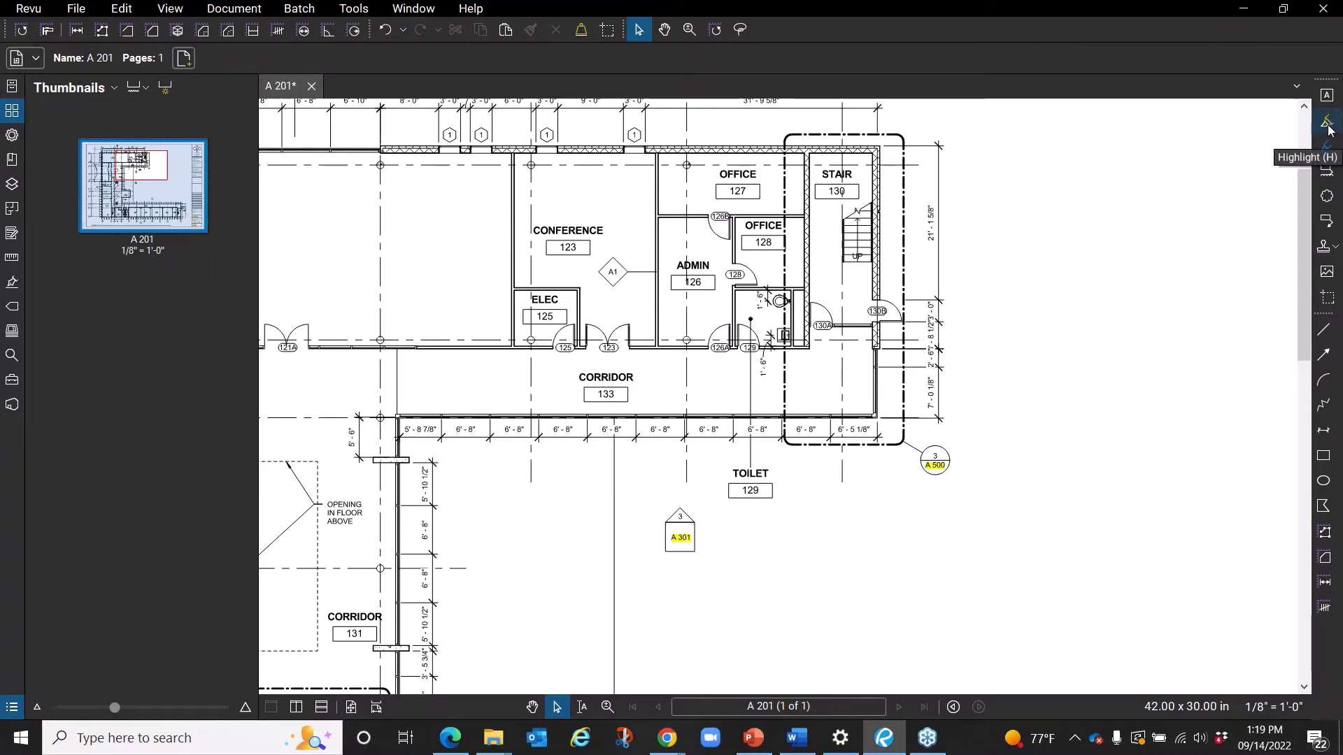
Highlight the stair flight in STAIR 130 with a yellow freehand highlighter stroke.
click(1327, 123)
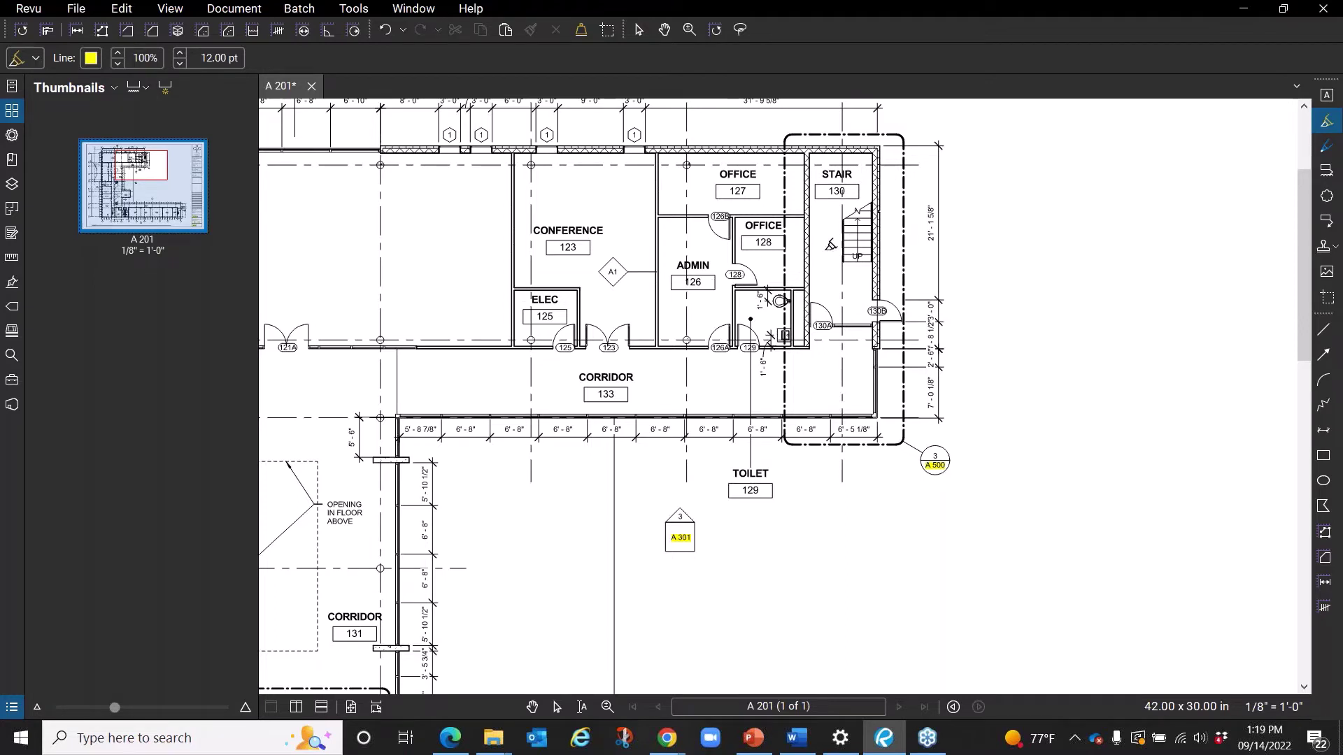
drag(823, 250, 884, 224)
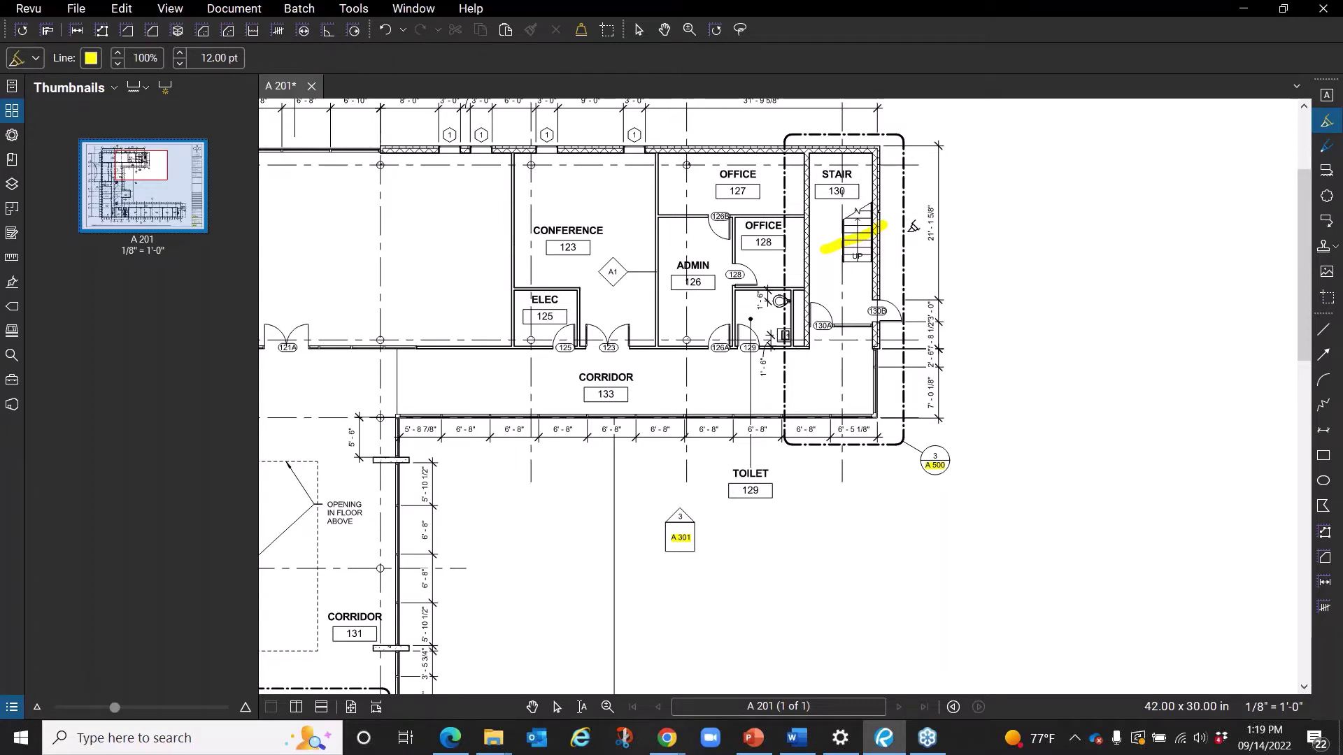
key(Escape)
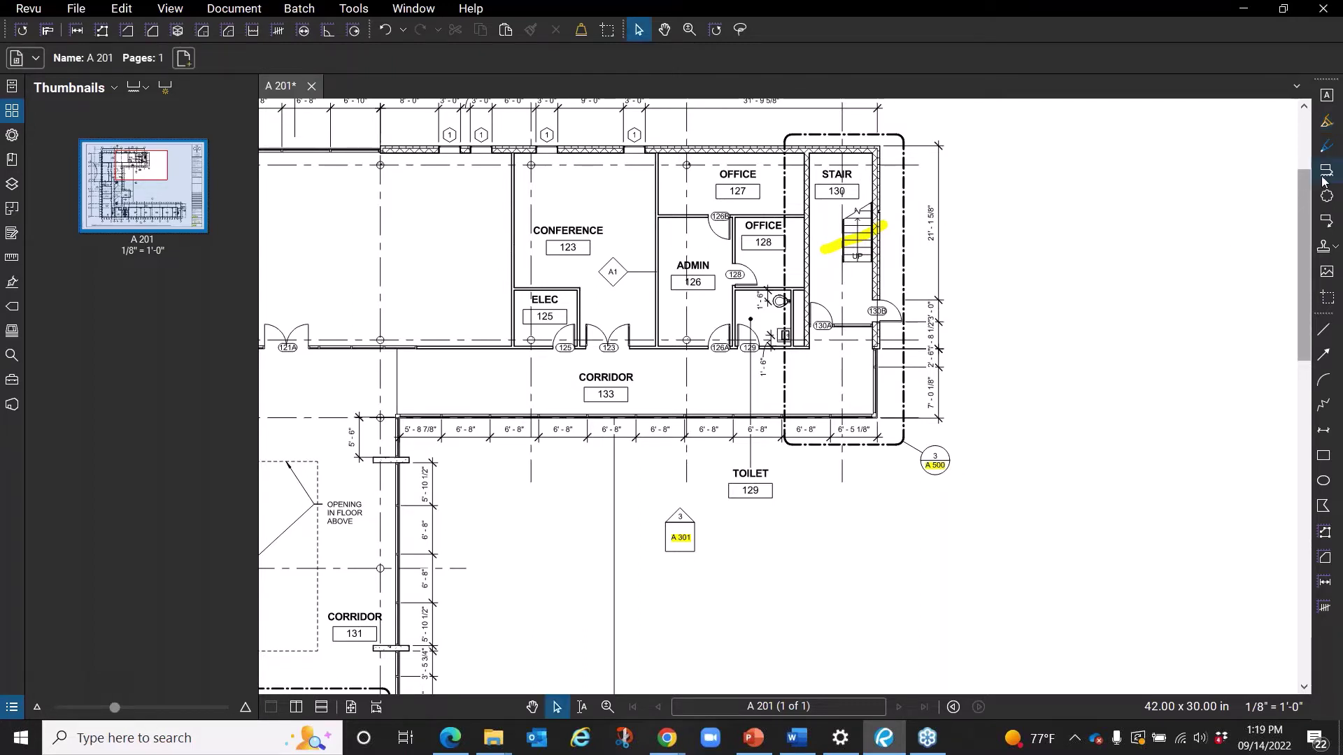
Add a red text box inside CAFETERIA 121, beside its room label, reading "NON-SLIP FLOORING IN THIS AREA".
click(1326, 97)
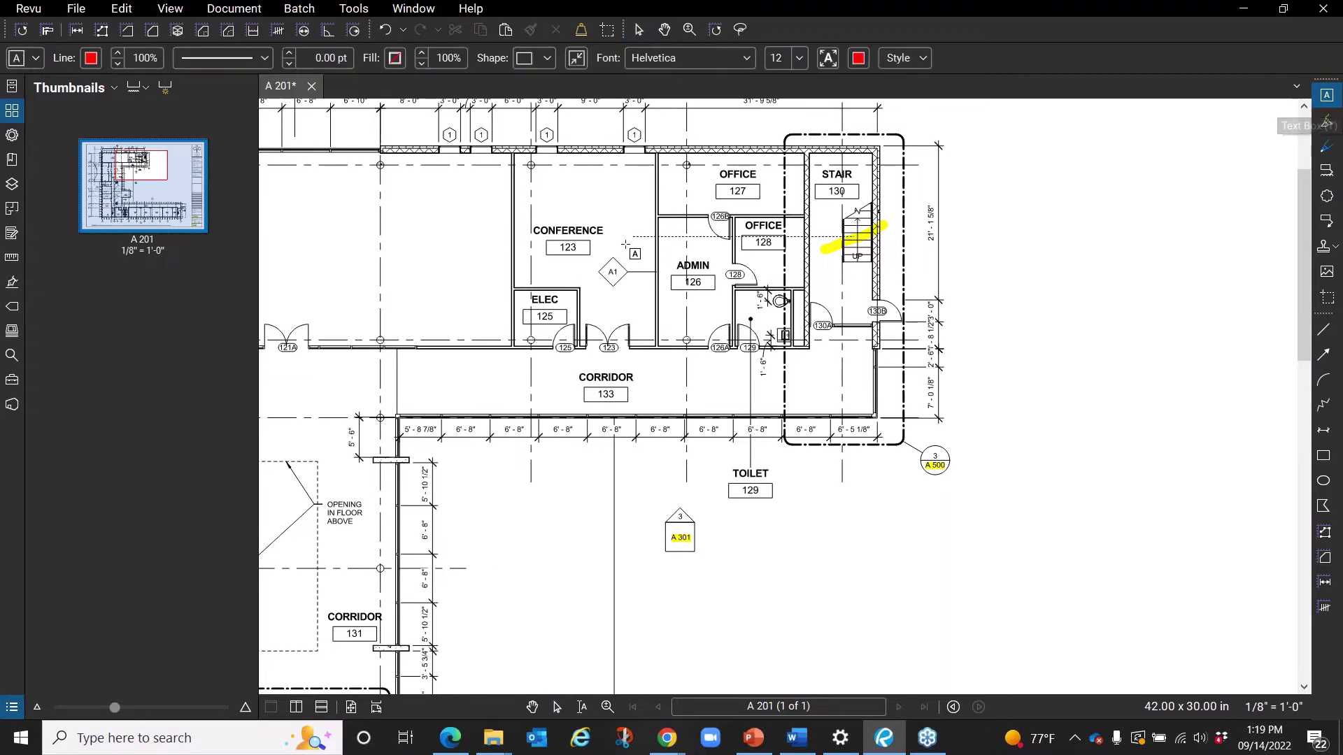
scroll(583, 282, down, 1)
drag(582, 282, 824, 322)
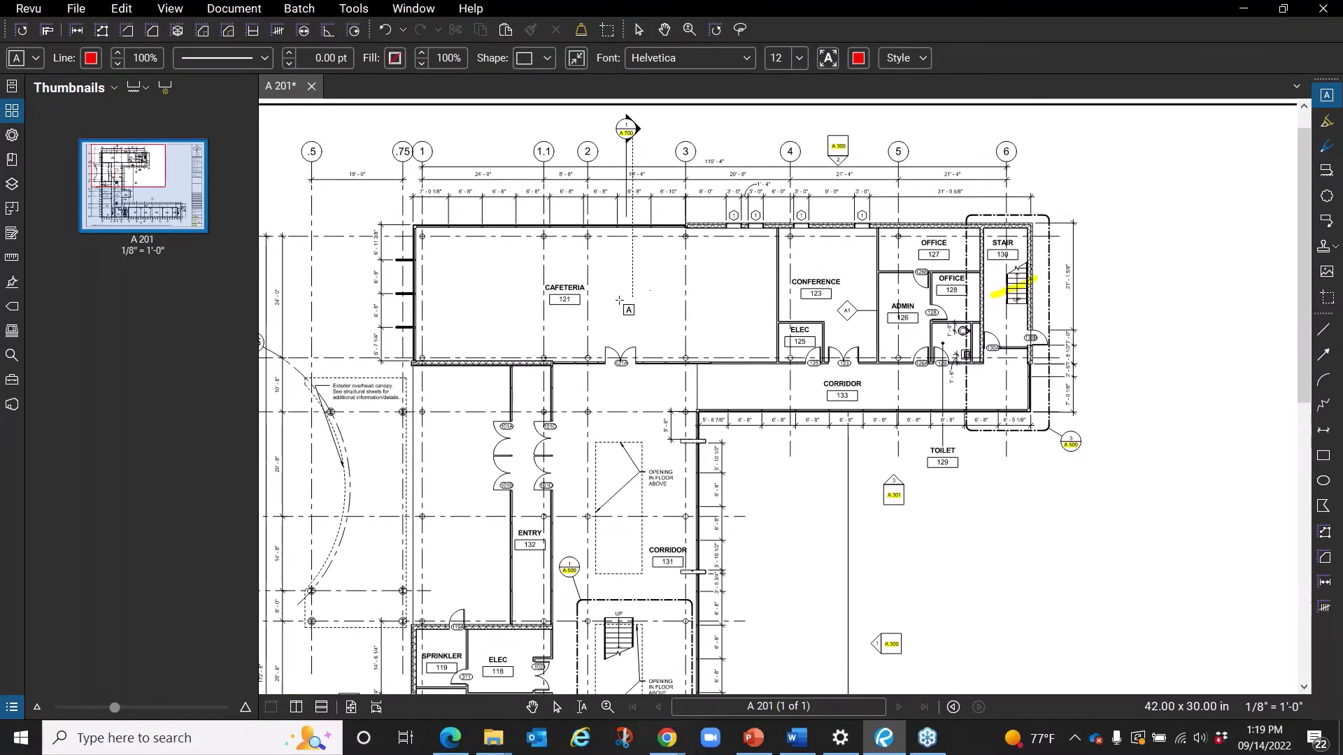
drag(619, 287, 691, 306)
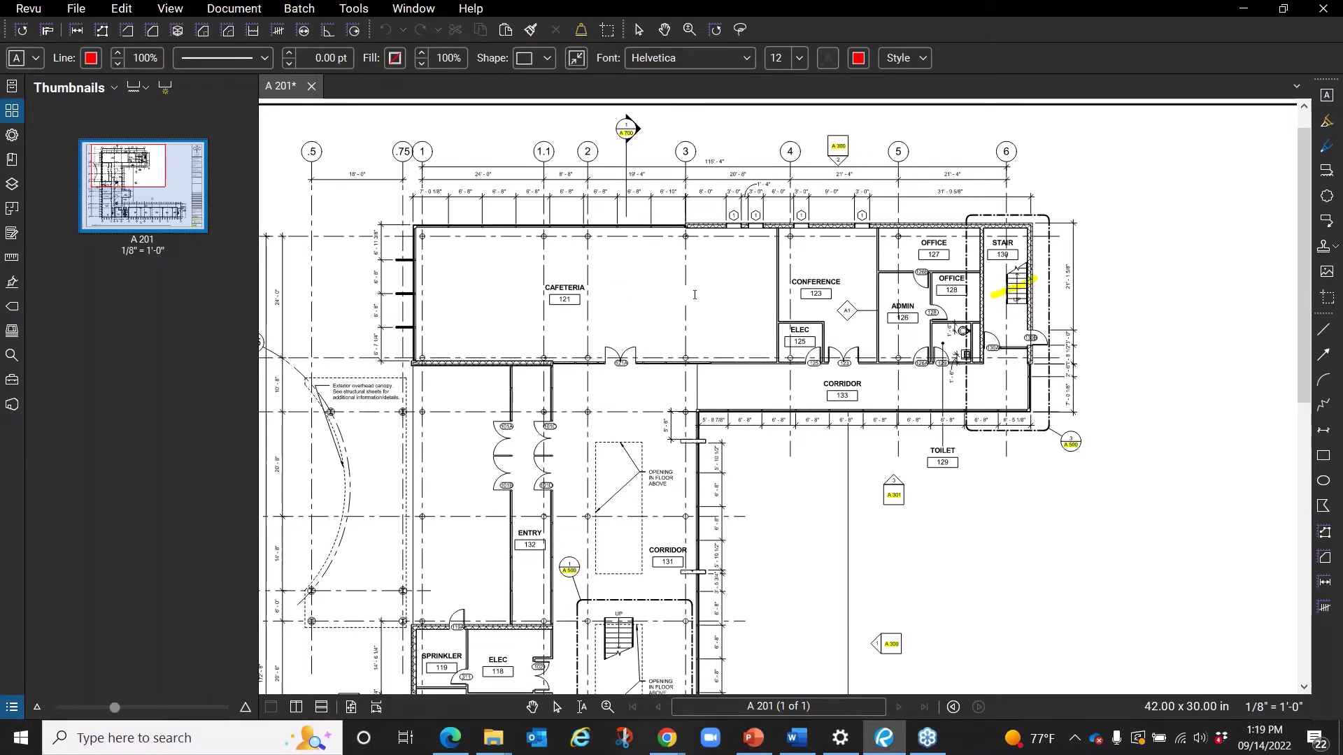
scroll(693, 300, up, 1)
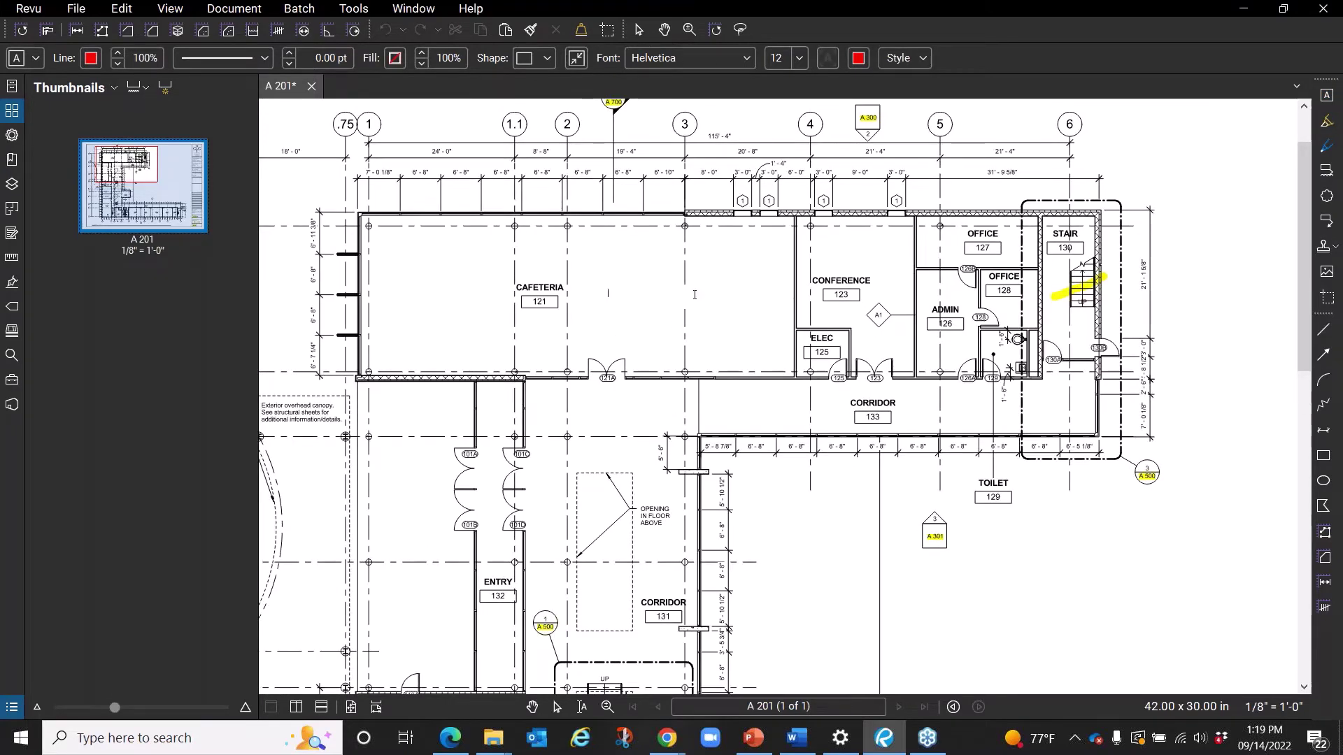
text(NON-SLIP FLOOR)
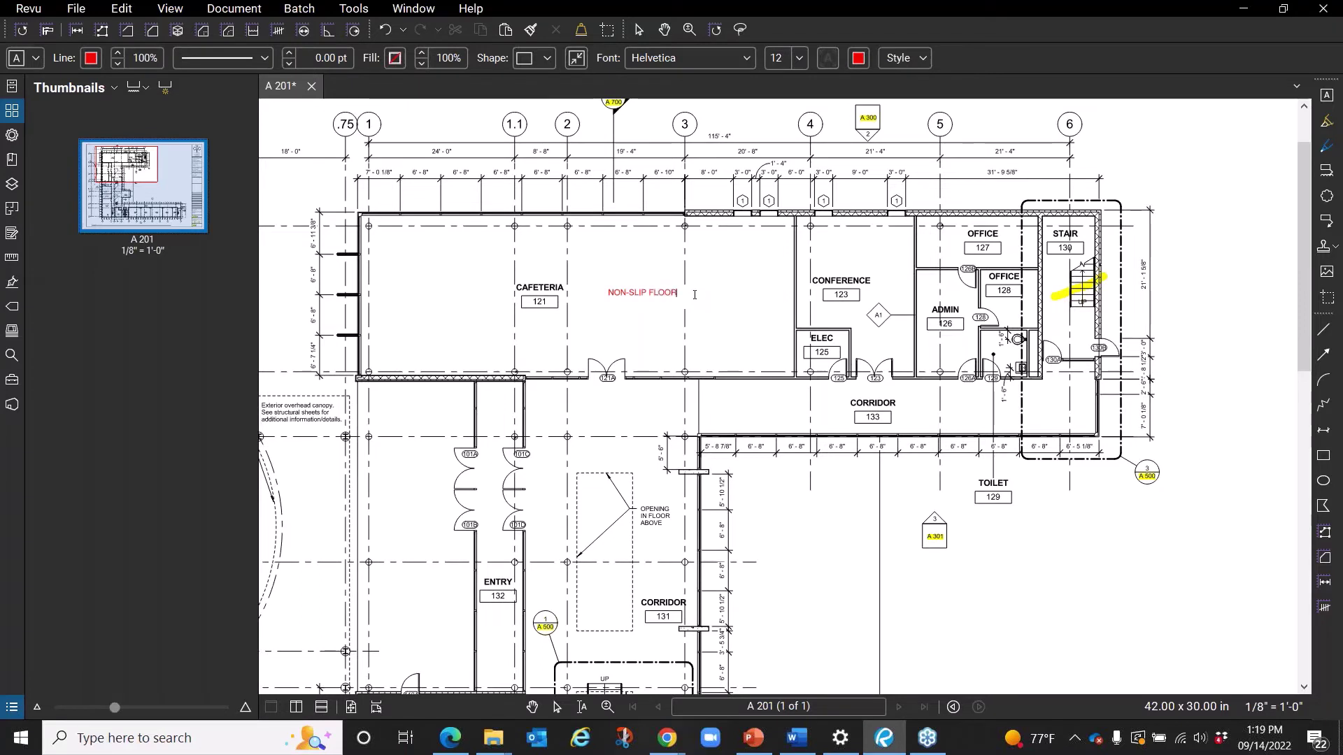
text(ING IN)
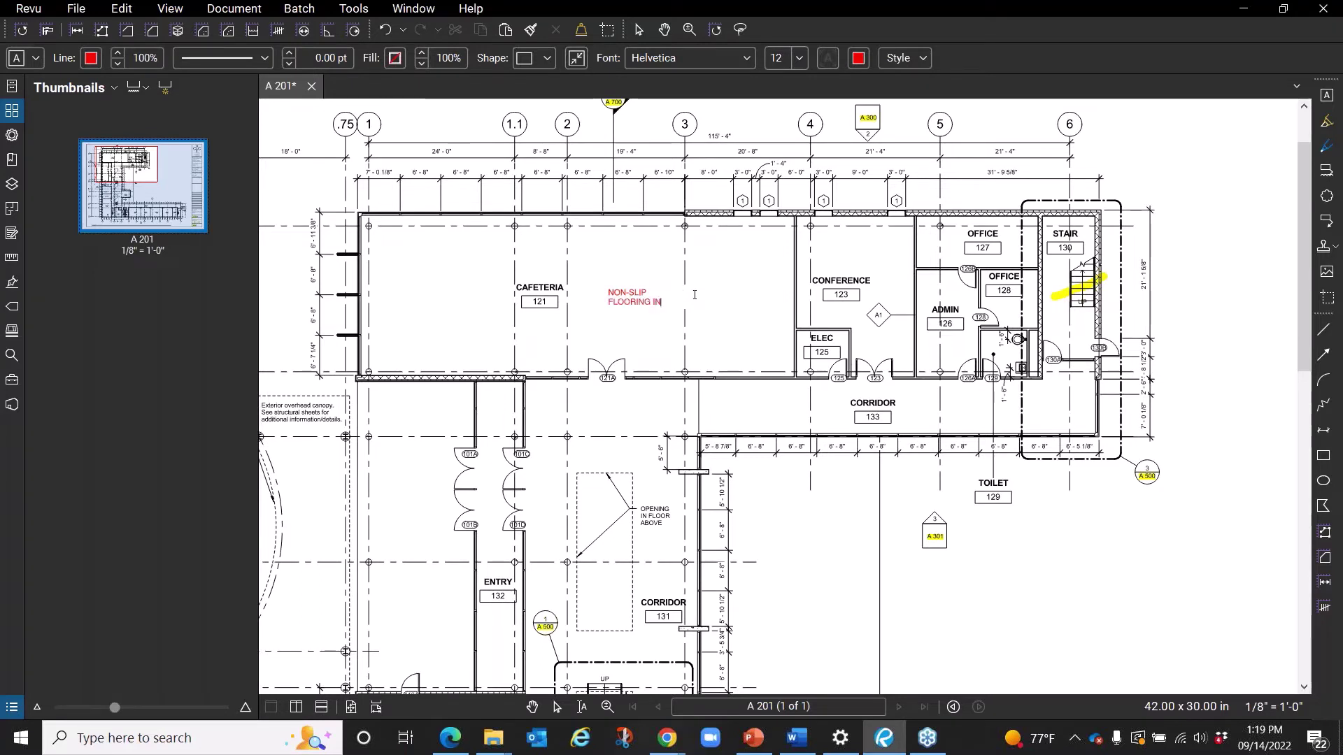
text( THIS AR)
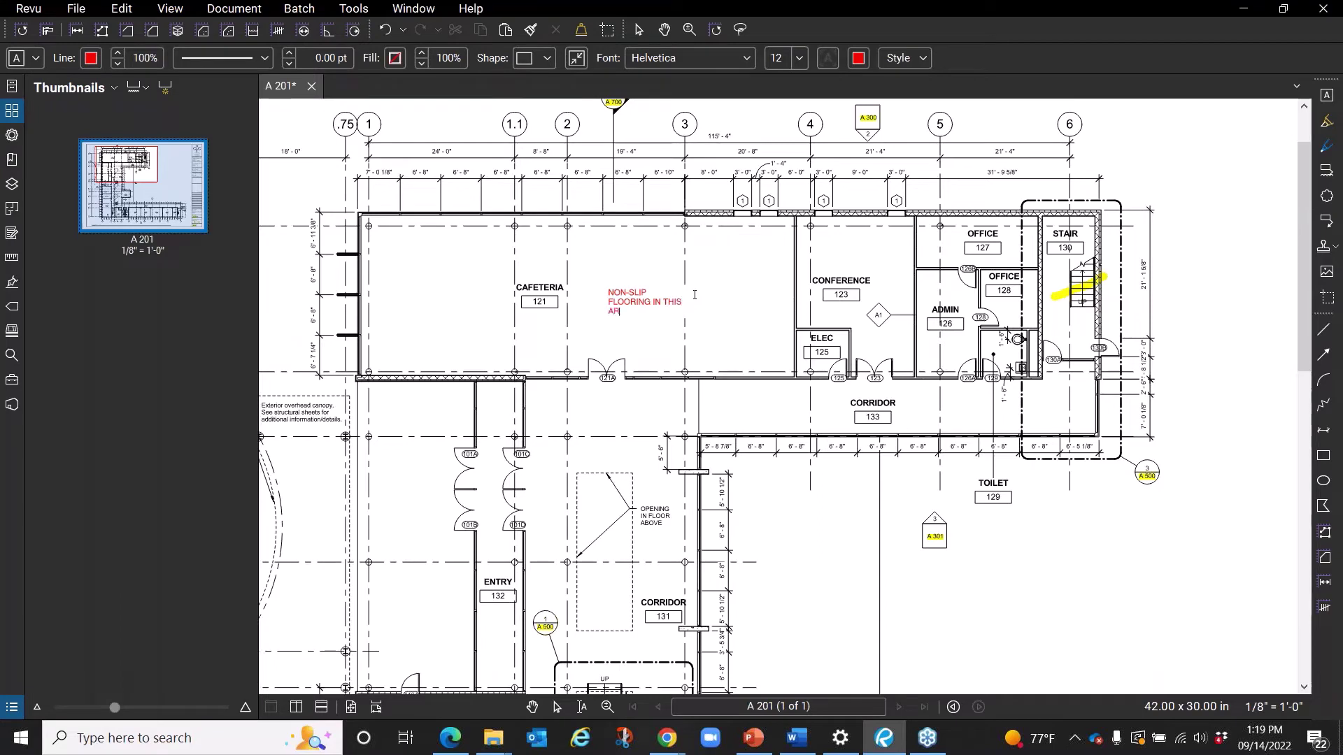
text(EA)
scroll(506, 347, up, 1)
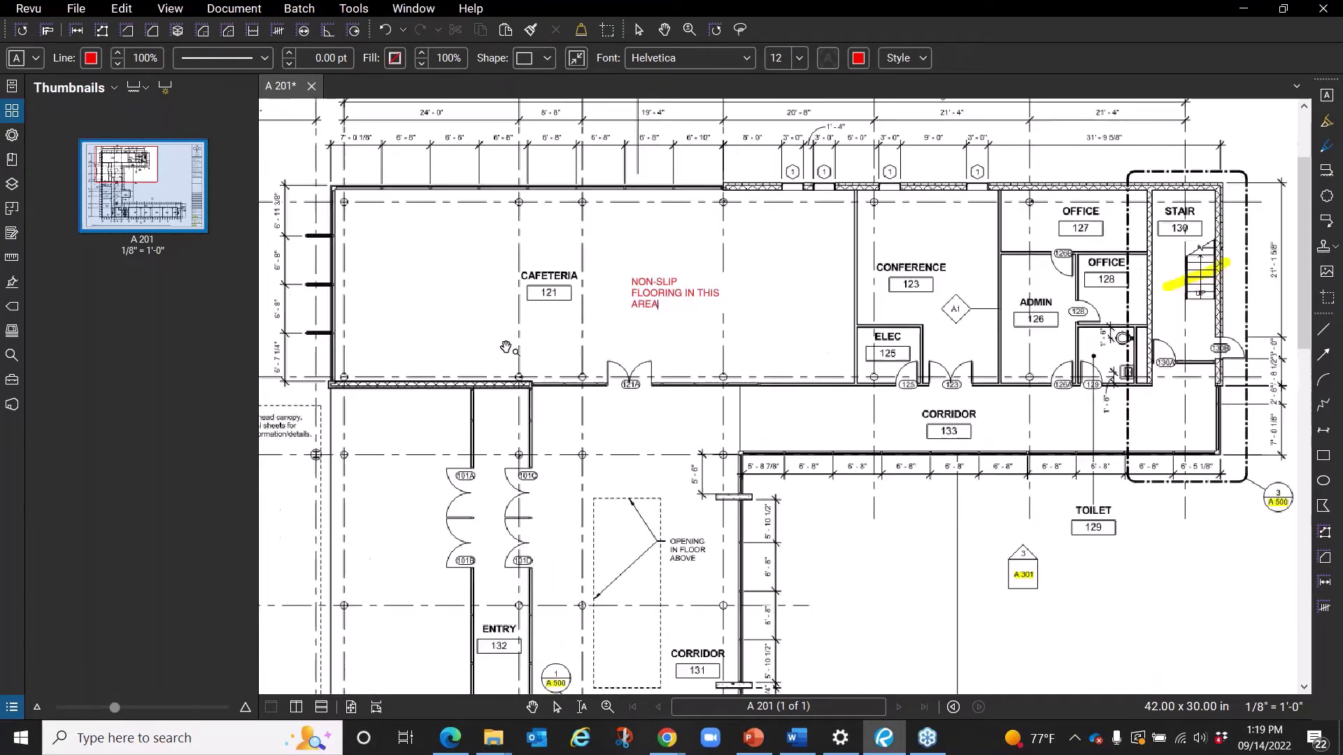
Finish editing the non-slip flooring note and narrow its text box so "THIS AREA" wraps onto the third line.
triple_click(686, 294)
key(Escape)
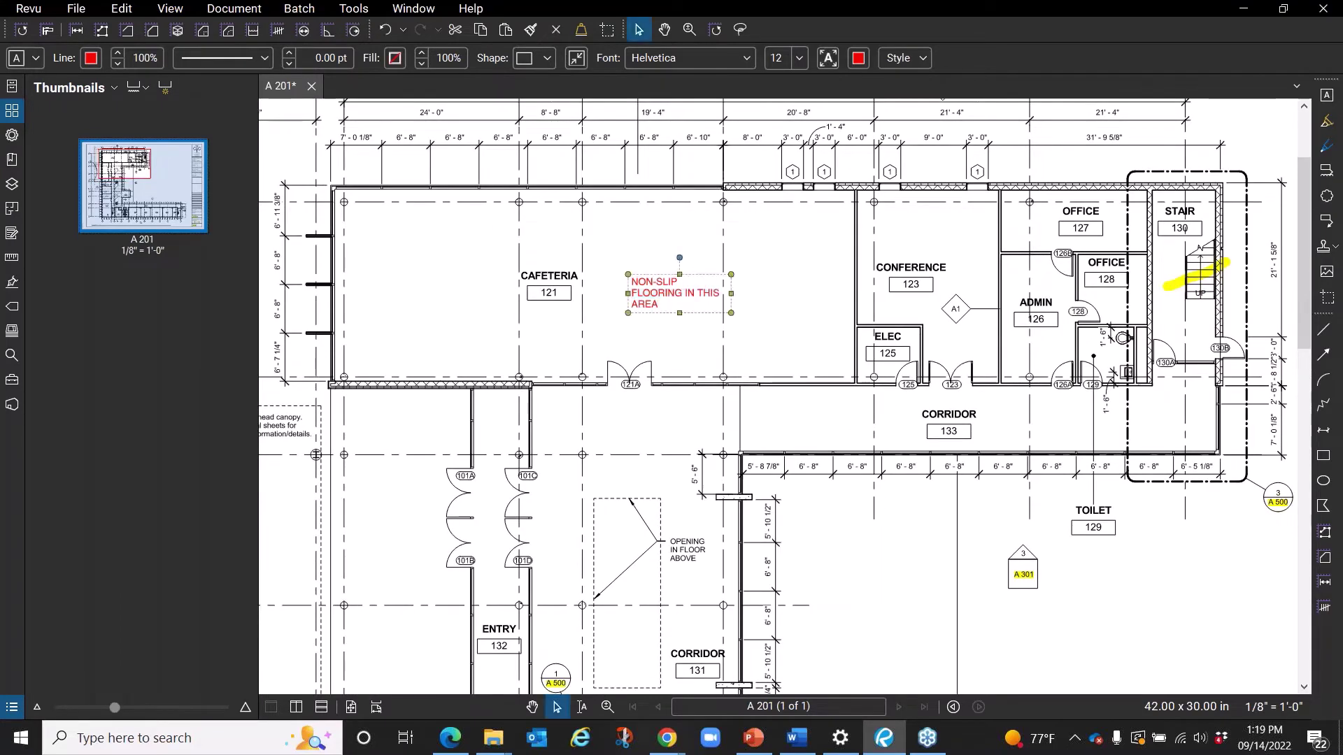
drag(725, 294, 714, 295)
click(748, 272)
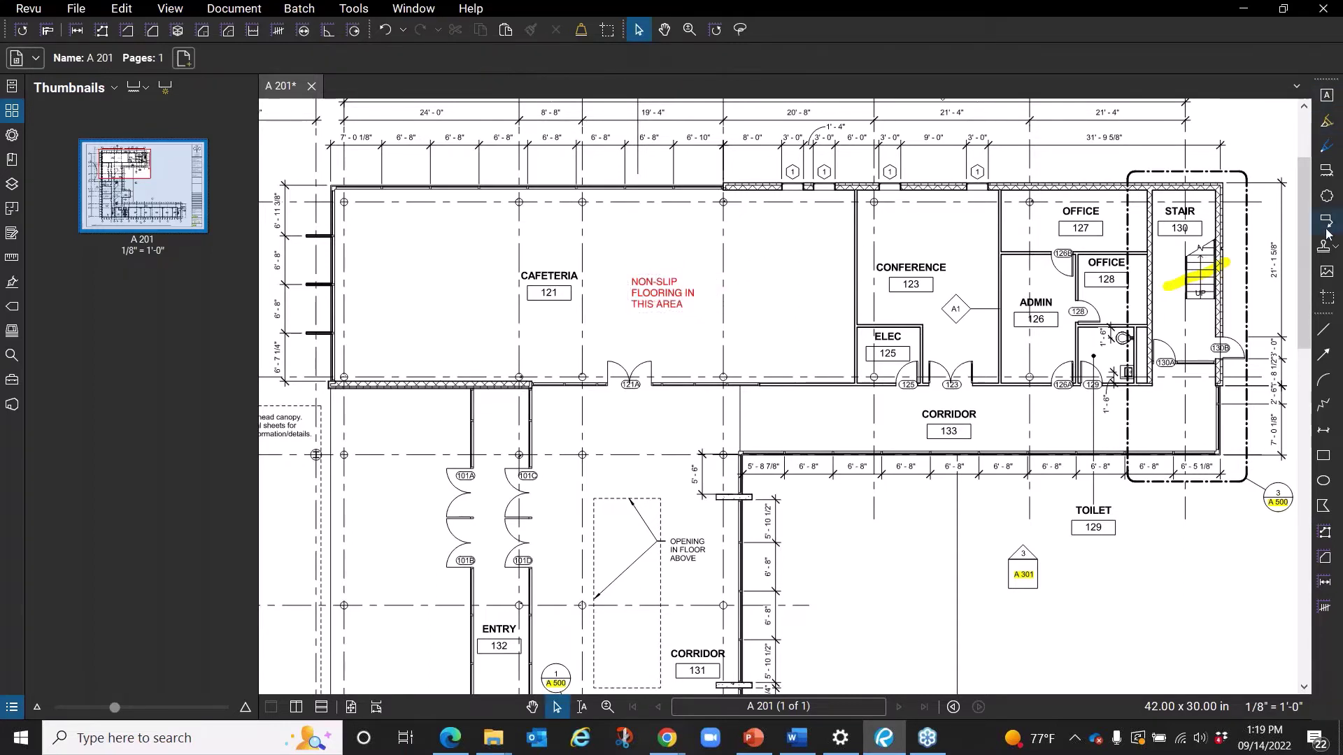
Draw a red arrow from the note's upper-left corner into the cafeteria, and another from its lower right pointing back at the note.
click(1323, 354)
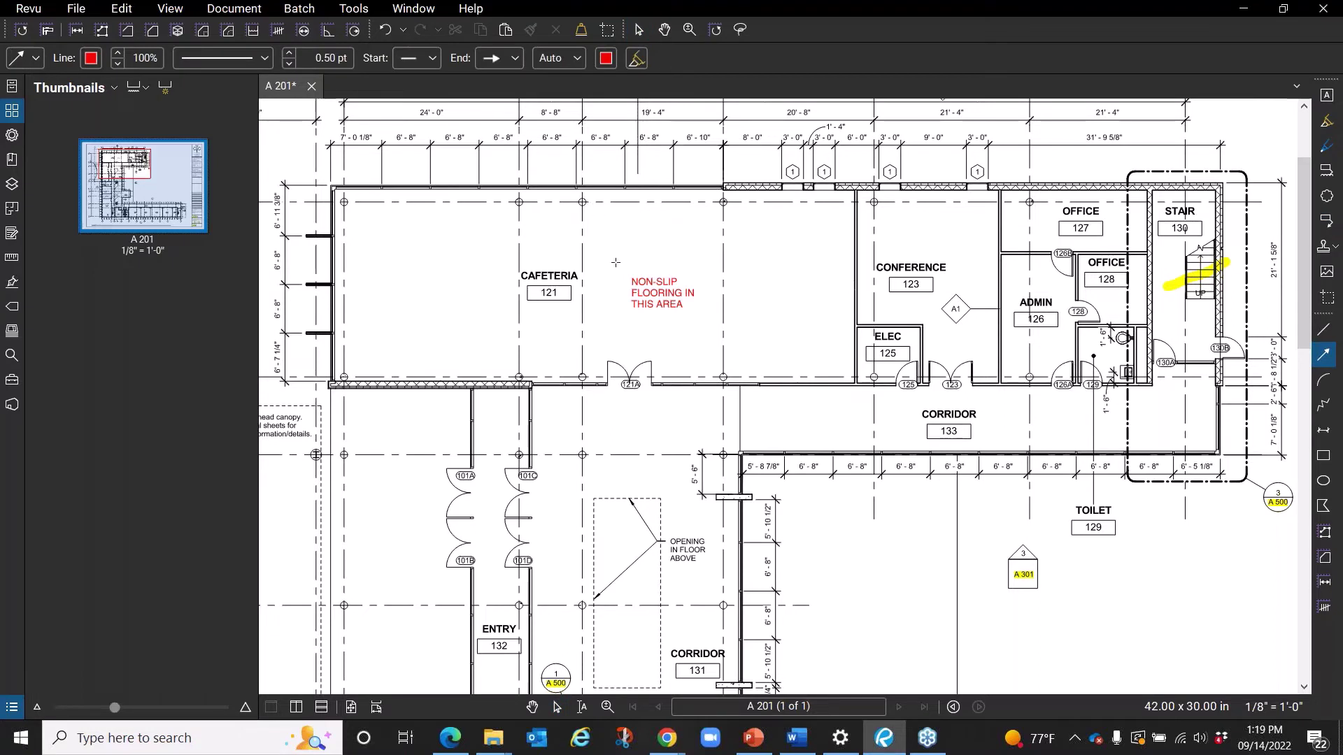
drag(628, 283, 595, 247)
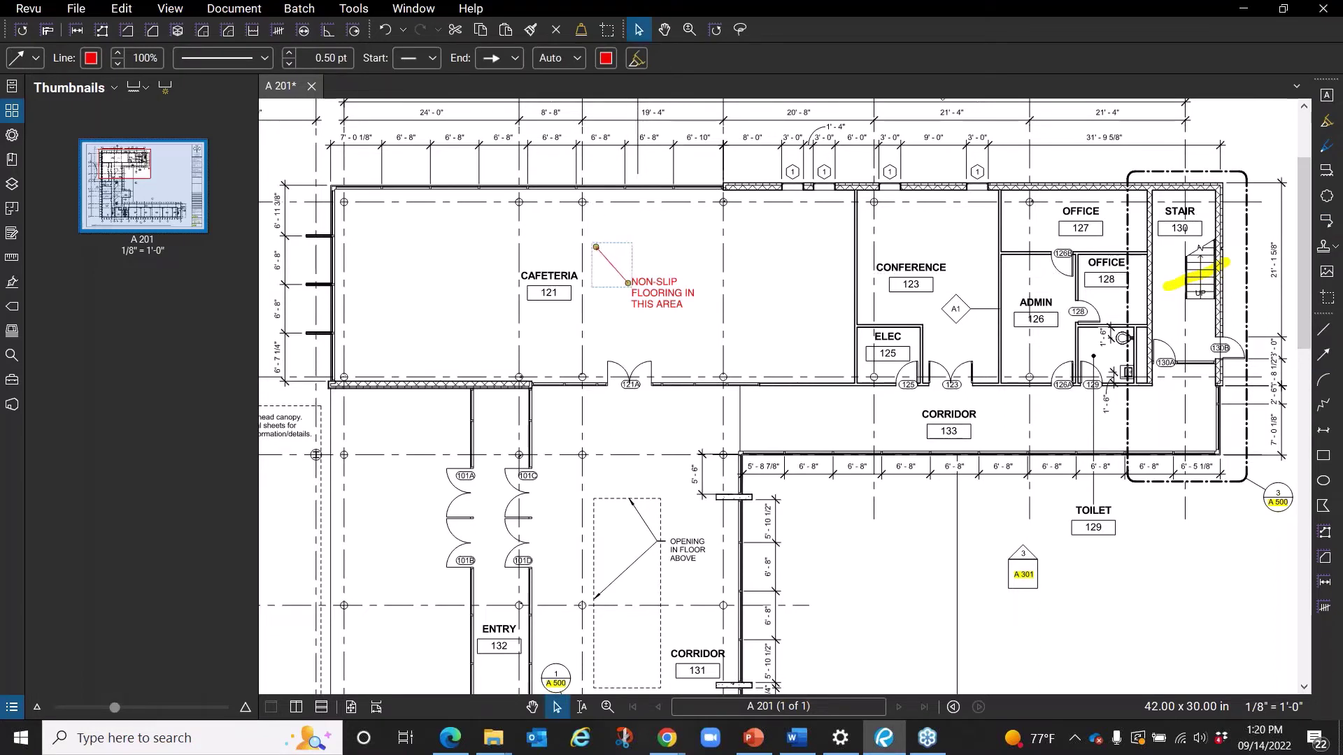
click(1328, 358)
drag(739, 340, 693, 305)
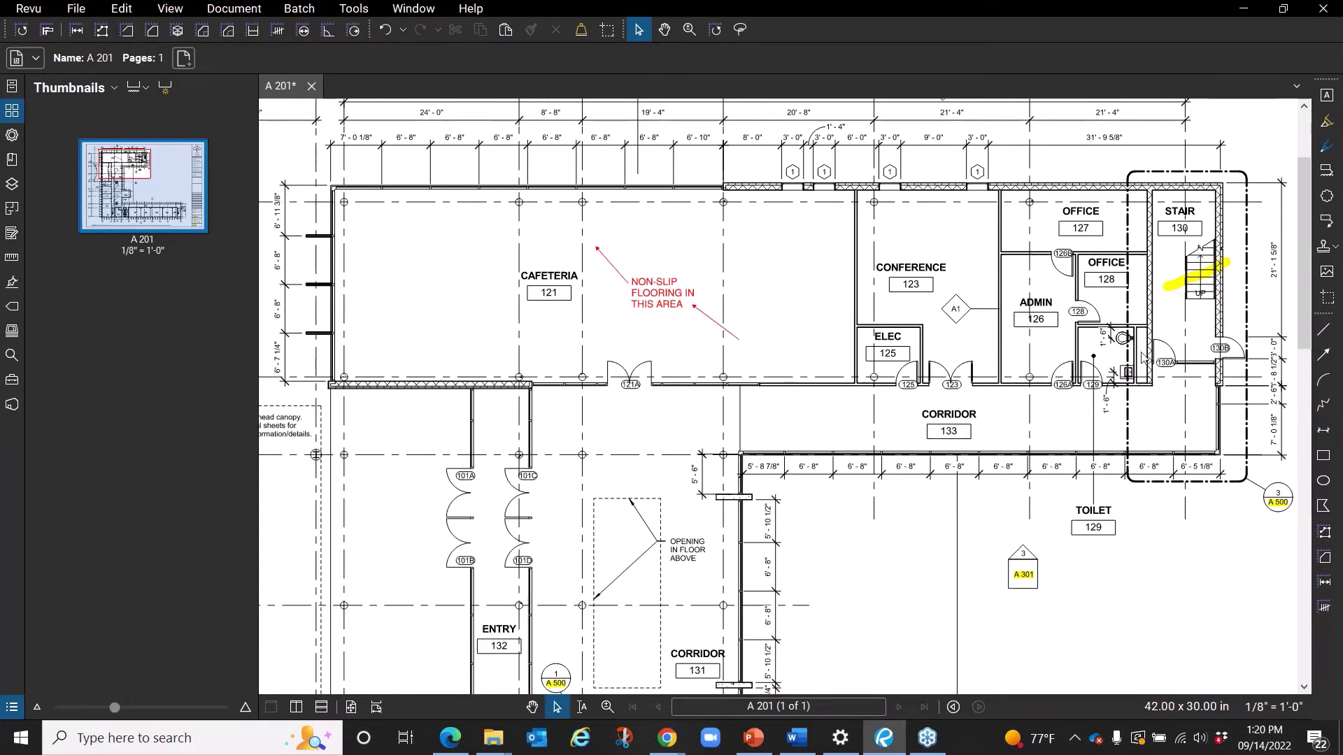
Draw a red arrow from the non-slip note's lower-right corner pointing outward, and delete the misdirected arrow pointing back at the note.
click(1323, 354)
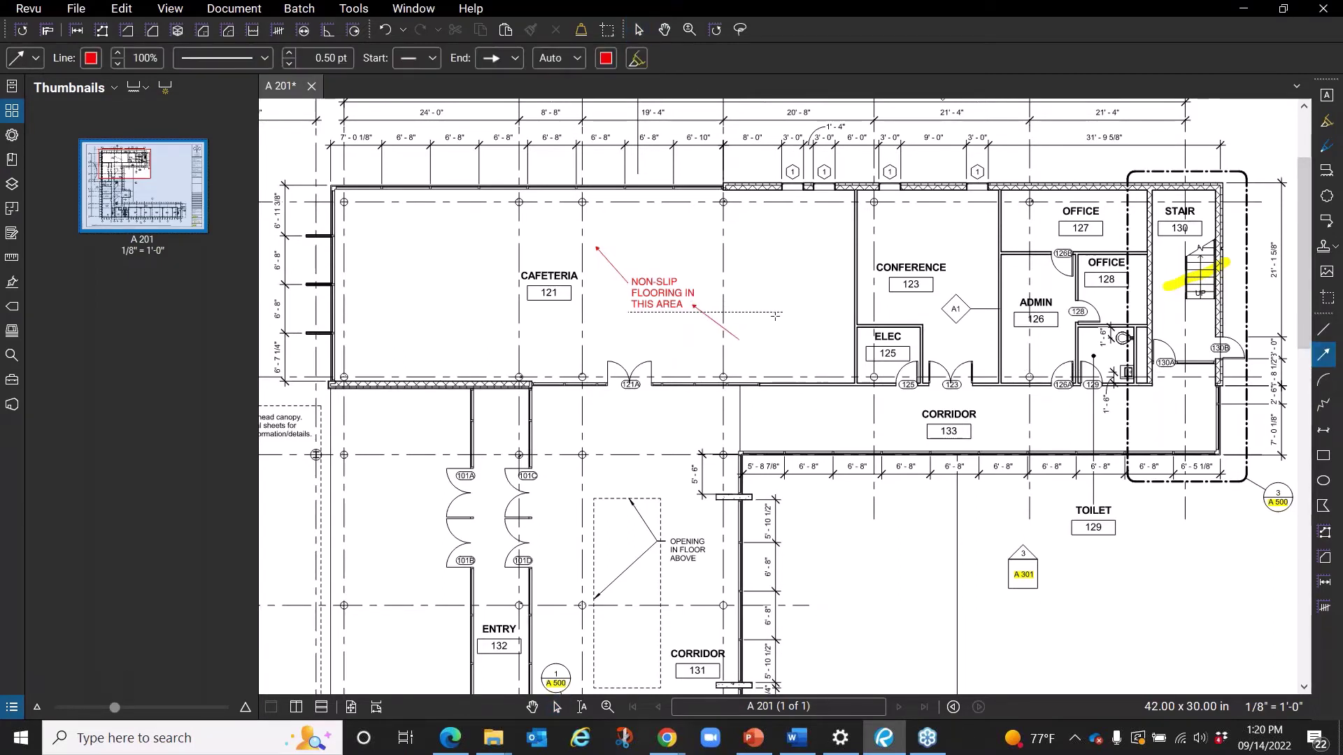
mouse_move(695, 321)
mouse_down()
mouse_move(709, 344)
mouse_move(740, 341)
mouse_up()
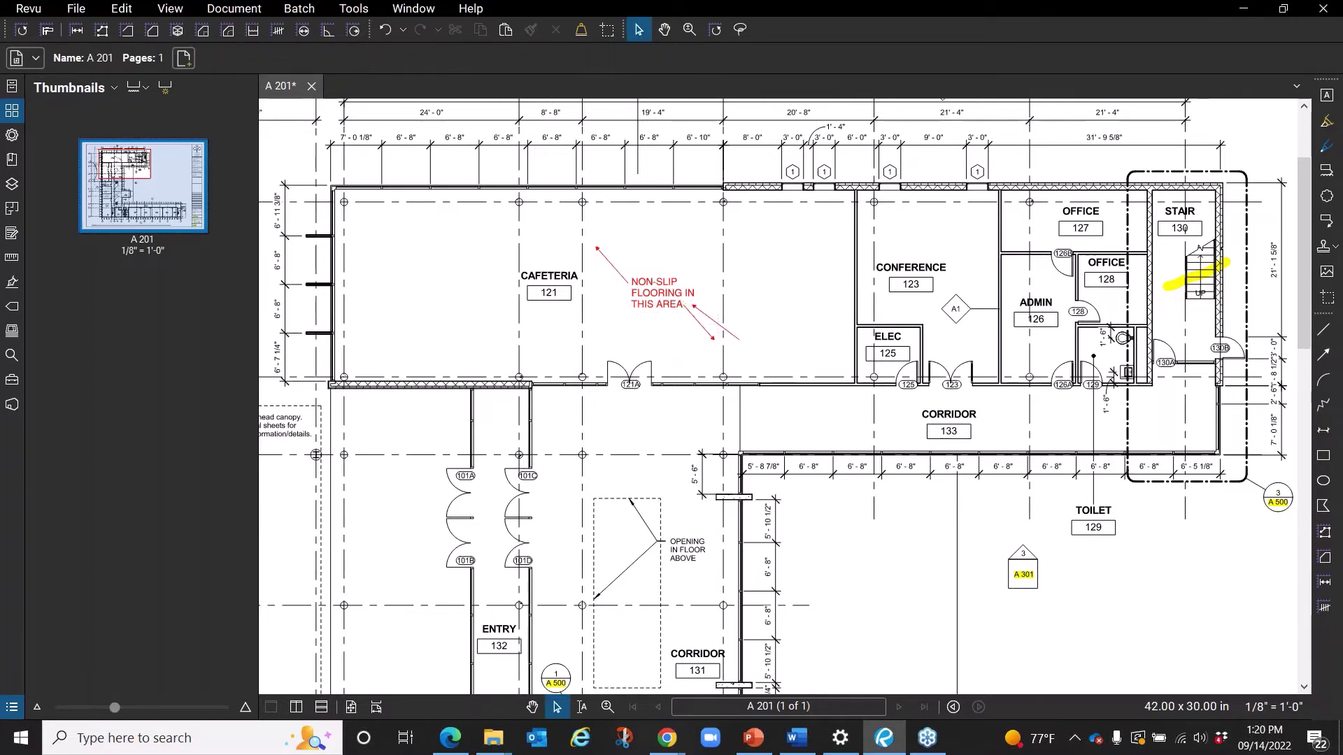
click(740, 342)
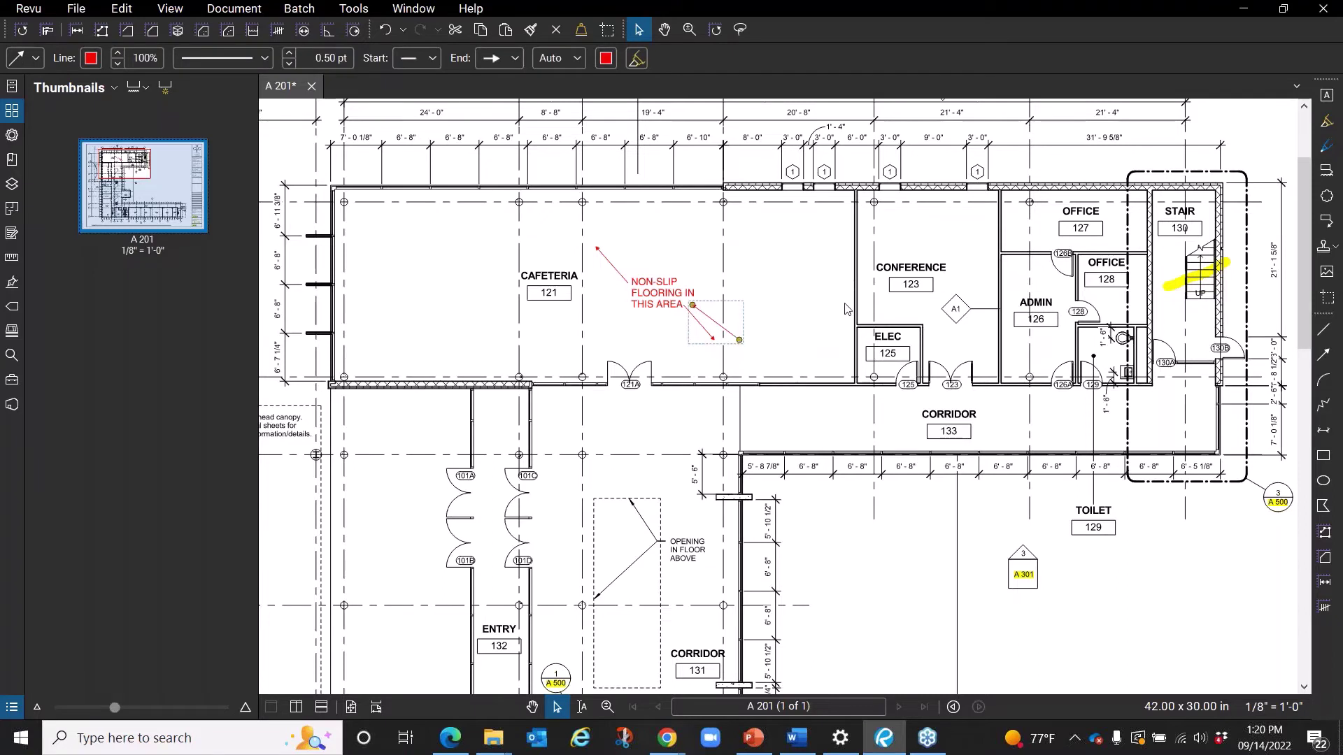
key(Delete)
click(796, 275)
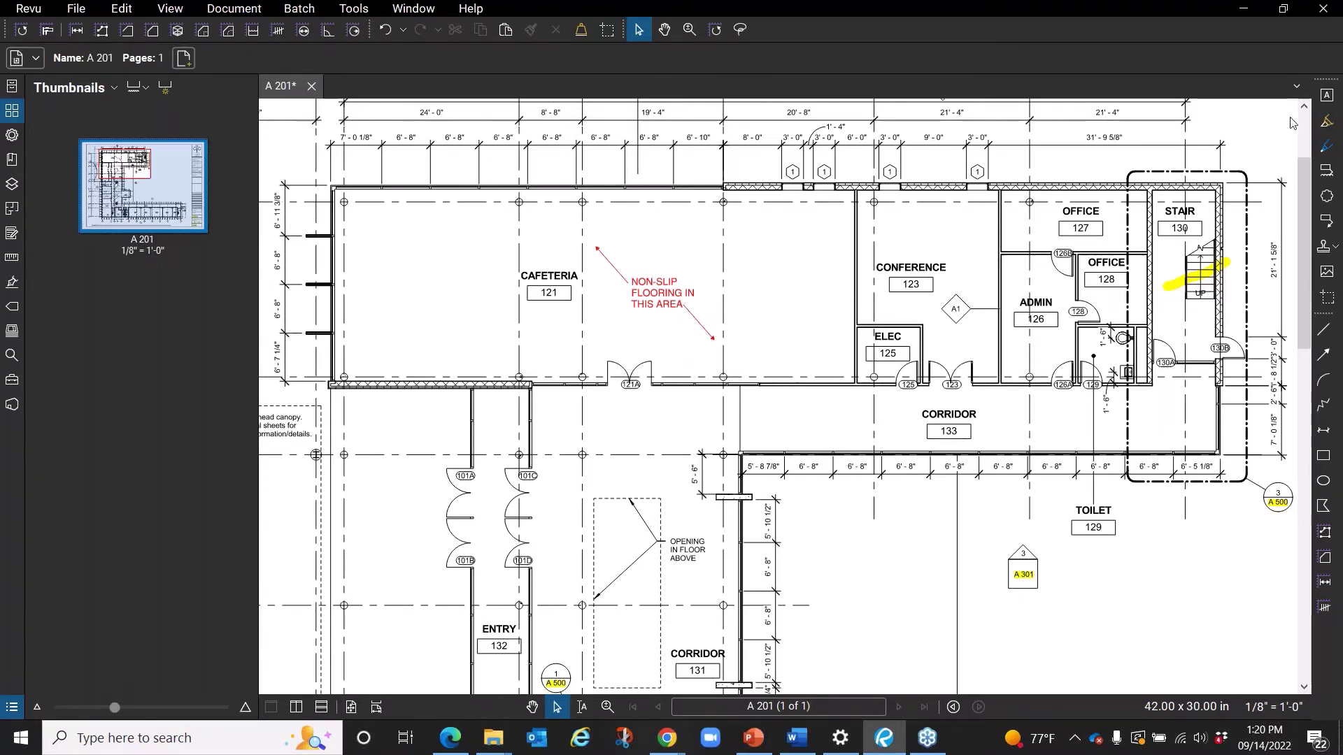
Add a callout reading "NON-SLIP FLOORING" west of the CAFETERIA 121 label, with its leader pointing toward the room's upper-left corner.
click(1327, 222)
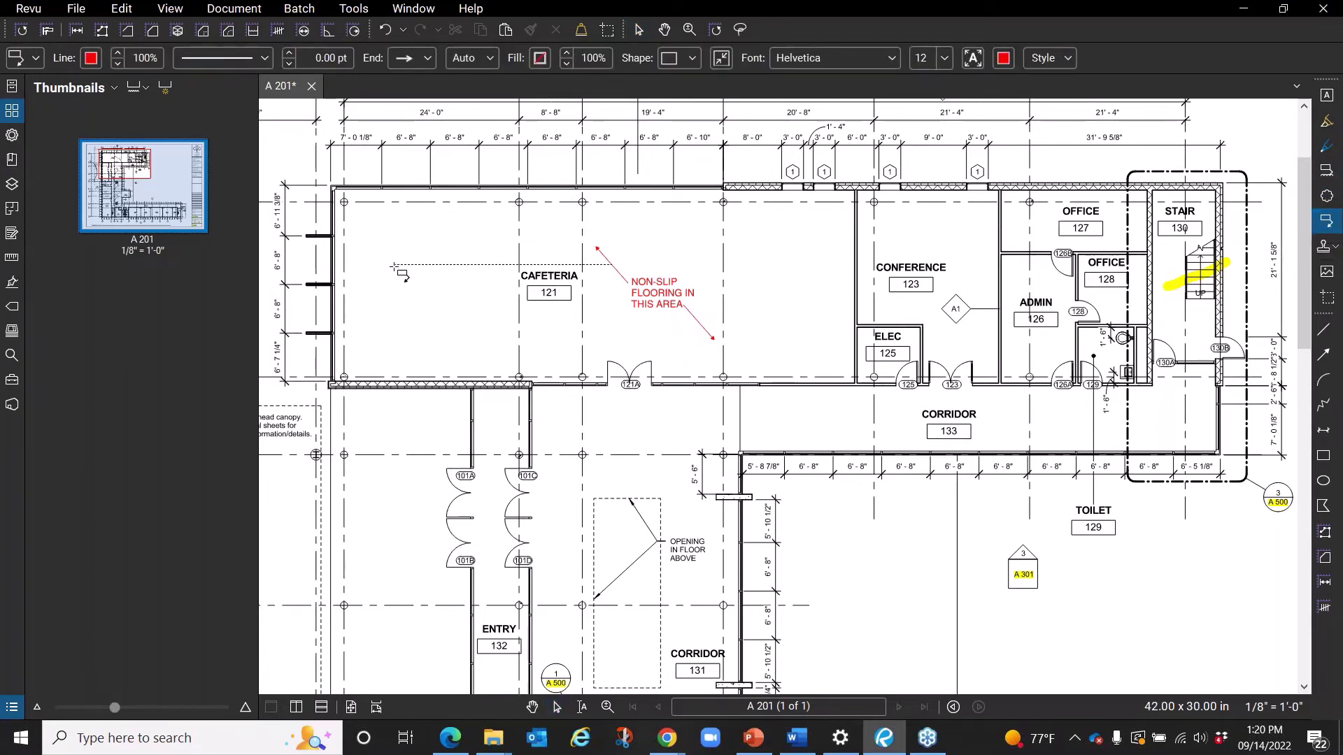
click(376, 239)
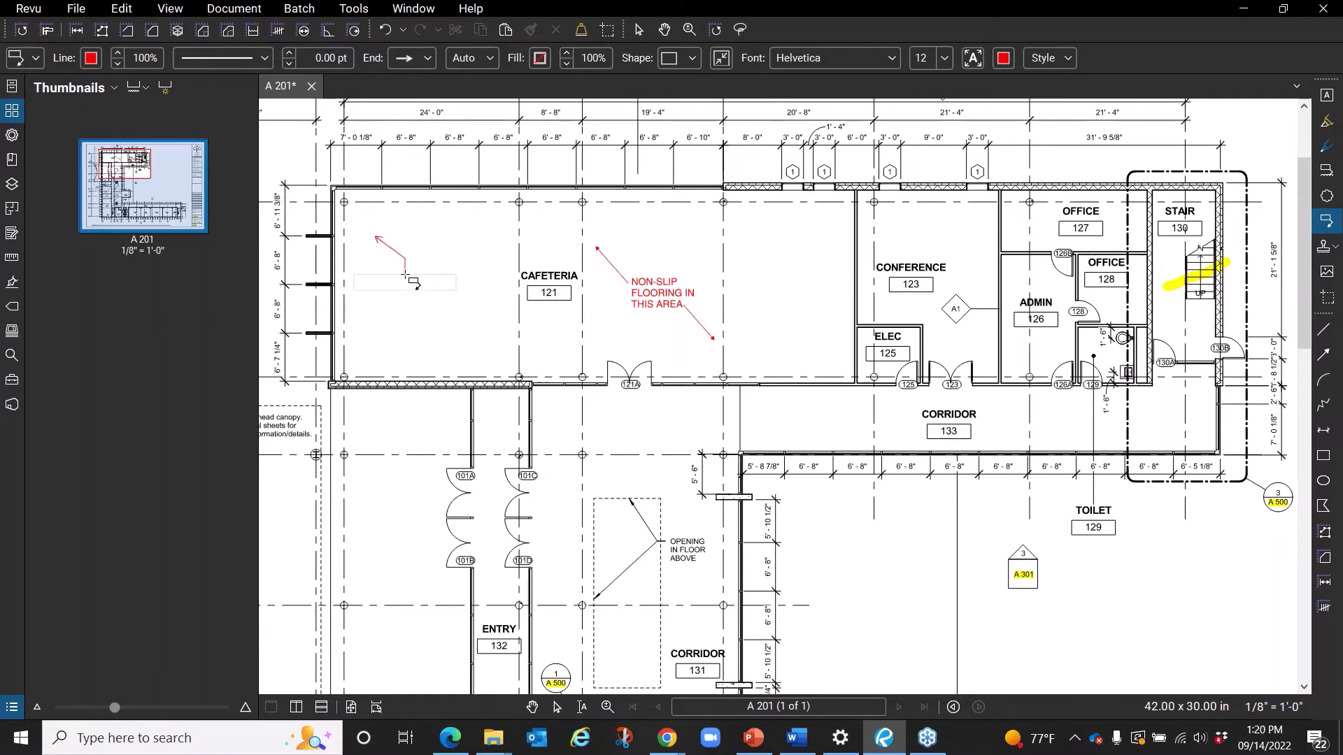
key(Escape)
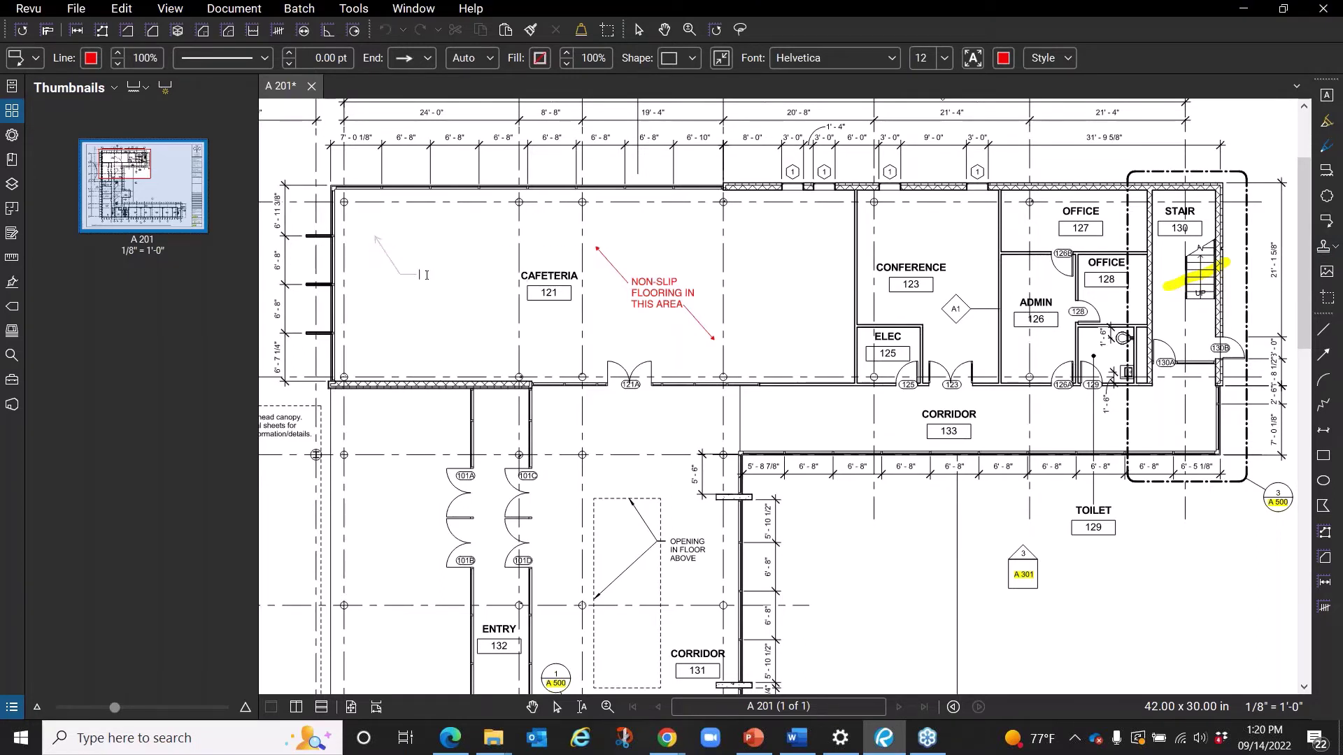
text(NO)
text(N)
text(-)
text(SLIP)
text(G)
click(463, 321)
scroll(462, 320, down, 1)
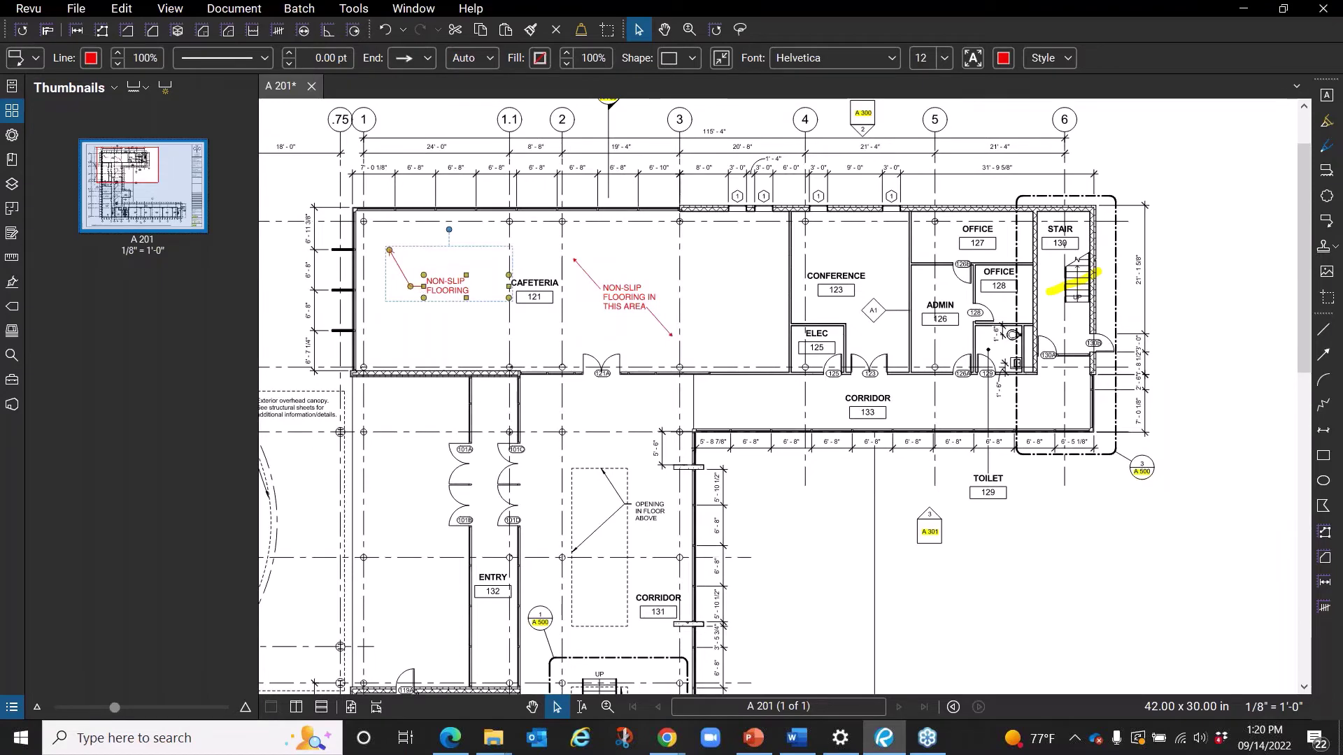
click(511, 313)
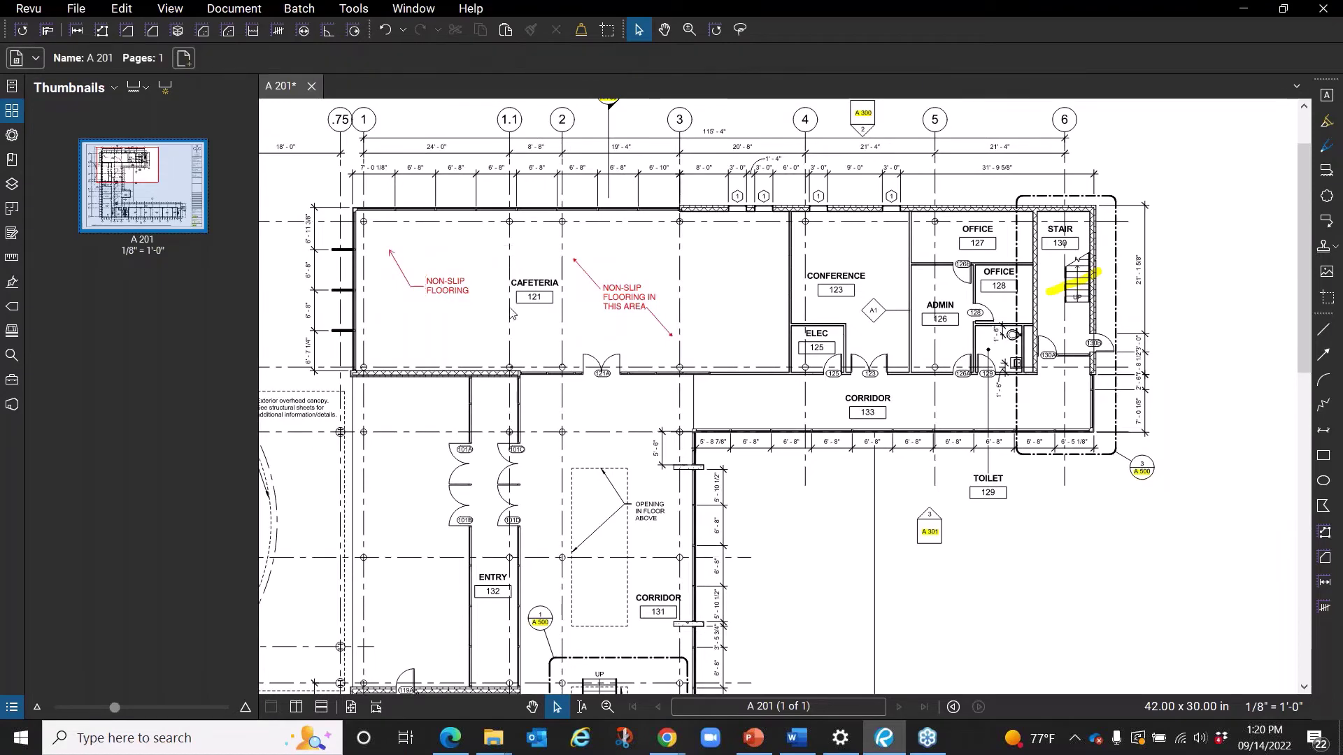
Open the properties of the "NON-SLIP FLOORING" callout and set its line color to blue.
click(456, 288)
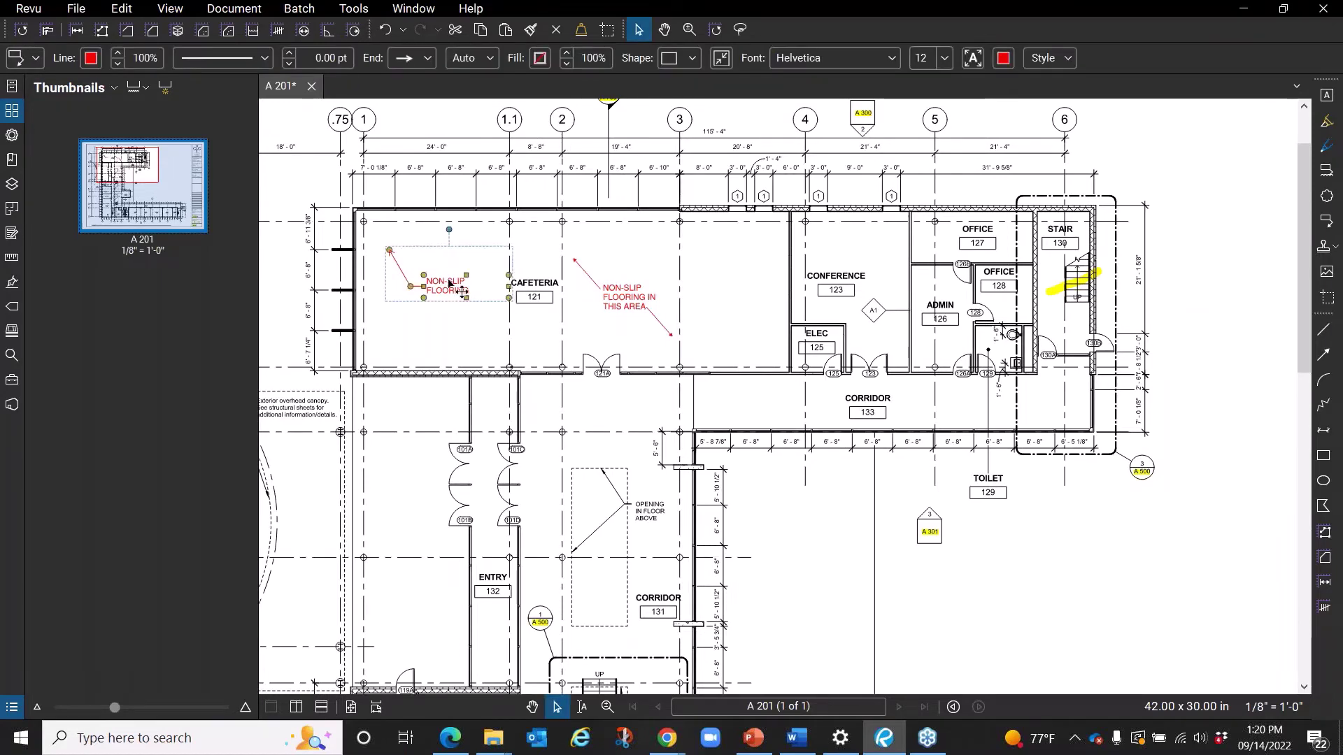
scroll(534, 300, up, 1)
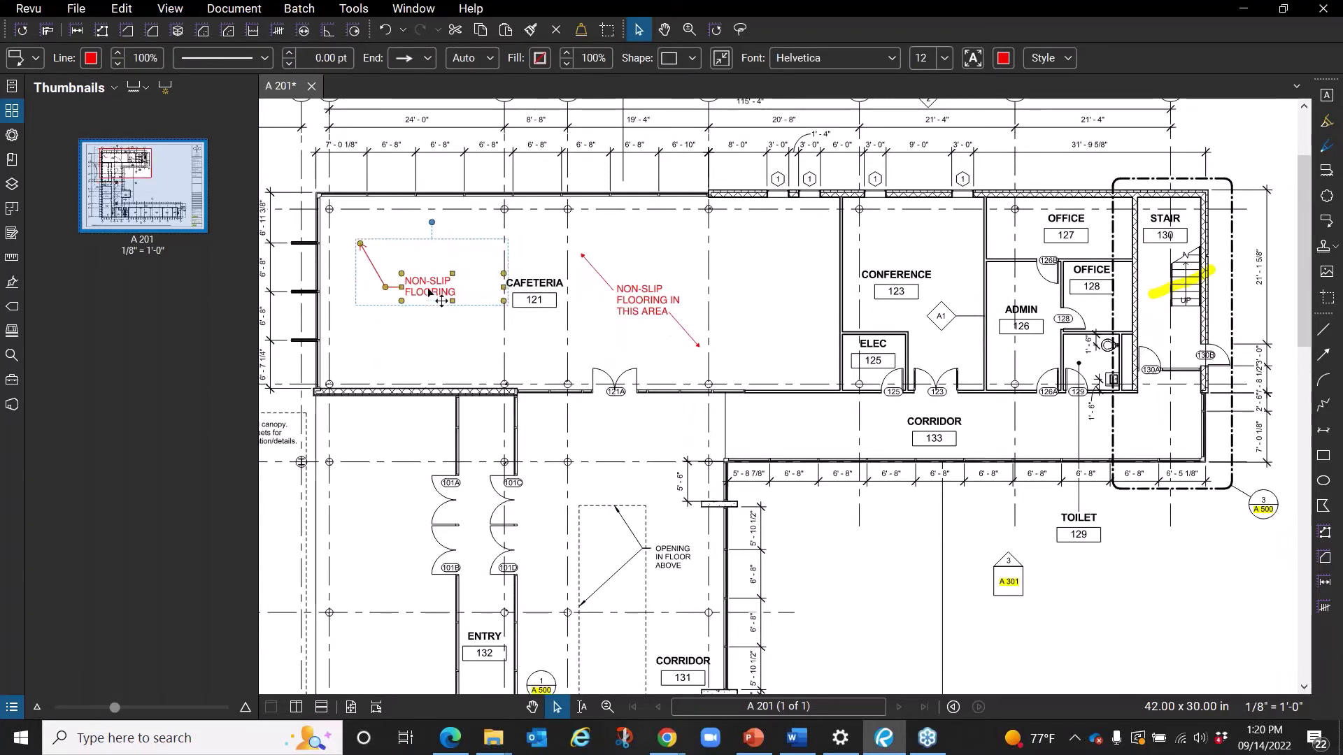
click(13, 136)
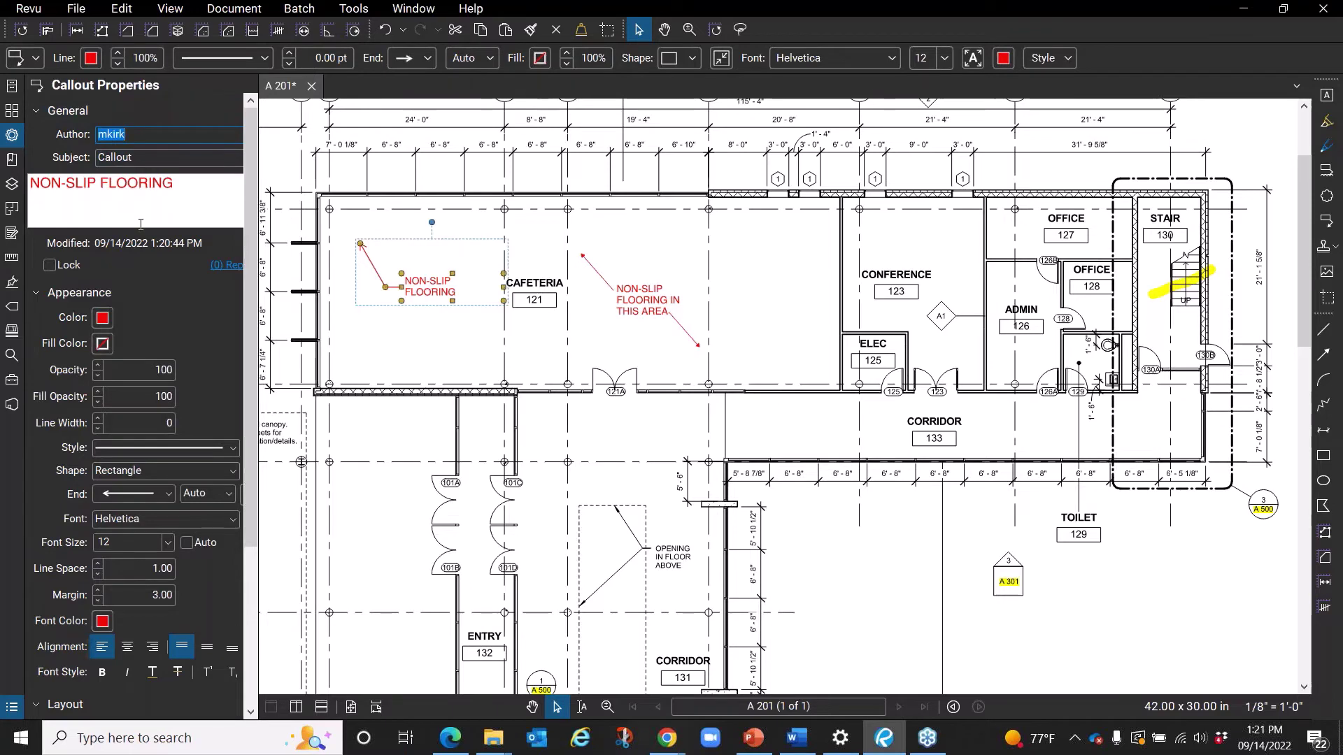
click(102, 319)
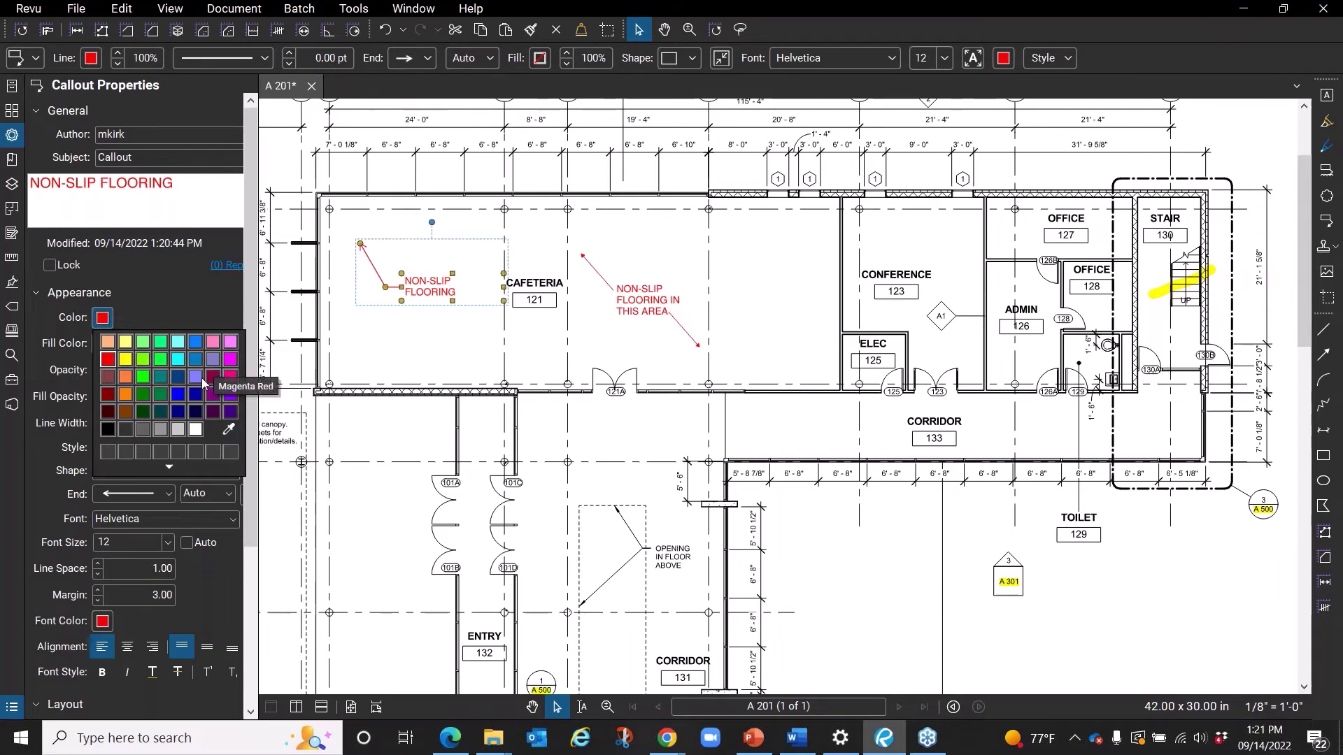
click(177, 393)
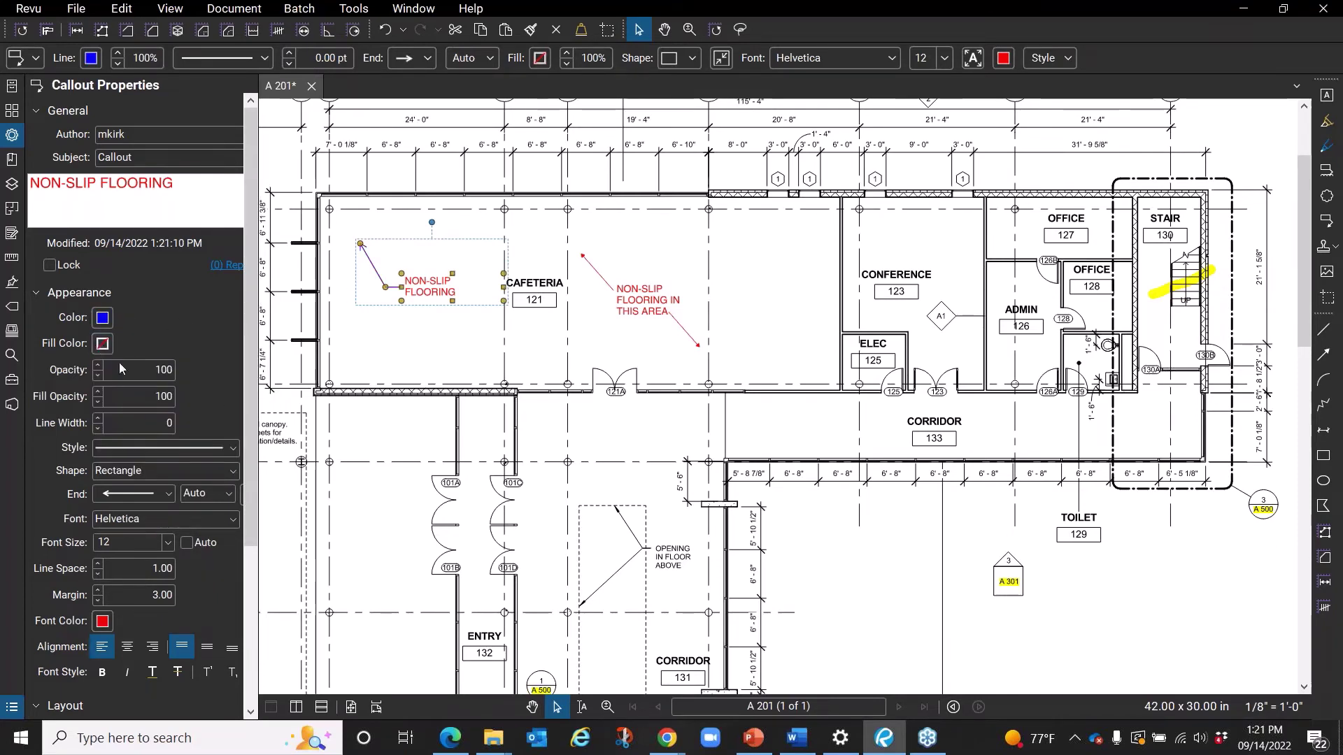
Set the font color of the "NON-SLIP FLOORING" callout to a lighter blue.
scroll(207, 408, down, 2)
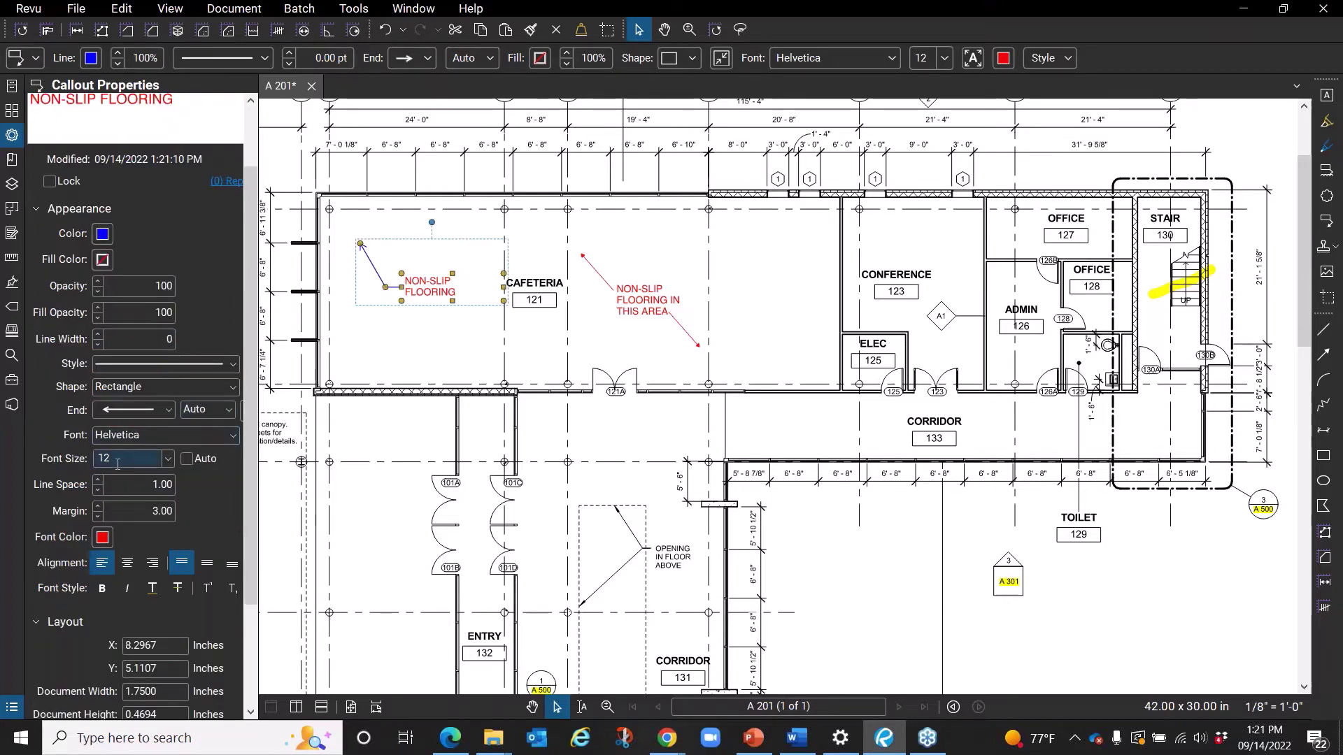
click(104, 538)
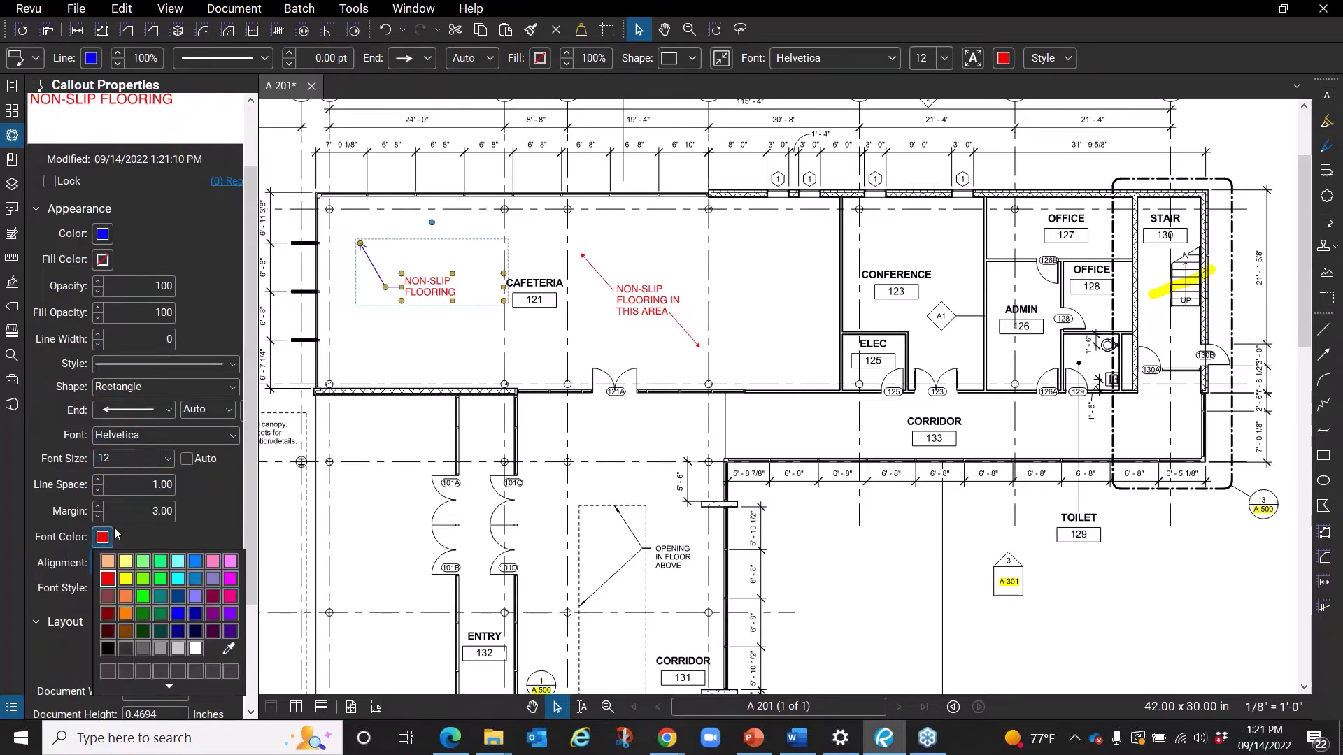
click(200, 565)
click(429, 333)
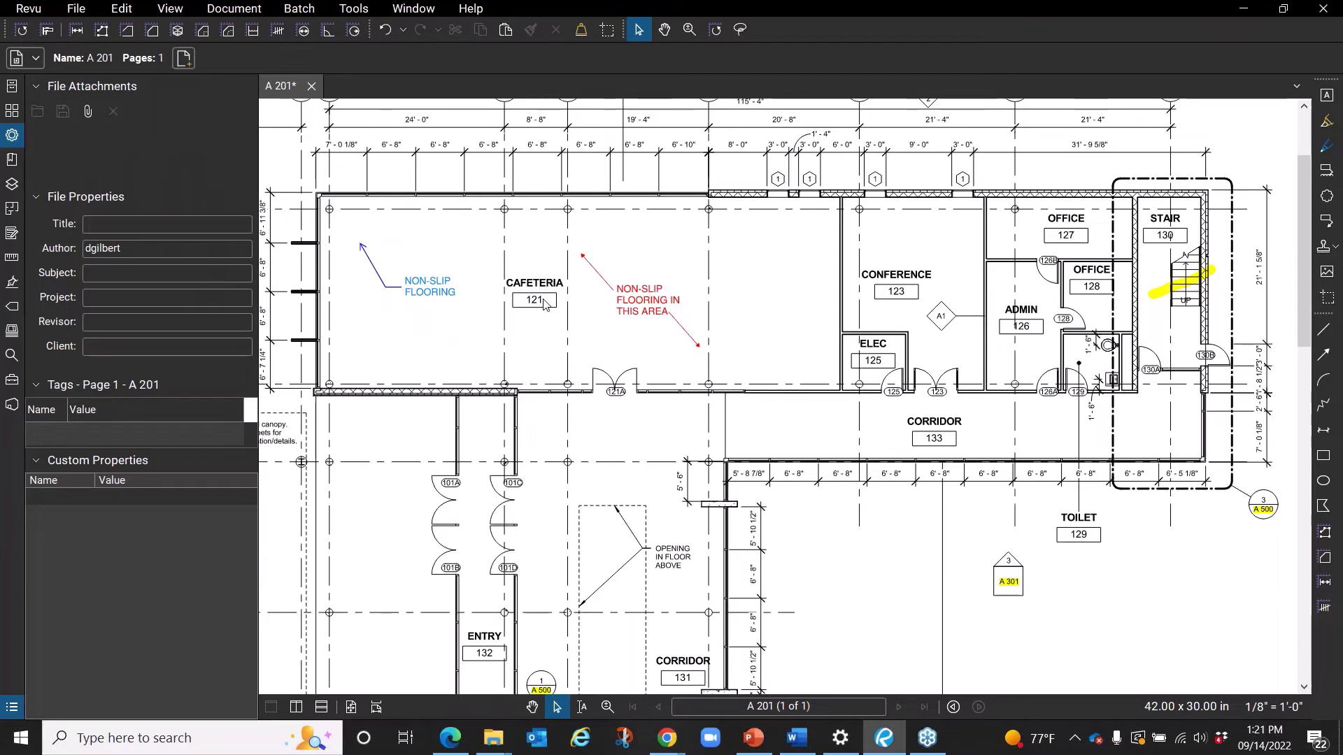
click(443, 294)
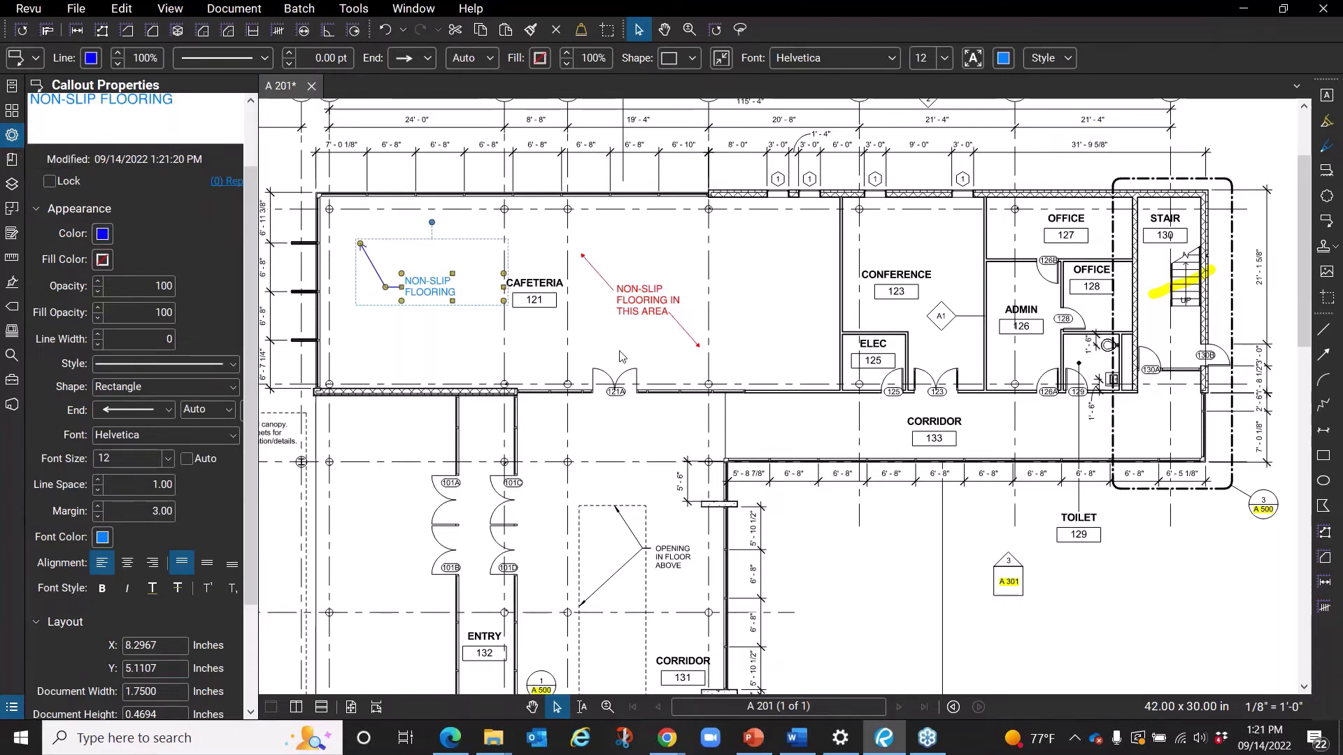
click(661, 375)
scroll(661, 375, down, 3)
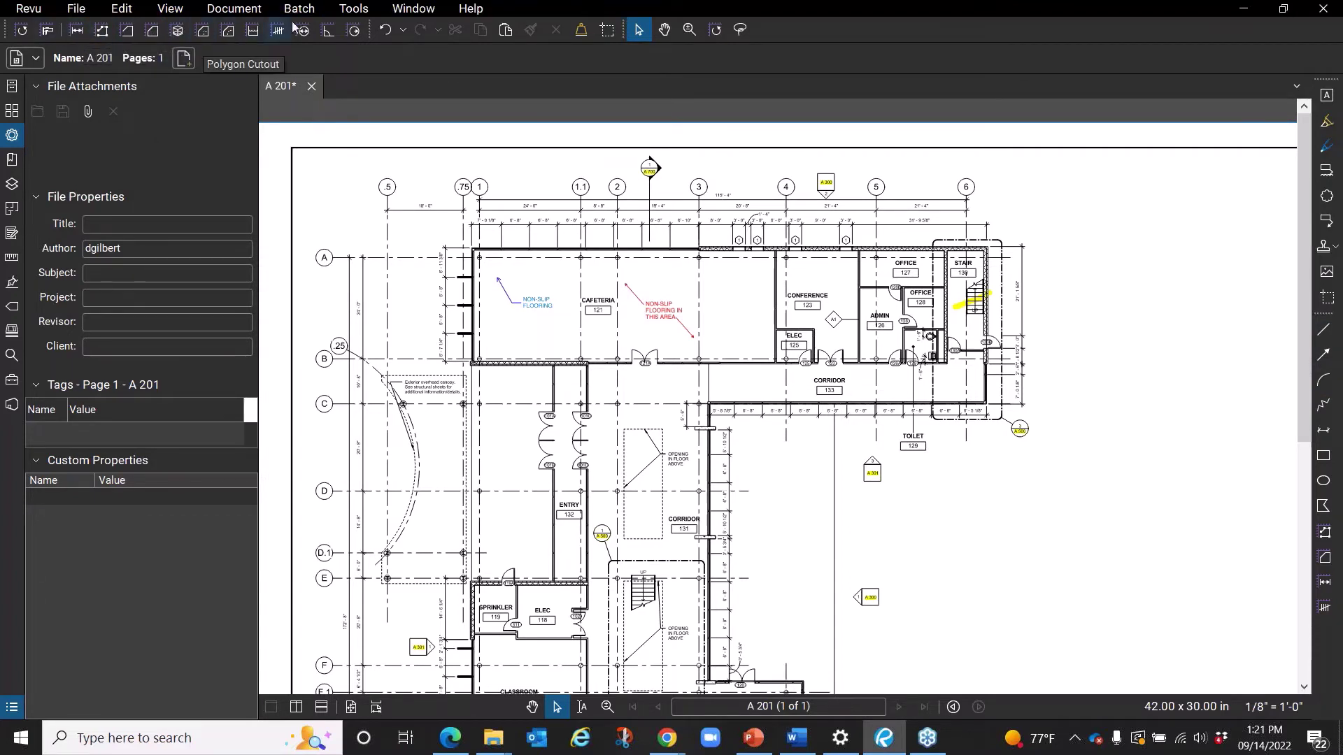
click(359, 9)
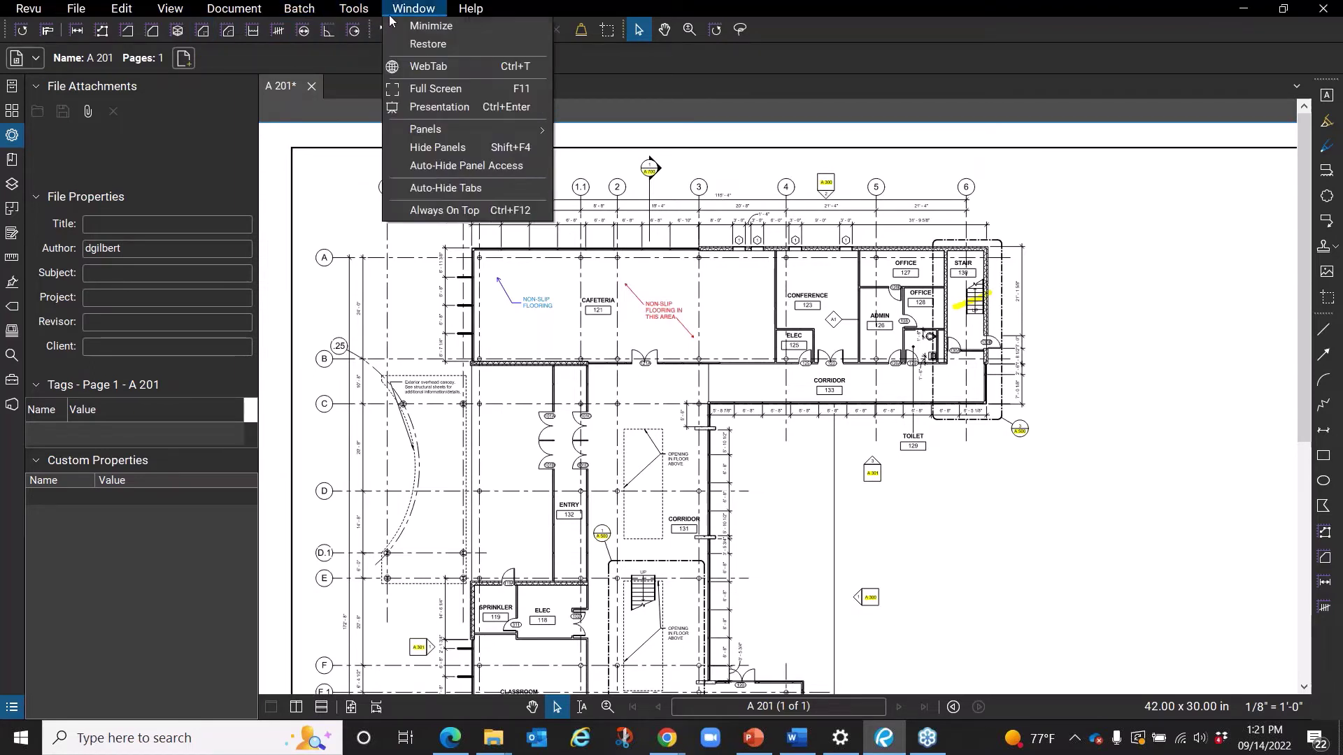
click(354, 9)
click(354, 9)
mouse_move(369, 28)
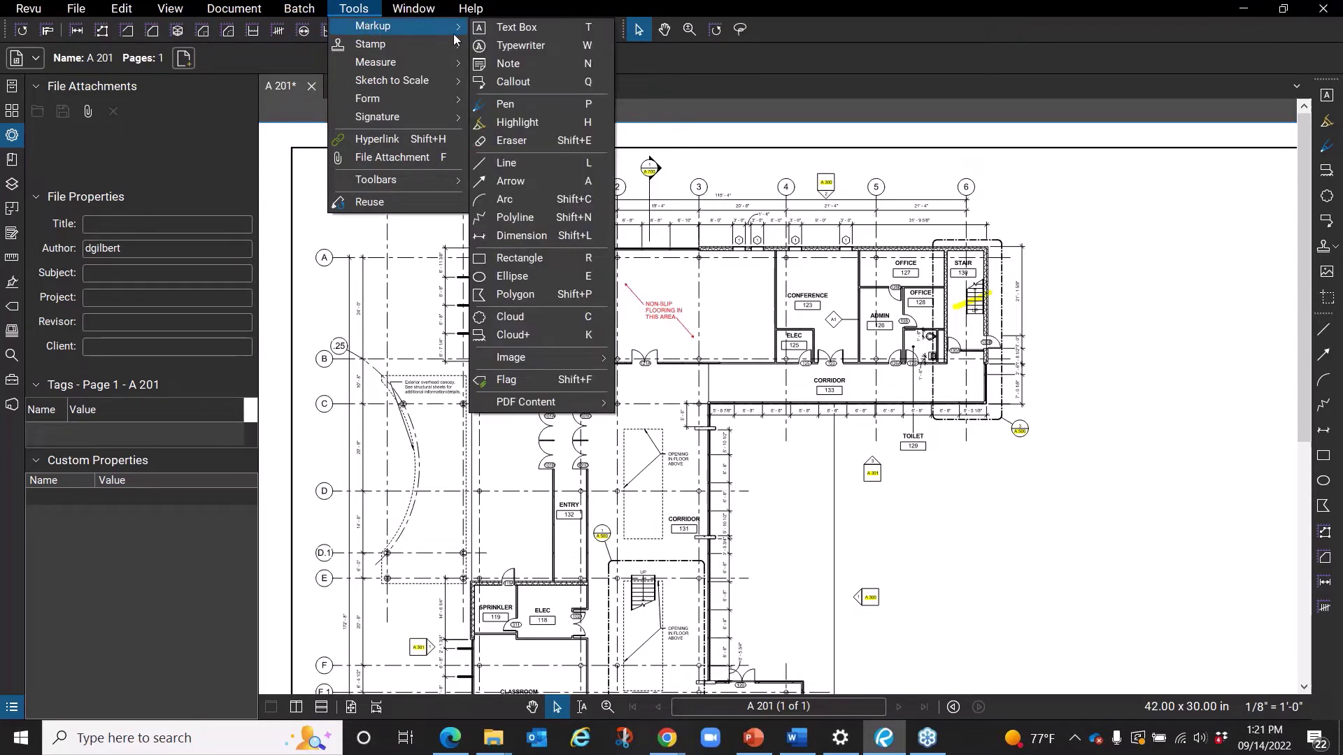
mouse_move(472, 9)
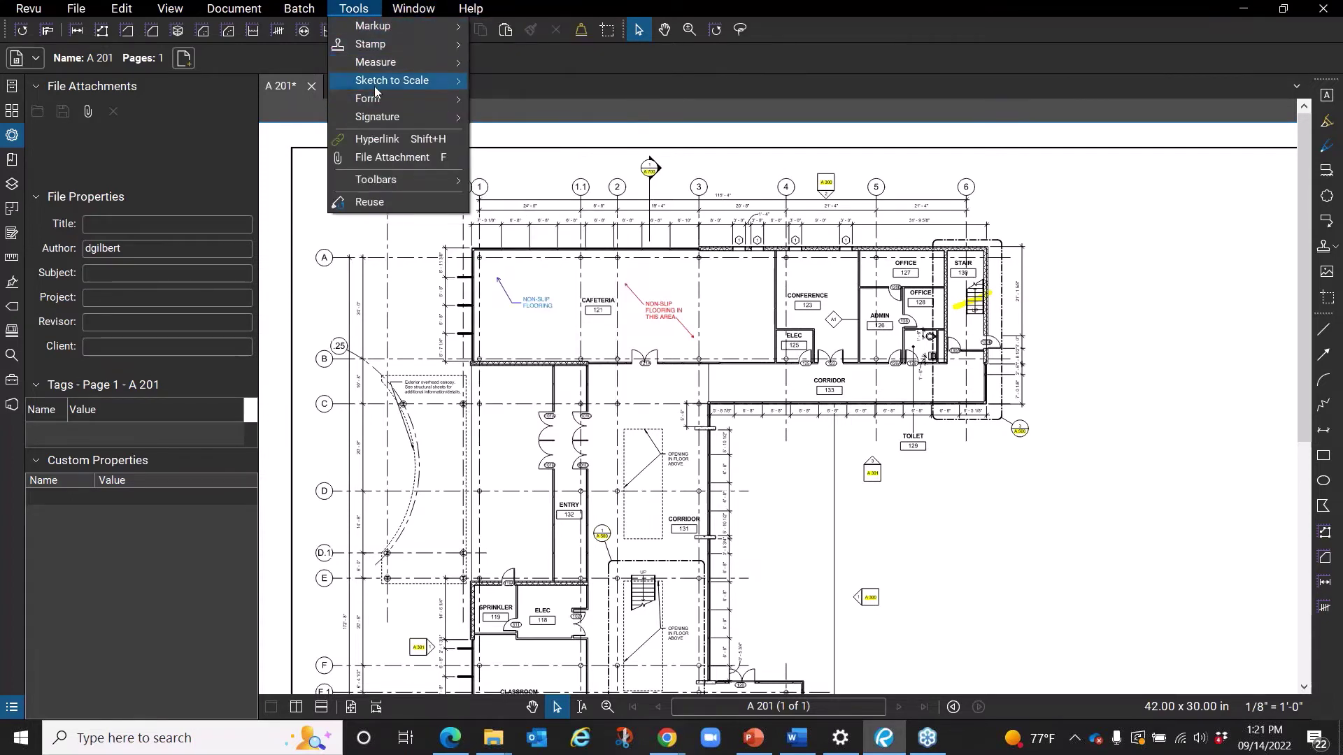
mouse_move(376, 88)
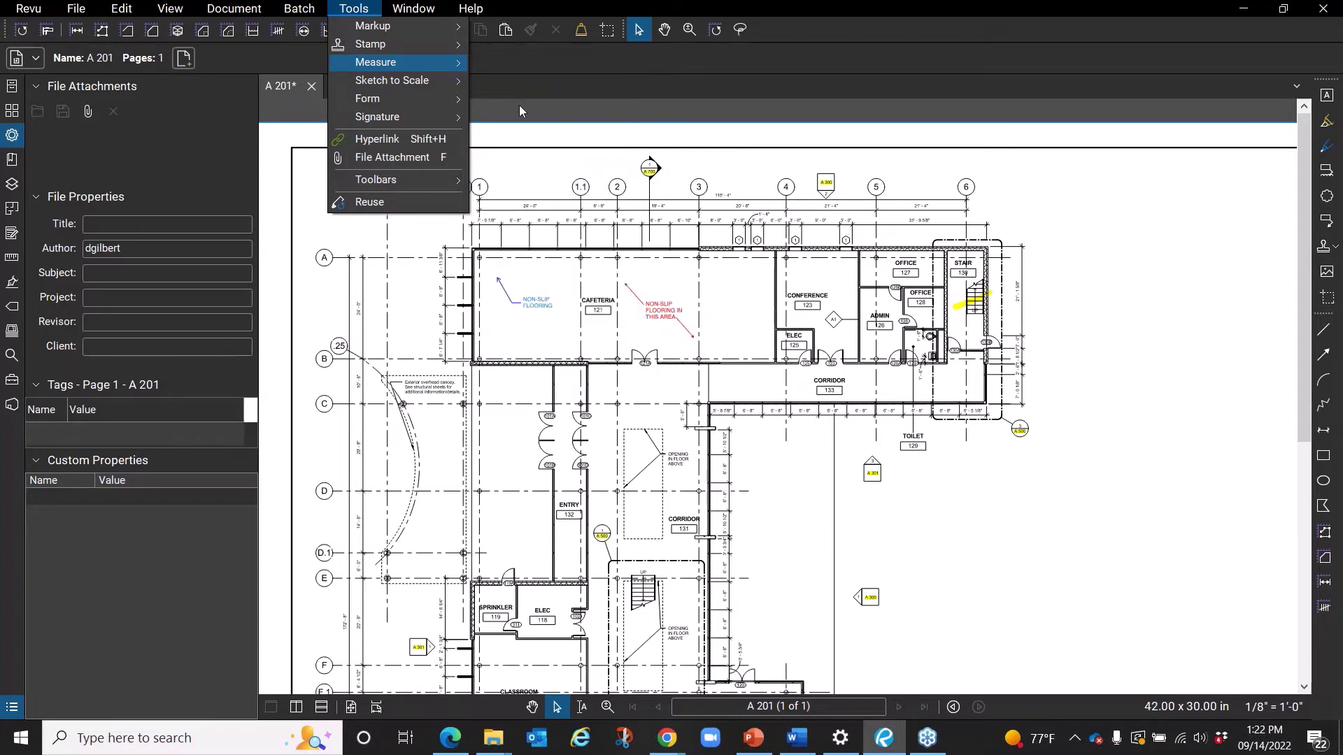
click(1045, 218)
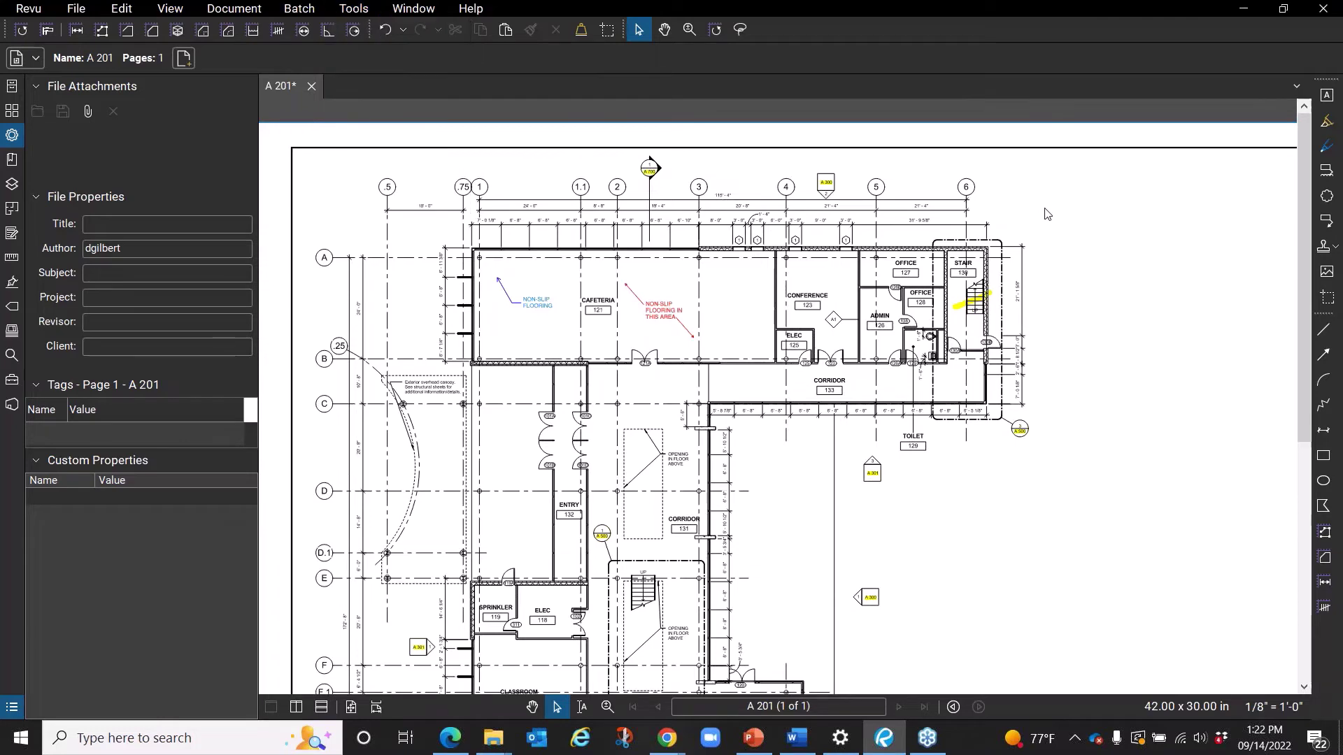
scroll(669, 250, down, 3)
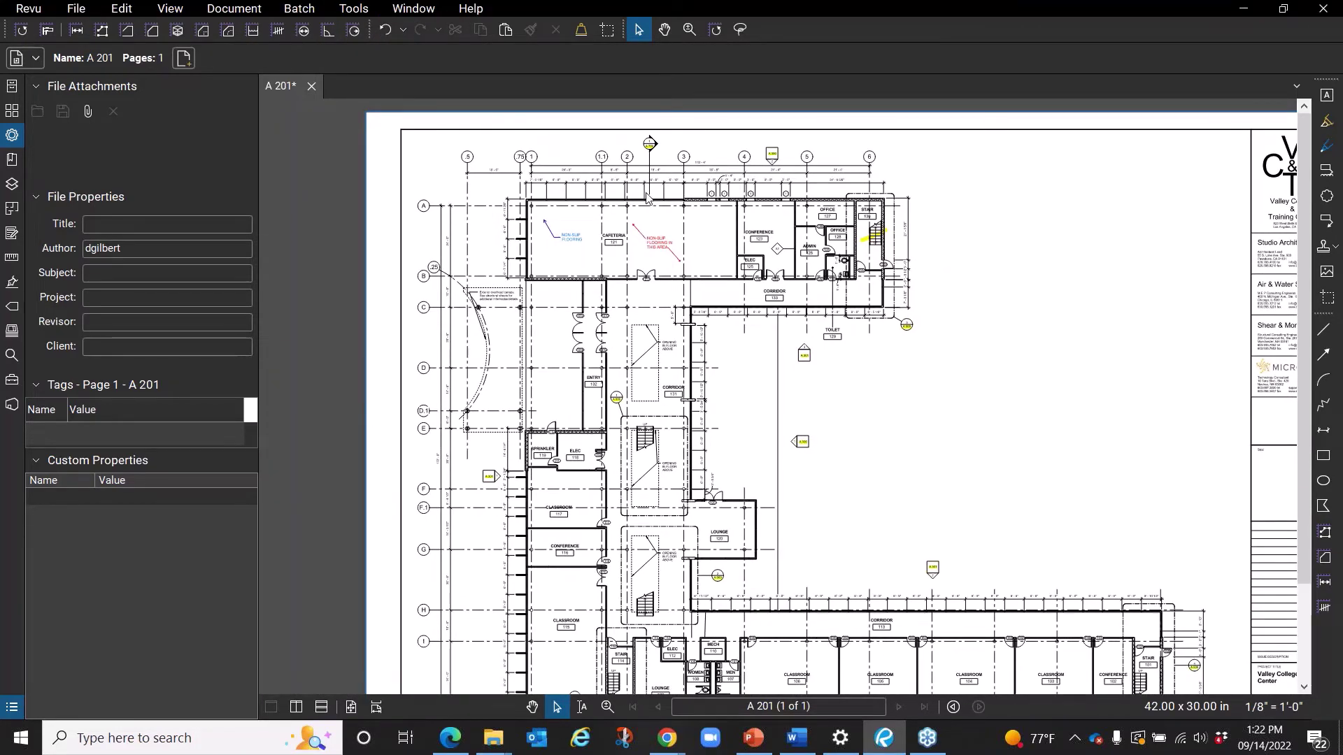
scroll(549, 444, up, 1)
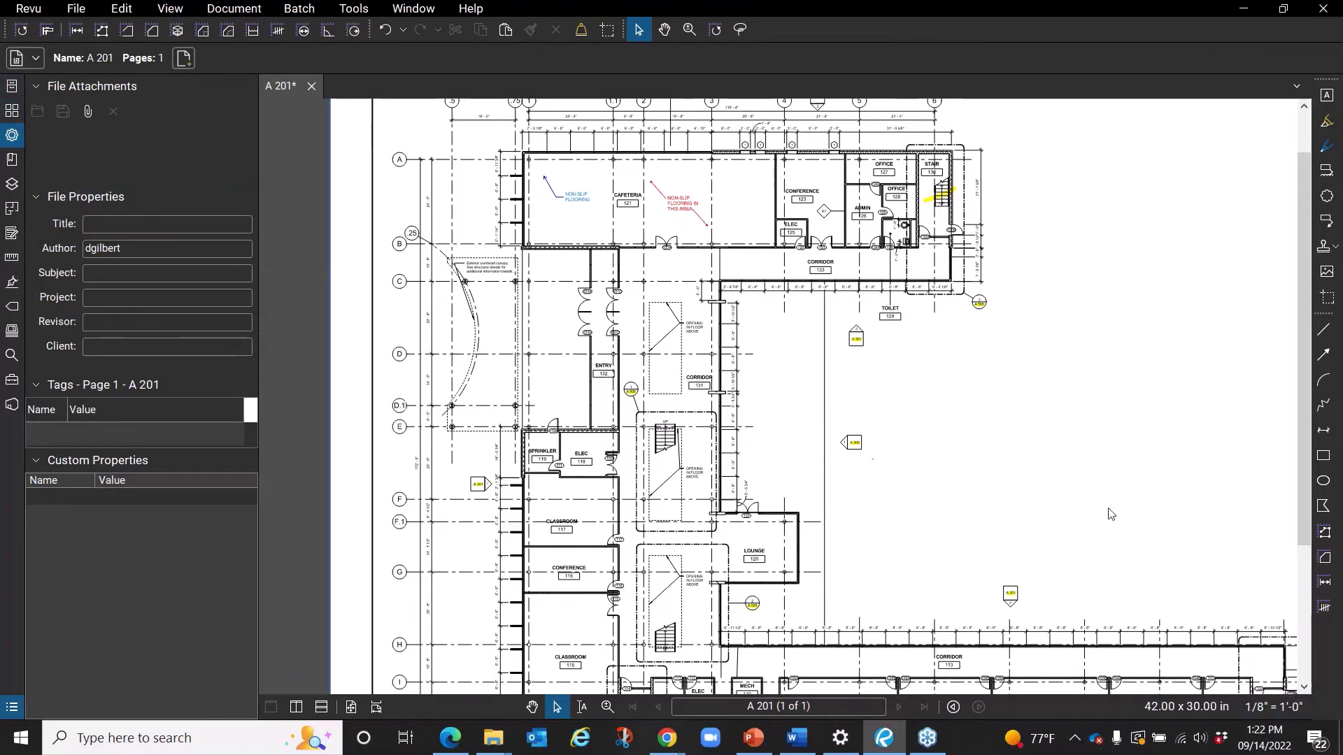
Review the preset and custom scale options for the current page and close them without applying a scale.
click(1267, 710)
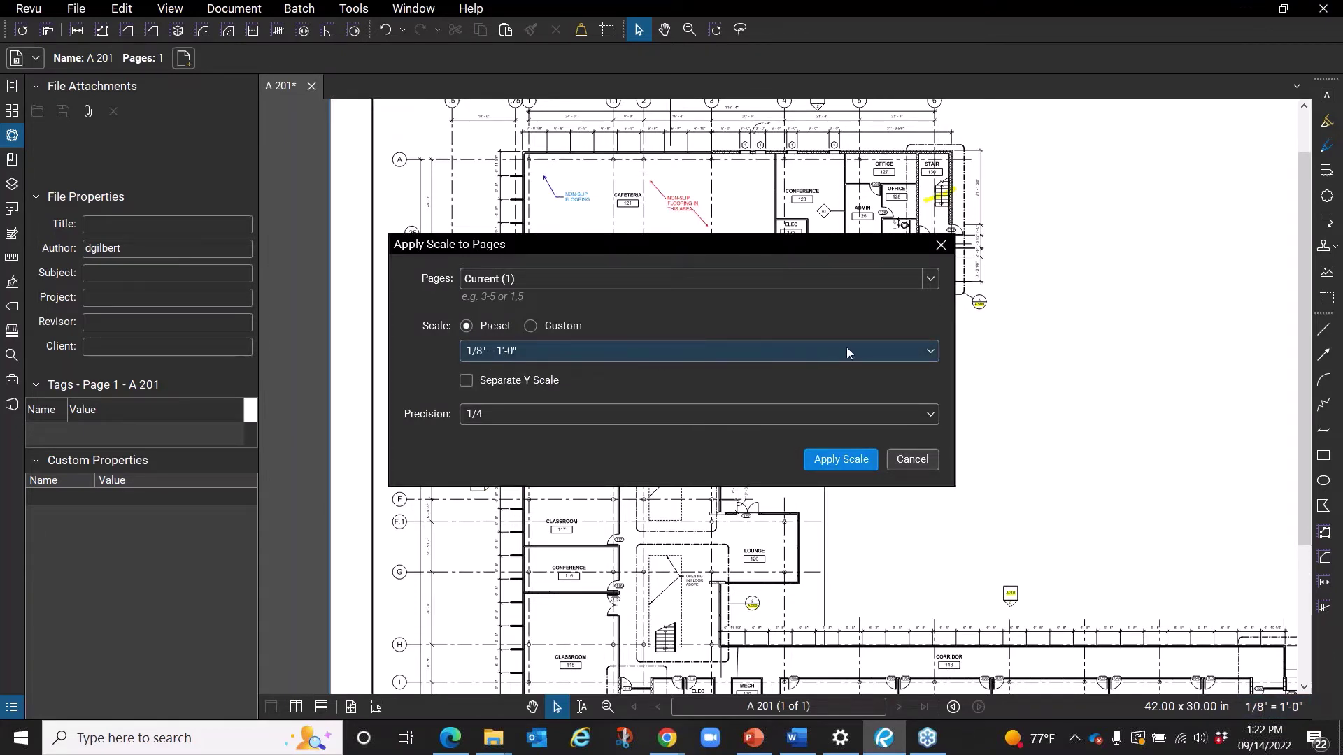
click(928, 353)
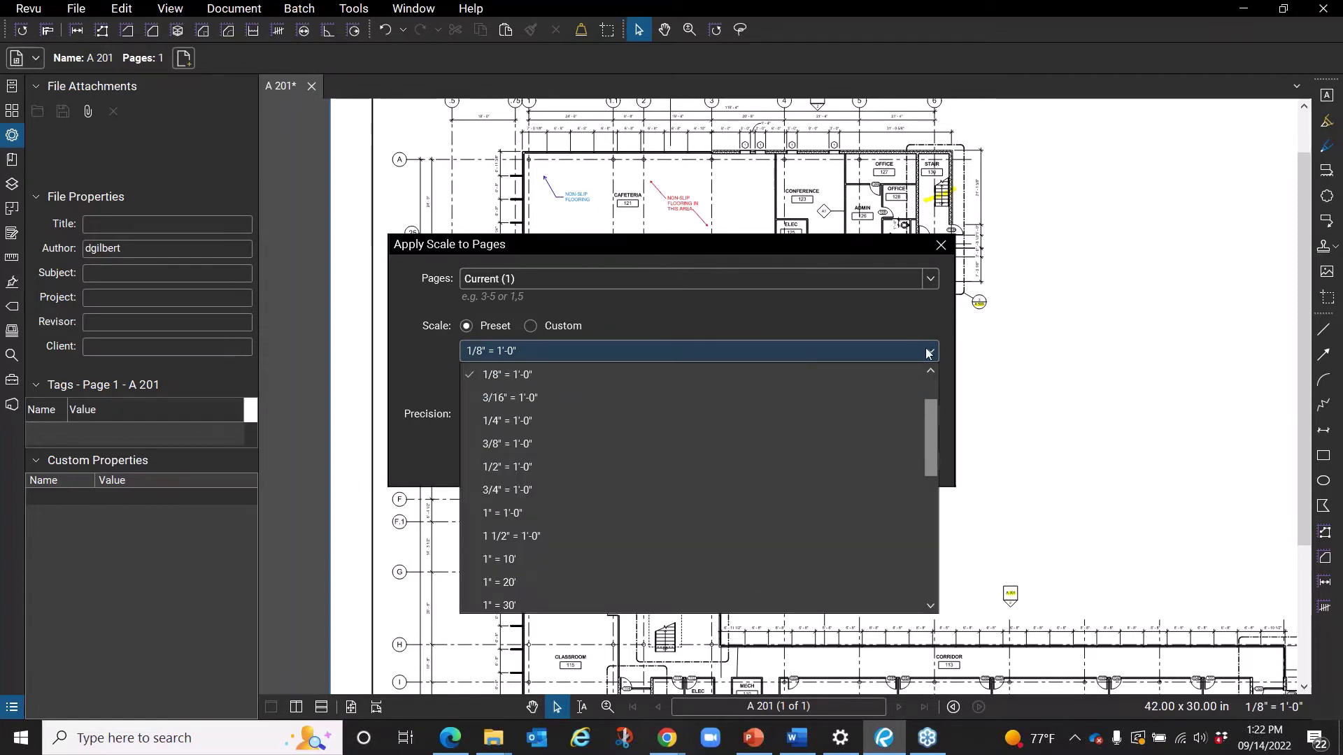
click(831, 313)
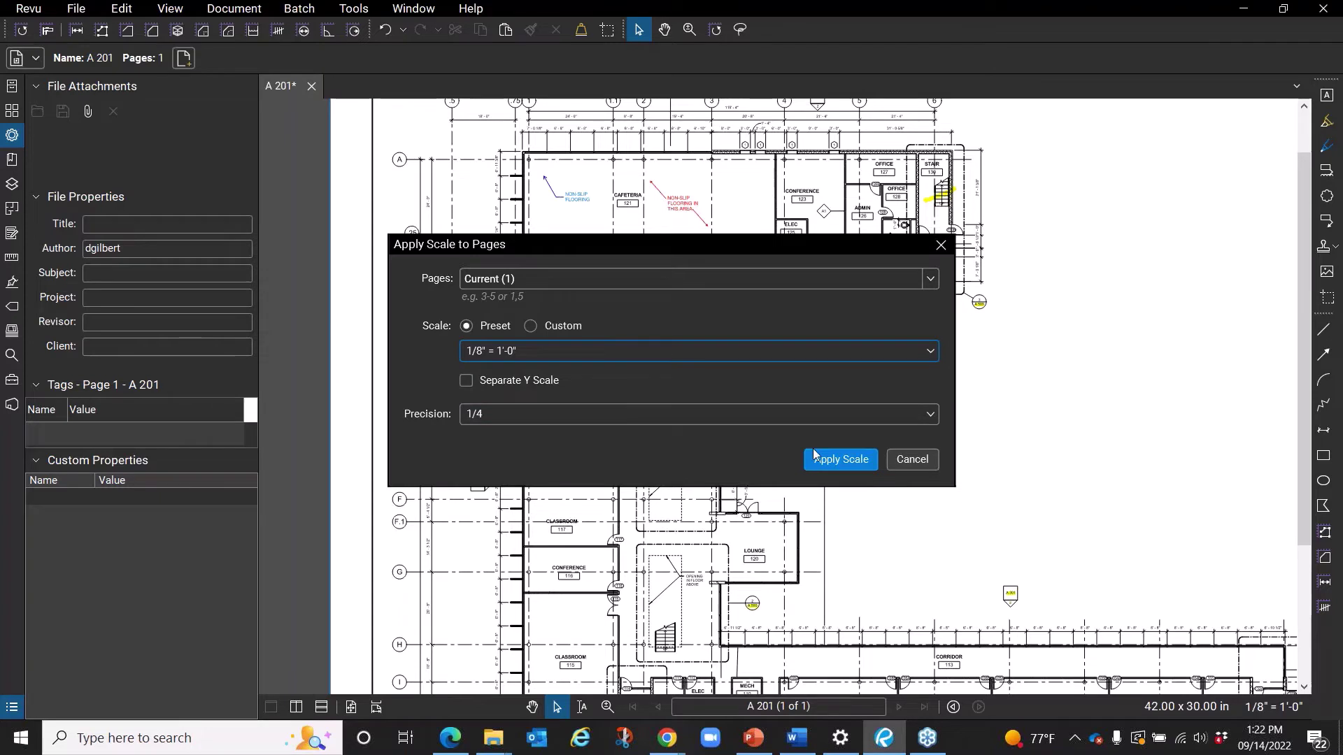
click(530, 326)
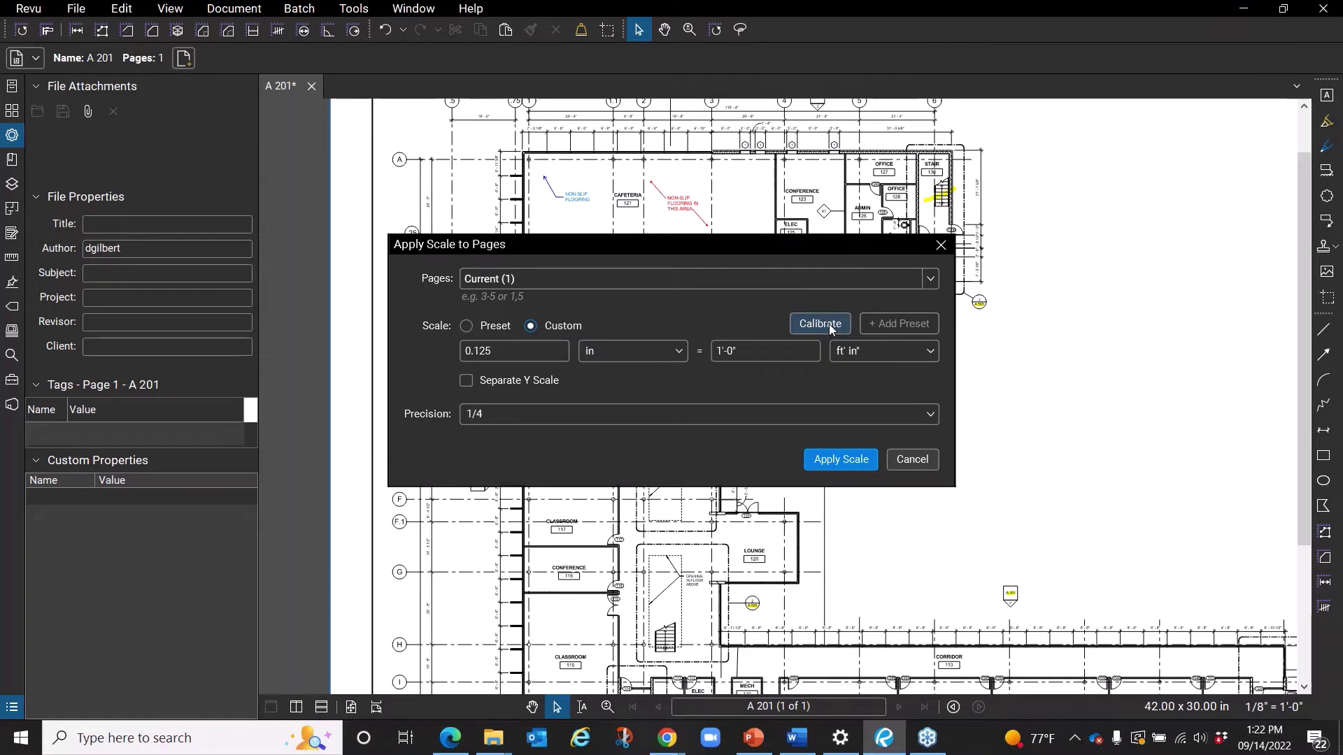
click(911, 459)
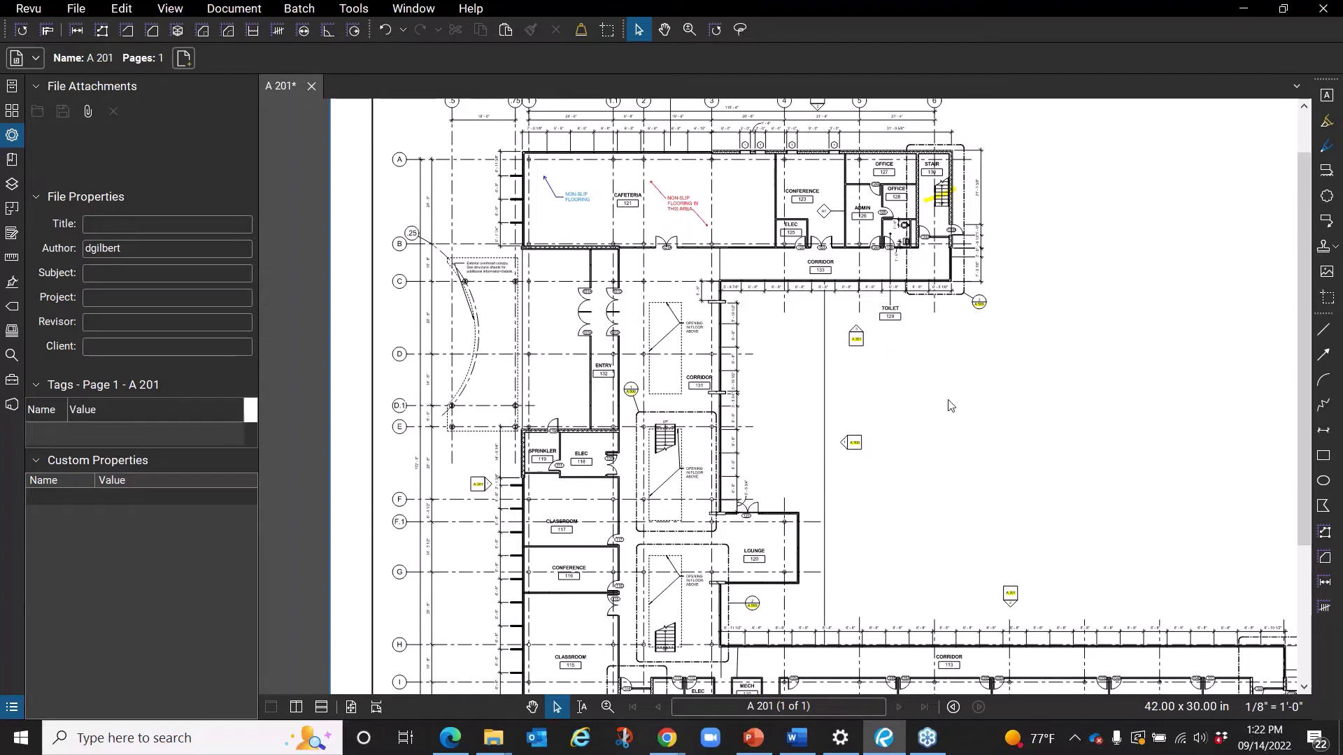
Open the sheet A 300.pdf from the Sheets folder.
click(75, 8)
click(84, 58)
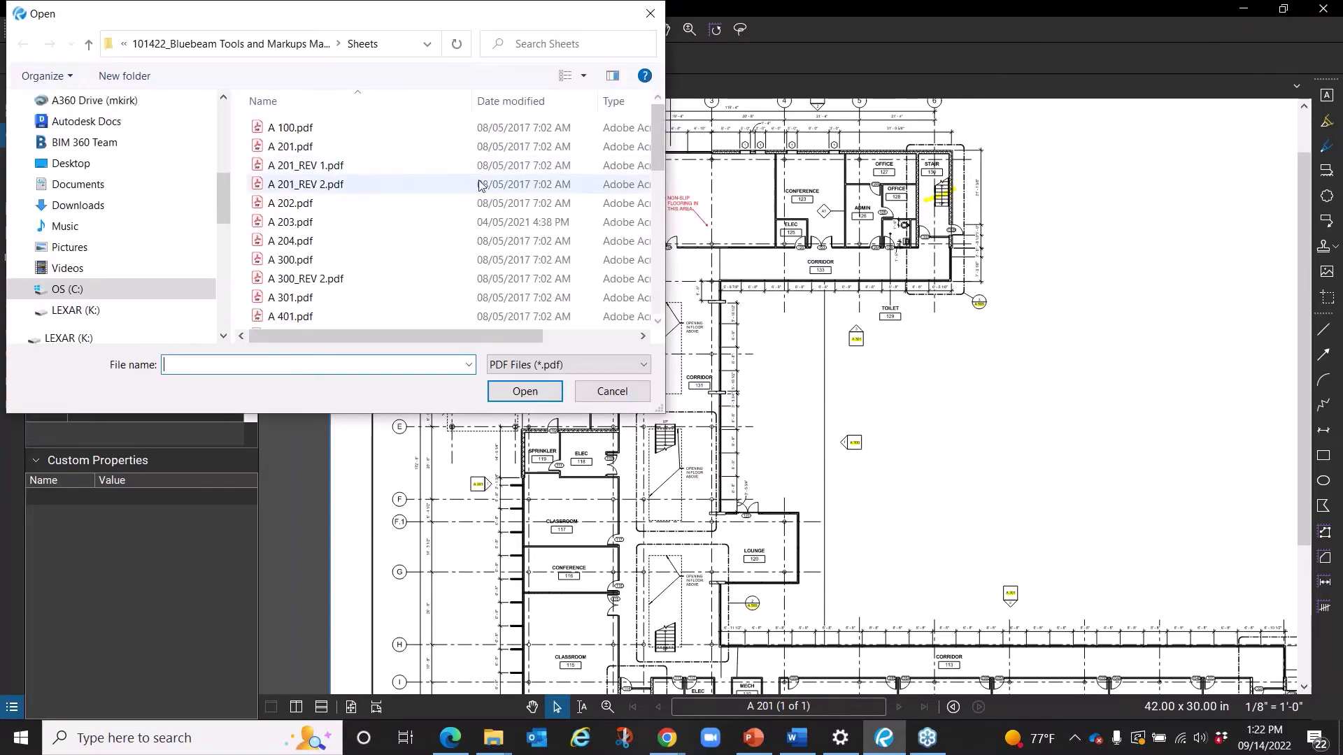
click(287, 264)
scroll(287, 265, down, 1)
click(524, 391)
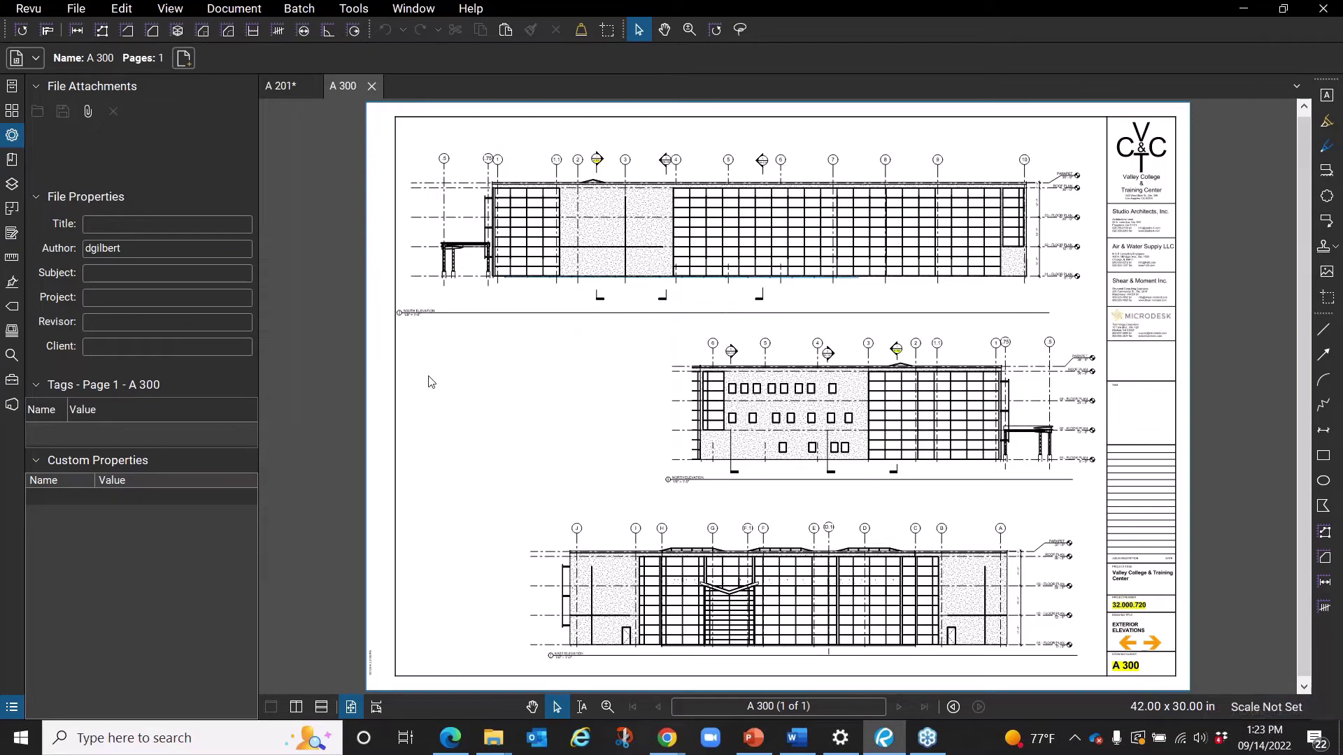
Examine the scale notes under the South, North and East elevation titles on sheet A 300.
scroll(414, 313, up, 4)
scroll(413, 314, up, 3)
scroll(493, 368, down, 5)
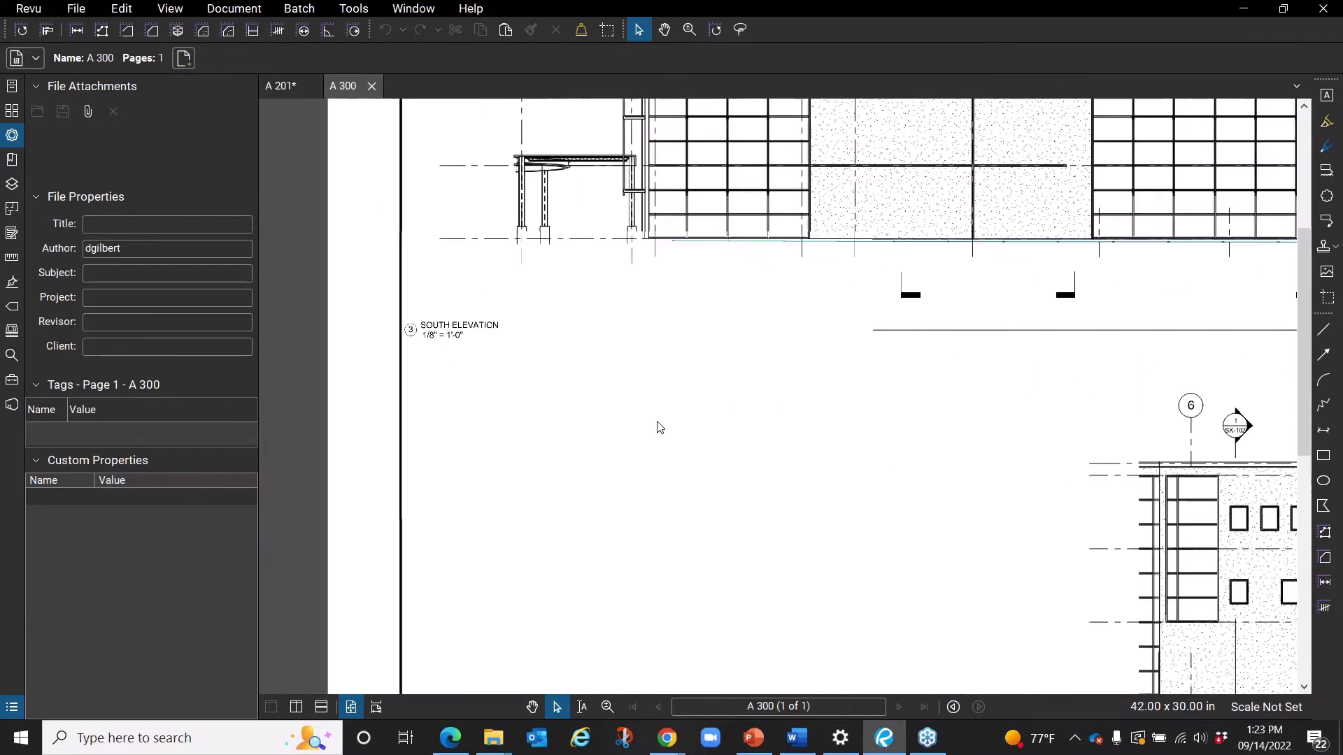
drag(1041, 564, 996, 494)
scroll(710, 375, down, 2)
scroll(710, 375, up, 5)
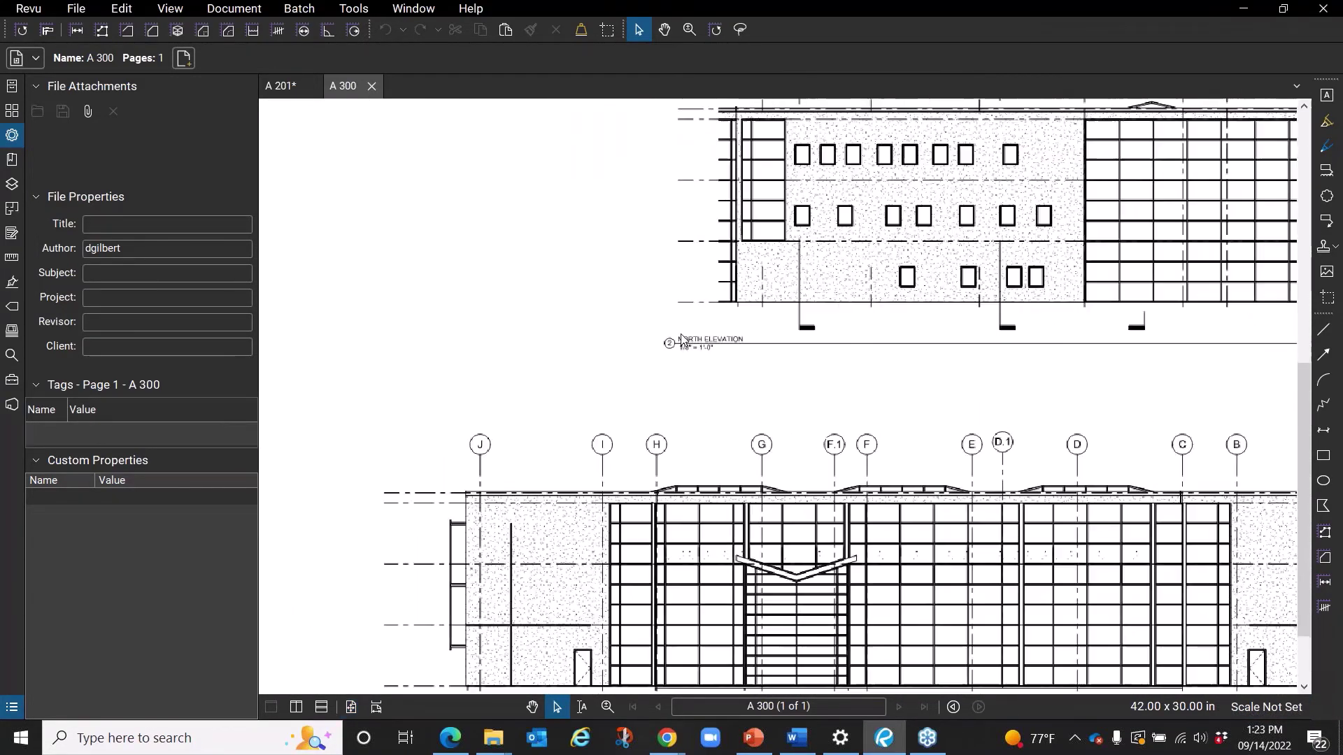
scroll(707, 371, down, 4)
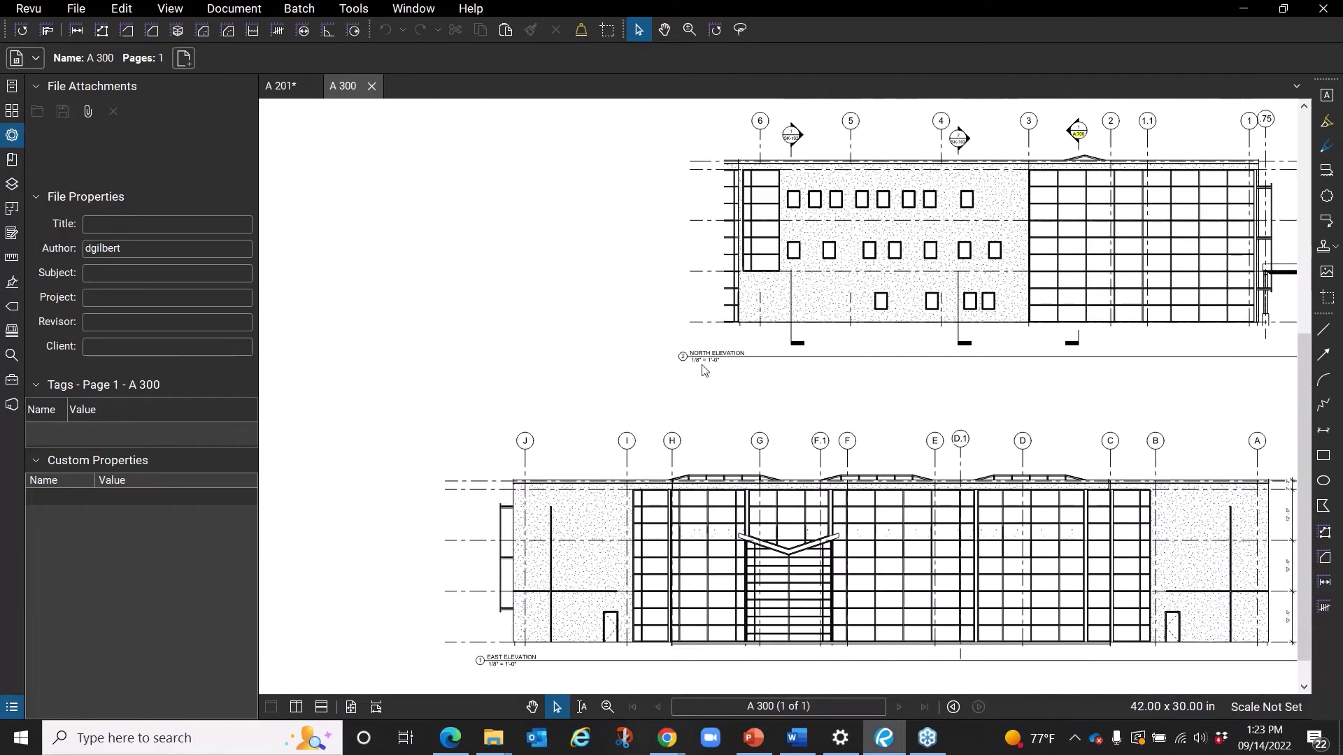
drag(702, 365, 747, 204)
scroll(546, 504, up, 3)
scroll(546, 509, down, 4)
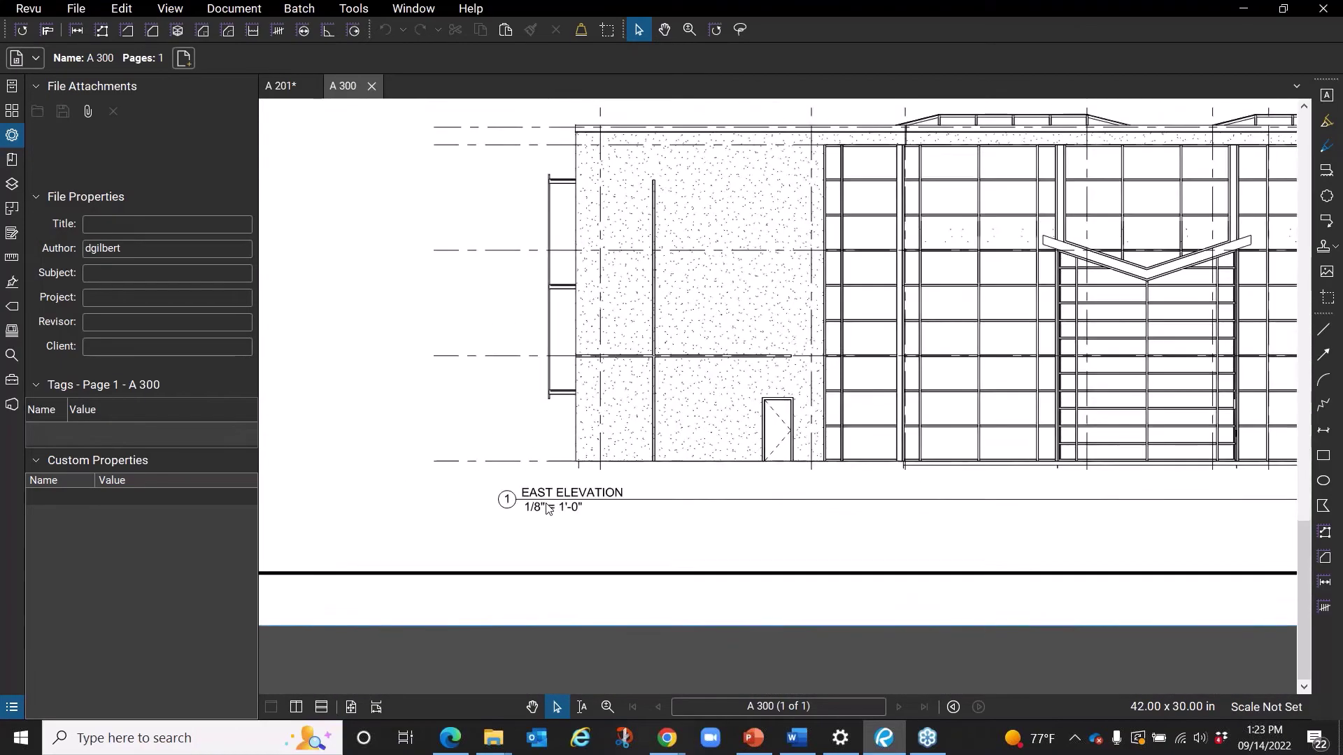
scroll(560, 496, down, 1)
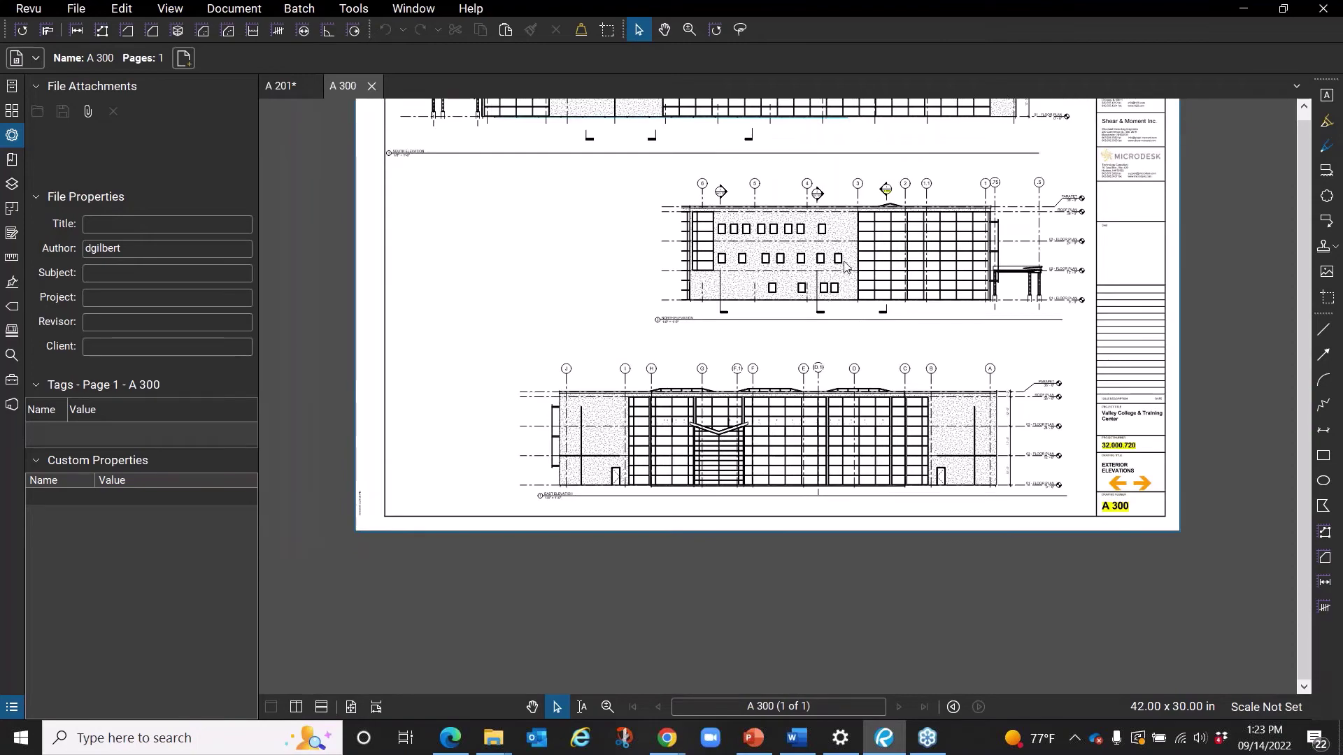
Calibrate the current page's scale between the 02 and 03 floor level lines beside the south elevation and view the custom scale values.
drag(845, 269, 813, 377)
scroll(1032, 360, up, 2)
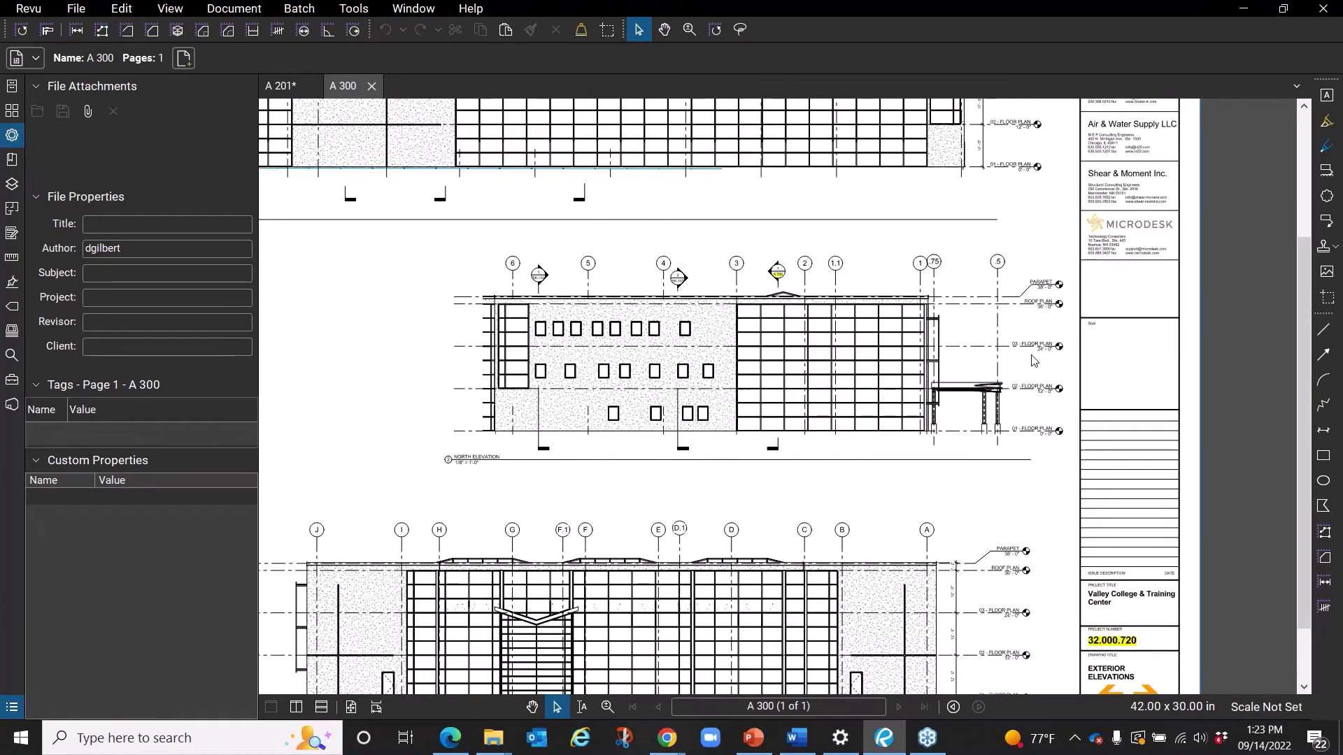
scroll(1032, 361, down, 2)
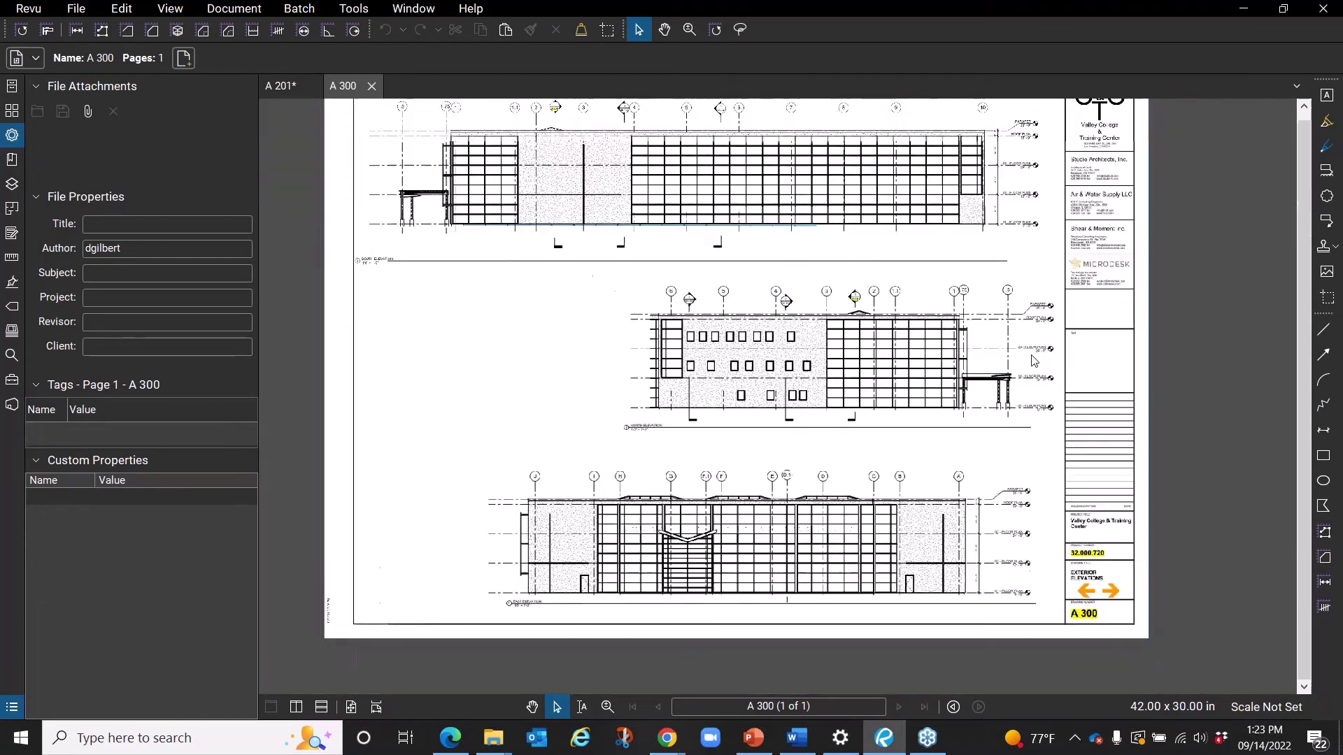
scroll(1049, 316, up, 3)
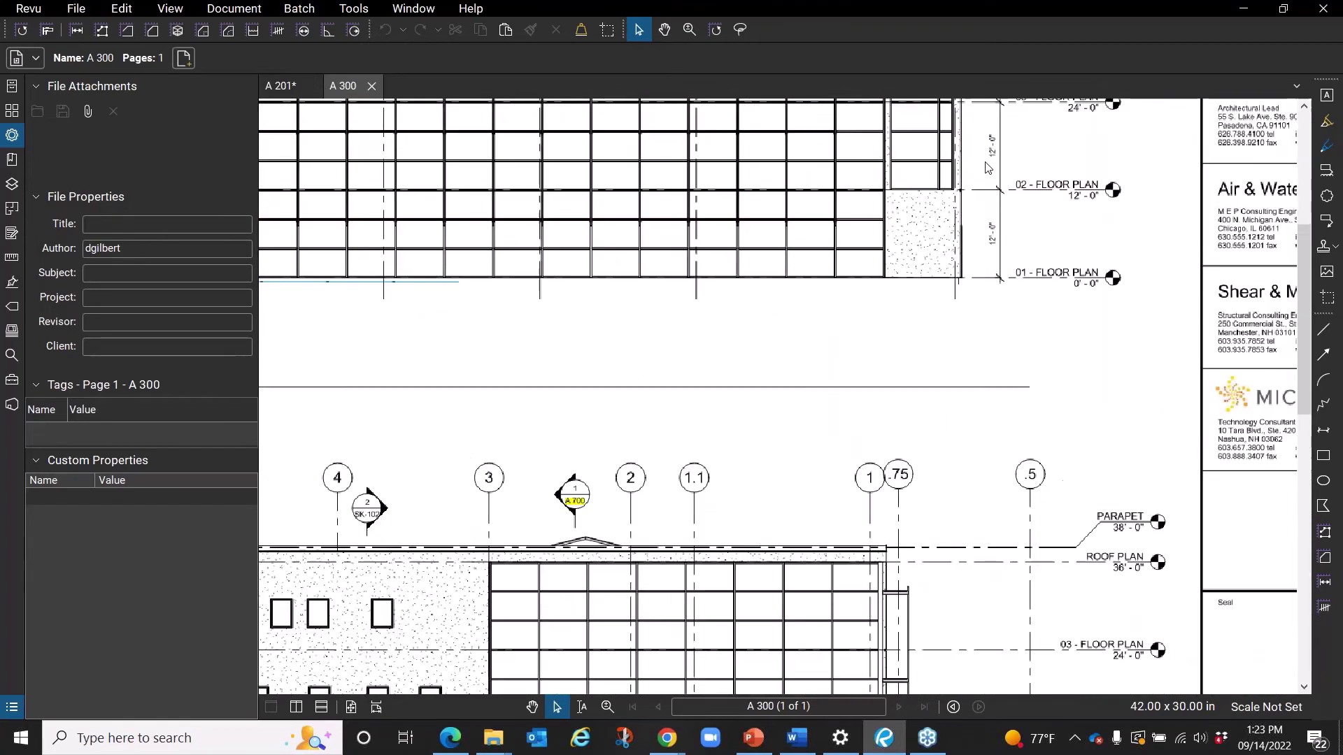
drag(1002, 182, 972, 309)
scroll(989, 283, up, 1)
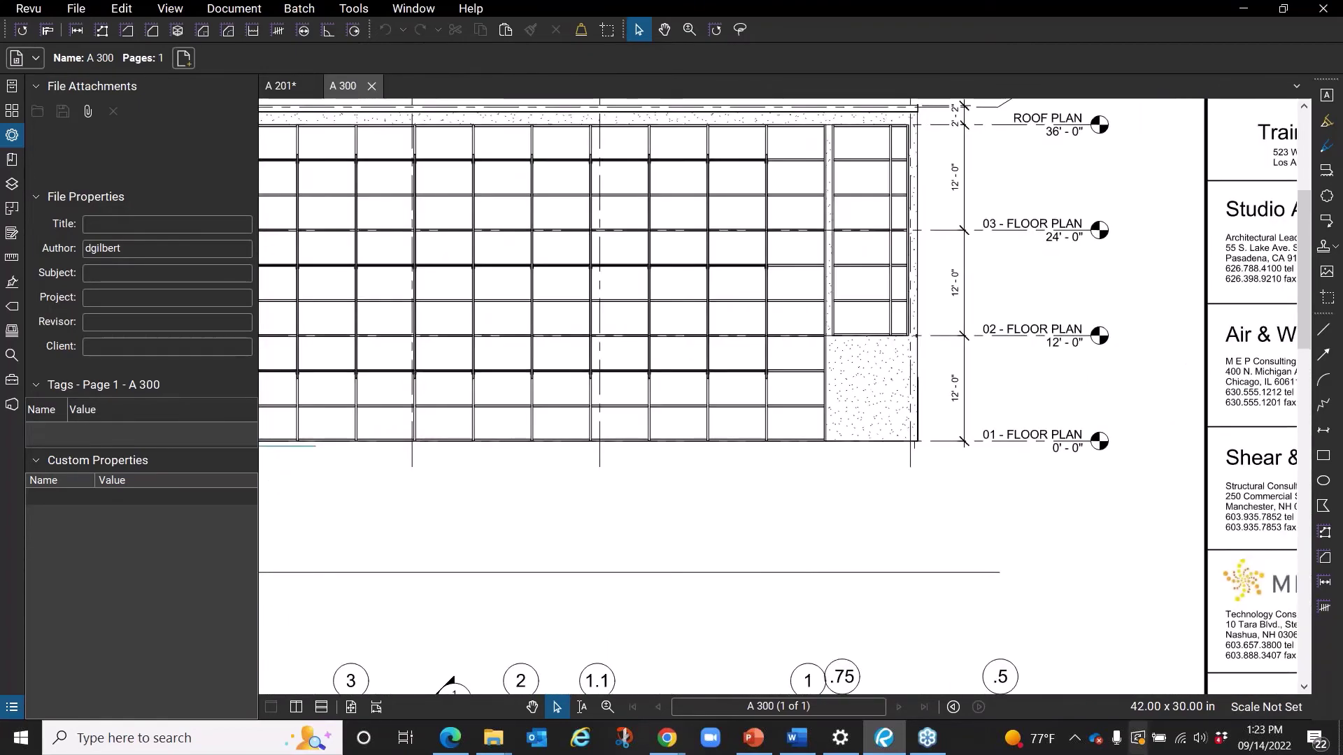
click(1268, 708)
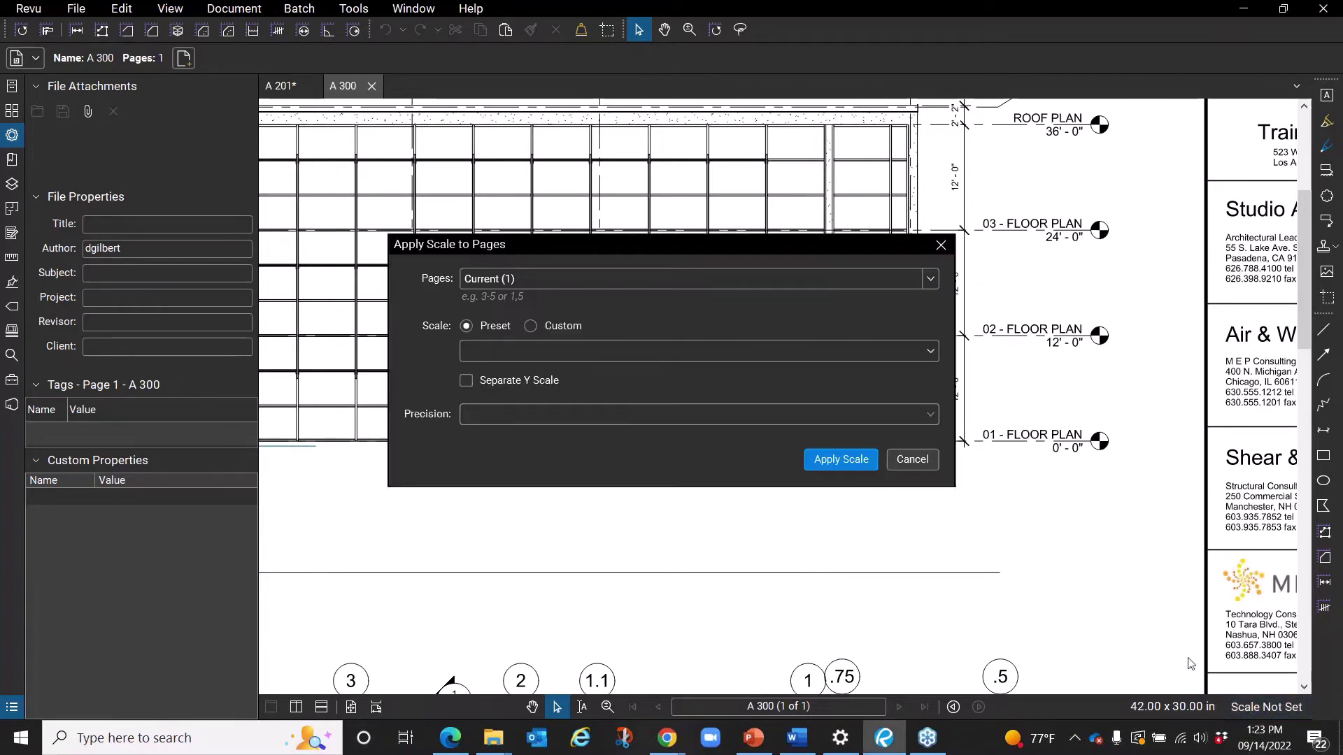
click(530, 327)
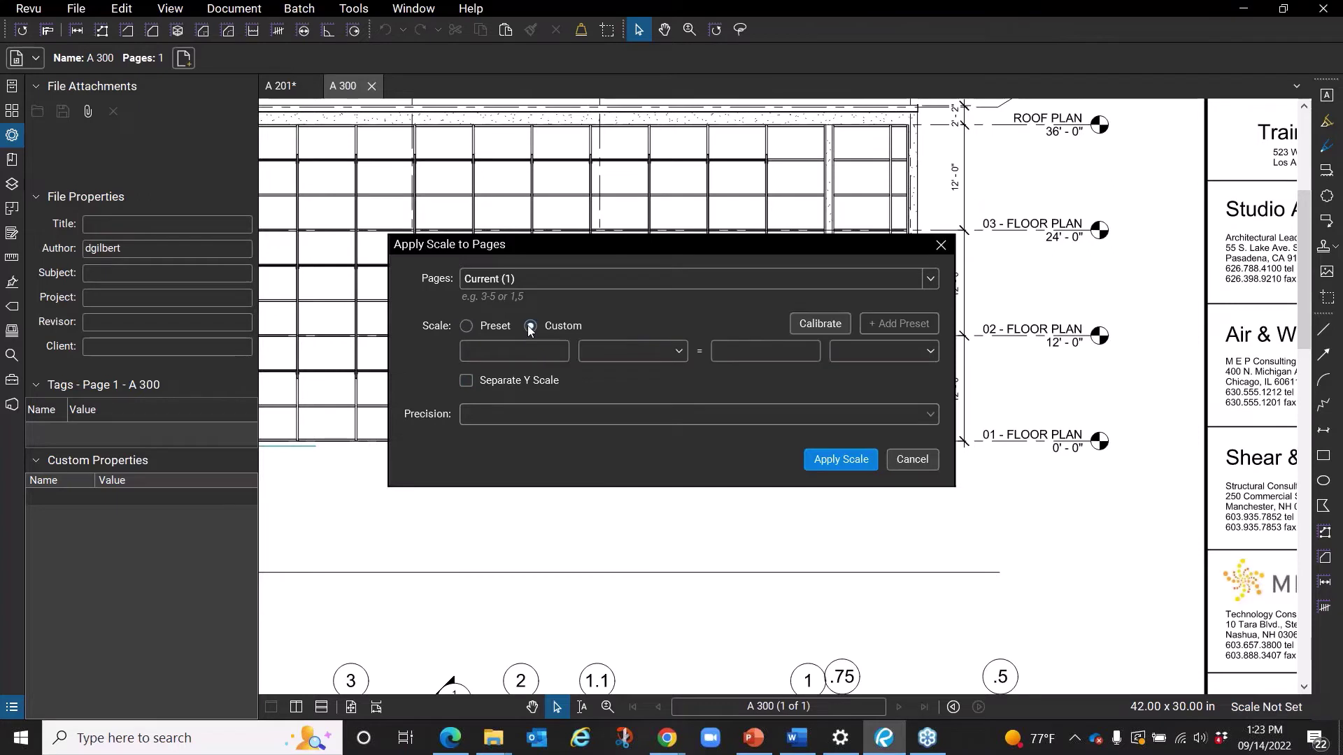
drag(679, 244, 478, 226)
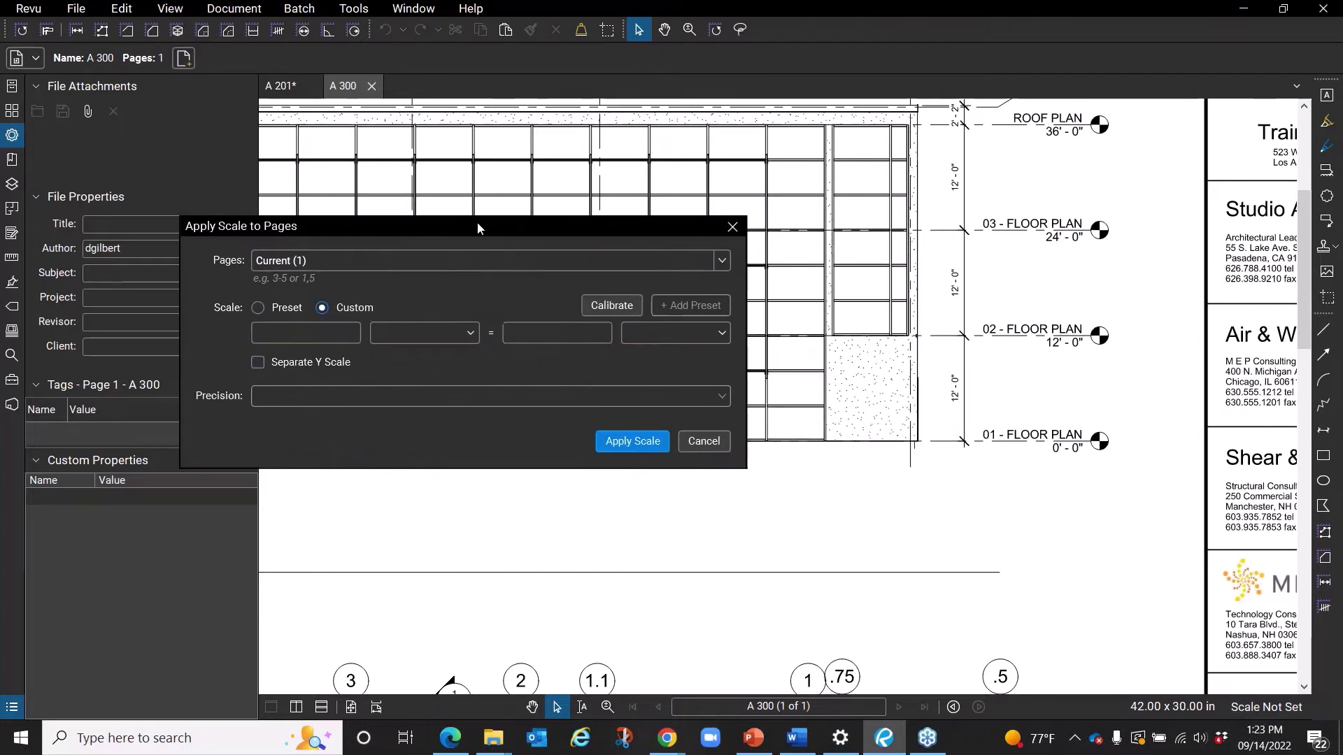
click(616, 305)
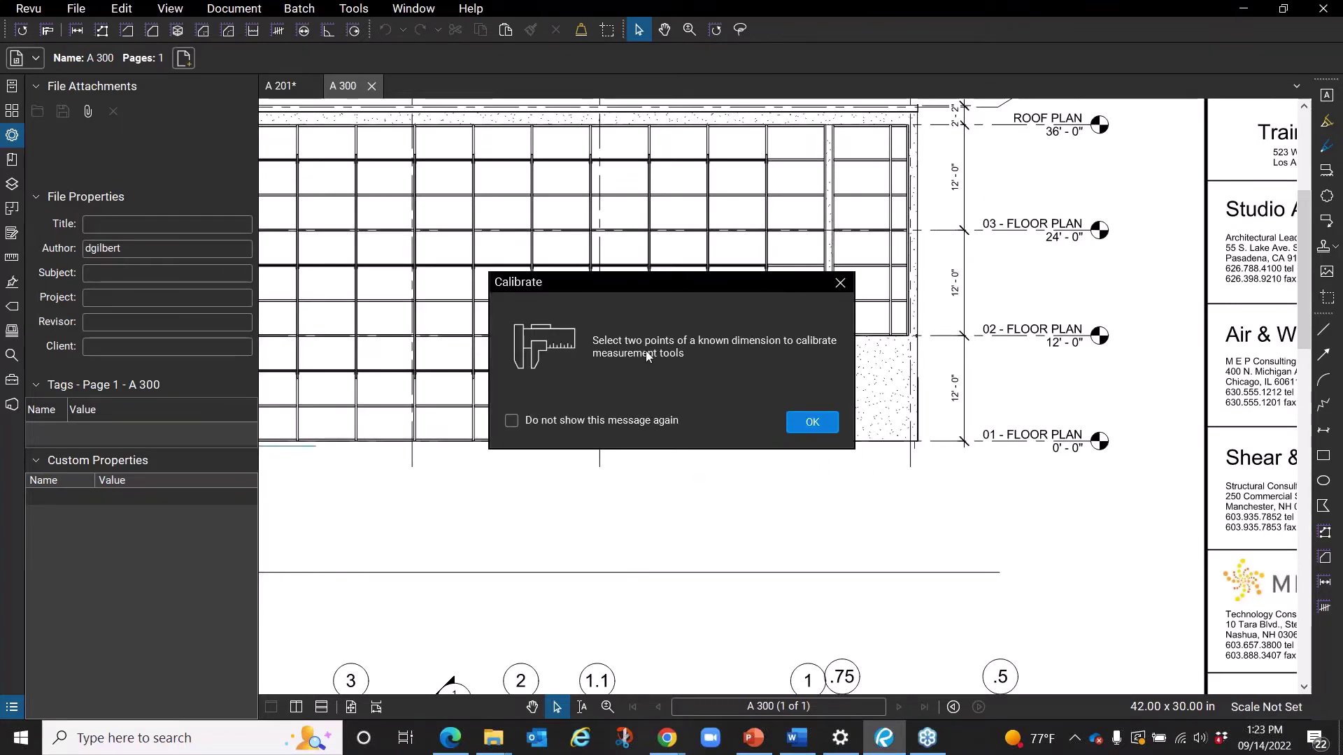
click(811, 422)
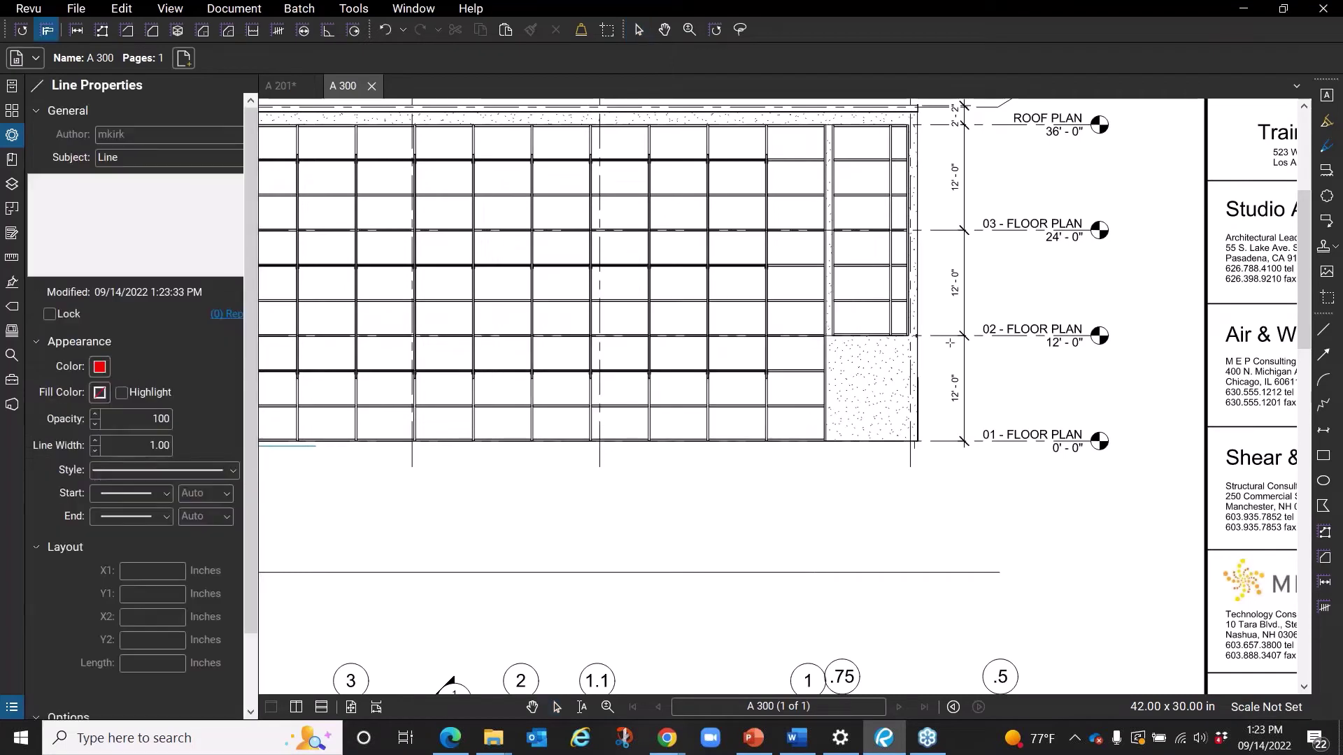
click(930, 231)
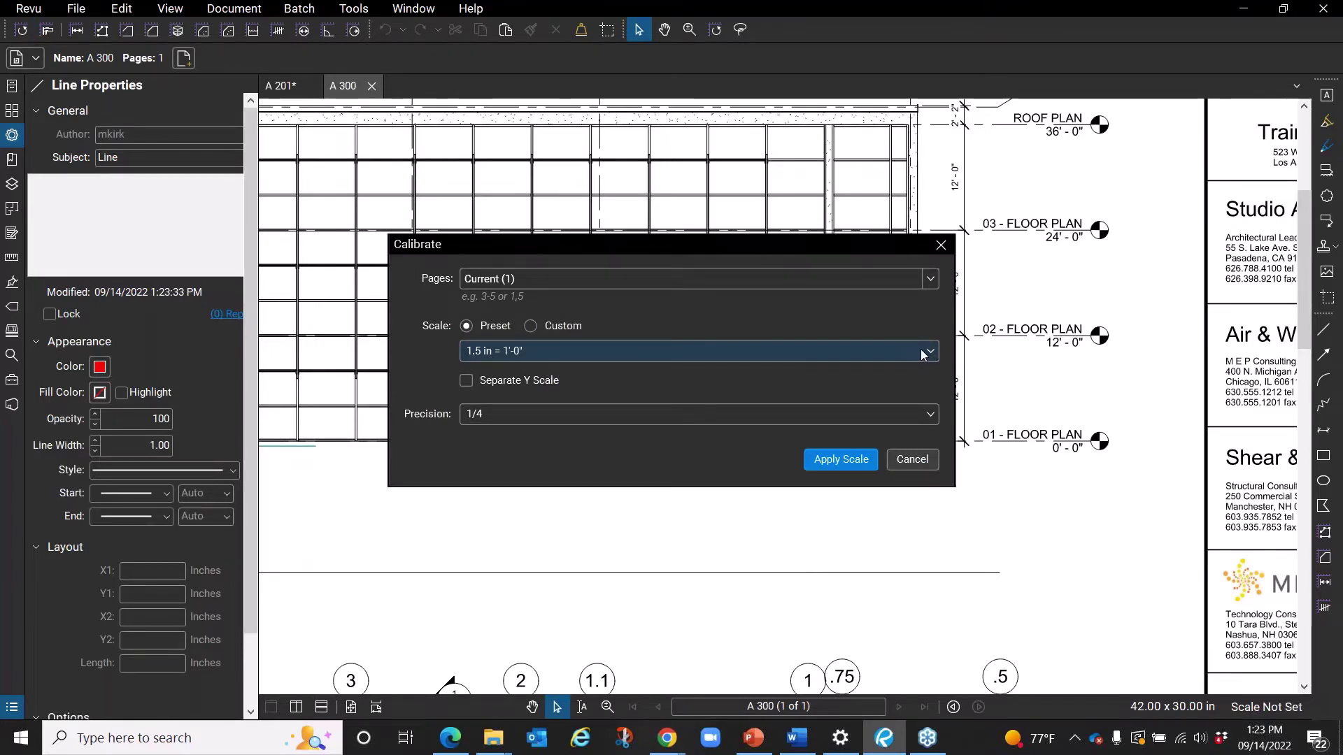
click(530, 326)
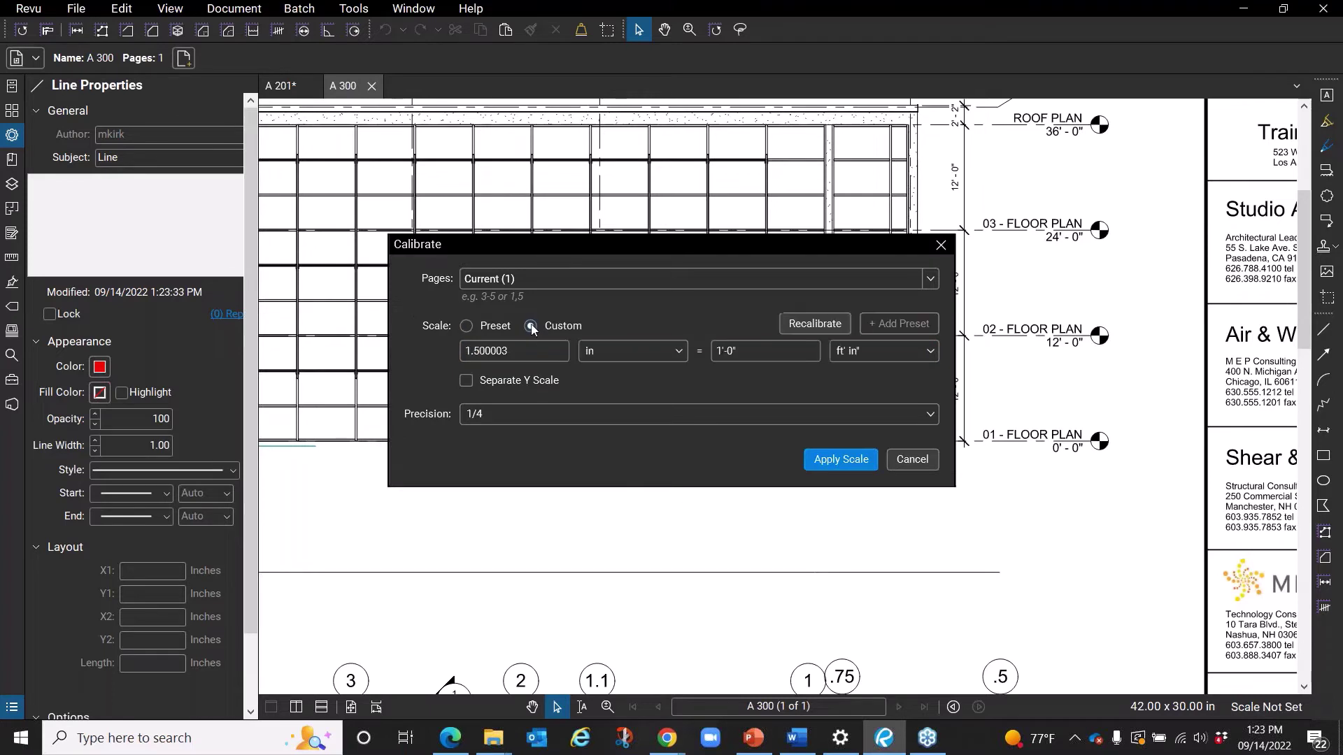
Recalibrate between the 02 and 03 floor level lines and apply a custom scale of 1.5 in = 12'-0" to the current page.
click(815, 324)
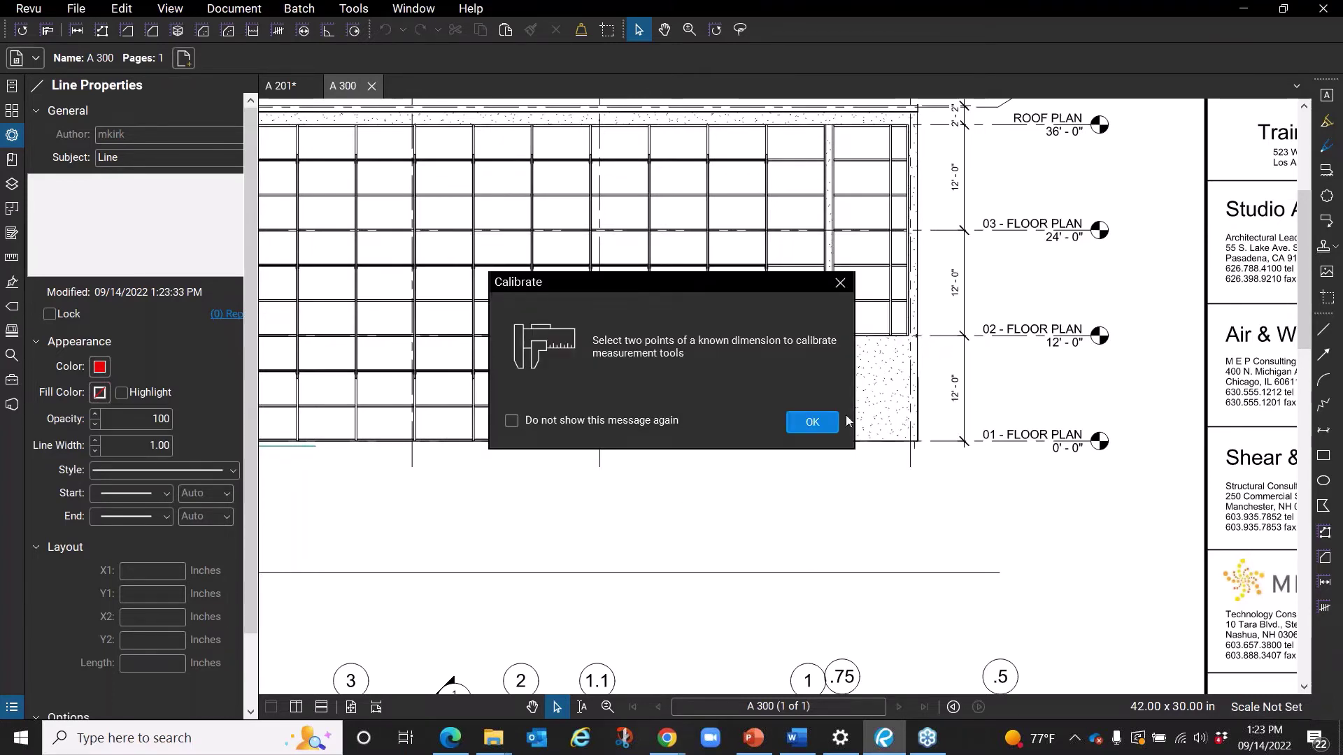
click(812, 422)
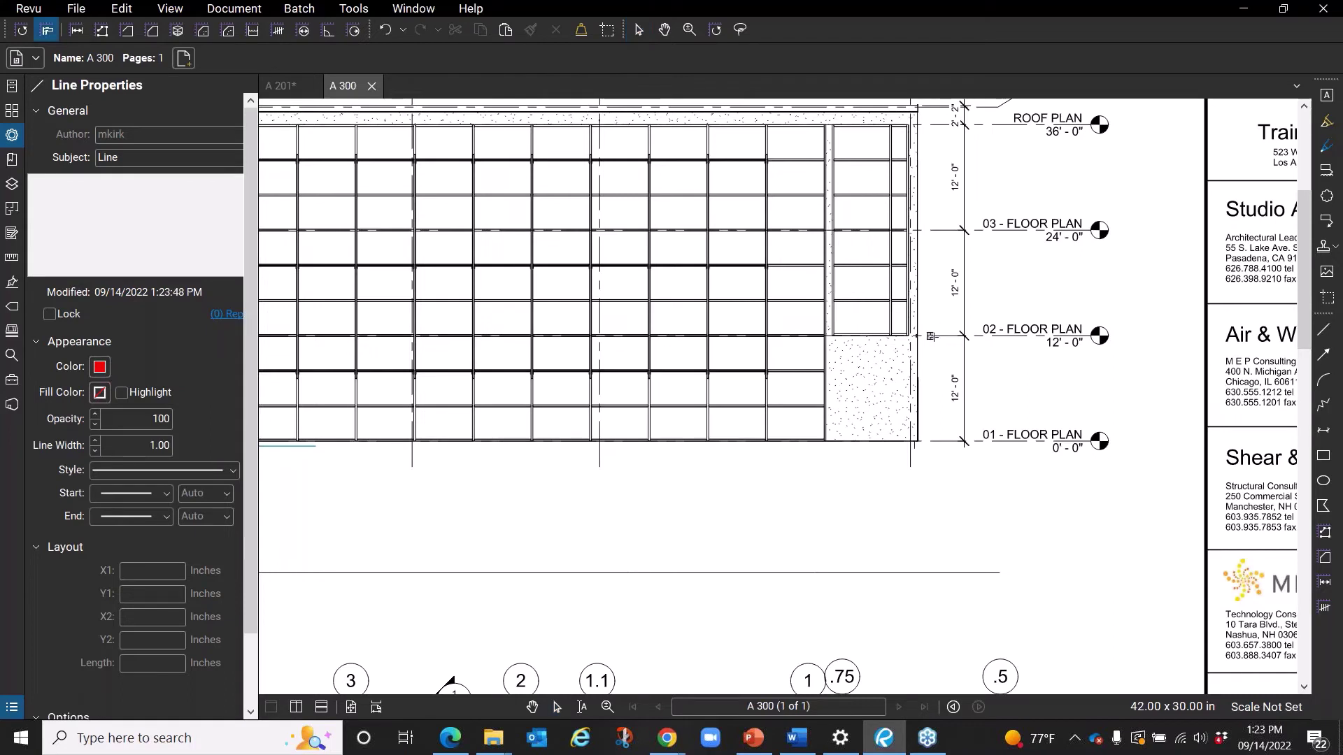
click(930, 335)
click(930, 229)
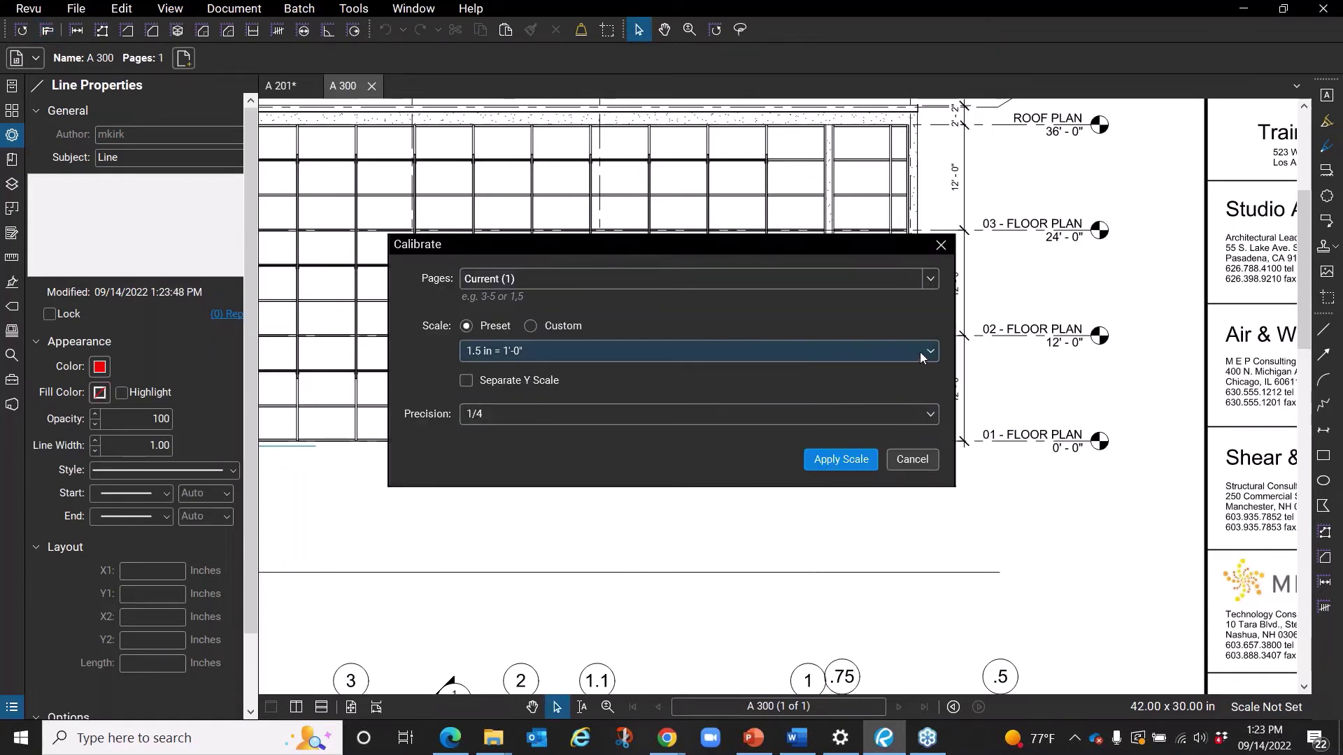
click(532, 327)
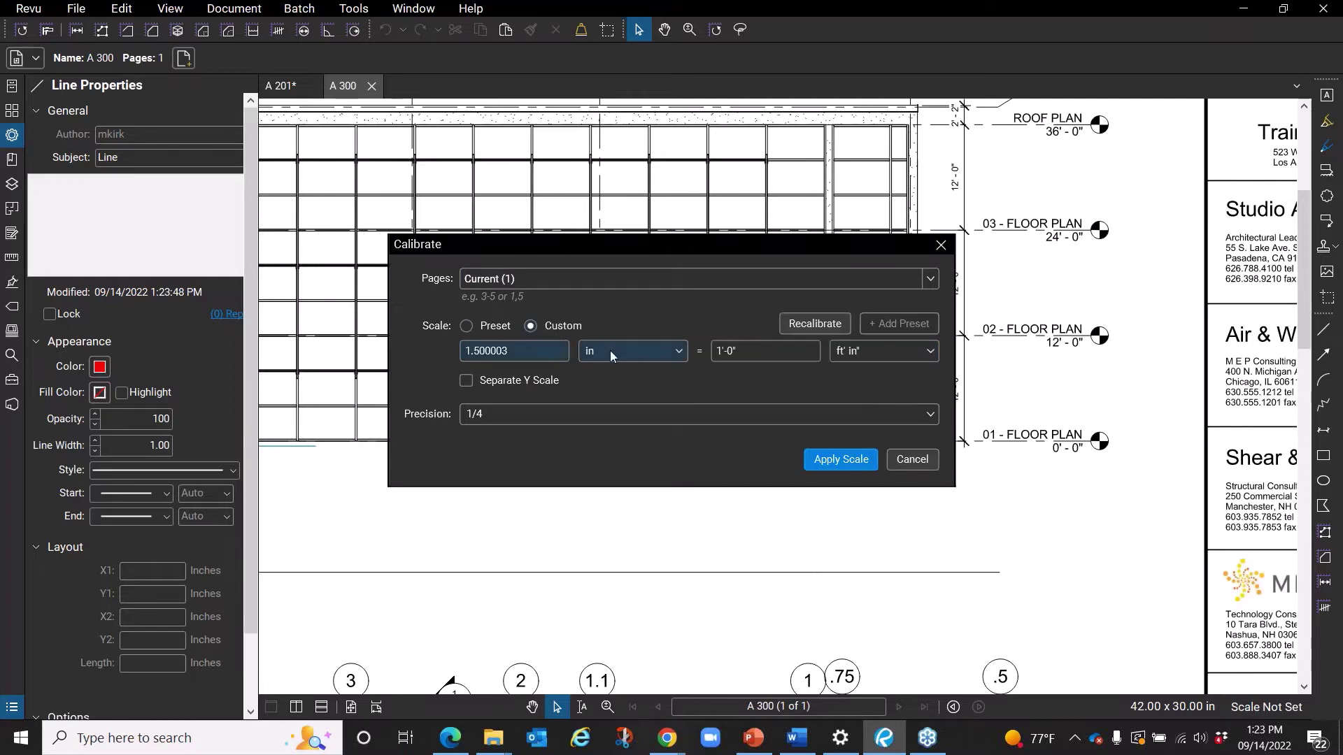
click(721, 350)
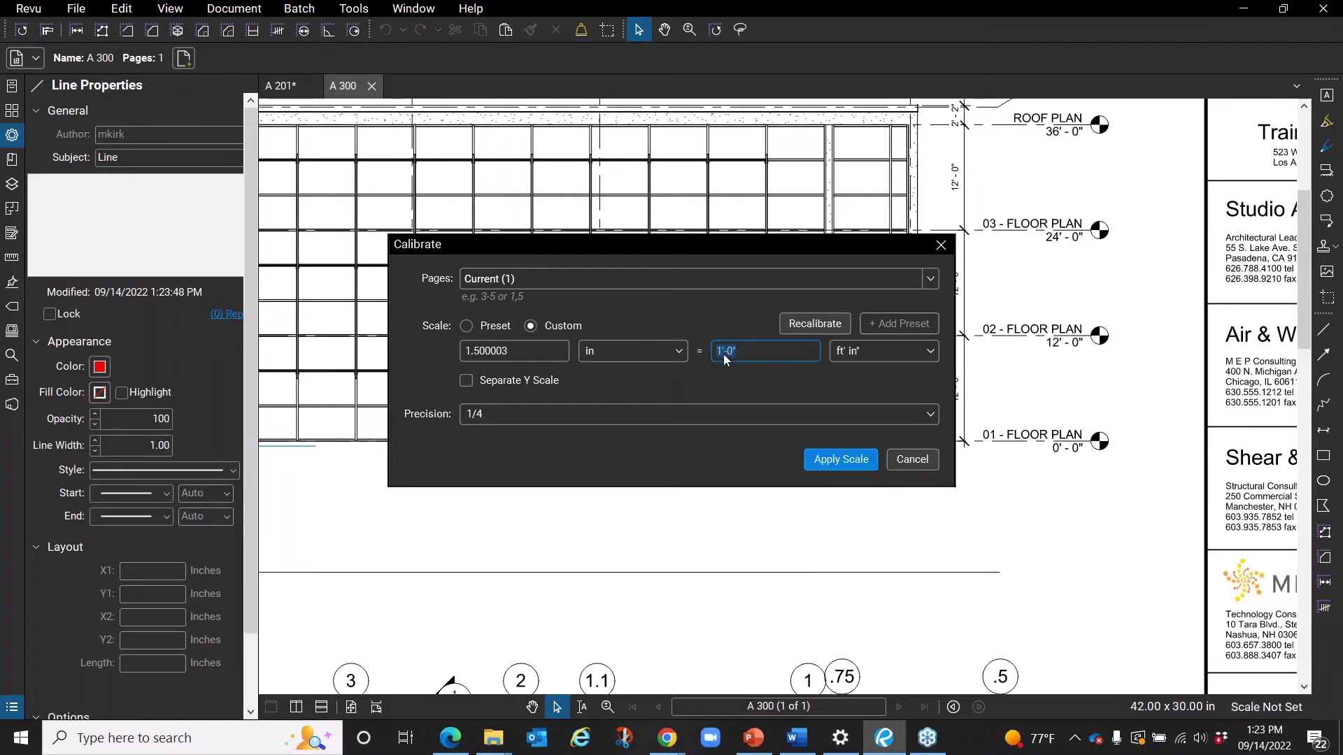
click(726, 357)
text(2)
click(858, 460)
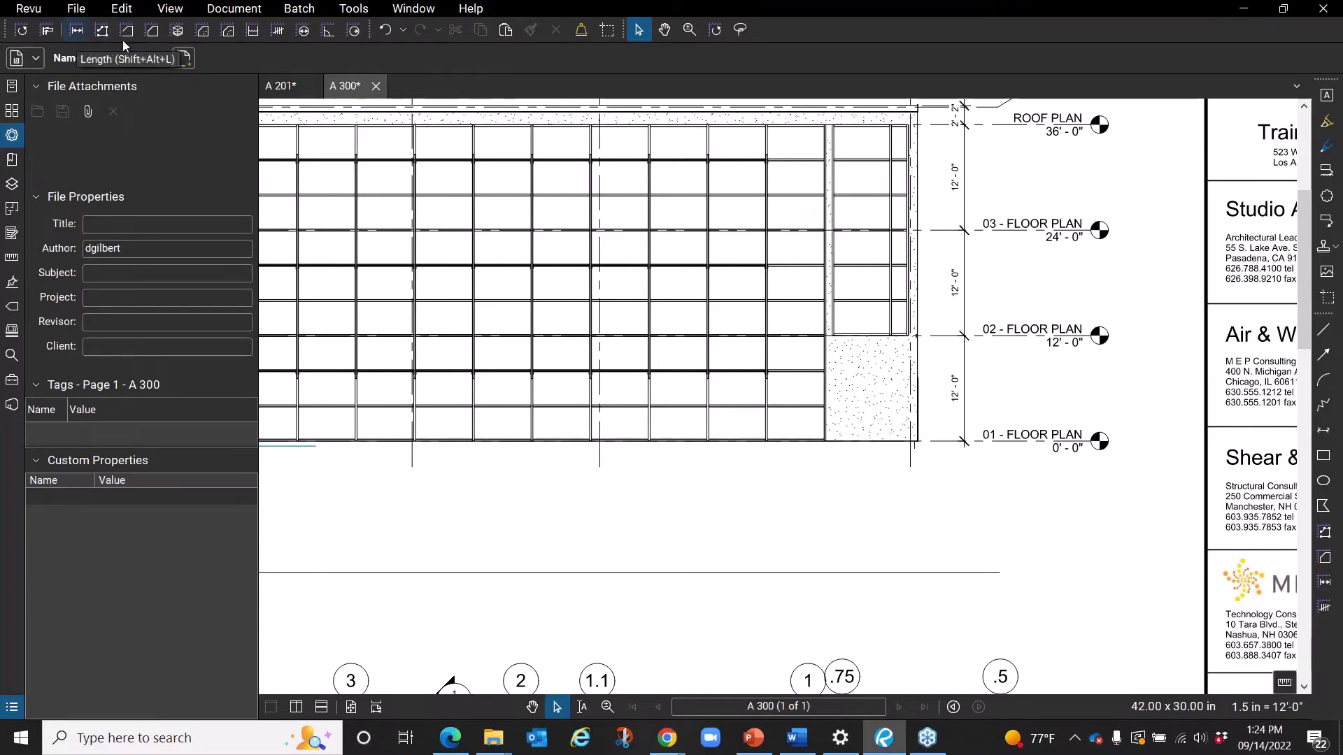
Add a length measurement from the 02 floor level line up to the 03 floor level line beside the south elevation.
click(77, 31)
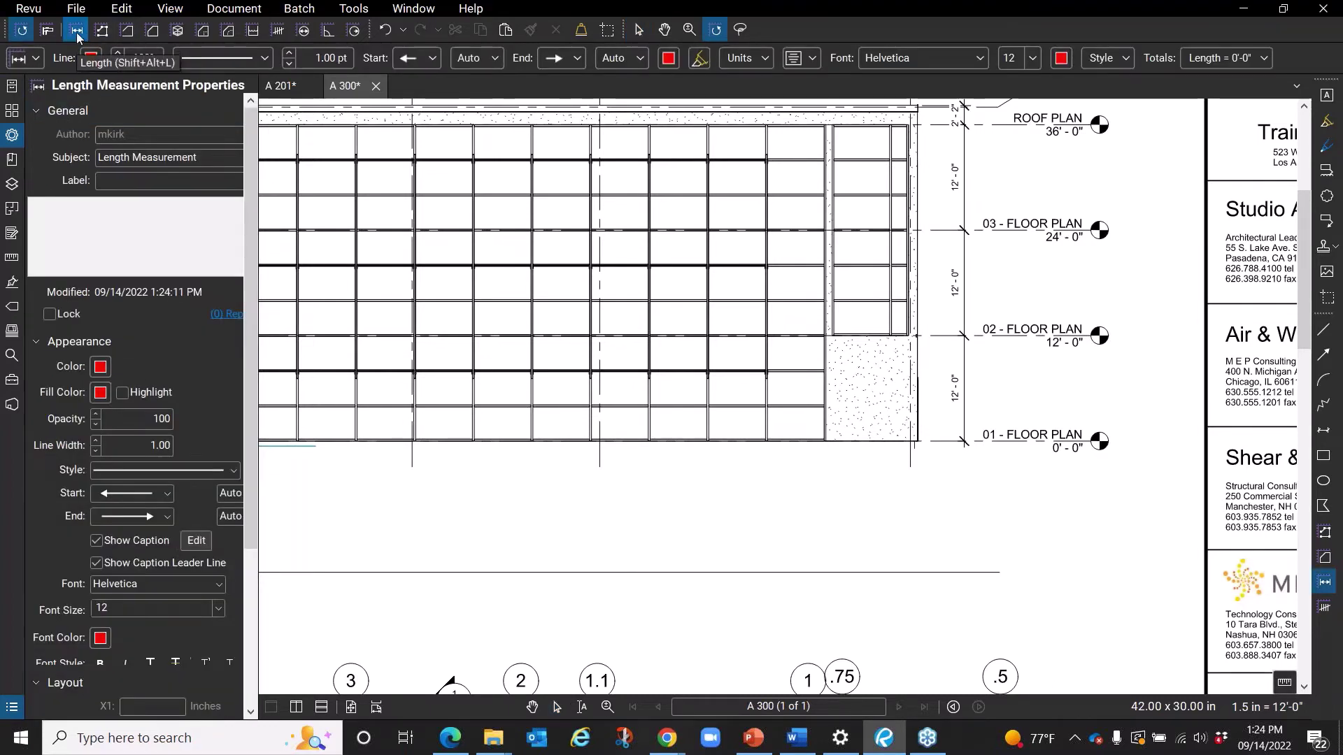
click(930, 336)
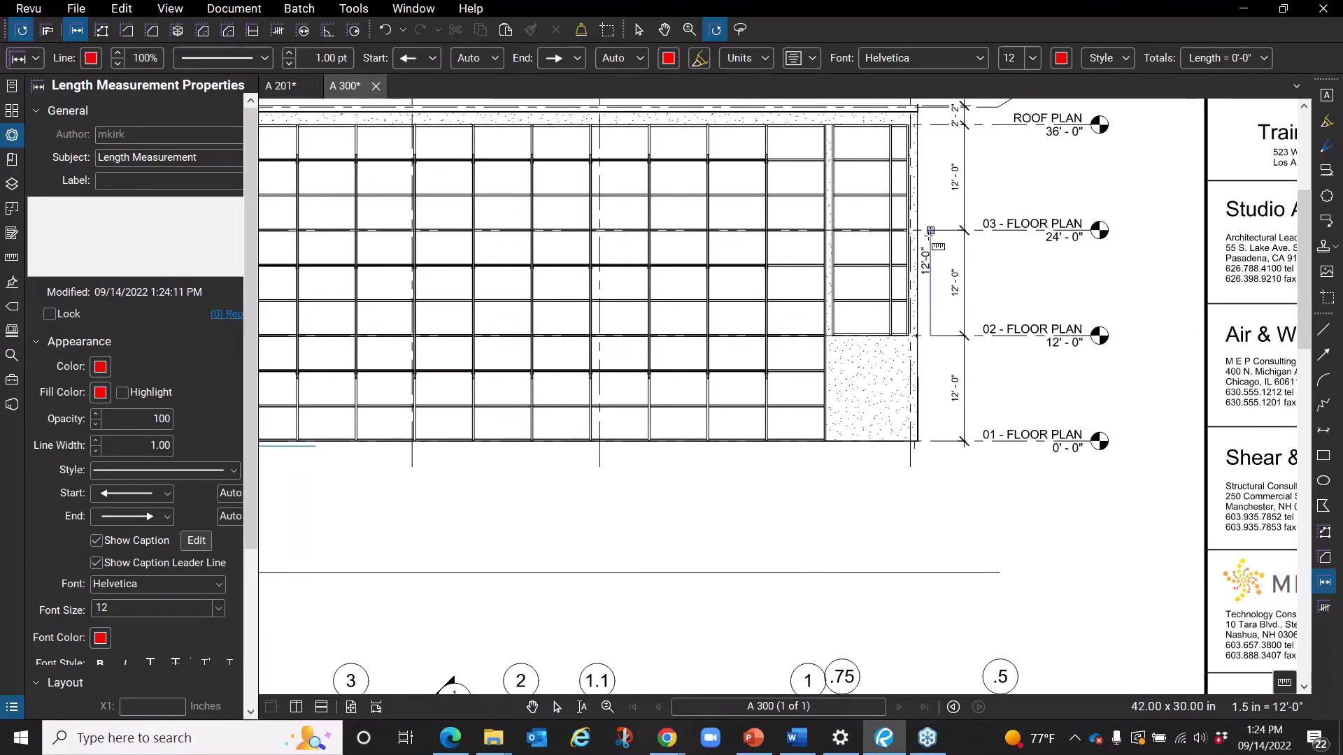
click(931, 230)
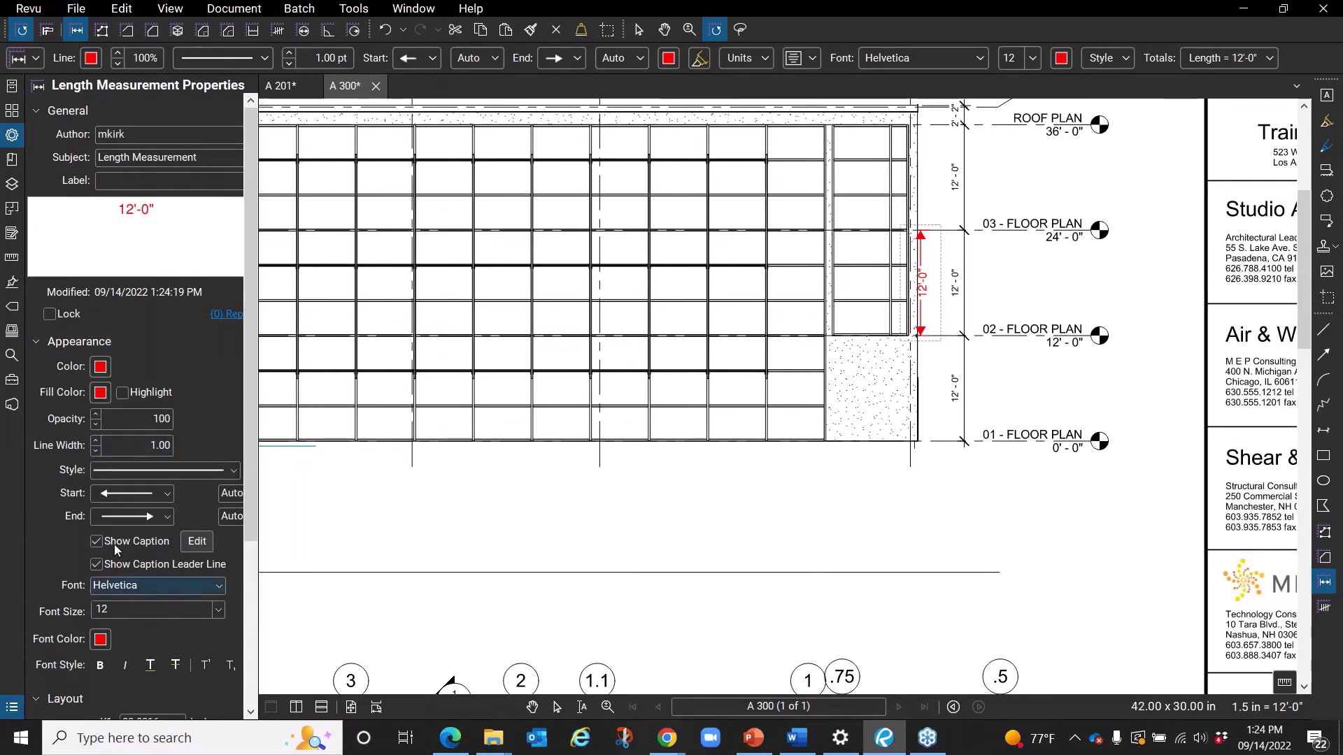
Set the font color of the length measurement between the 02 and 03 floor lines to blue.
click(136, 445)
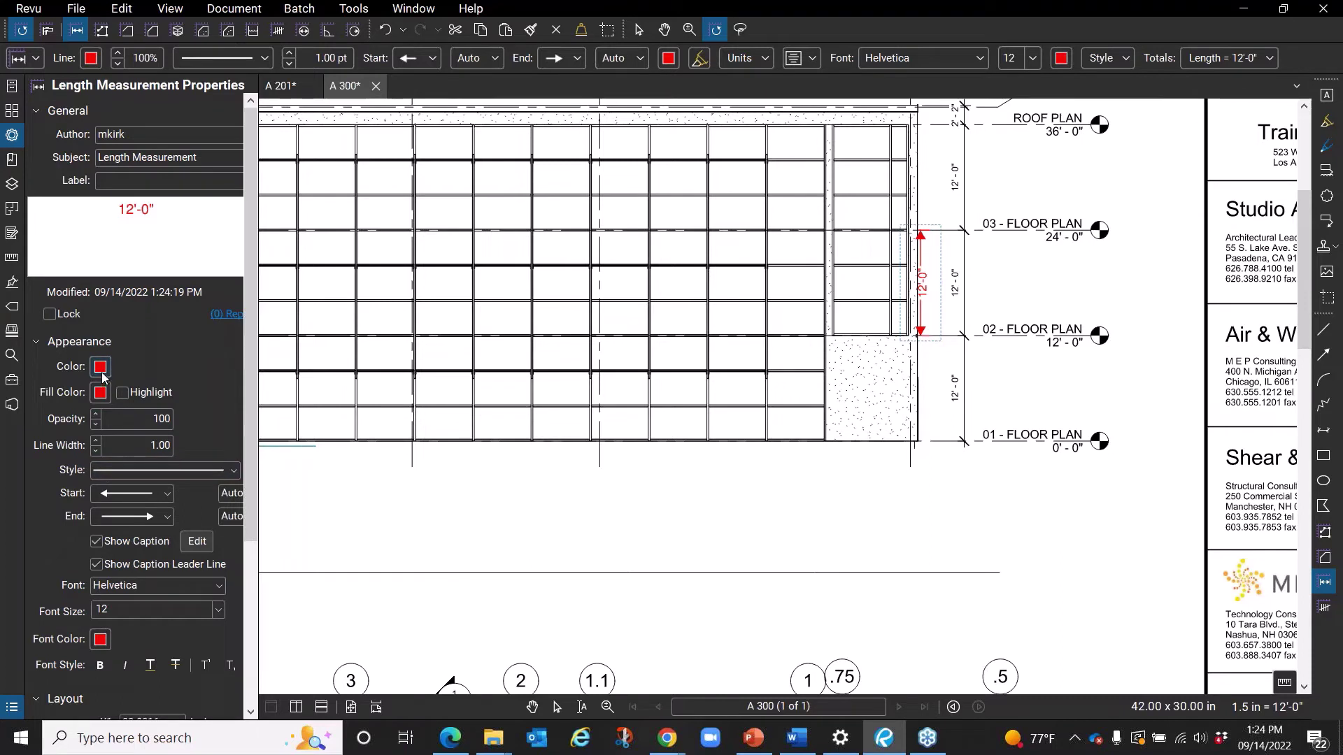
click(100, 641)
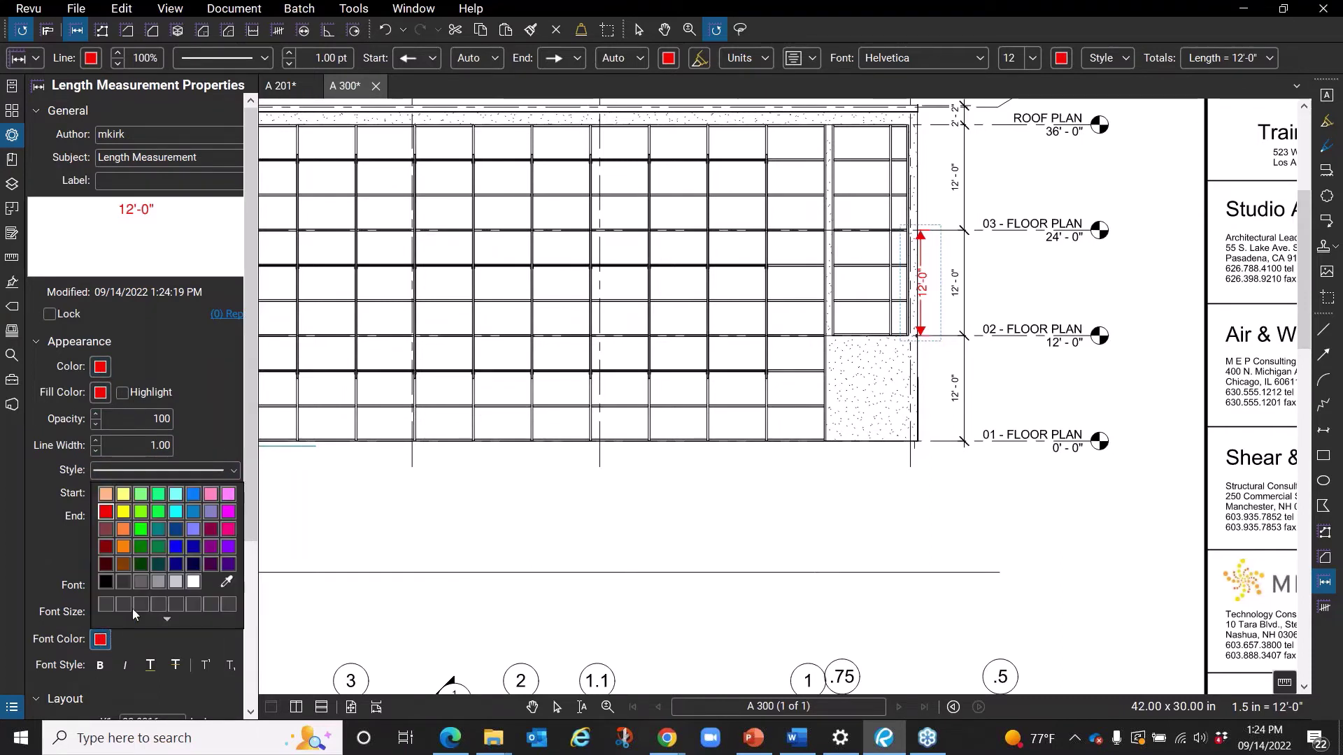
click(162, 510)
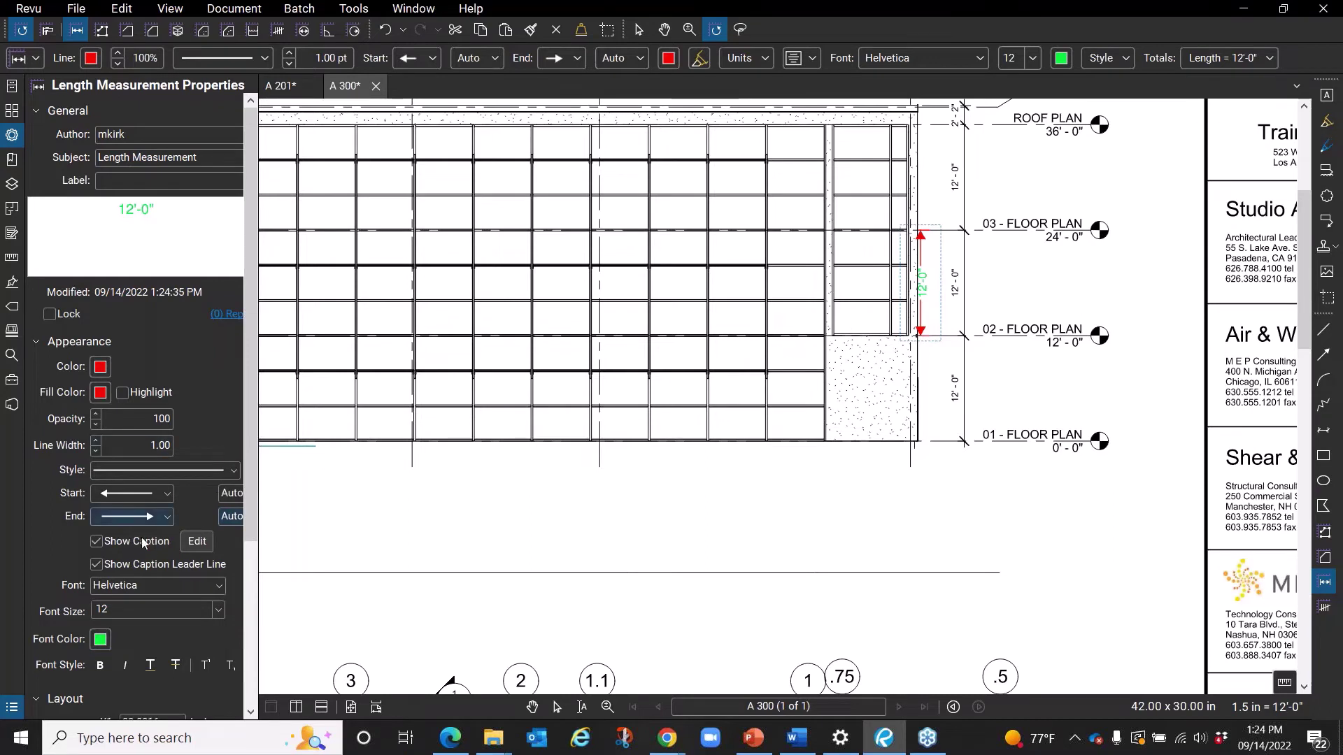
click(100, 641)
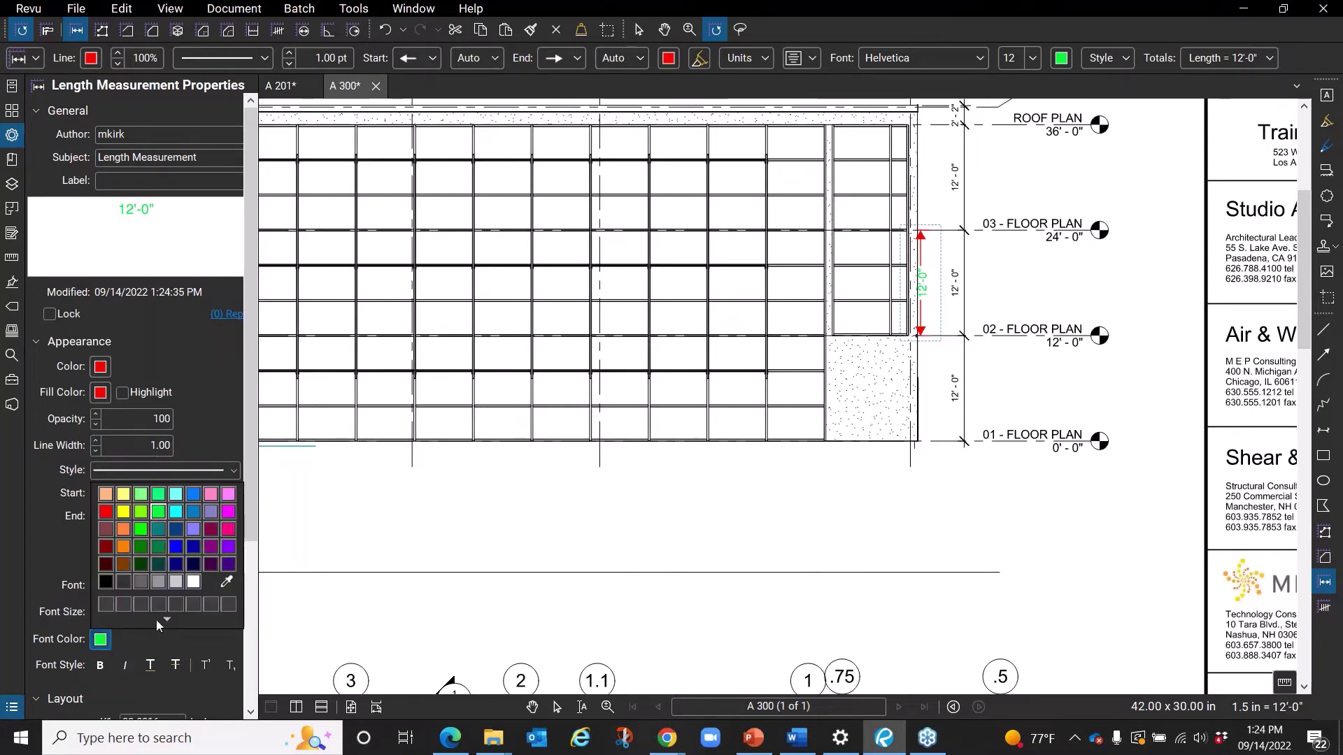
click(193, 512)
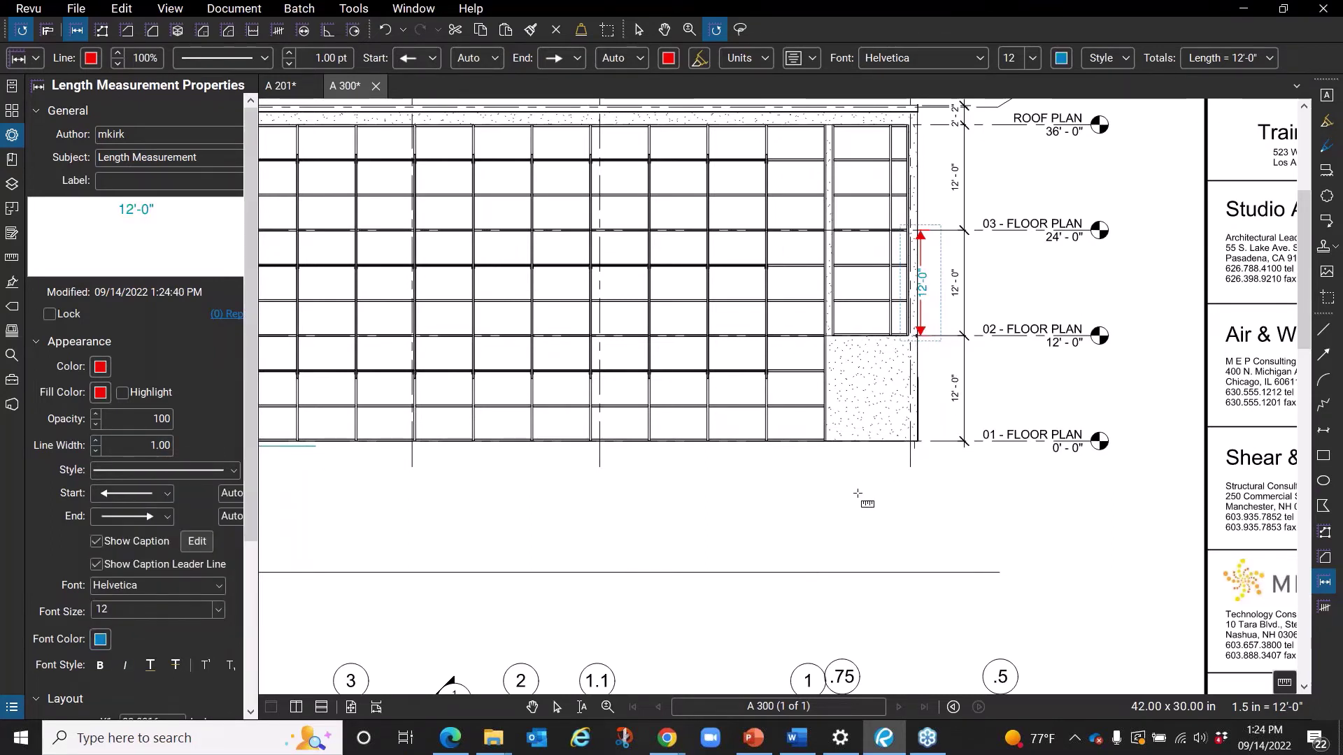
key(Escape)
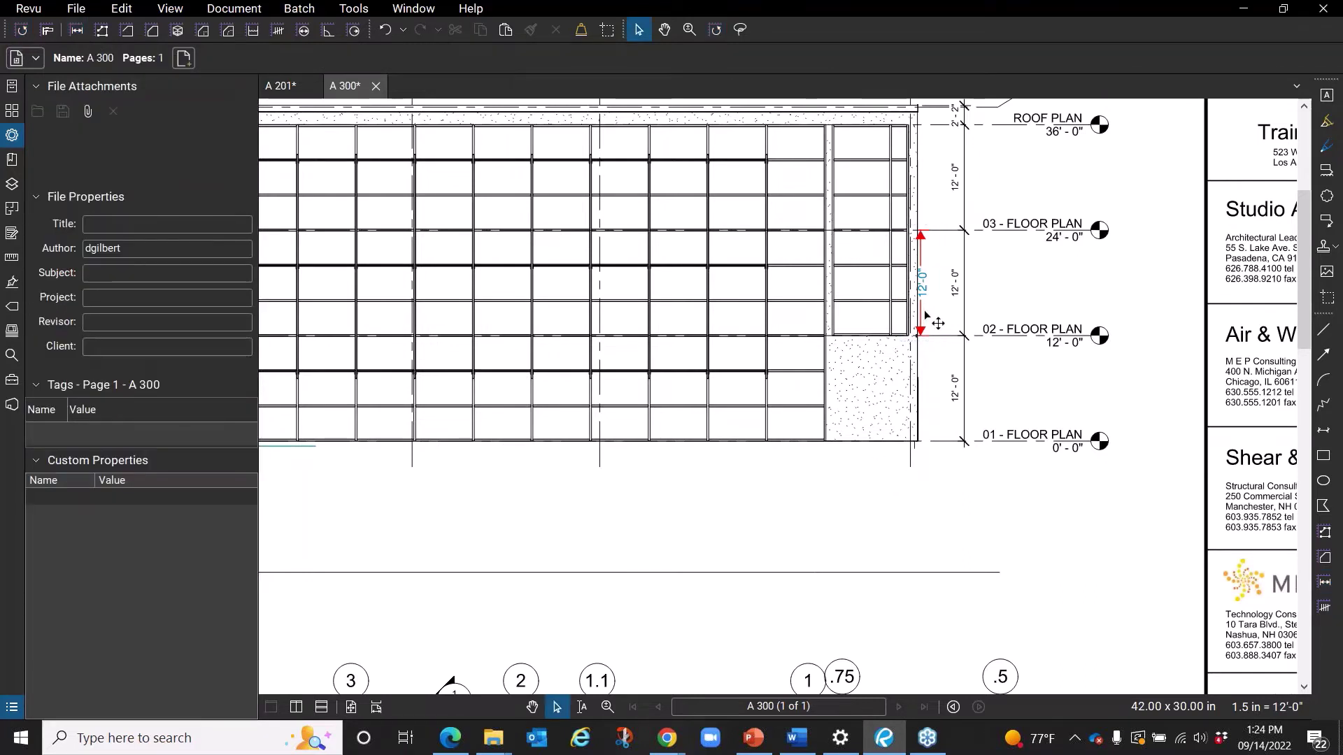
Show the Tool Chest and switch to the A 201 floor plan.
click(184, 226)
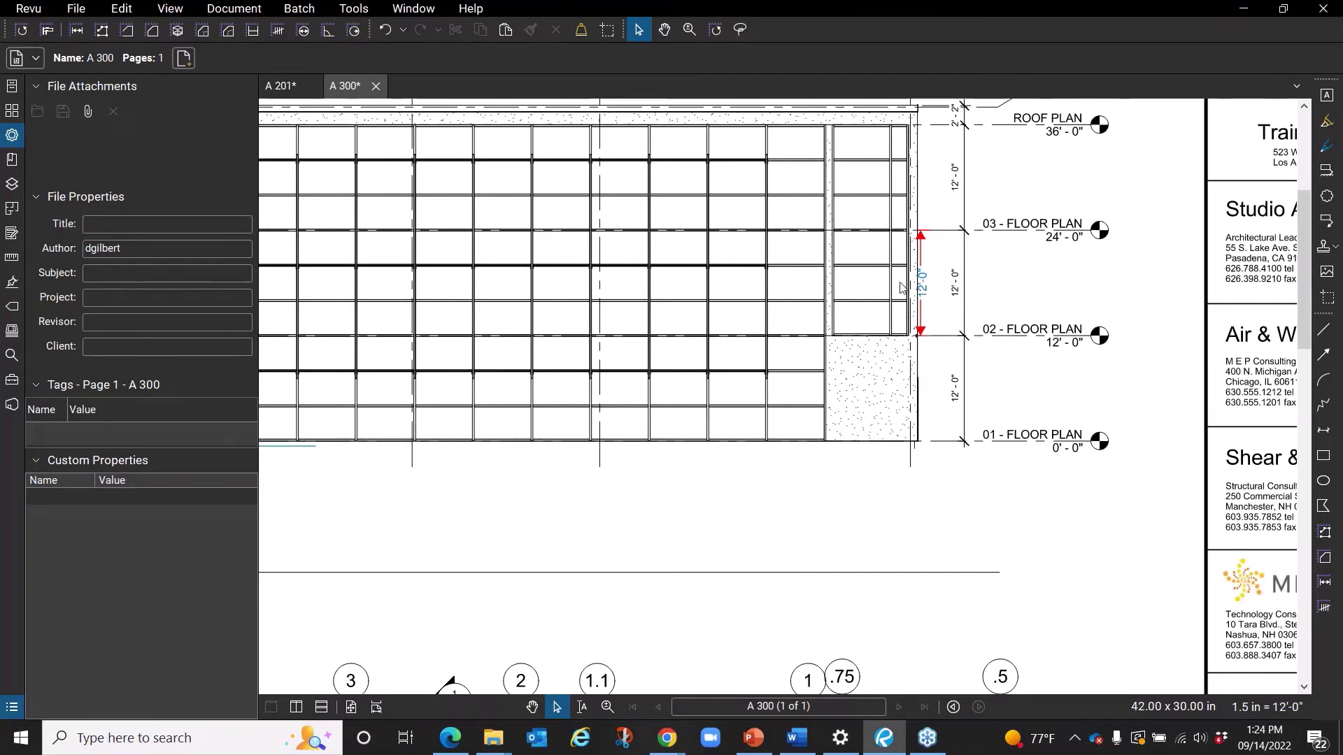
click(12, 380)
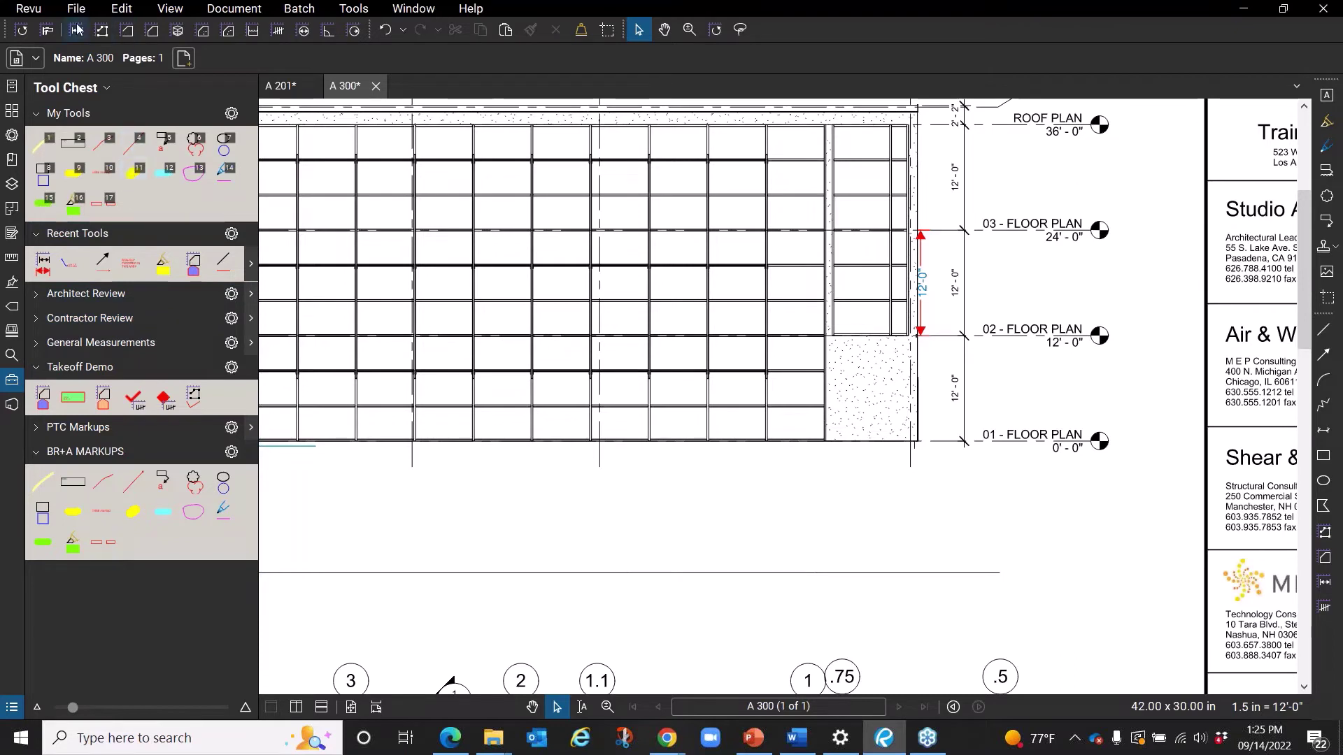
click(29, 8)
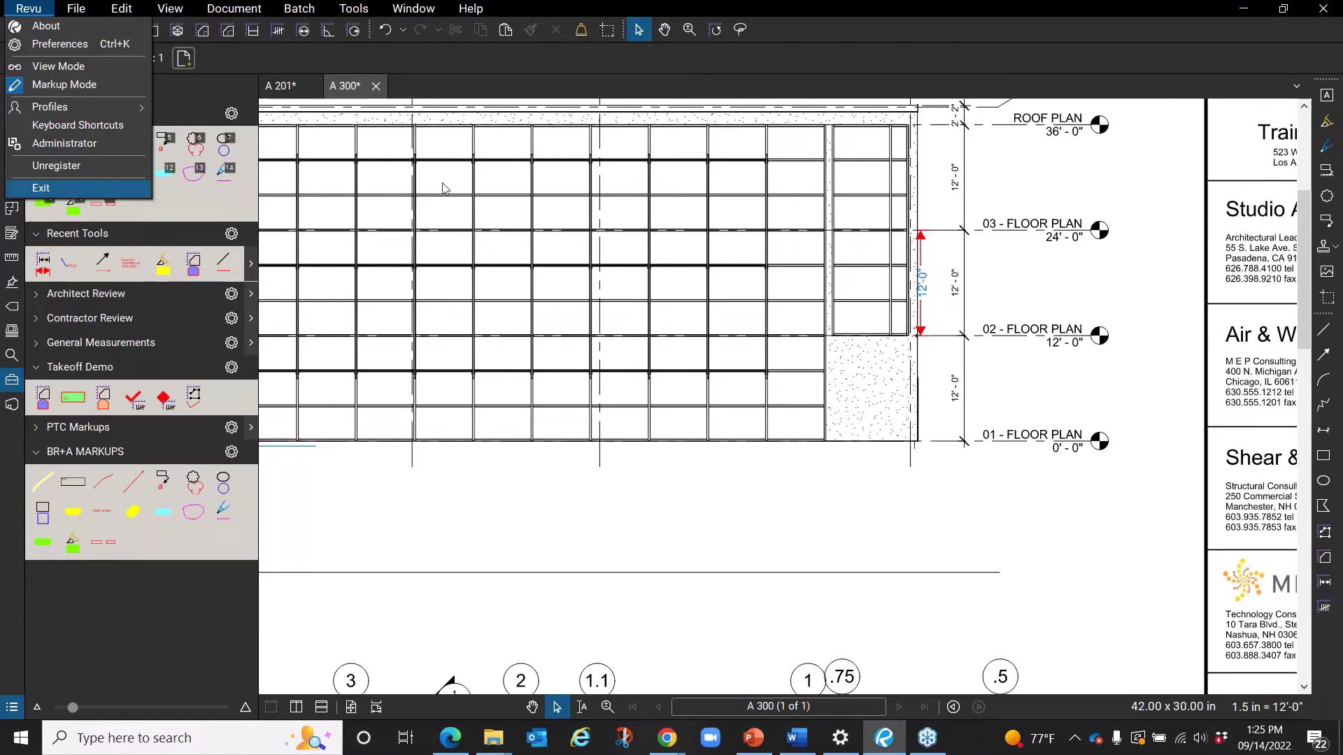
click(281, 85)
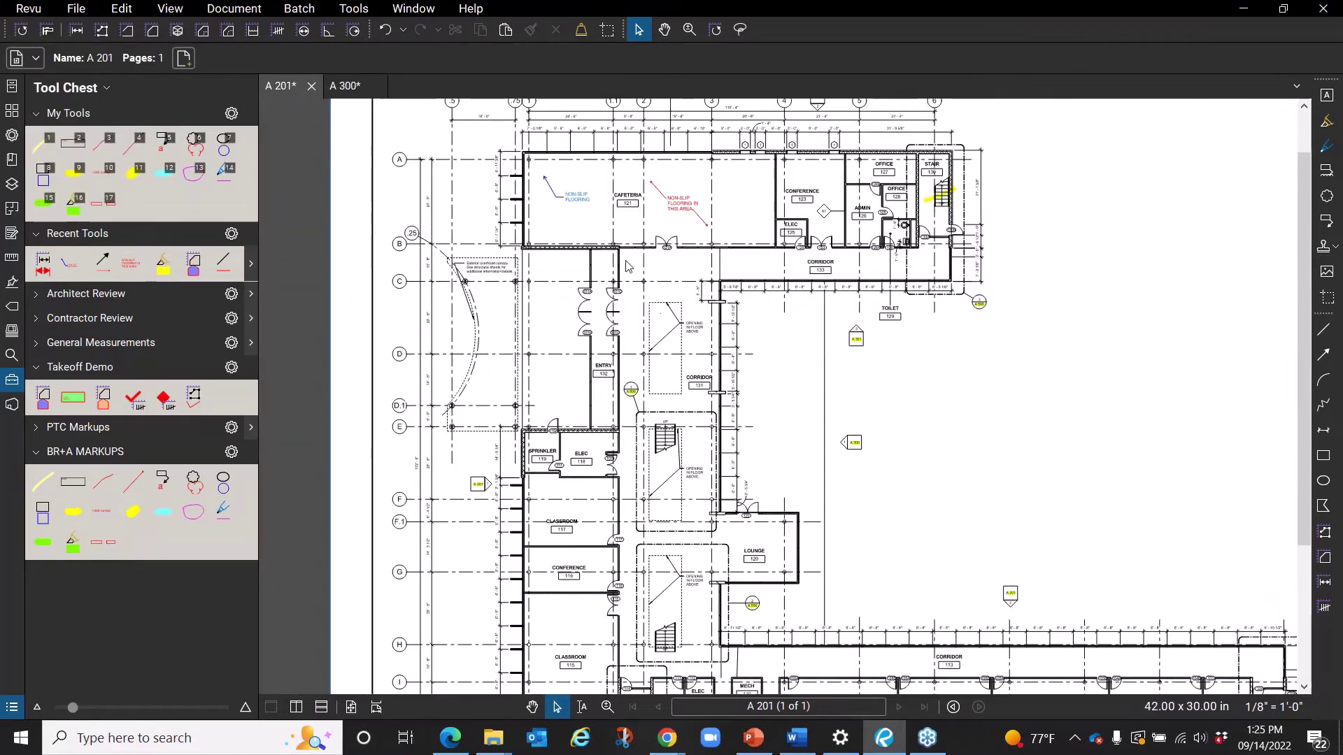
Add the blue NON-SLIP FLOORING callout in Cafeteria 121 to the My Tools set.
scroll(587, 434, up, 5)
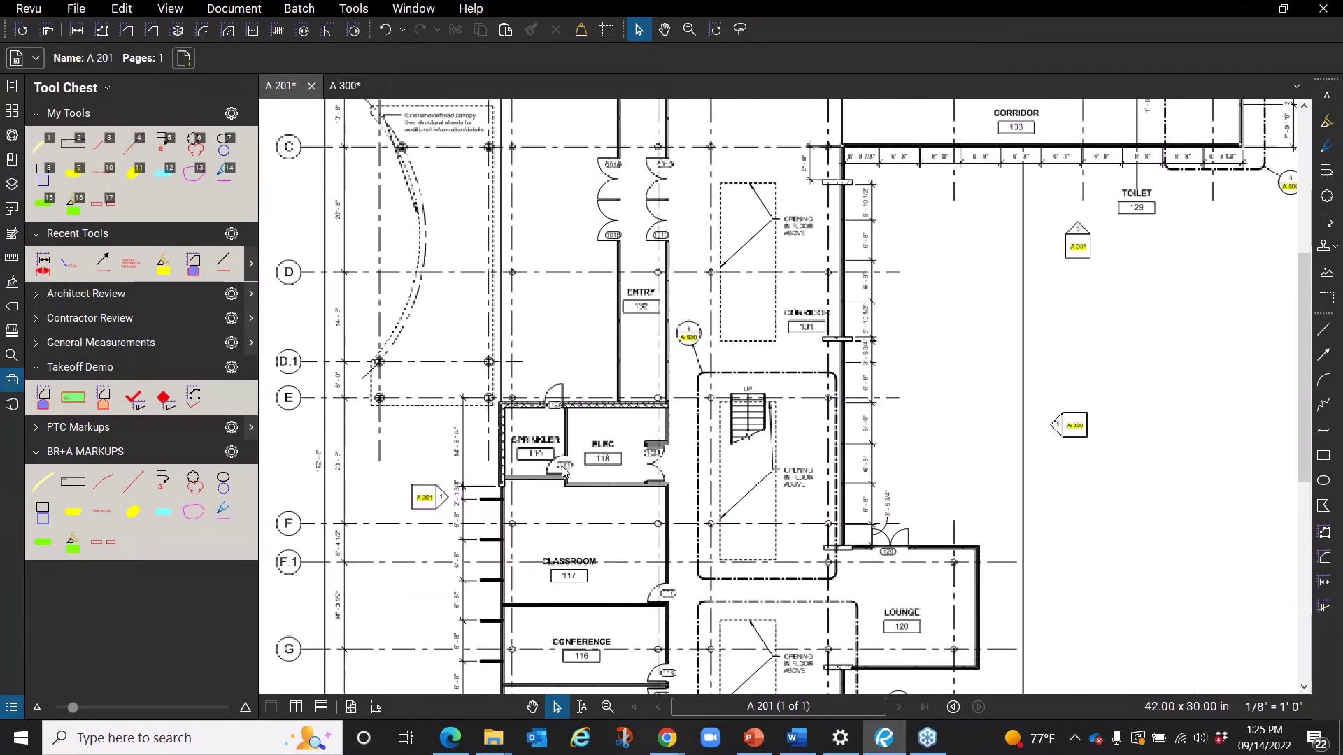
scroll(798, 397, down, 1)
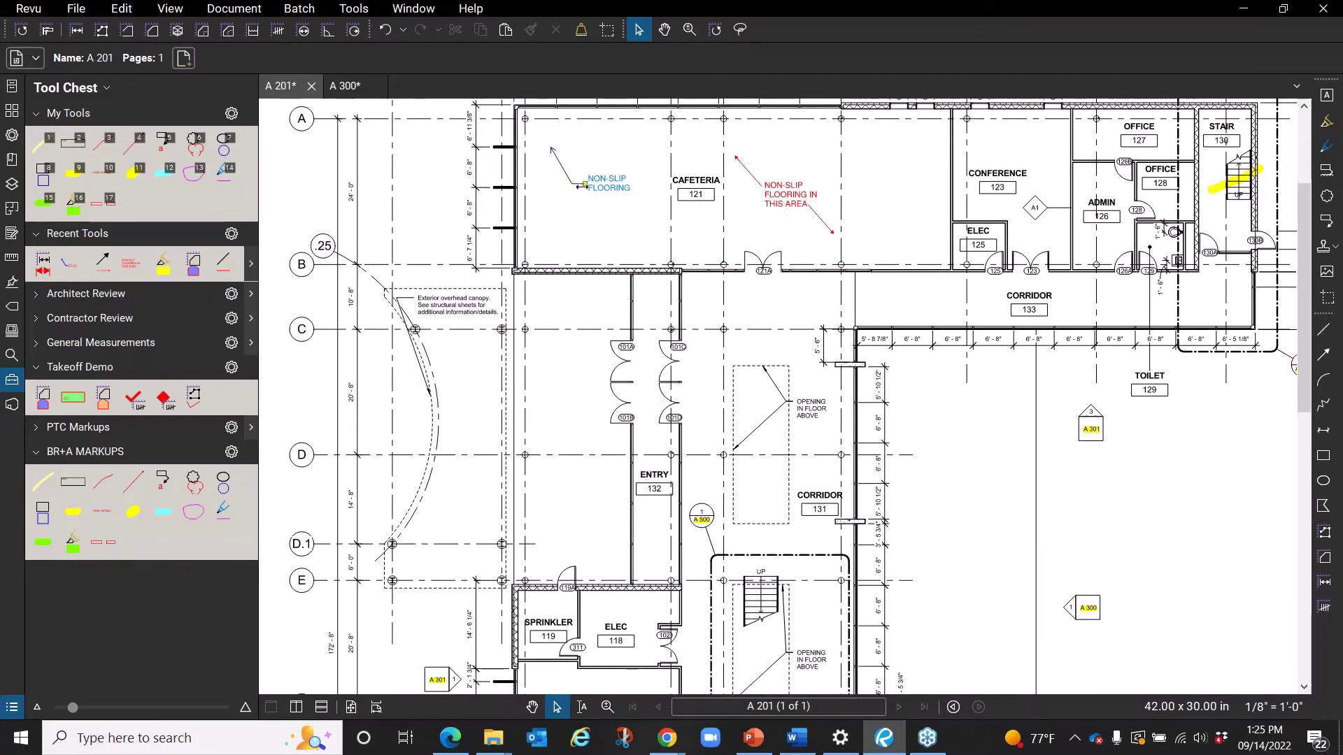
click(615, 190)
right_click(614, 191)
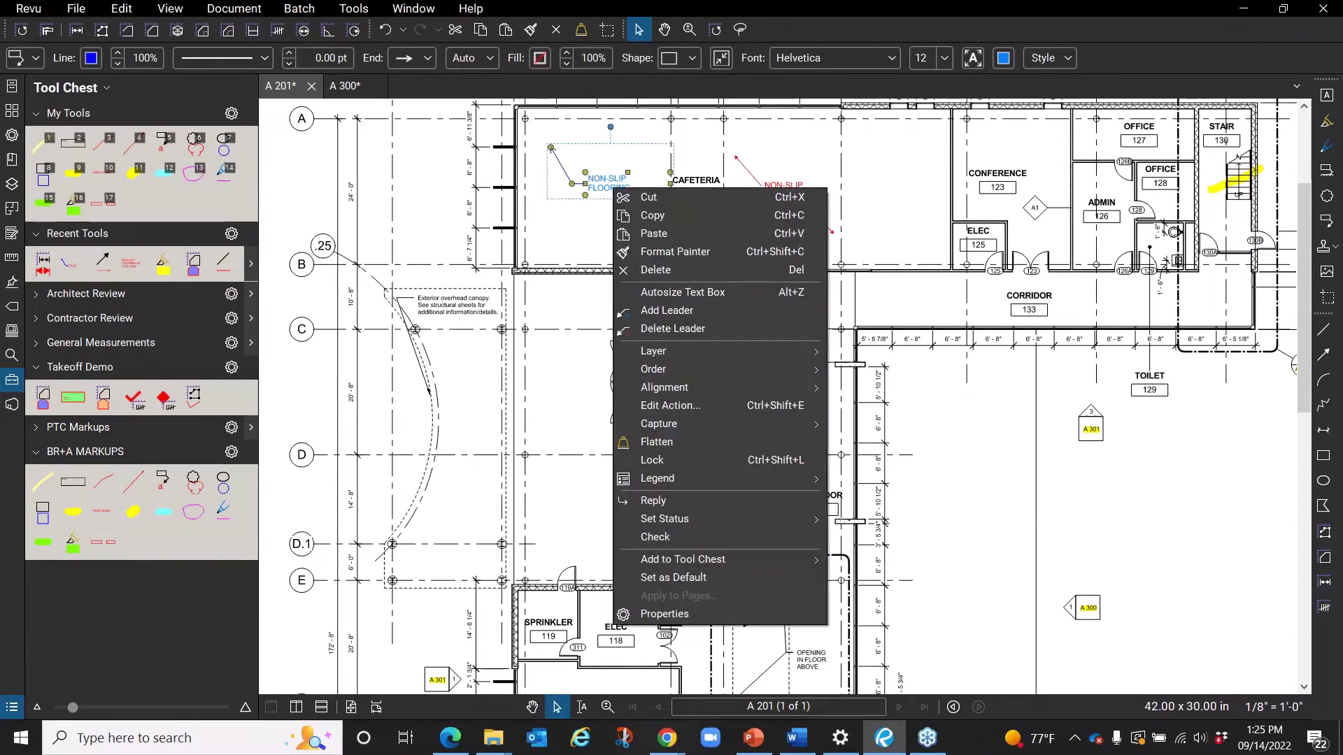
mouse_move(675, 563)
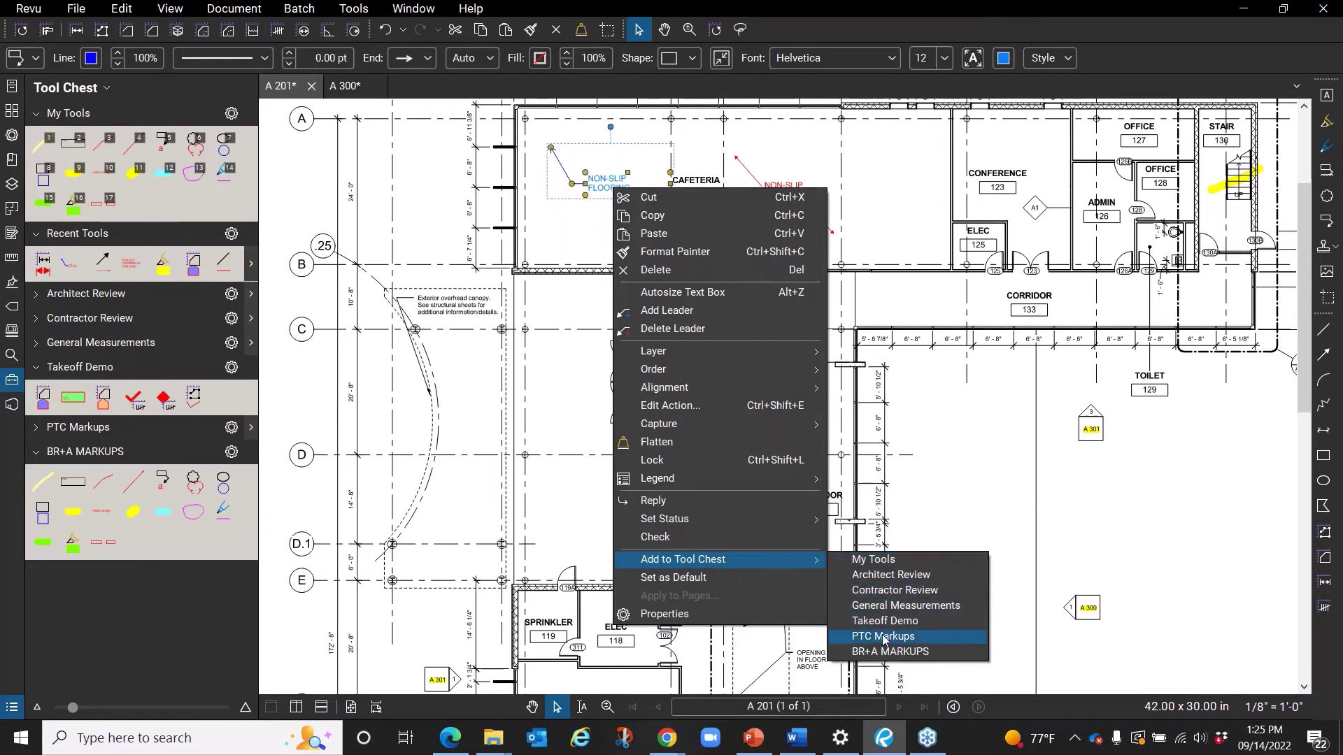
click(886, 561)
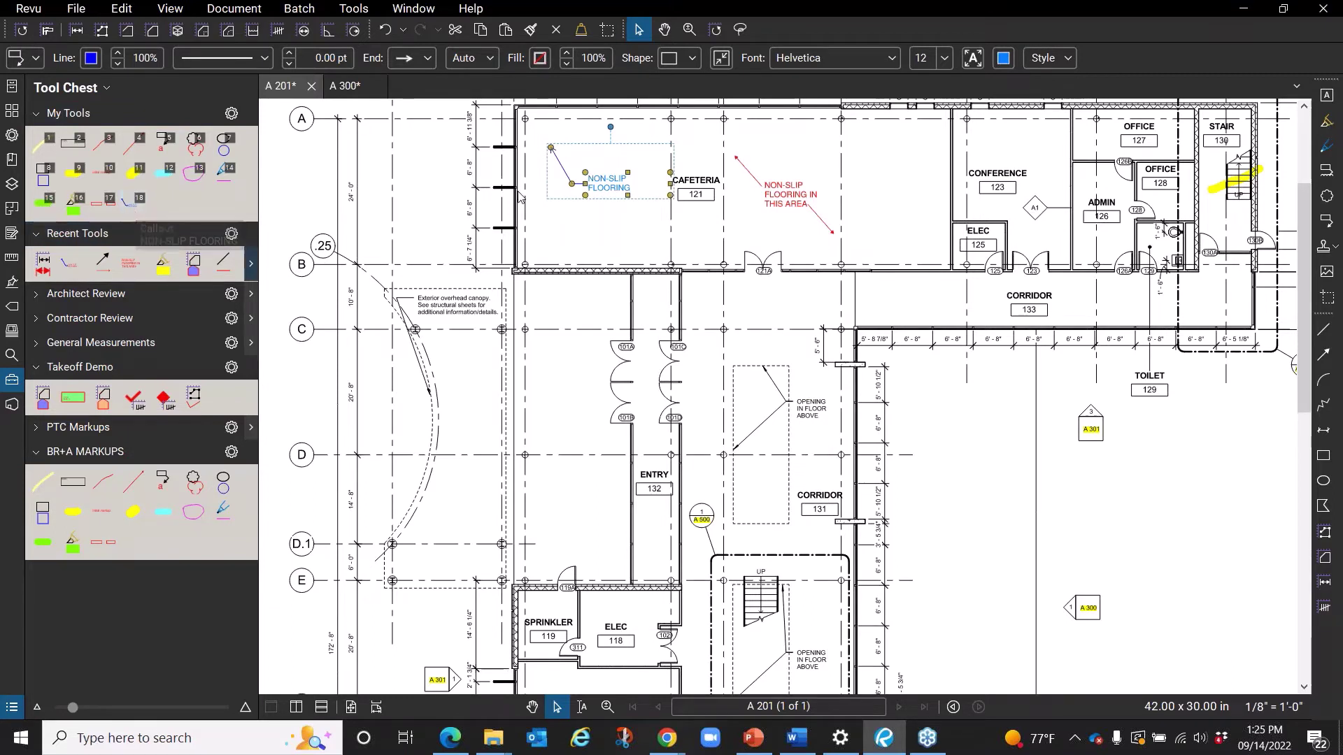
Place a copy of the saved NON-SLIP FLOORING callout from My Tools in Corridor 133, just below Elec 125.
click(128, 197)
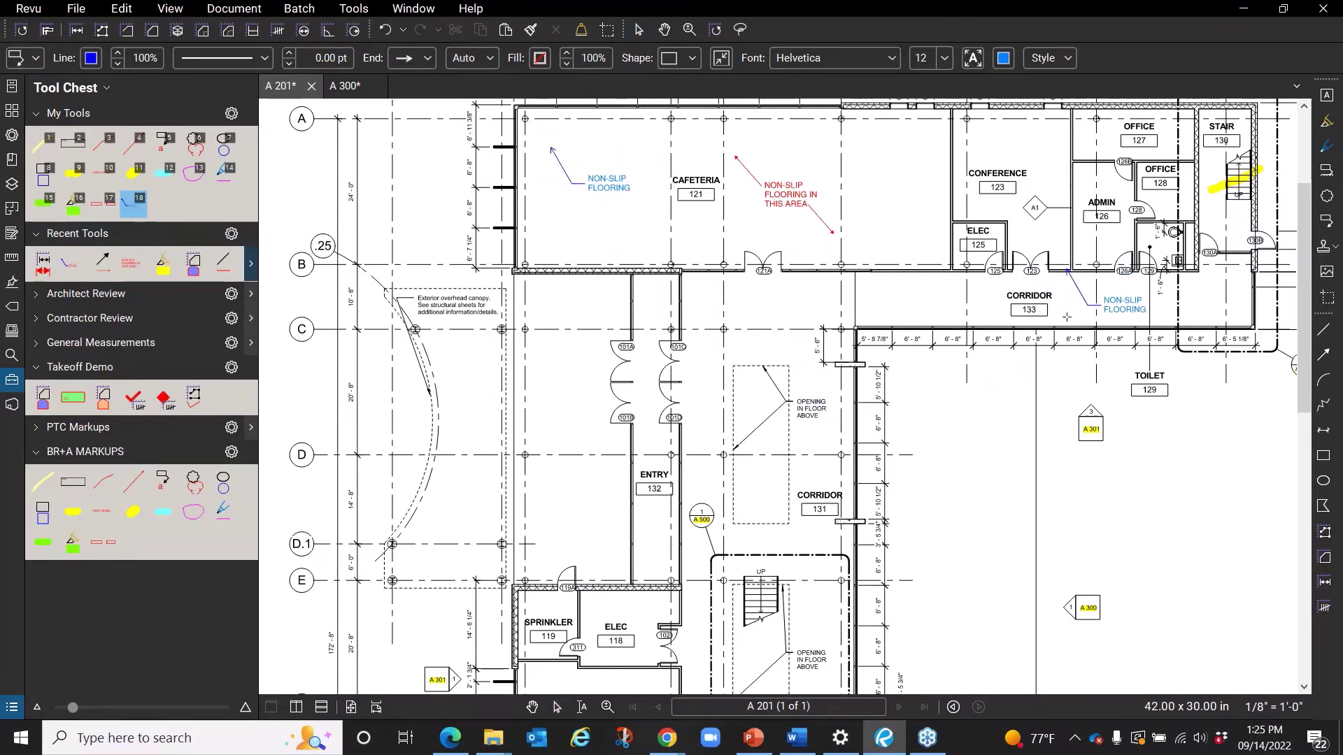
click(976, 303)
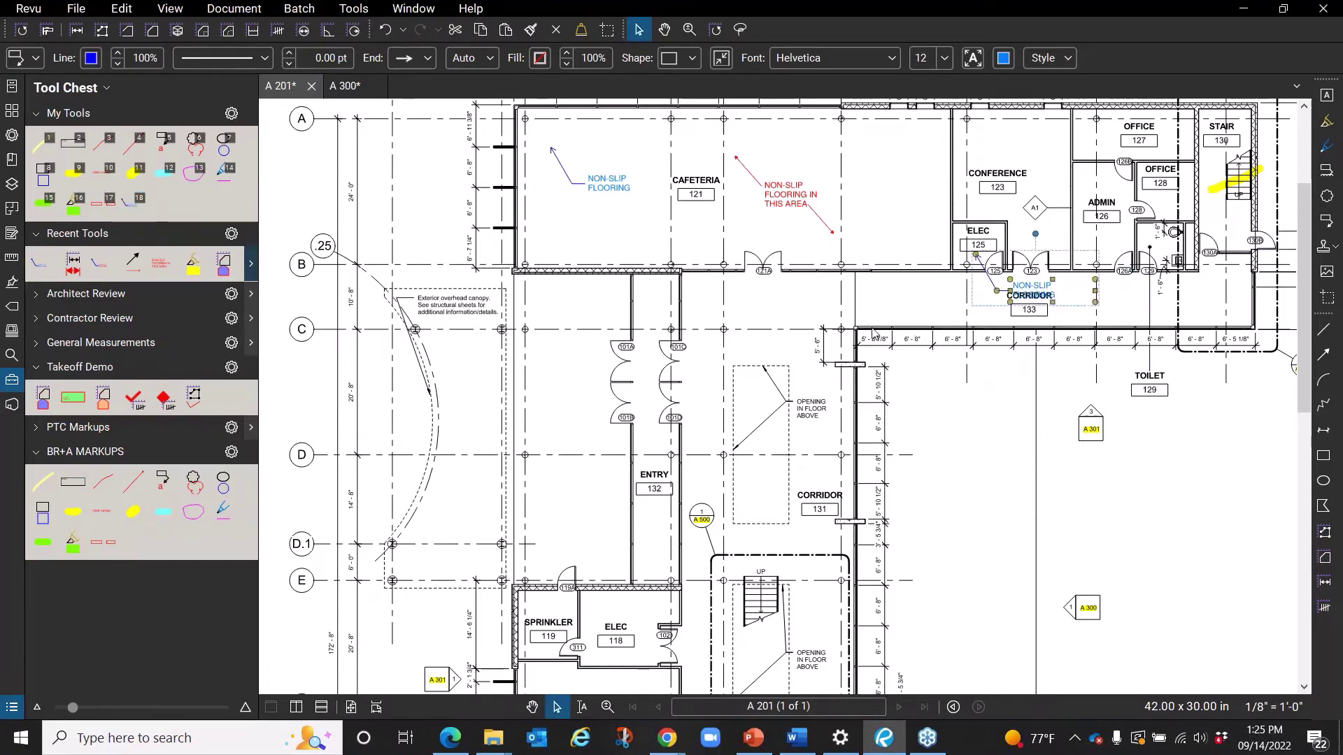
click(349, 445)
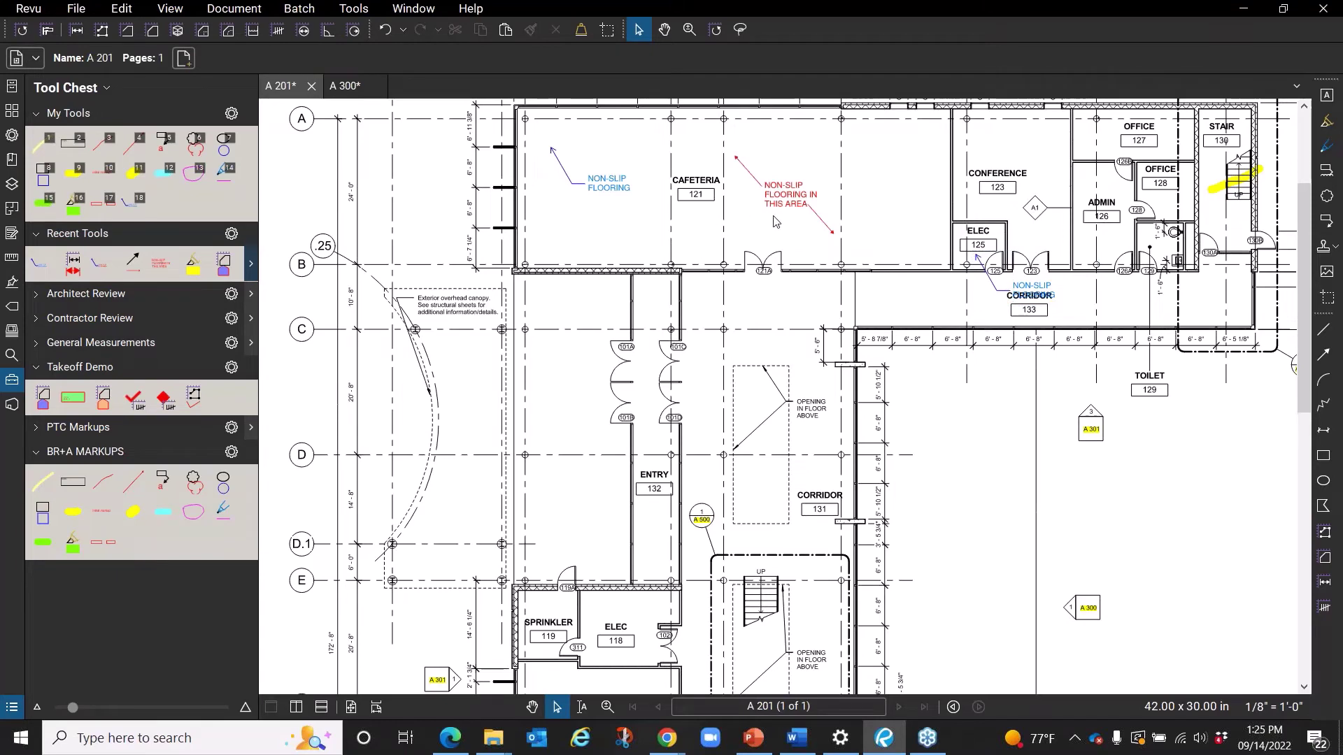
Measure the floor area of Sprinkler room 119 along its inner walls with the purple area tool from the Takeoff Demo set.
scroll(619, 500, down, 5)
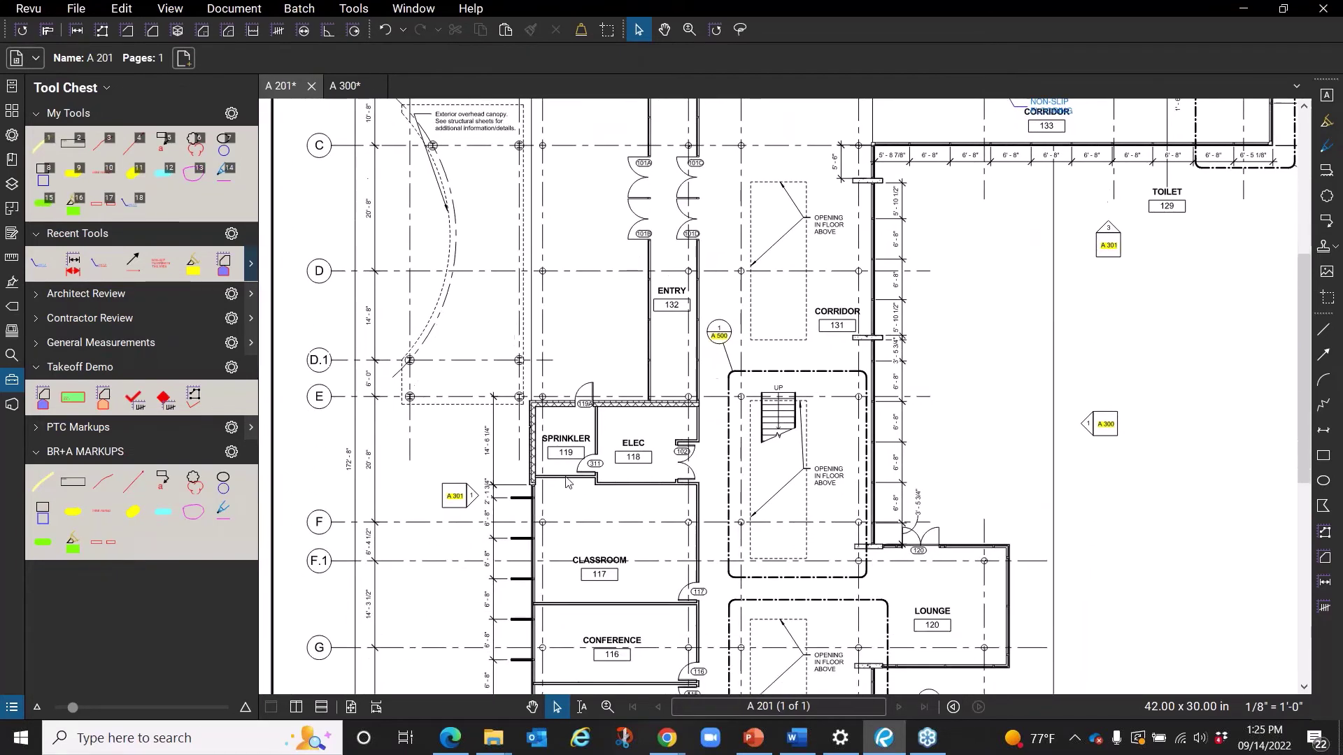
scroll(607, 475, up, 3)
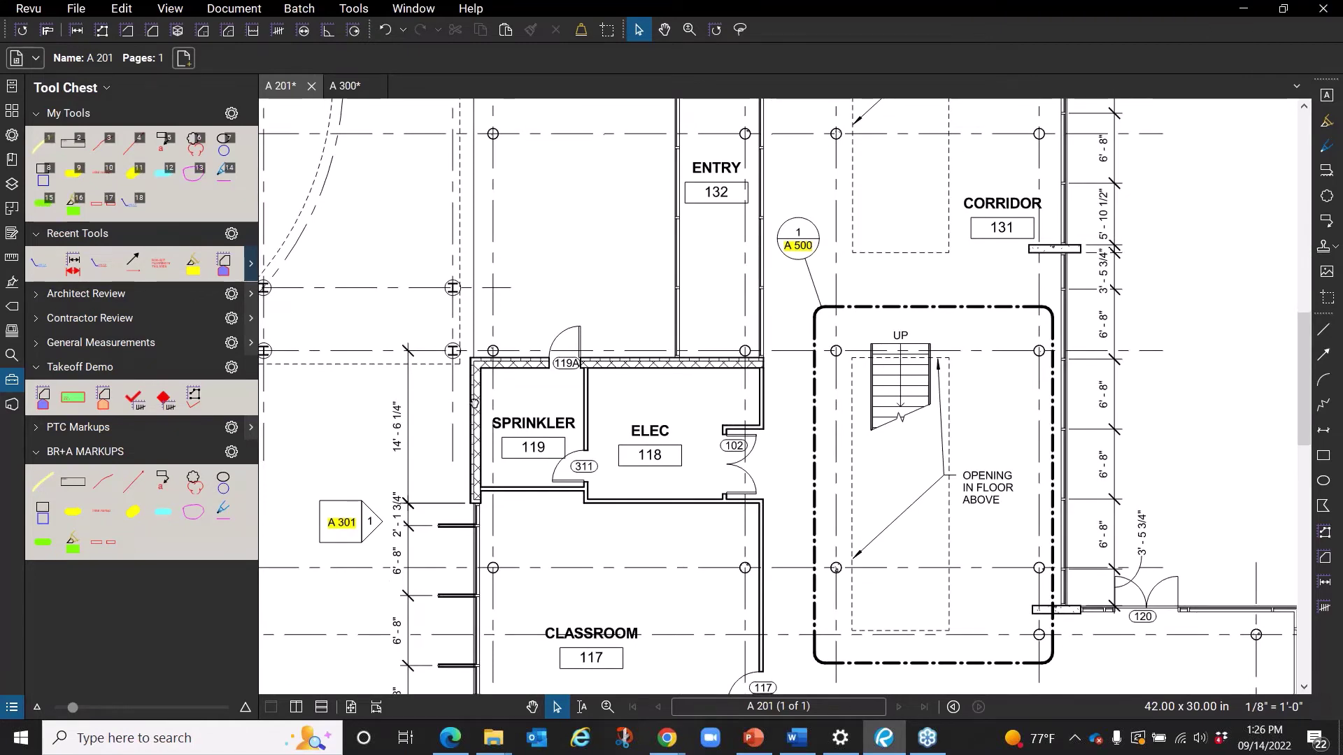
drag(470, 428, 484, 366)
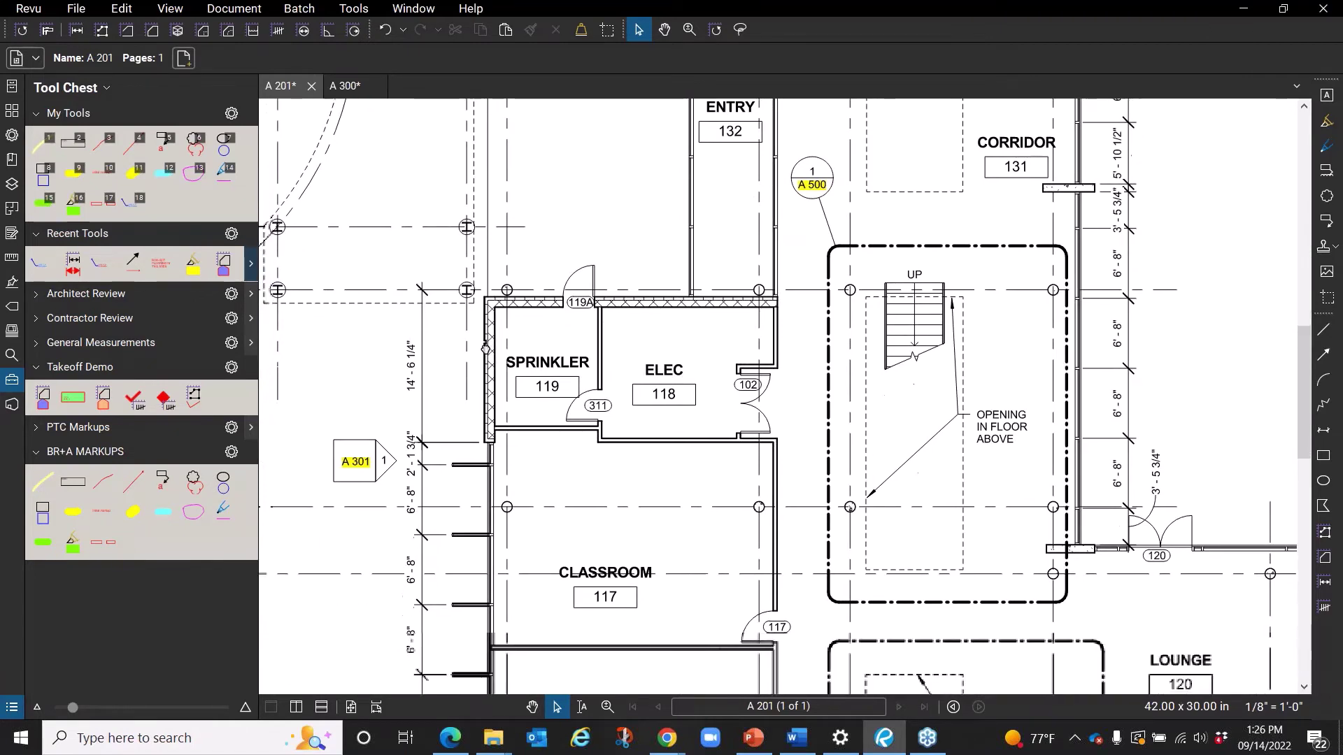
right_click(41, 405)
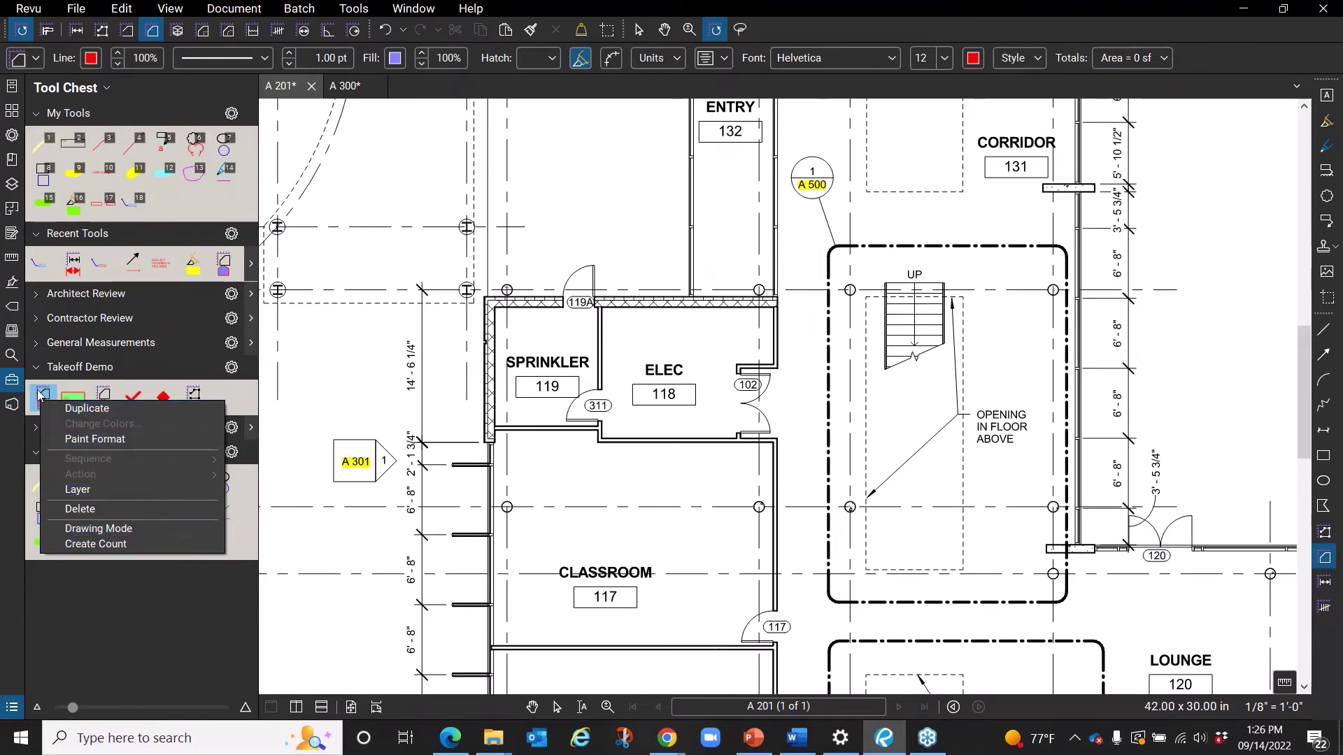
click(68, 400)
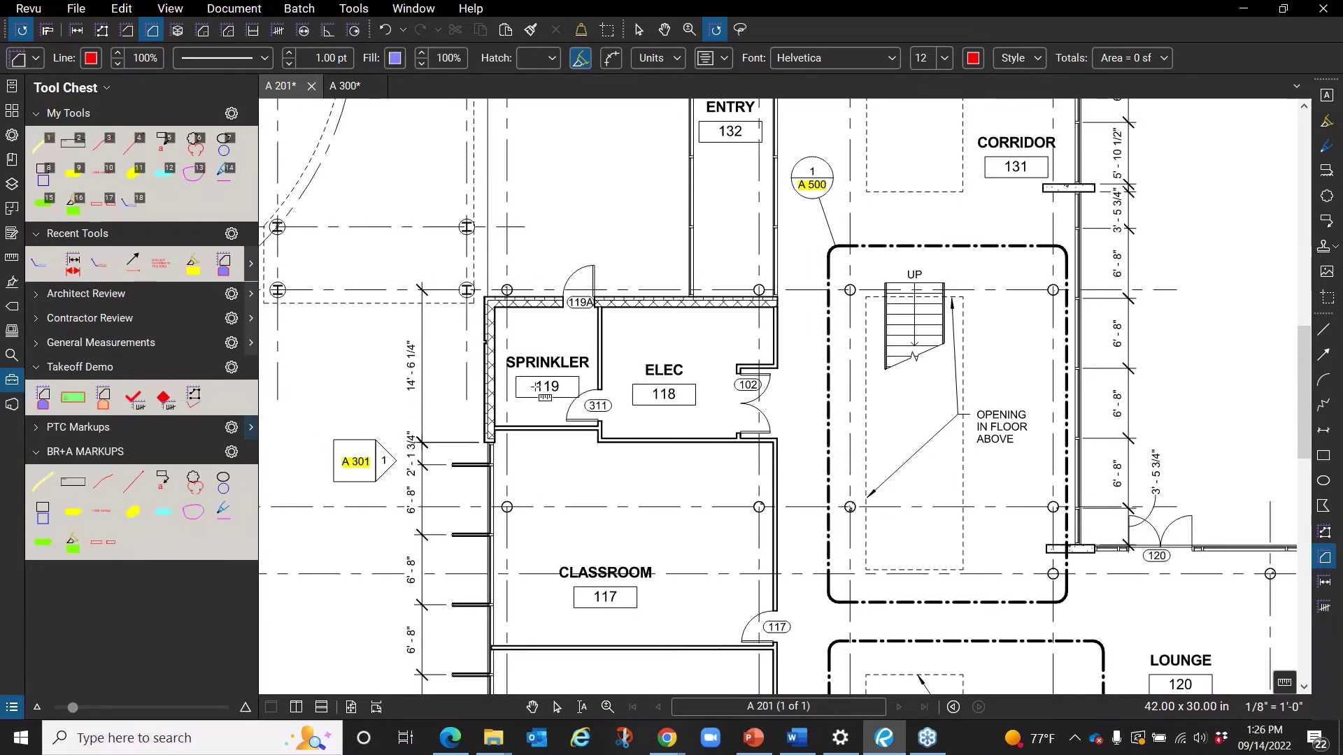
scroll(541, 435, up, 1)
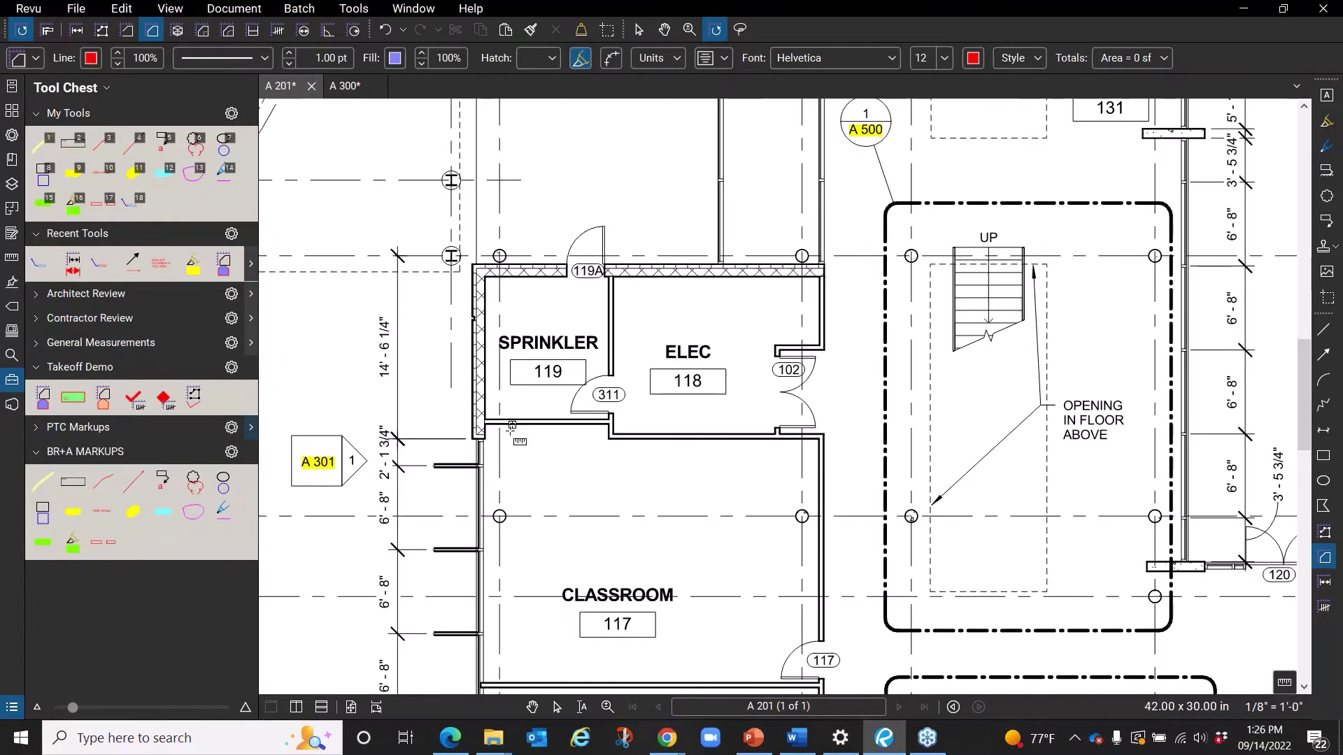
scroll(491, 427, up, 2)
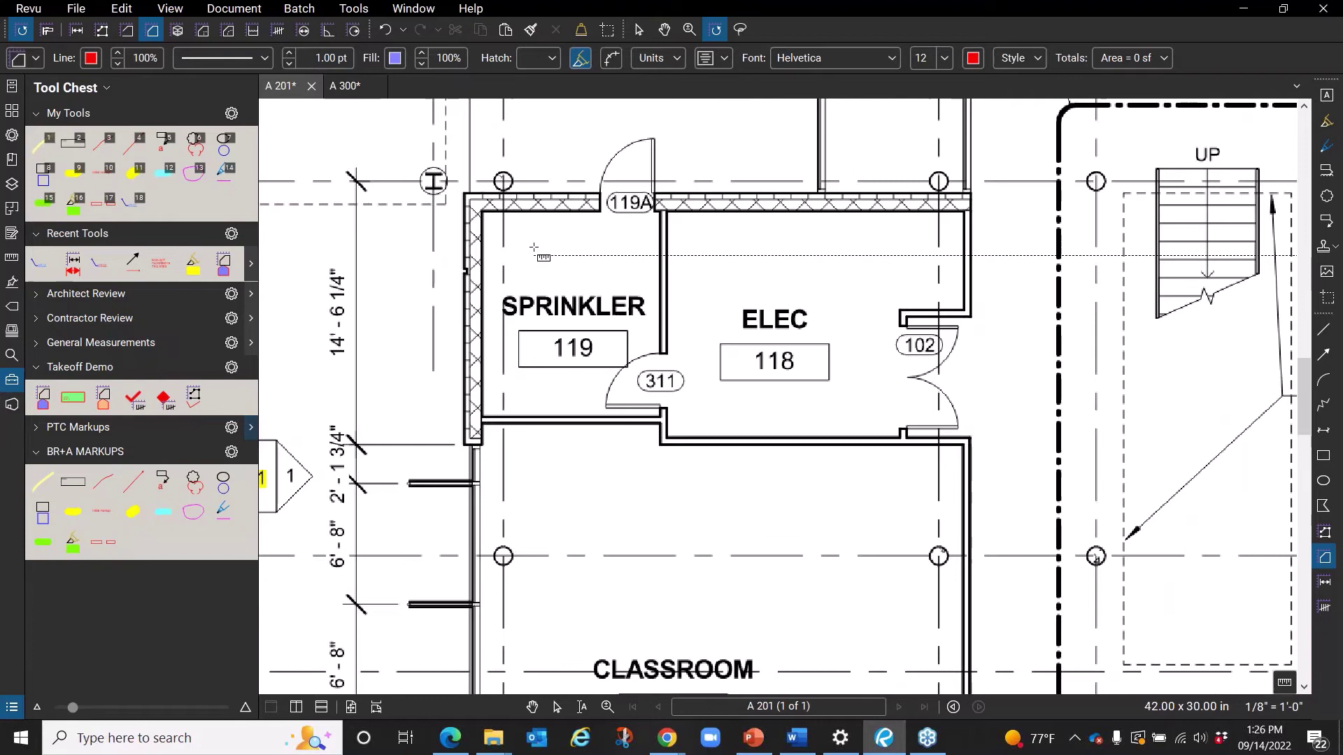
click(482, 210)
click(659, 212)
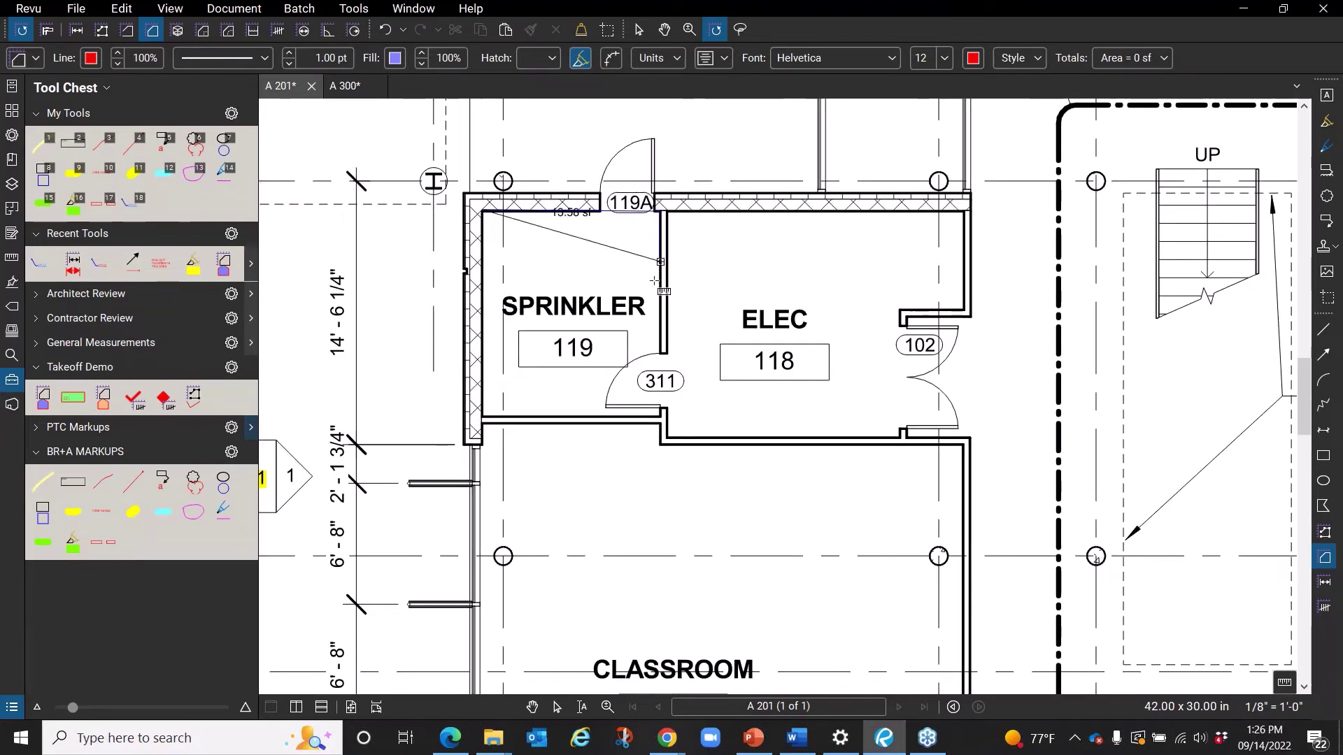
click(659, 419)
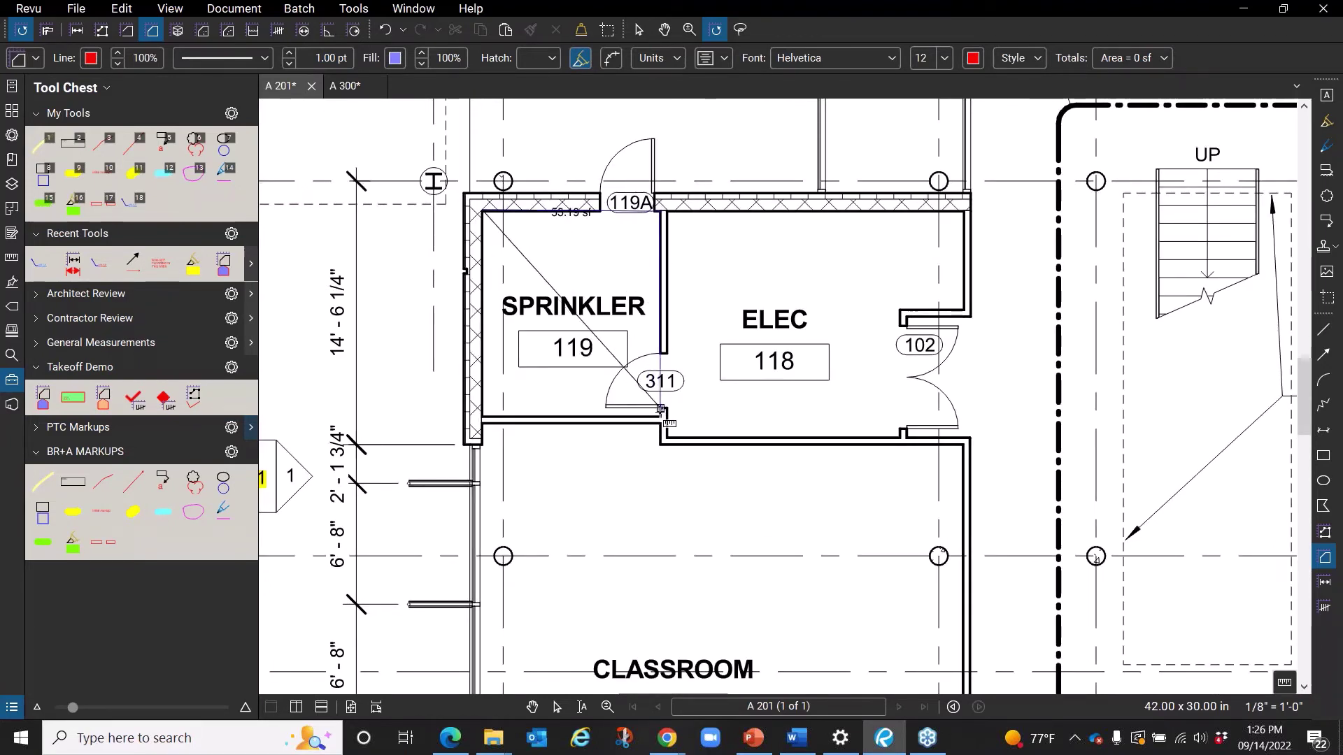
double_click(483, 418)
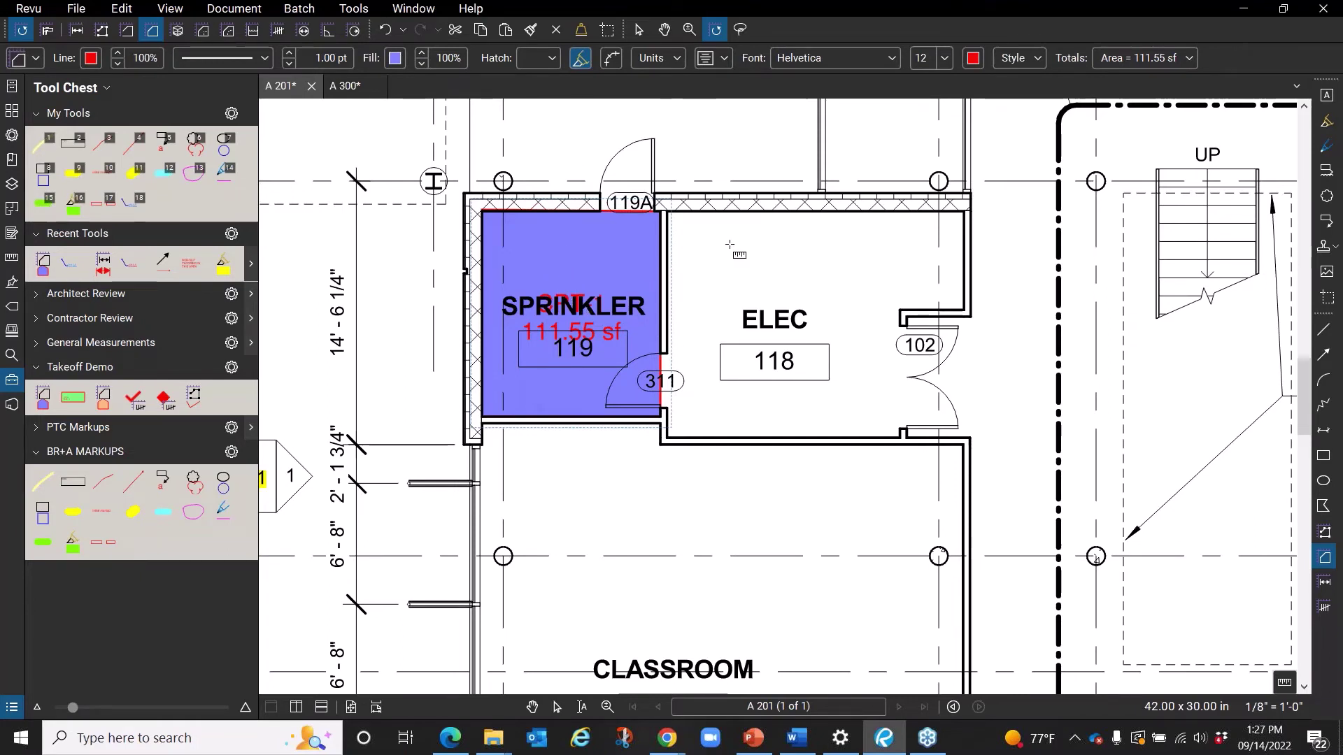
Outline Elec room 118 with the same CPT-1 area tool, following the recess at door 102.
click(673, 211)
click(964, 212)
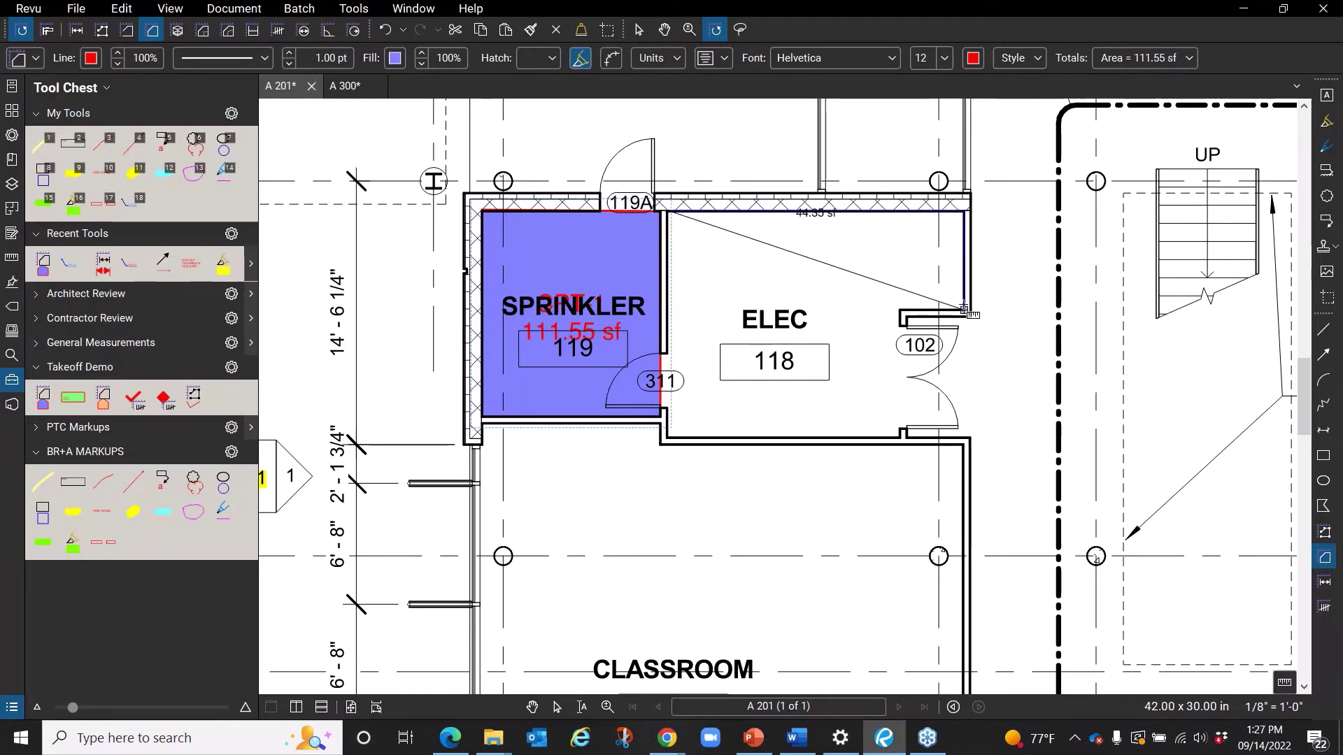
click(963, 313)
click(901, 315)
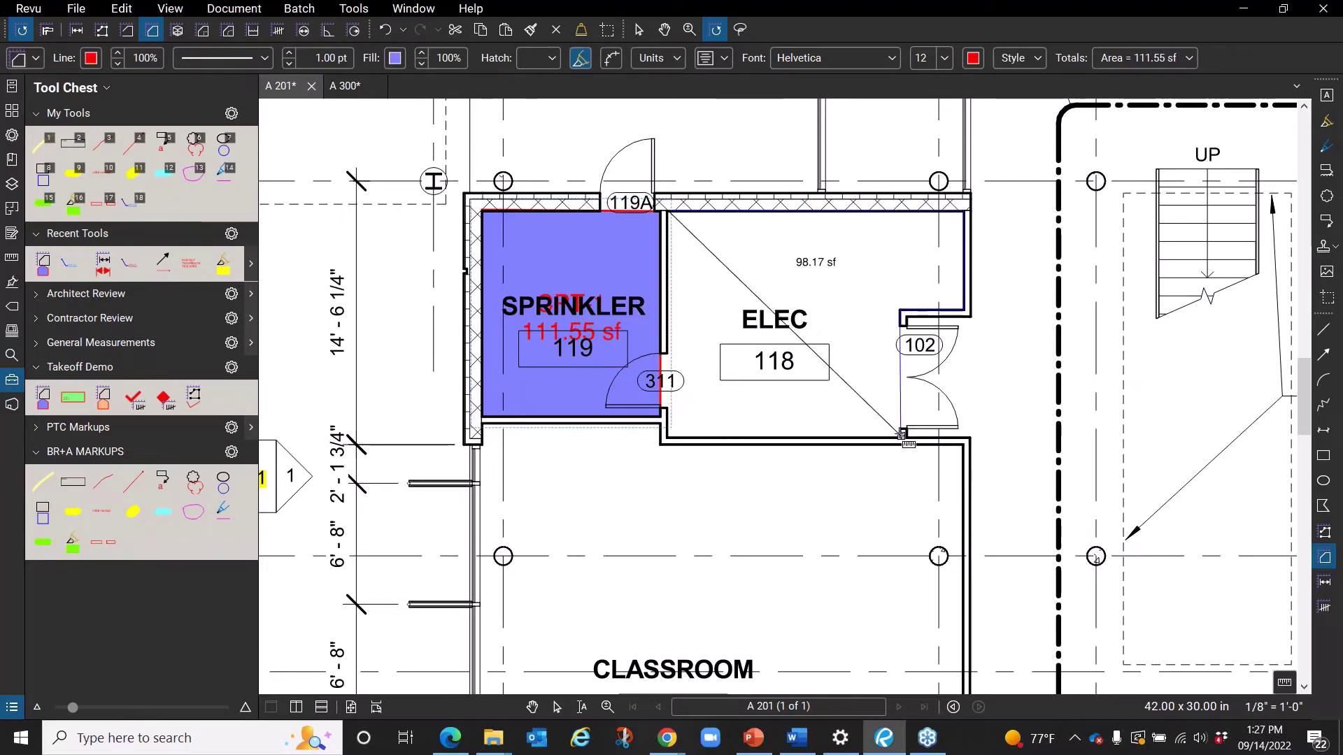
click(902, 435)
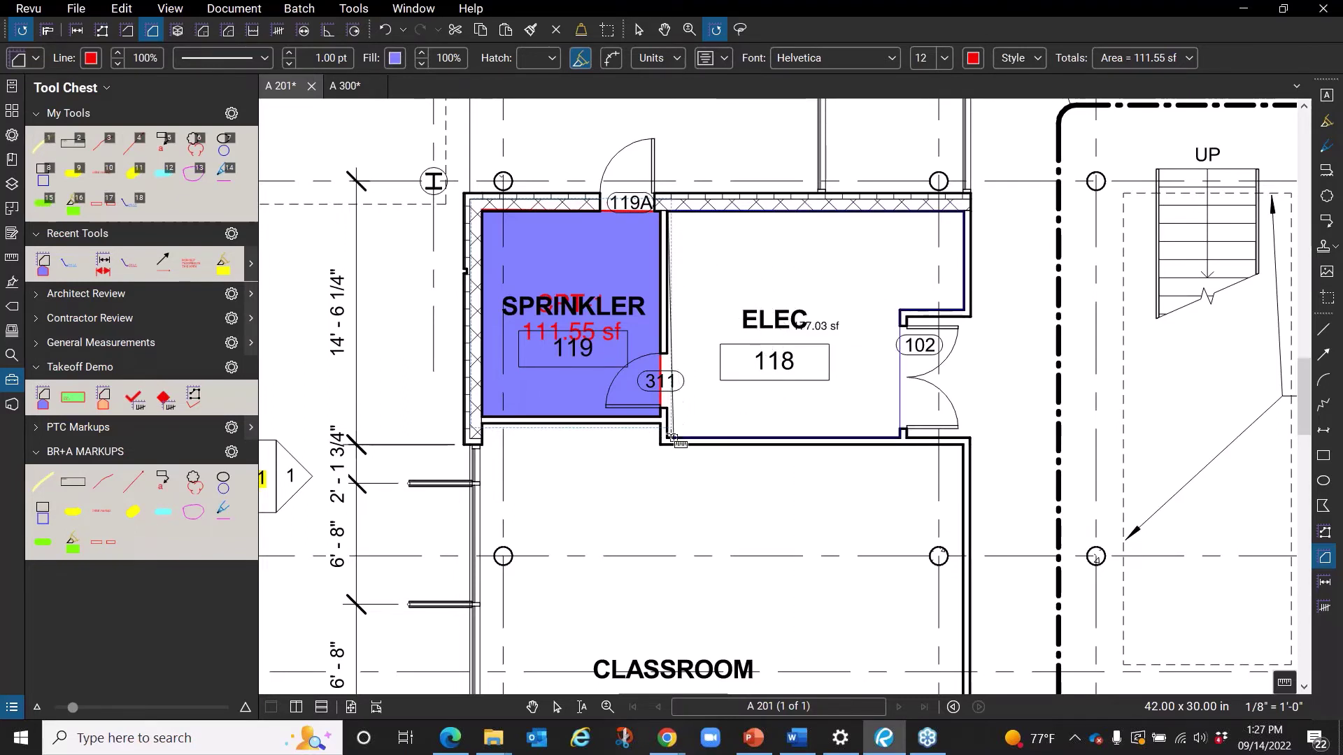
double_click(671, 436)
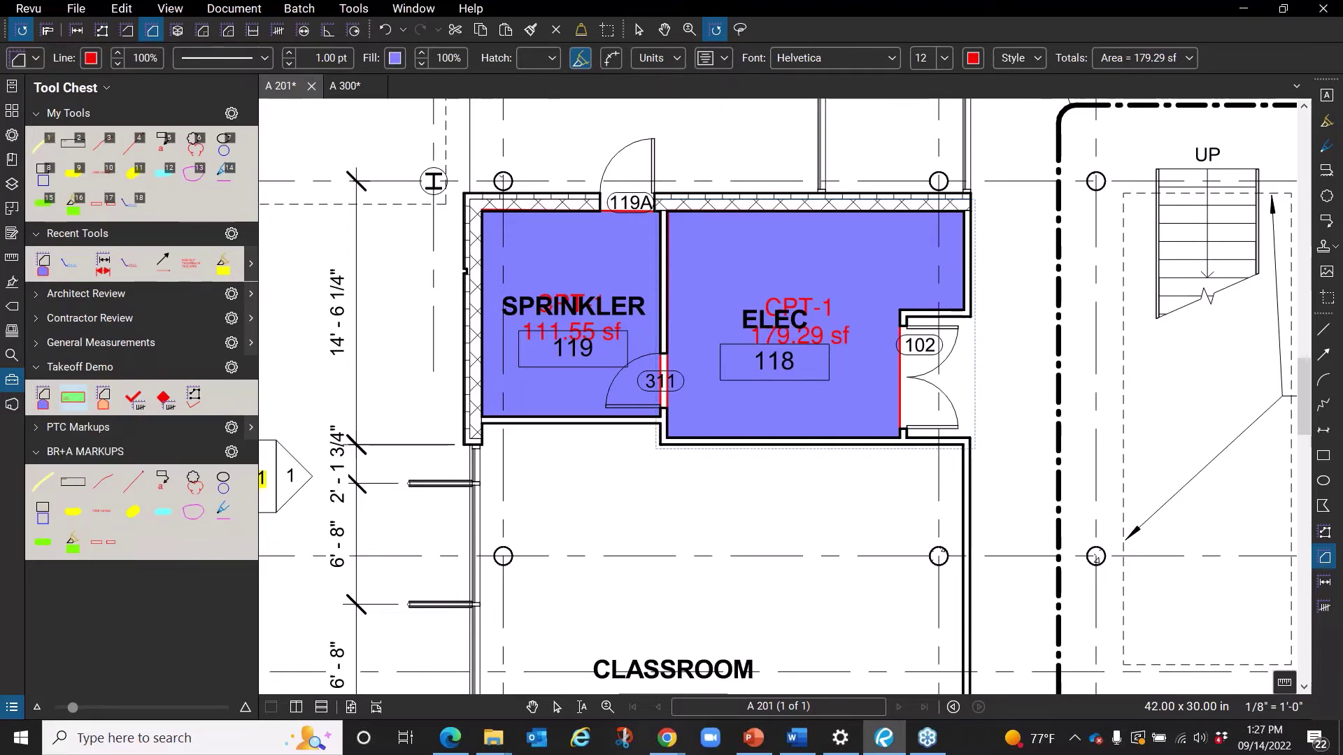
right_click(83, 400)
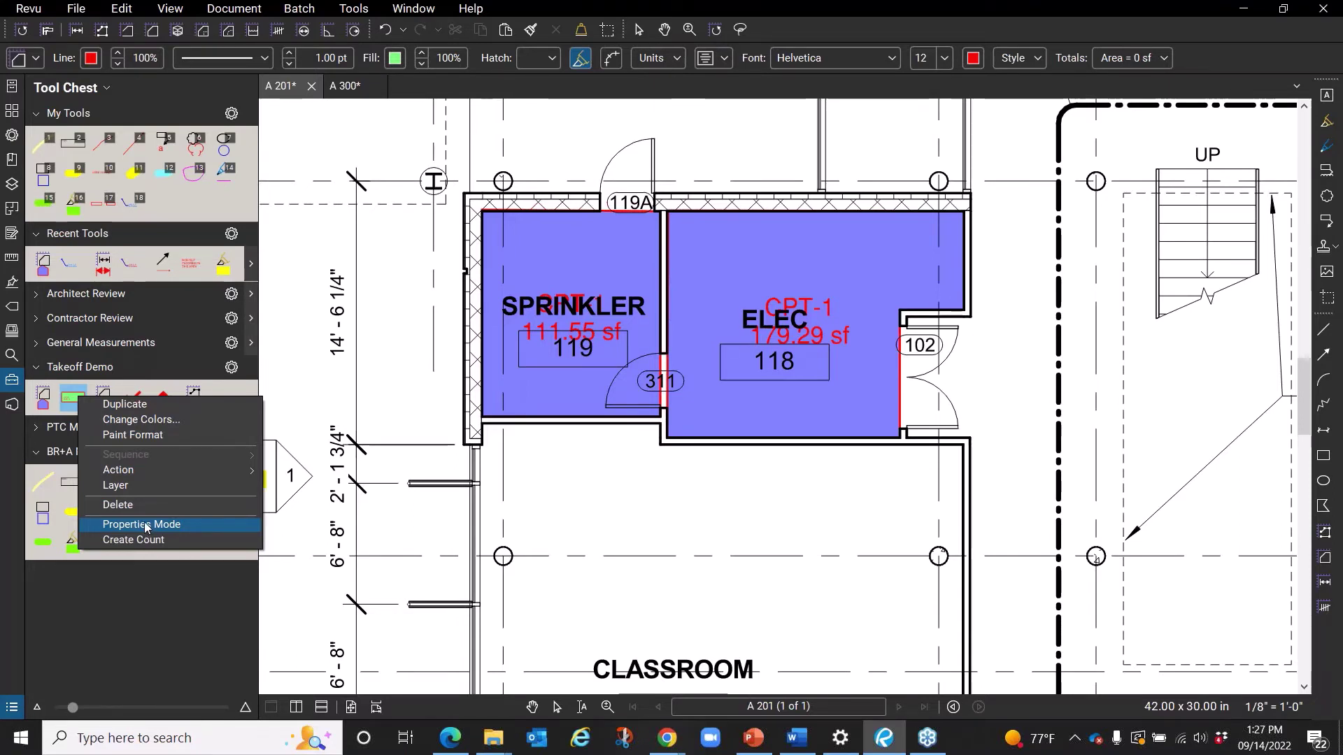
click(68, 401)
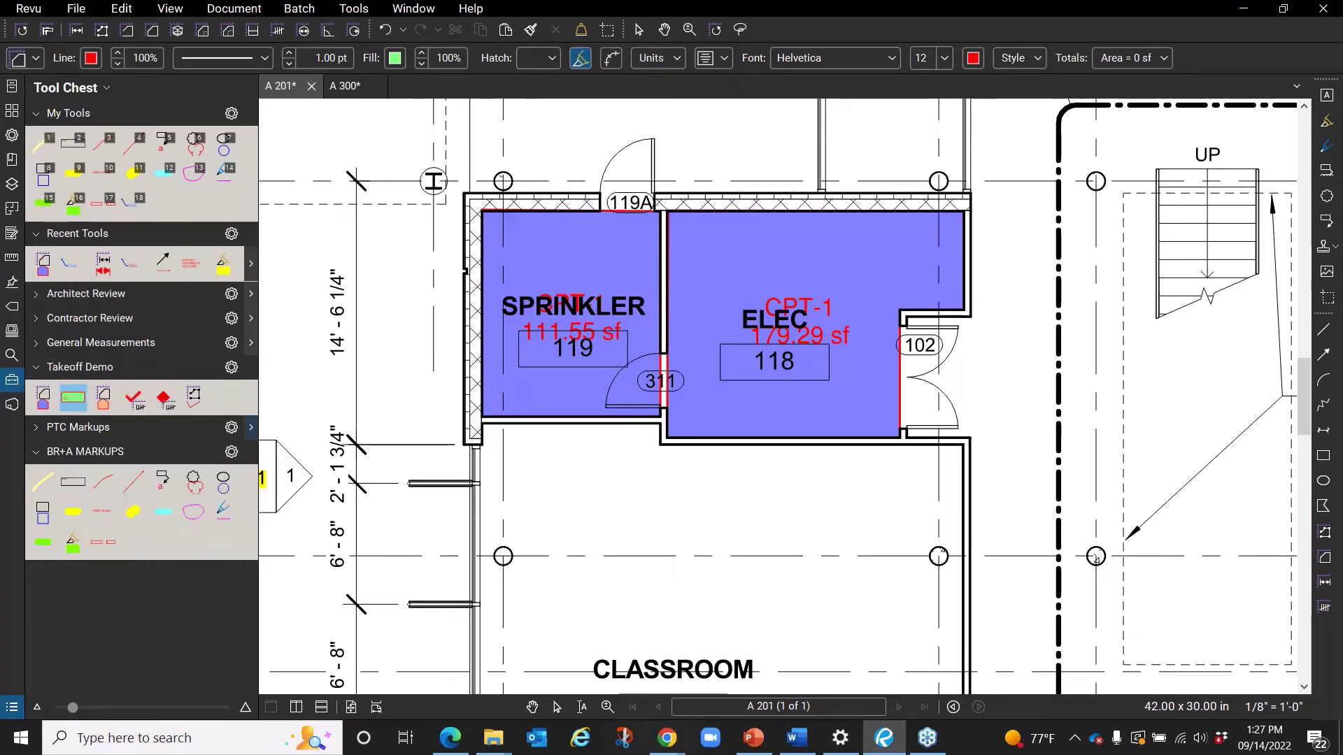
scroll(530, 560, down, 3)
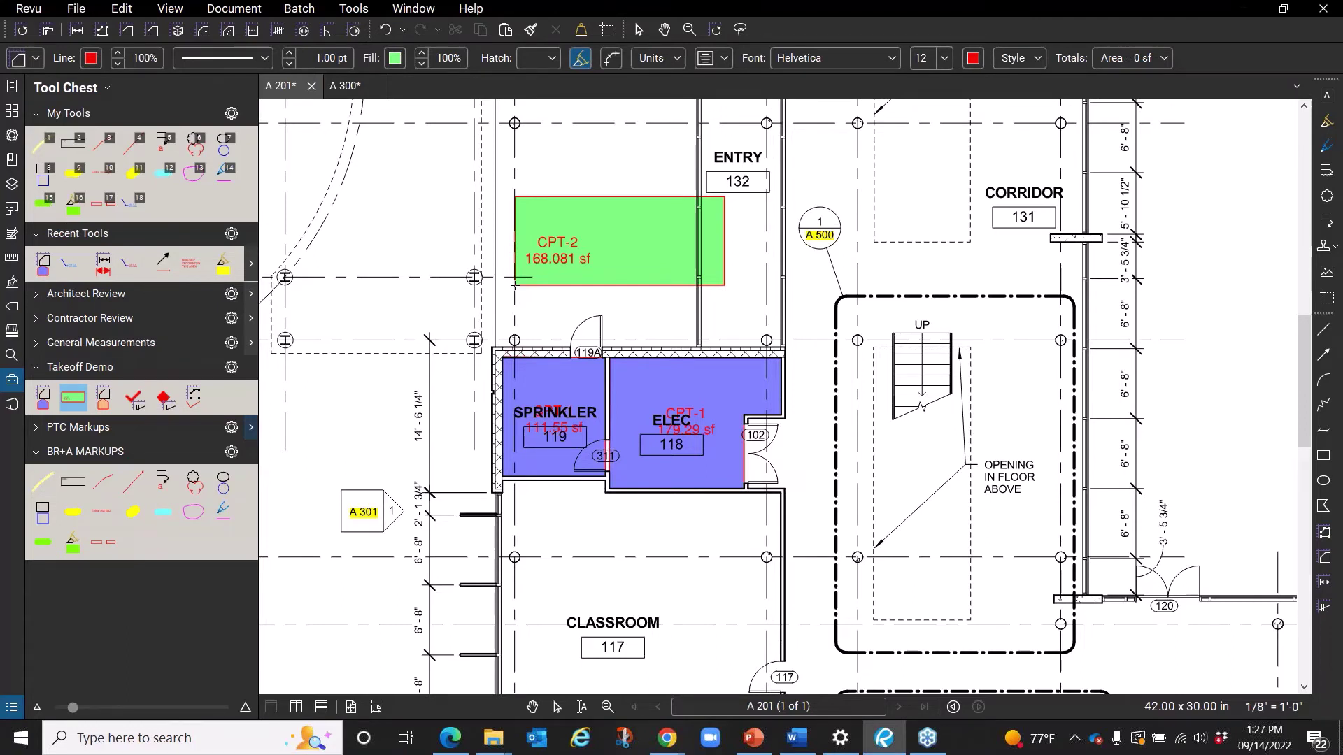
mouse_move(515, 286)
mouse_down()
mouse_move(530, 274)
mouse_move(549, 318)
mouse_move(575, 284)
mouse_move(559, 344)
mouse_move(532, 277)
mouse_move(530, 300)
mouse_up()
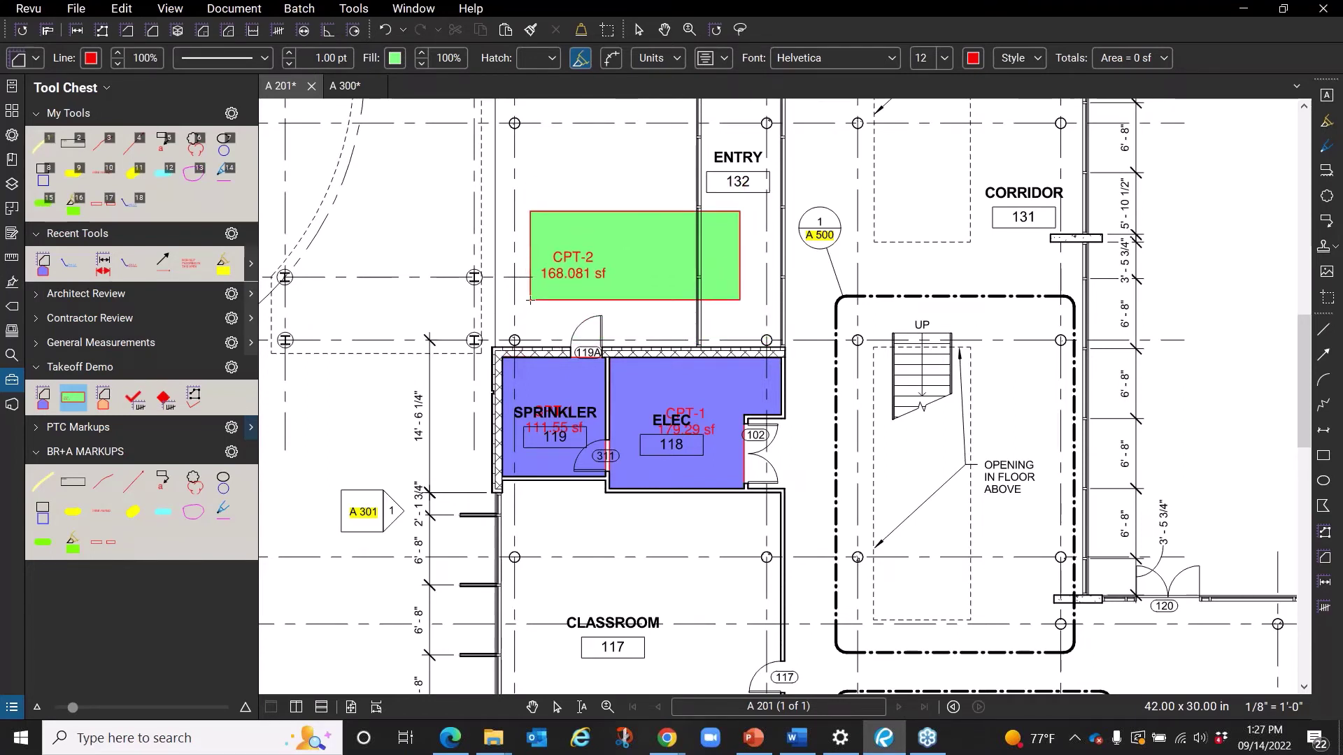
key(Escape)
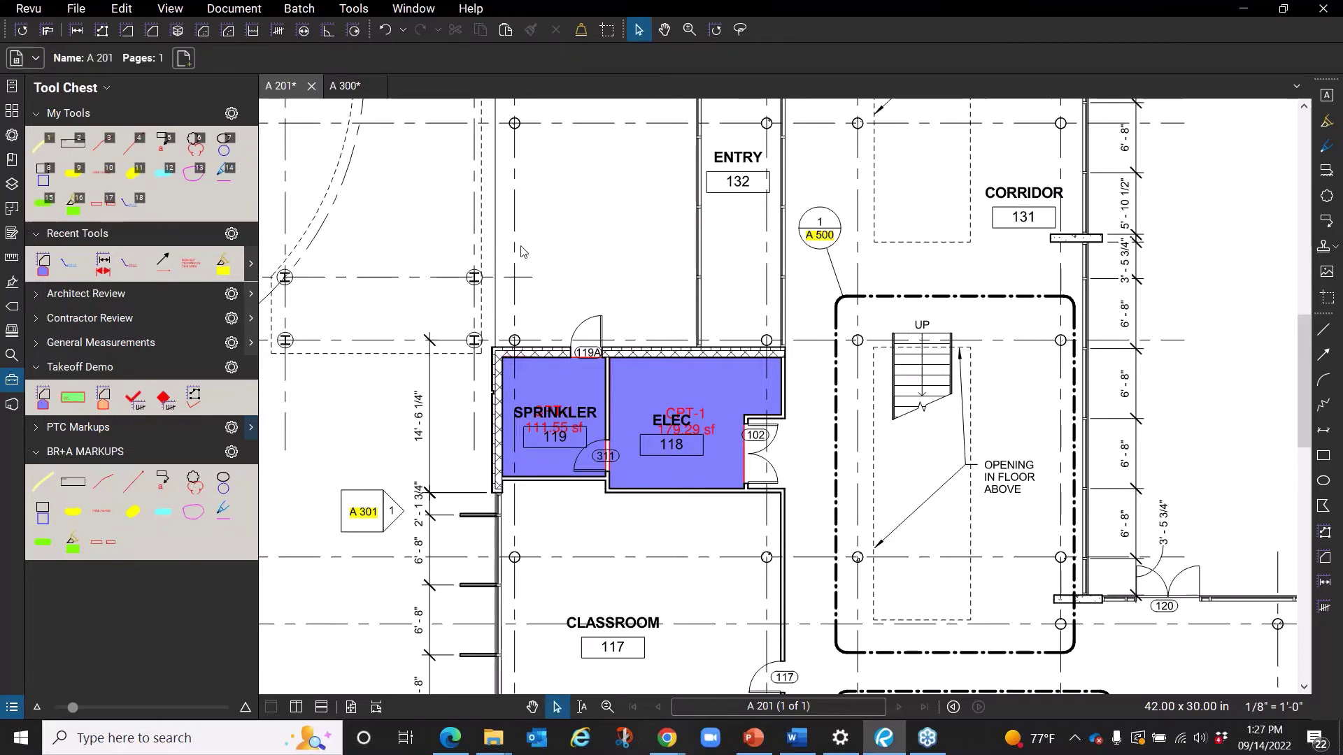
Create a new legend for the My Tools set and place it in the blank area between the A 301 and A 300 markers.
scroll(553, 350, down, 2)
scroll(689, 357, down, 2)
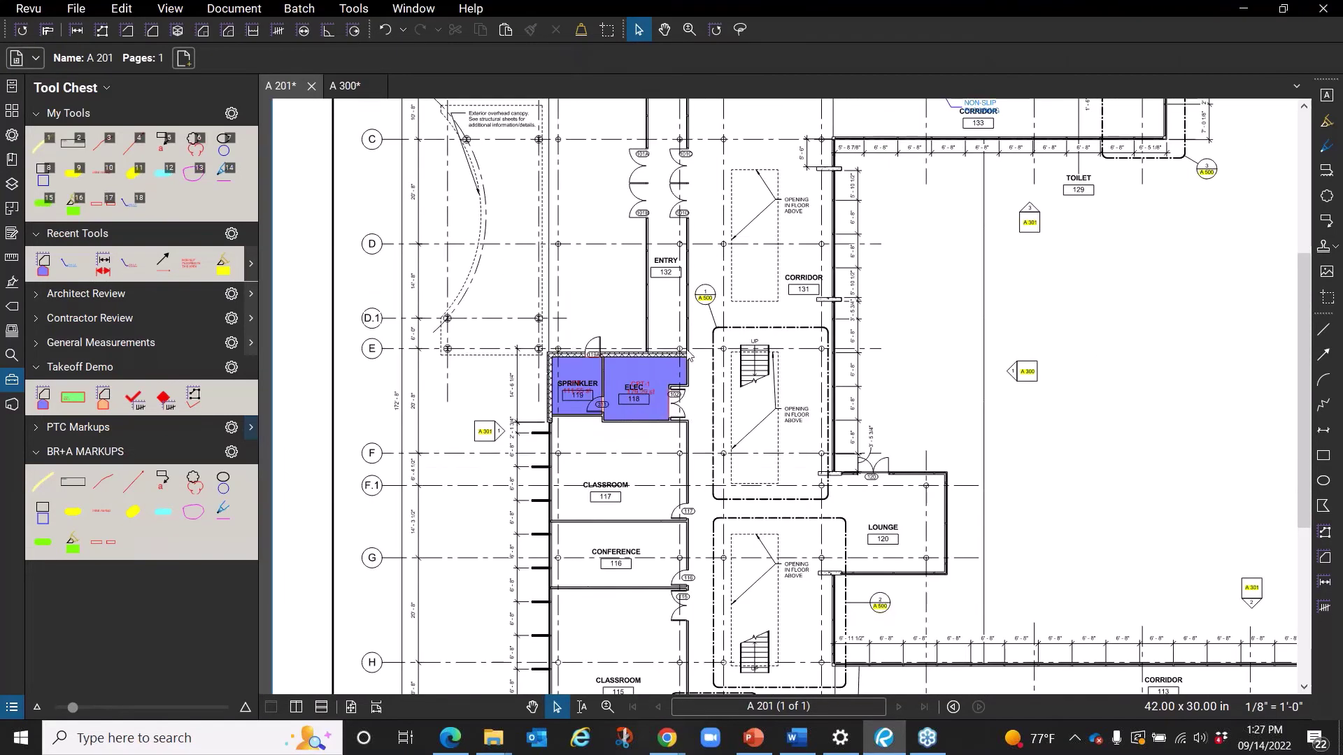
drag(665, 382, 577, 451)
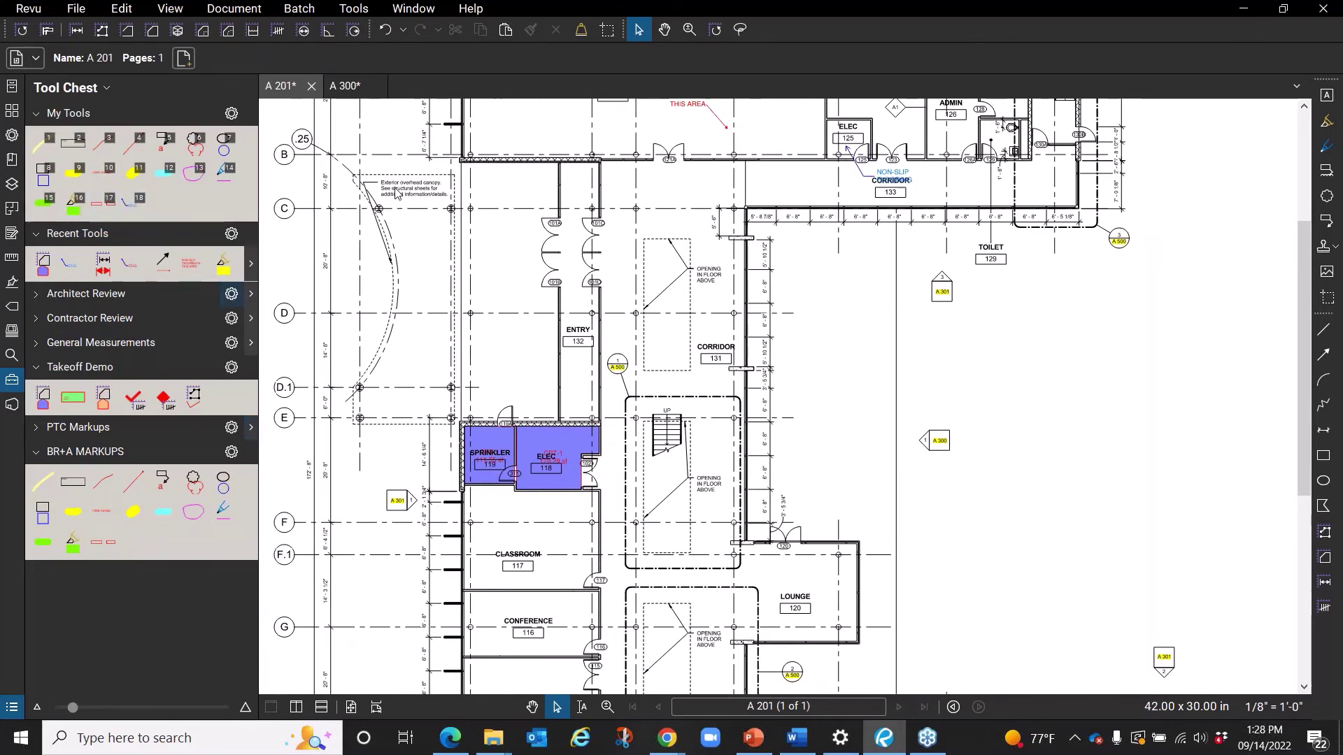
click(232, 114)
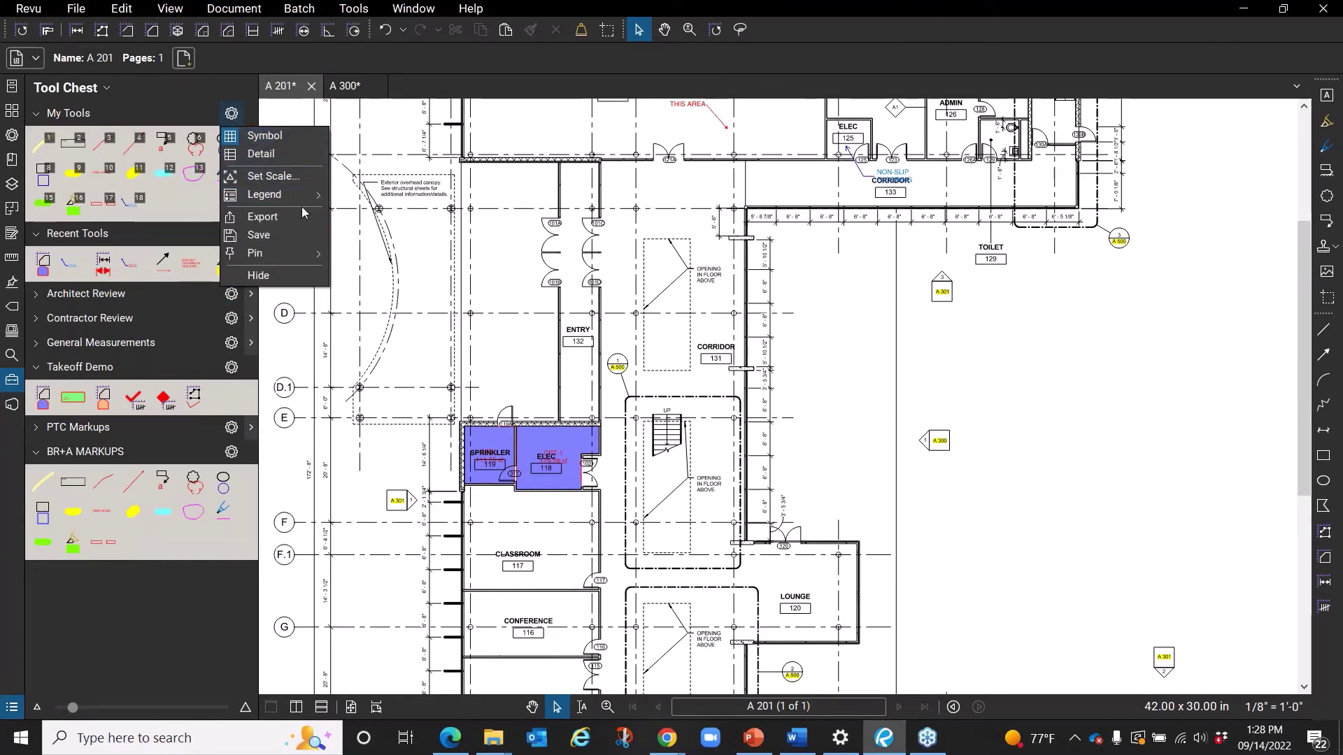
mouse_move(308, 203)
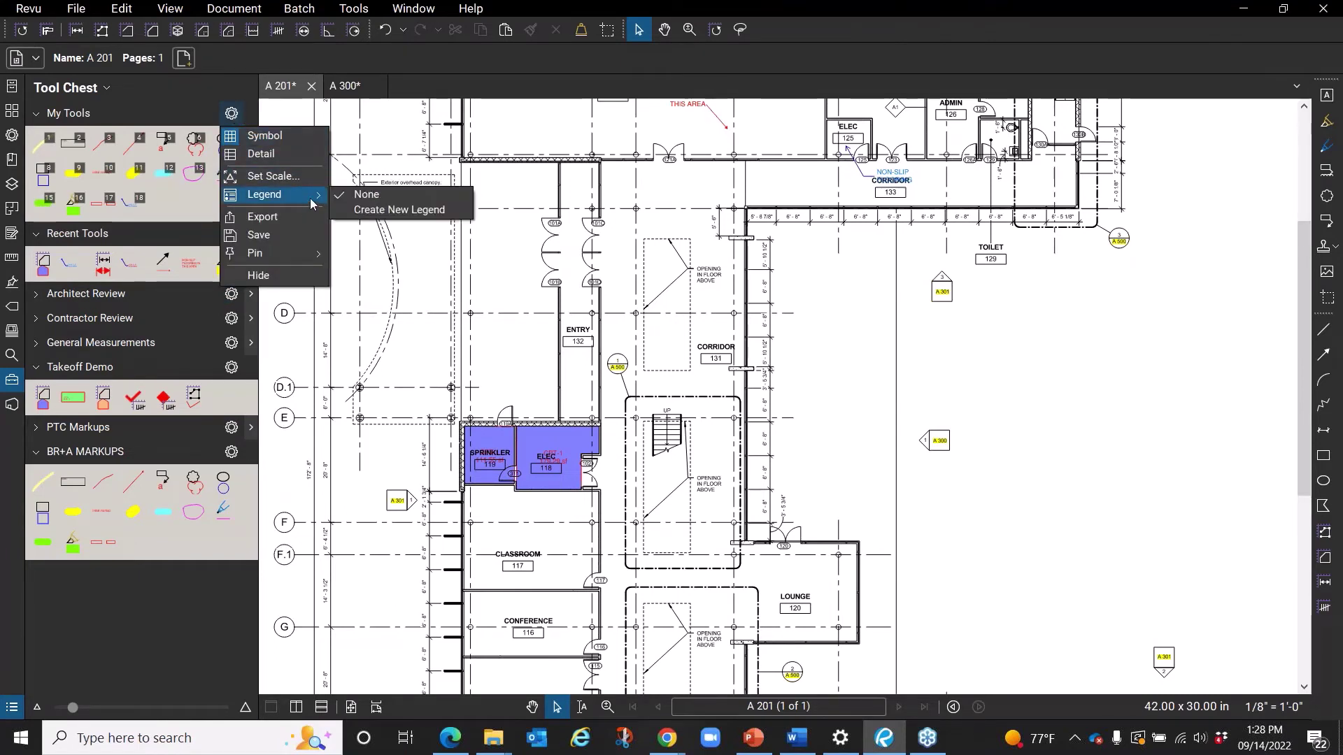
click(375, 211)
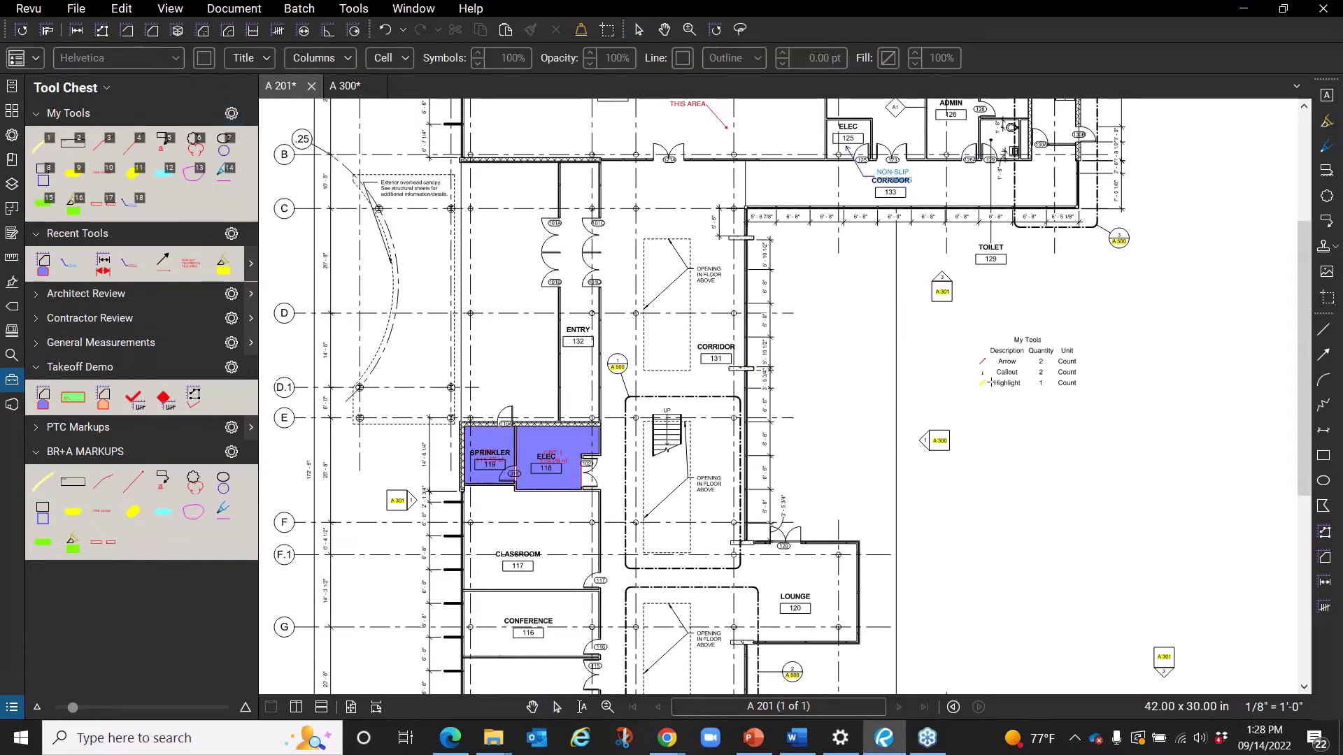
click(1003, 374)
scroll(1048, 386, up, 5)
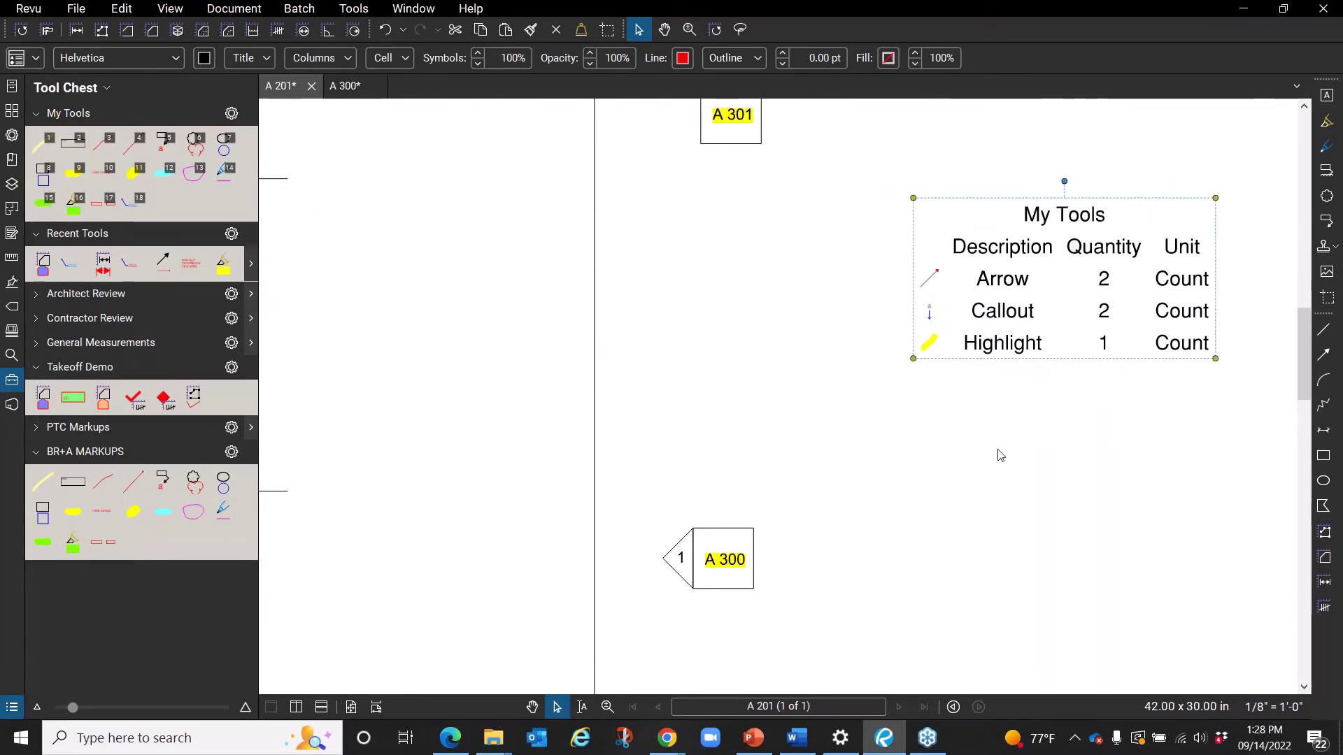
Create a new legend for the Takeoff Demo set and place it just below the My Tools legend.
scroll(994, 386, down, 4)
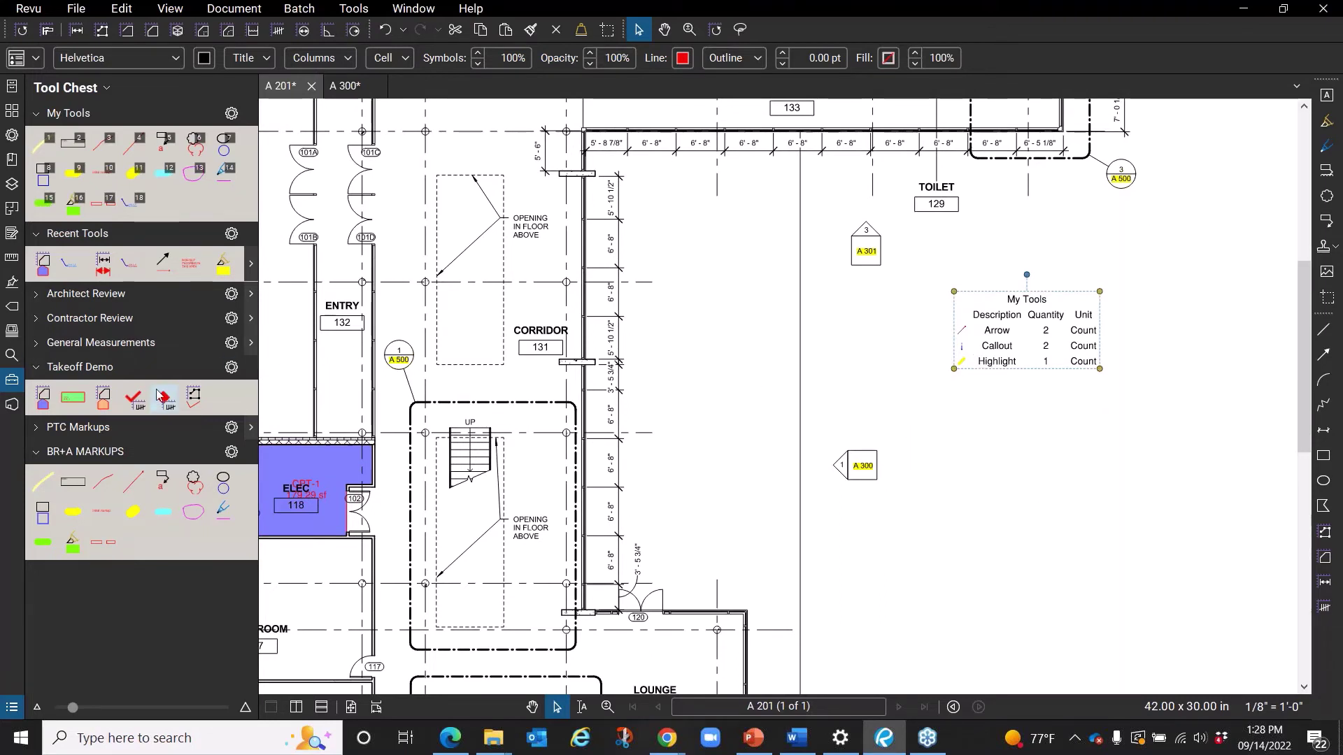
click(237, 368)
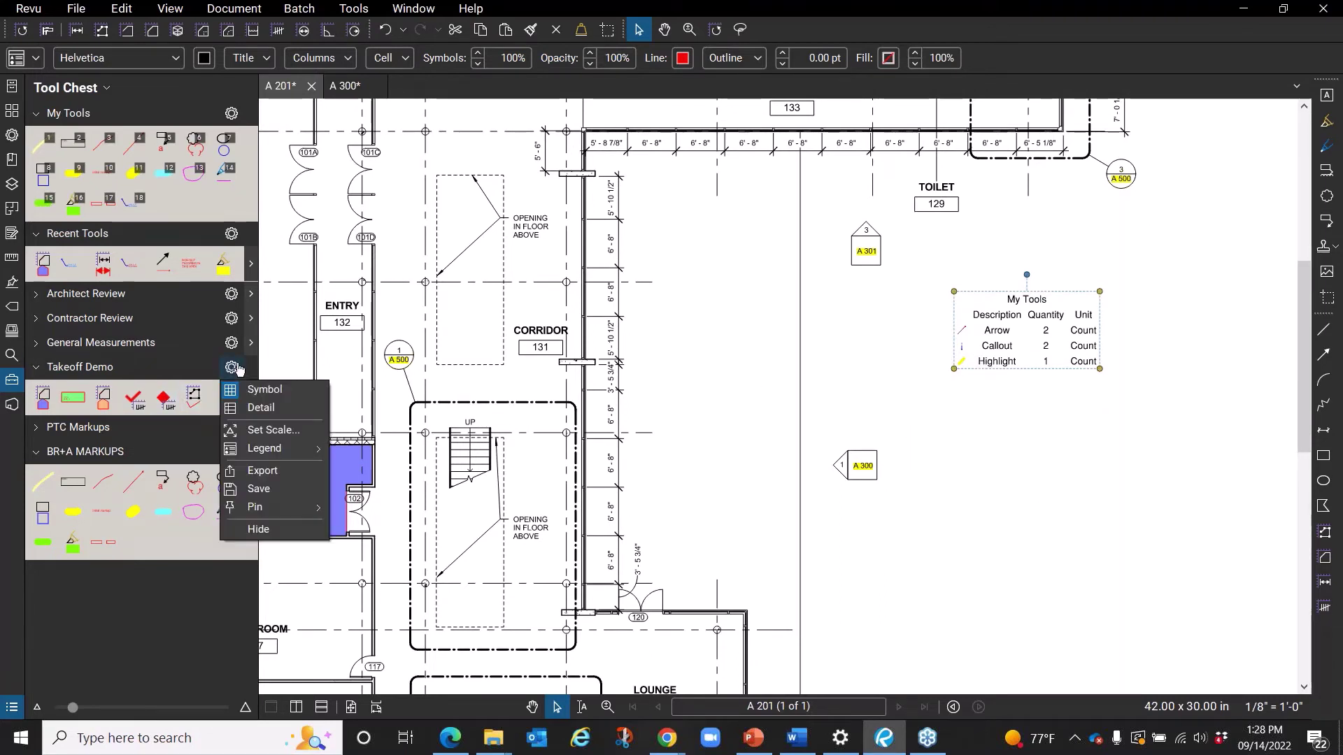
mouse_move(274, 455)
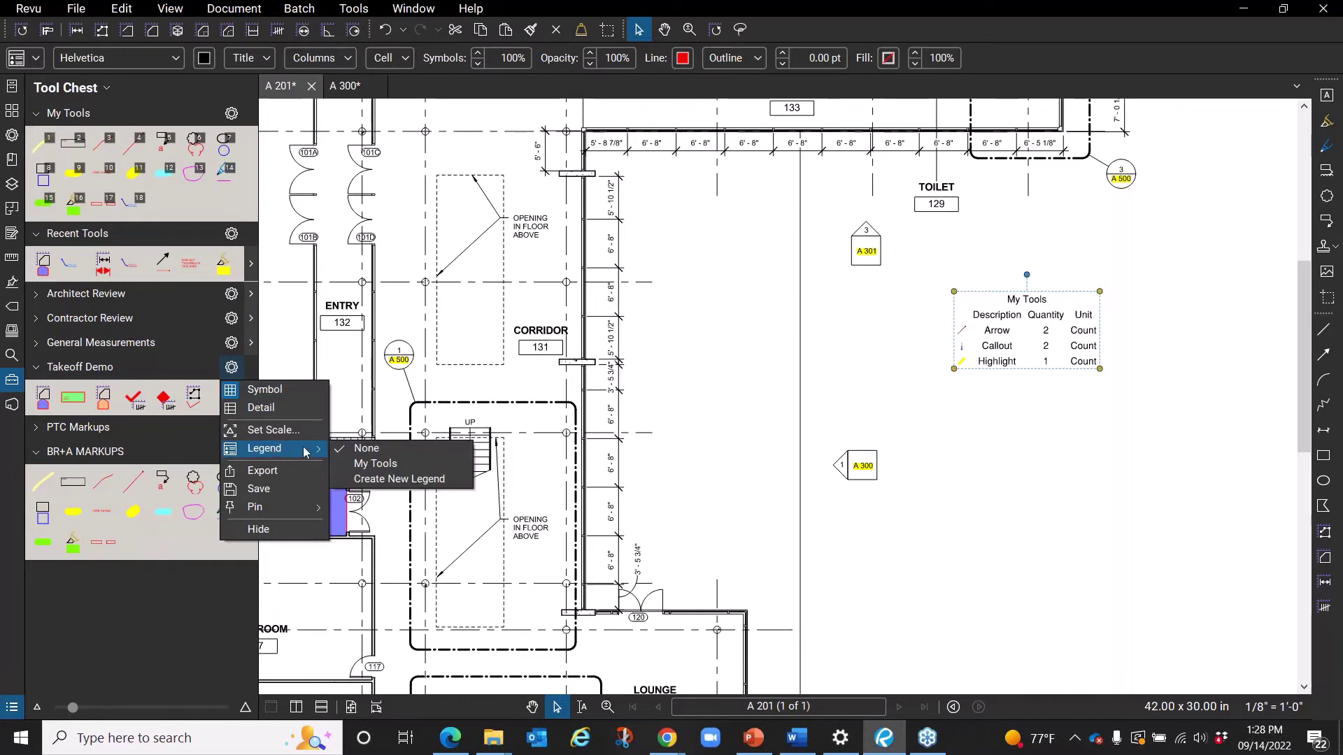
click(378, 480)
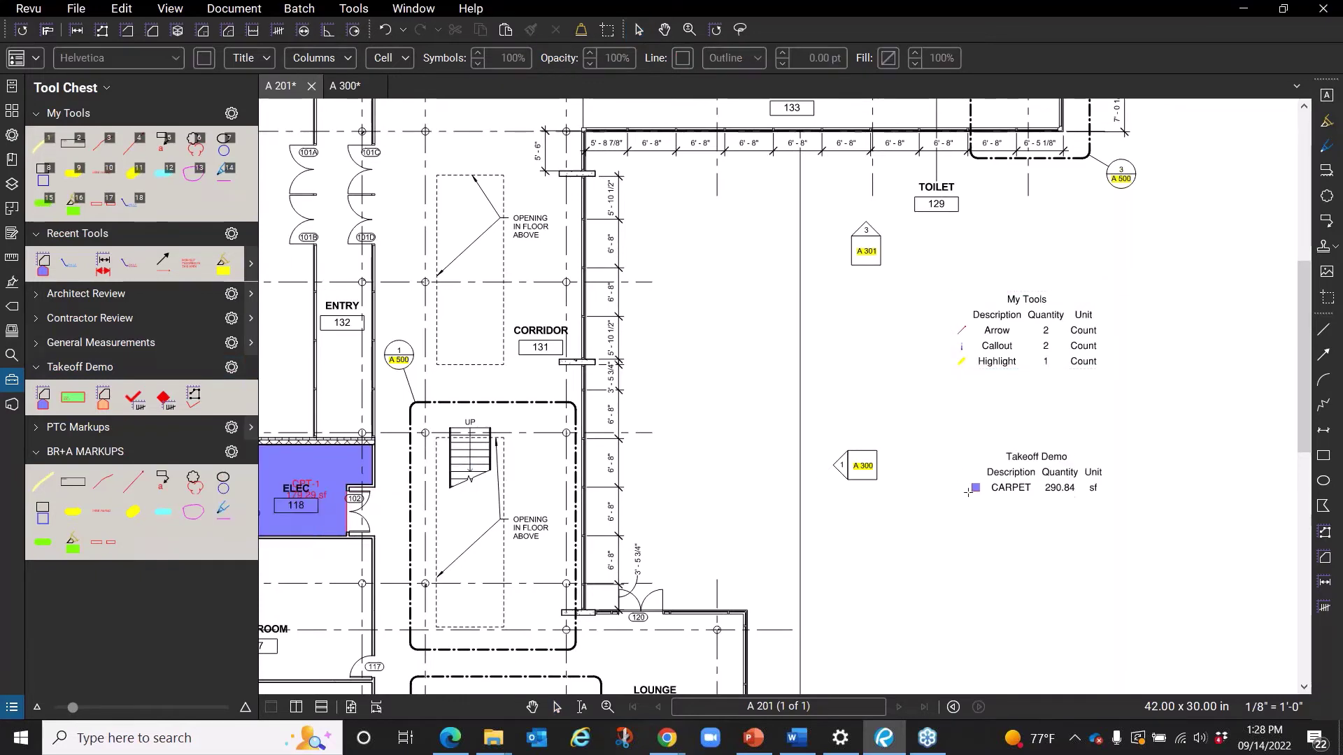
click(966, 459)
scroll(789, 528, down, 2)
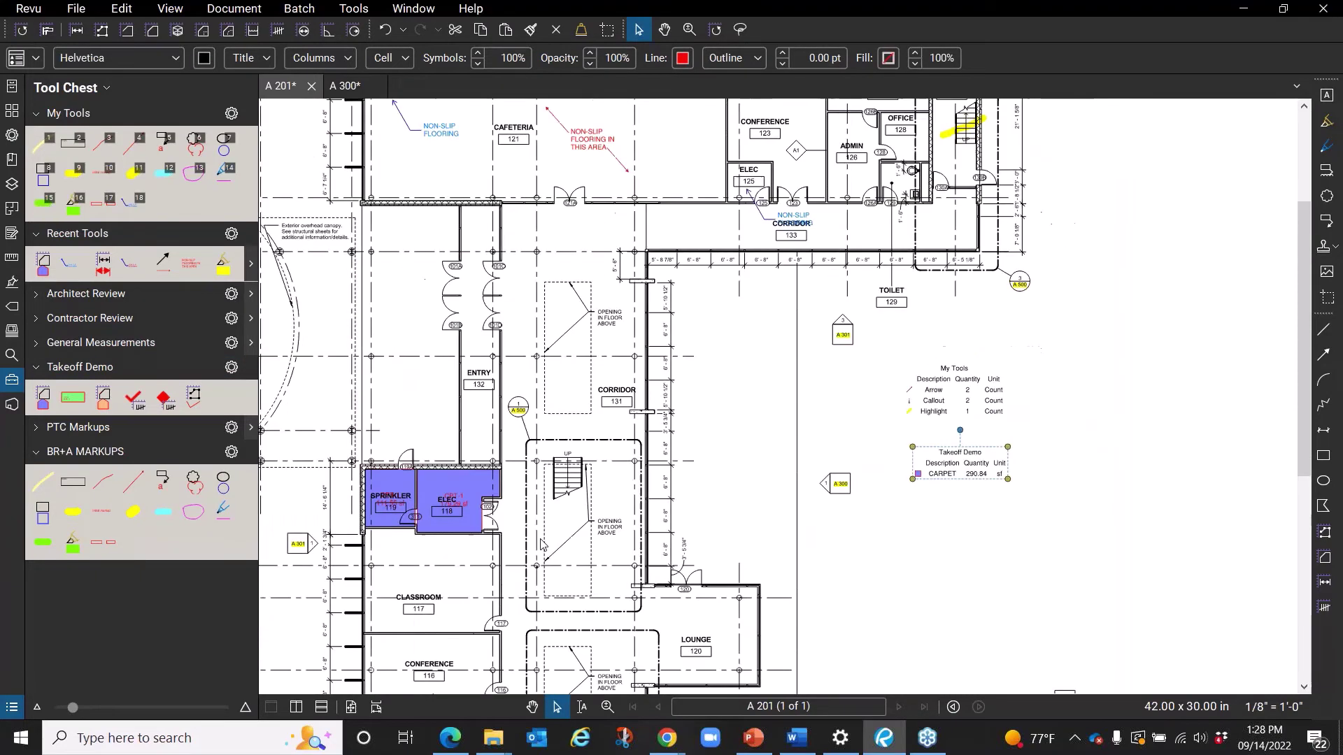
scroll(976, 476, up, 5)
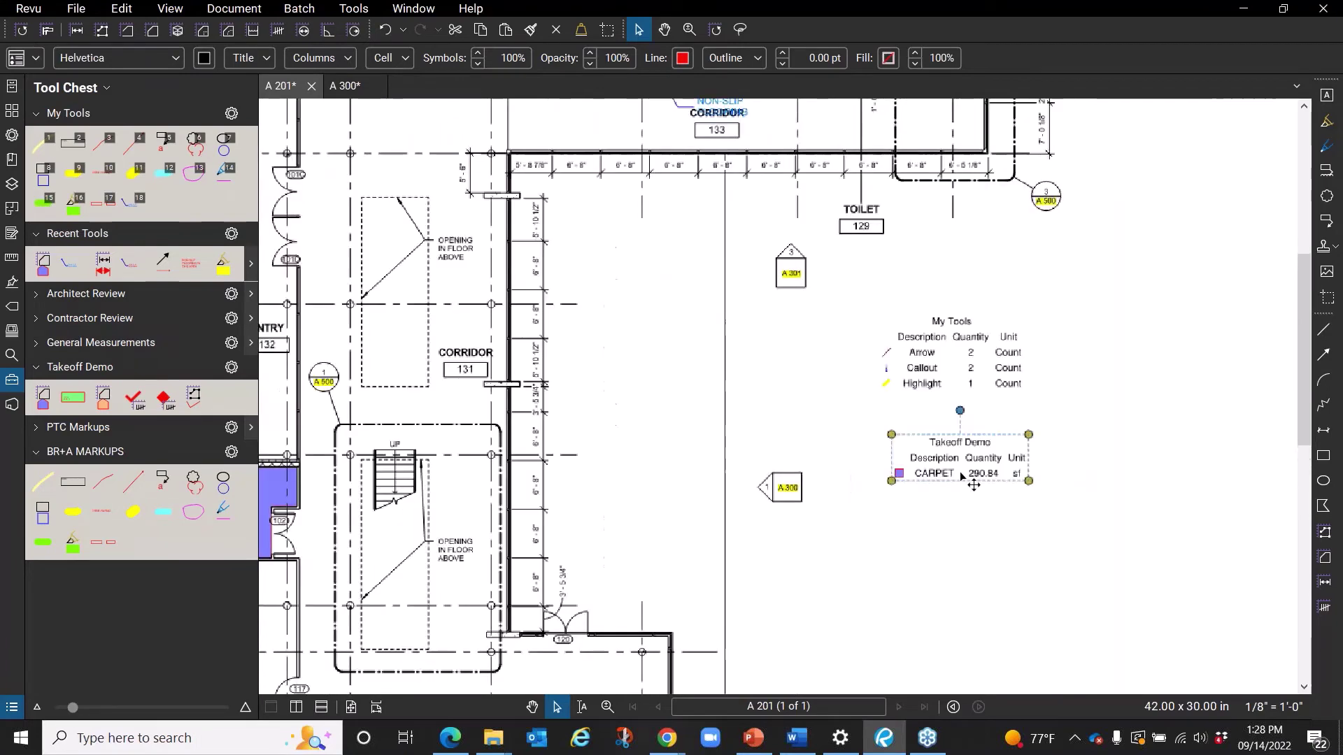
scroll(941, 553, down, 3)
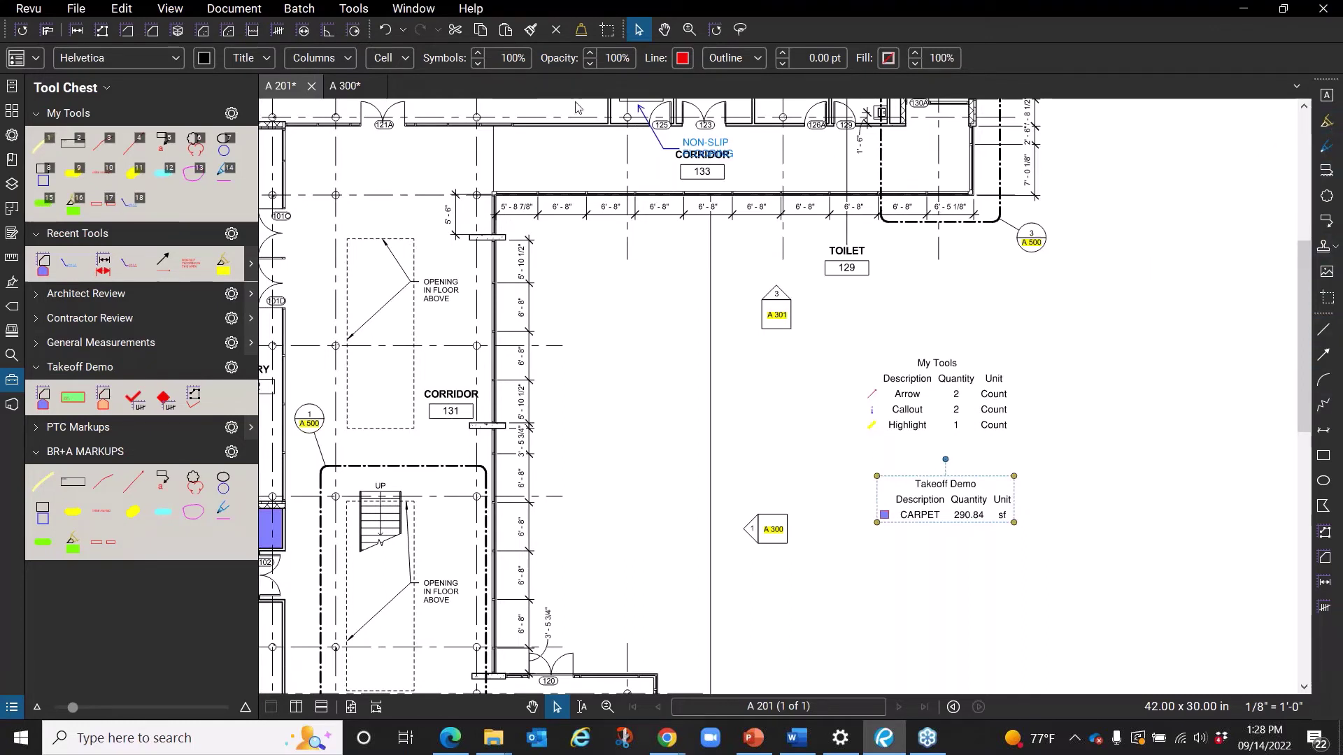
click(412, 10)
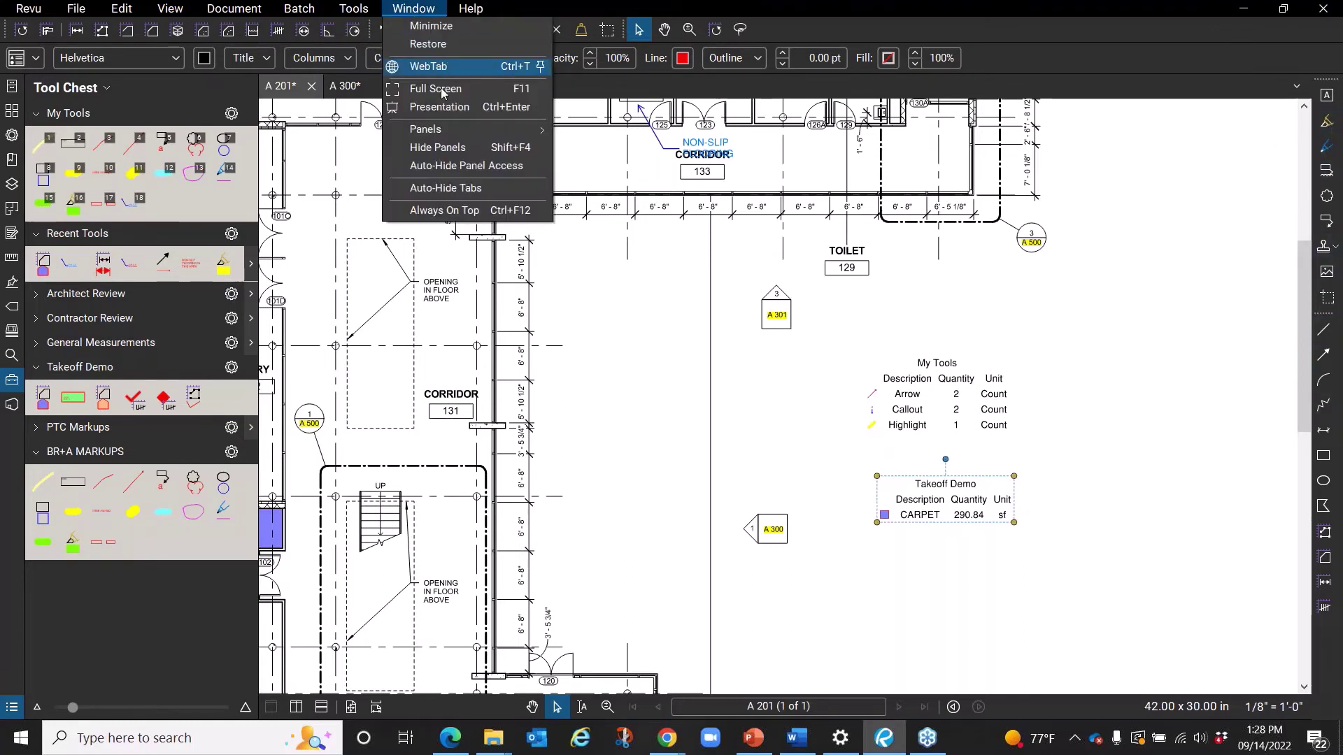
mouse_move(354, 10)
mouse_move(370, 31)
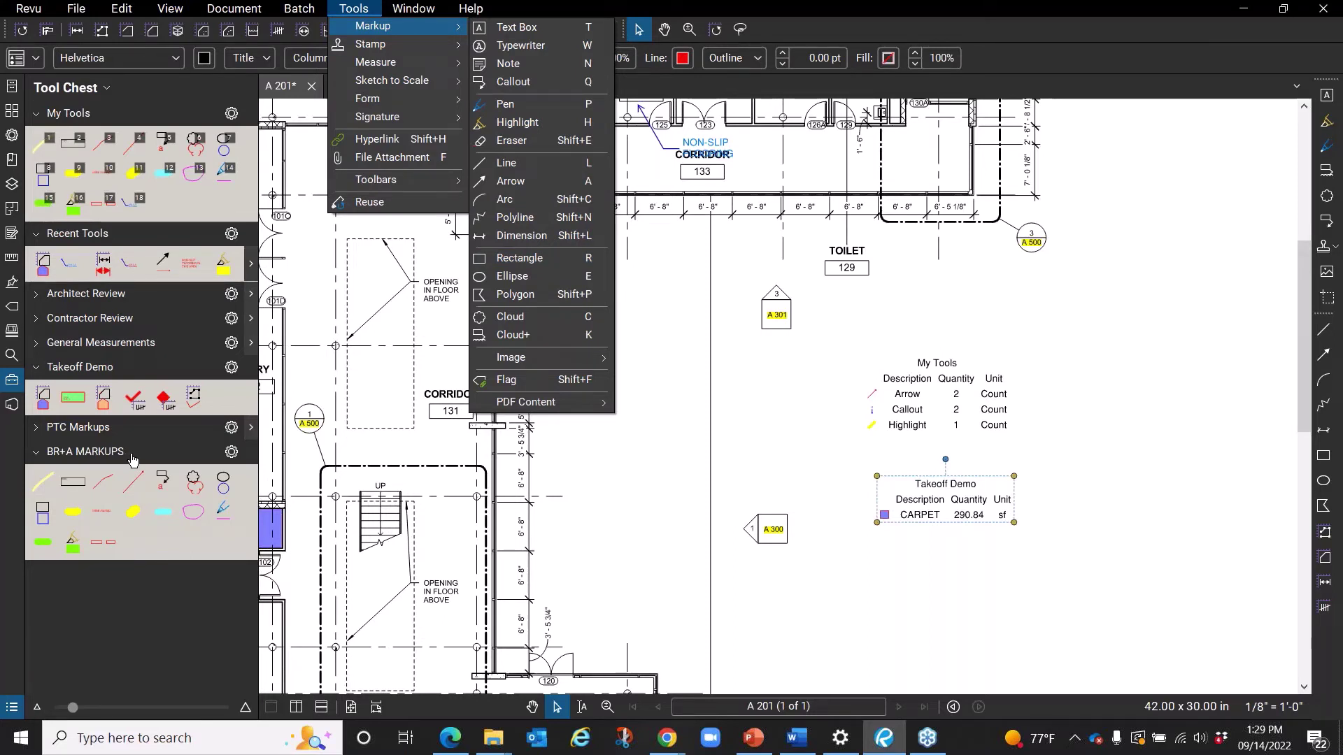
click(424, 13)
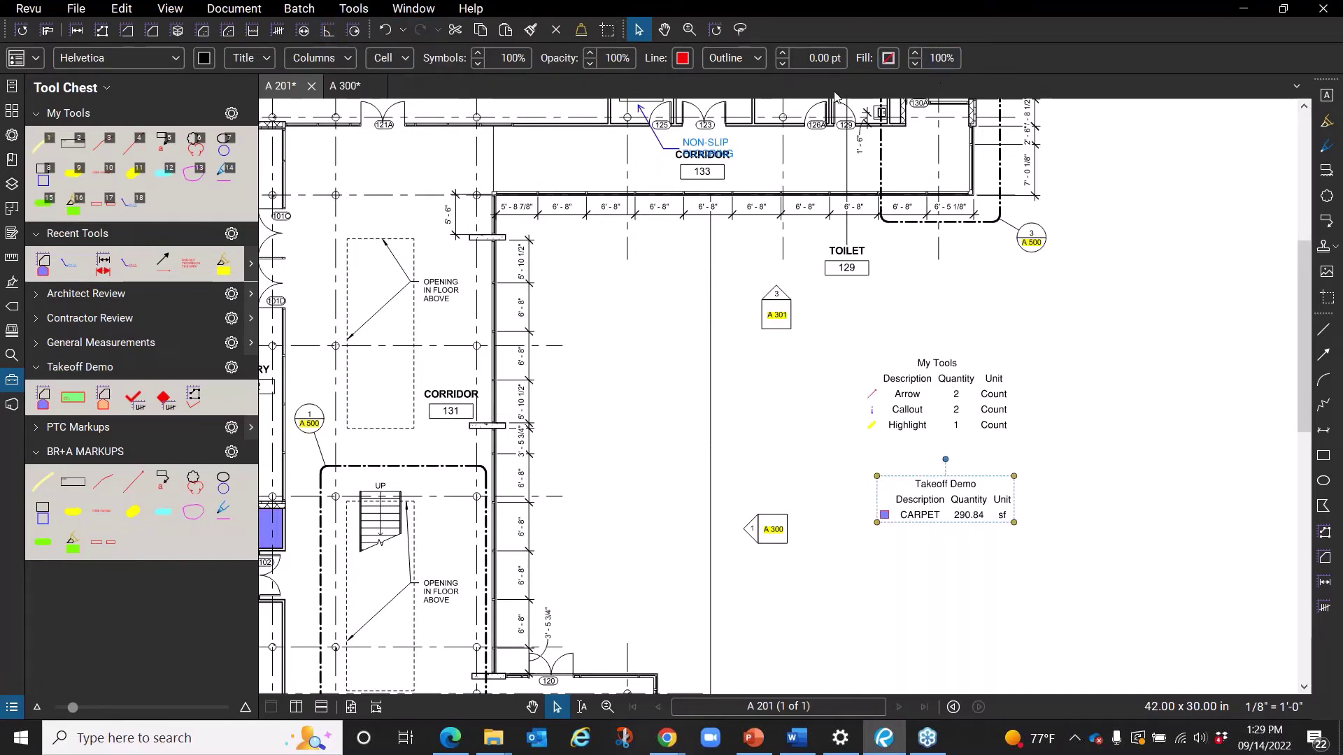
Switch to the PowerPoint presentation to show its Questions slide.
click(754, 738)
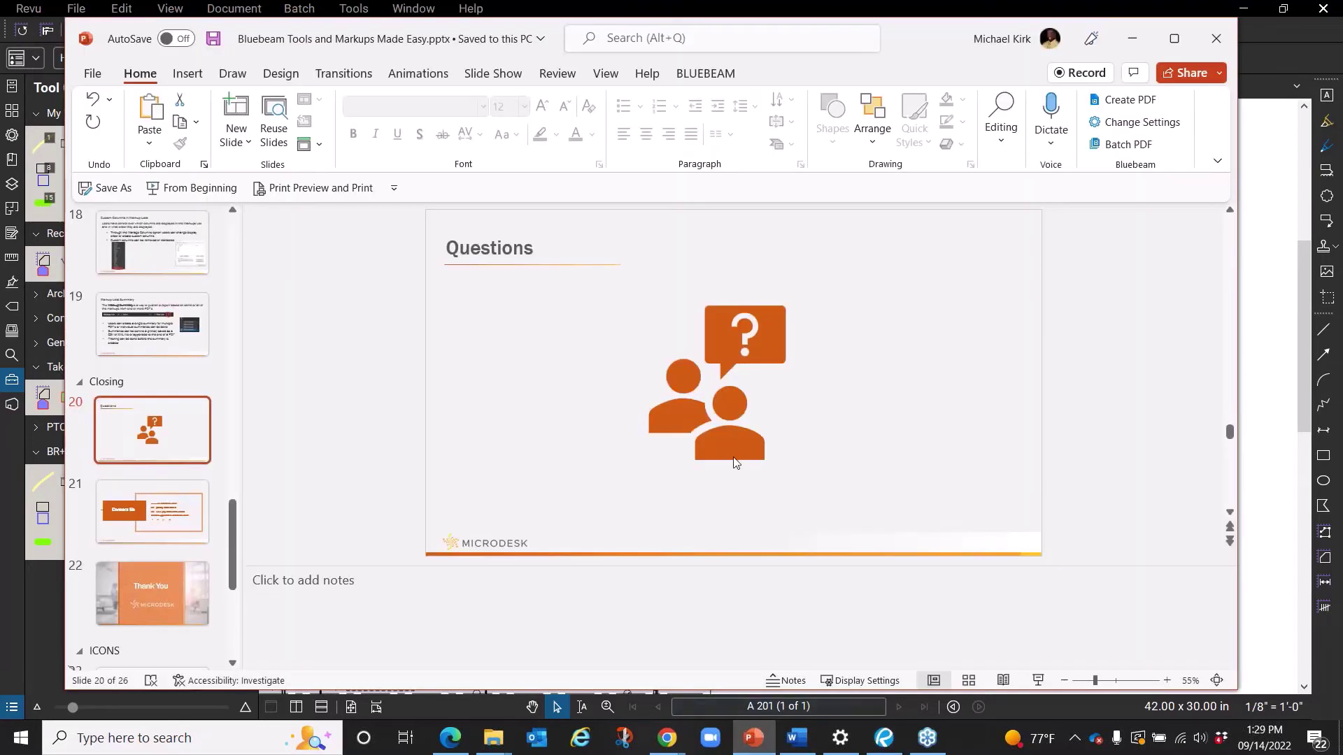
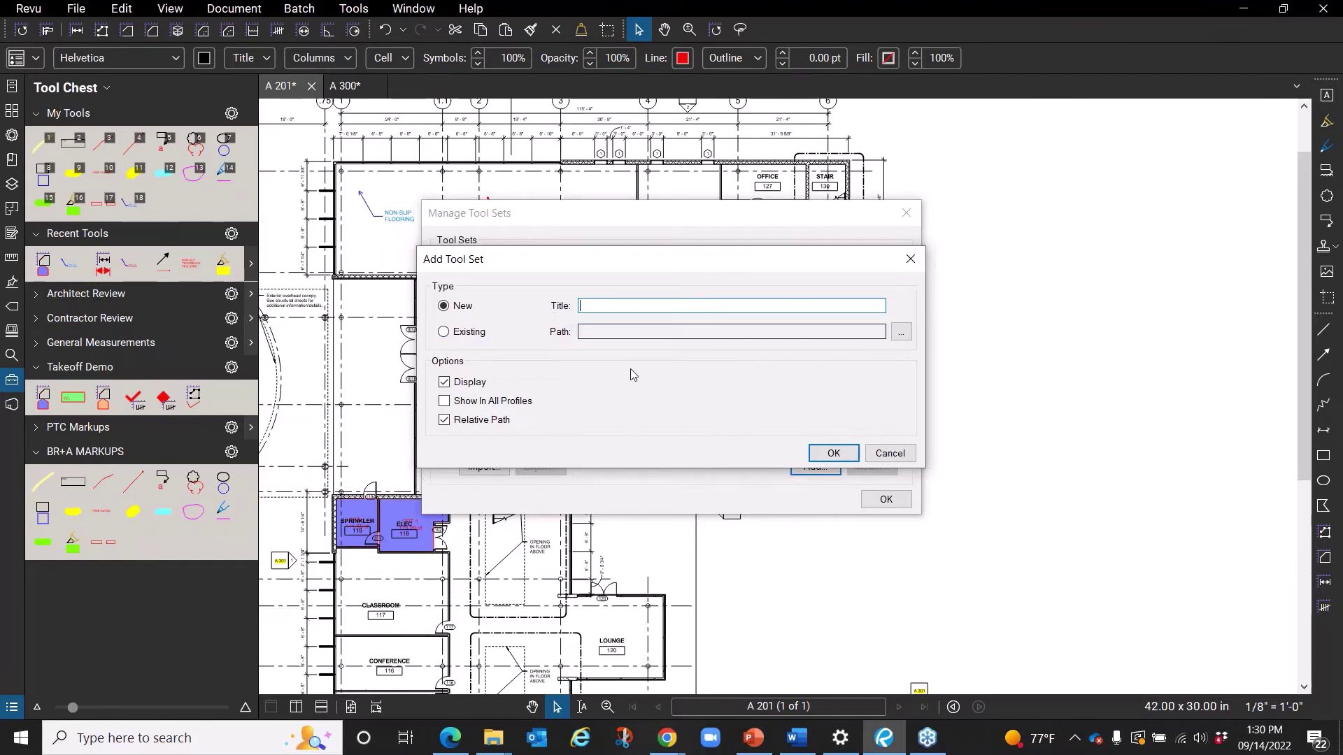
Cancel adding a tool set and close the tool set manager.
click(888, 453)
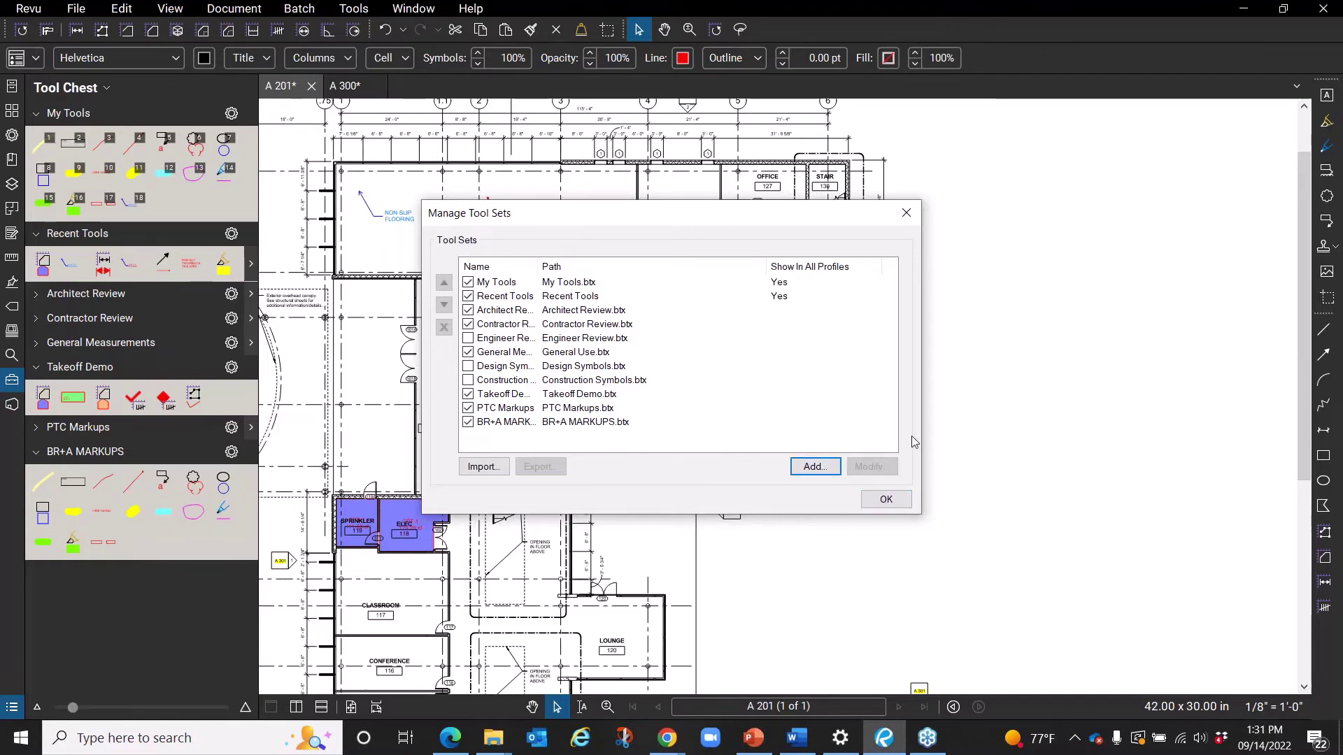
click(907, 211)
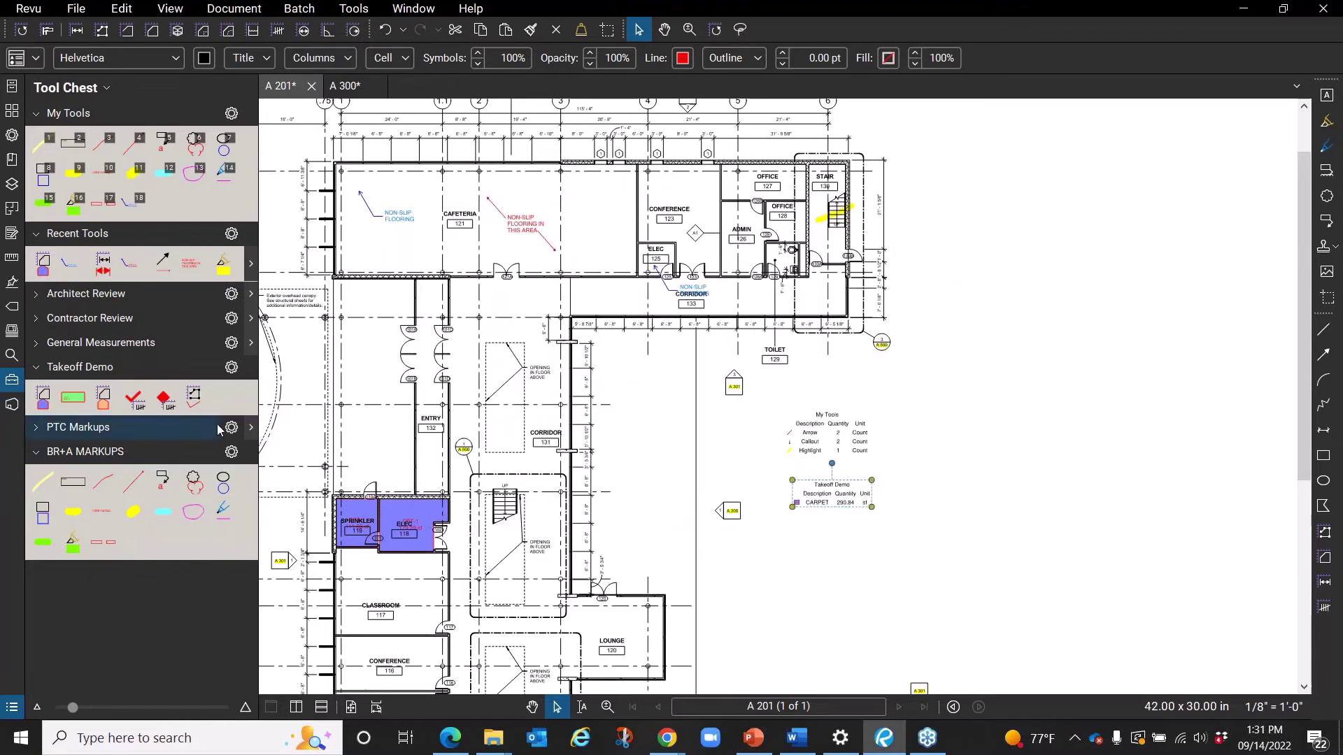
Review the Takeoff Demo set's options and the list of managed tool sets, leaving both unchanged.
click(232, 369)
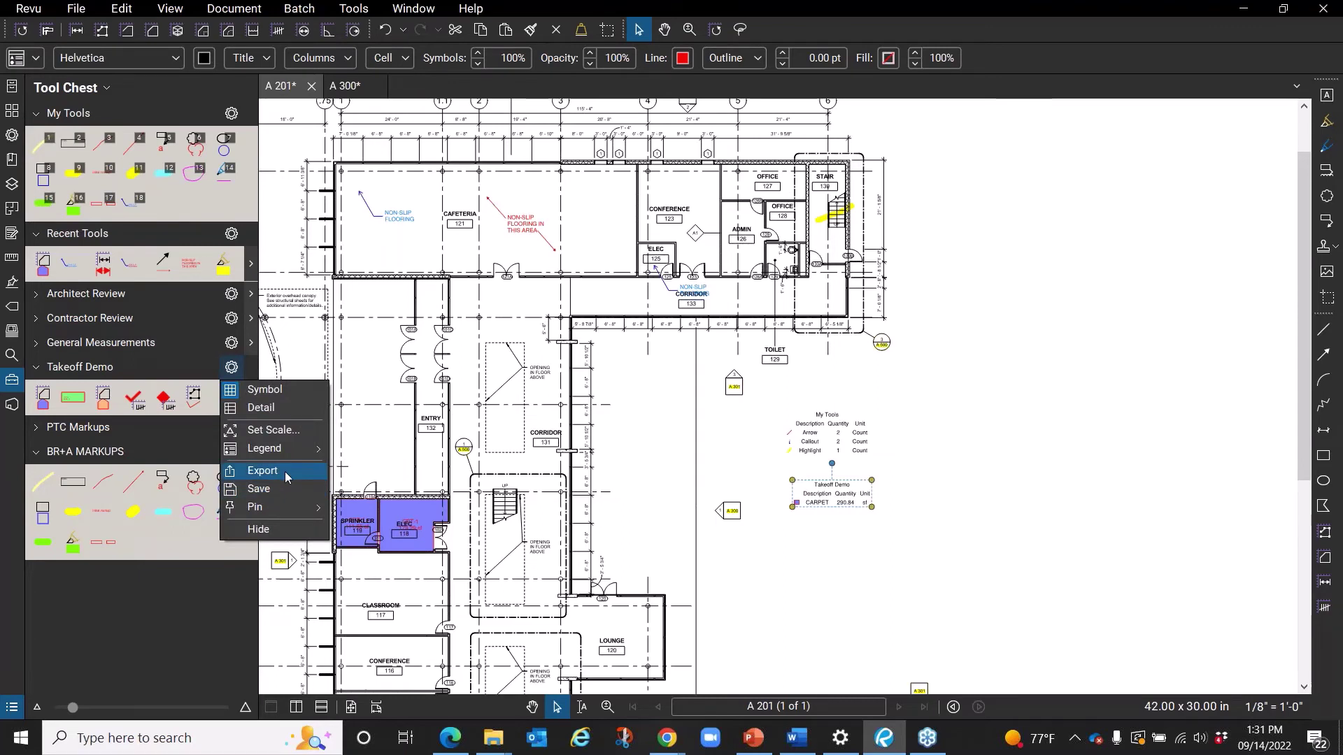
click(105, 88)
click(93, 282)
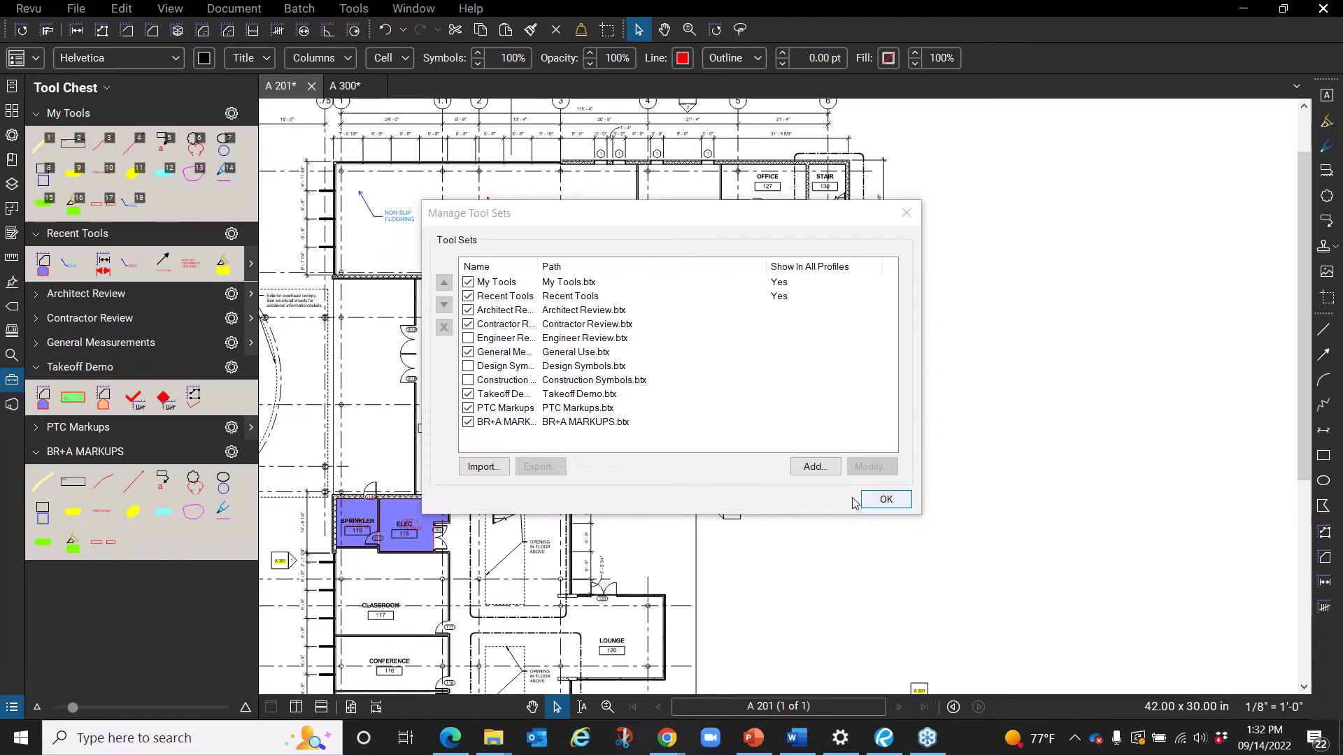
click(890, 508)
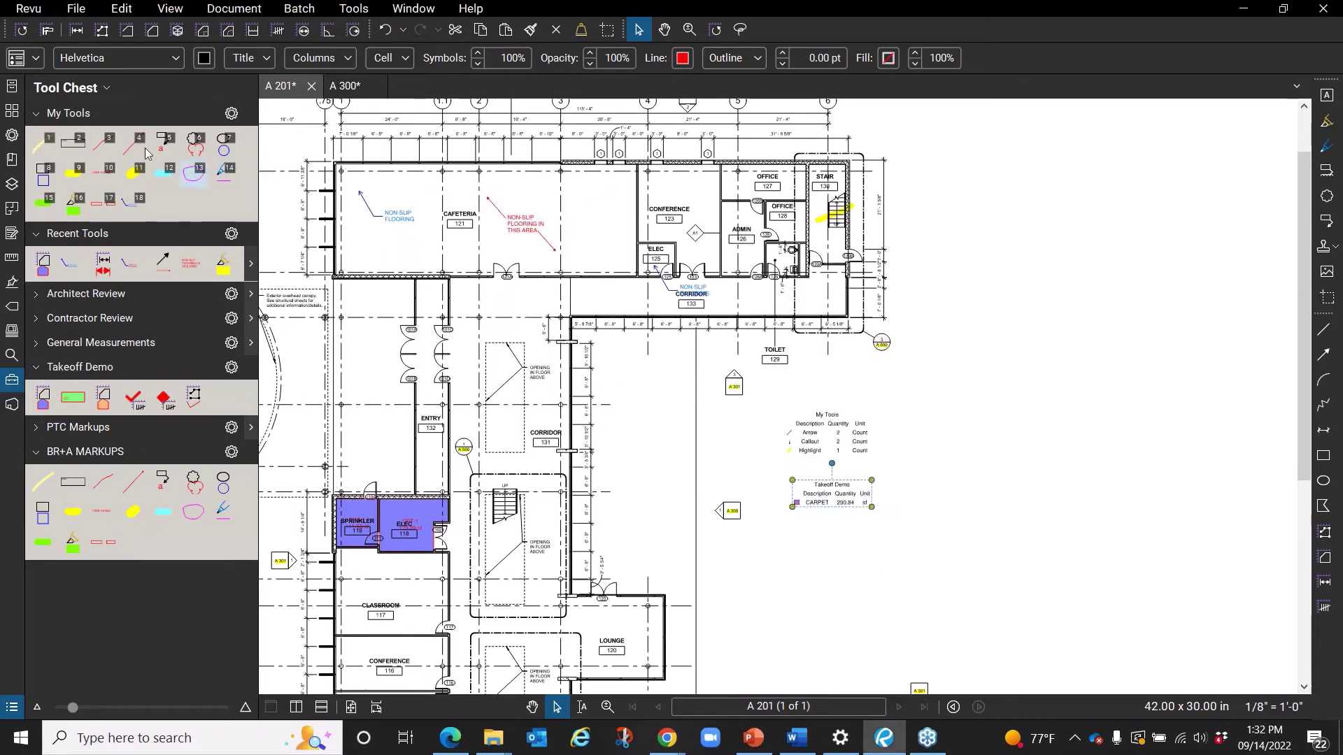
Open the drawing A 700.pdf from the Sheets folder.
click(79, 10)
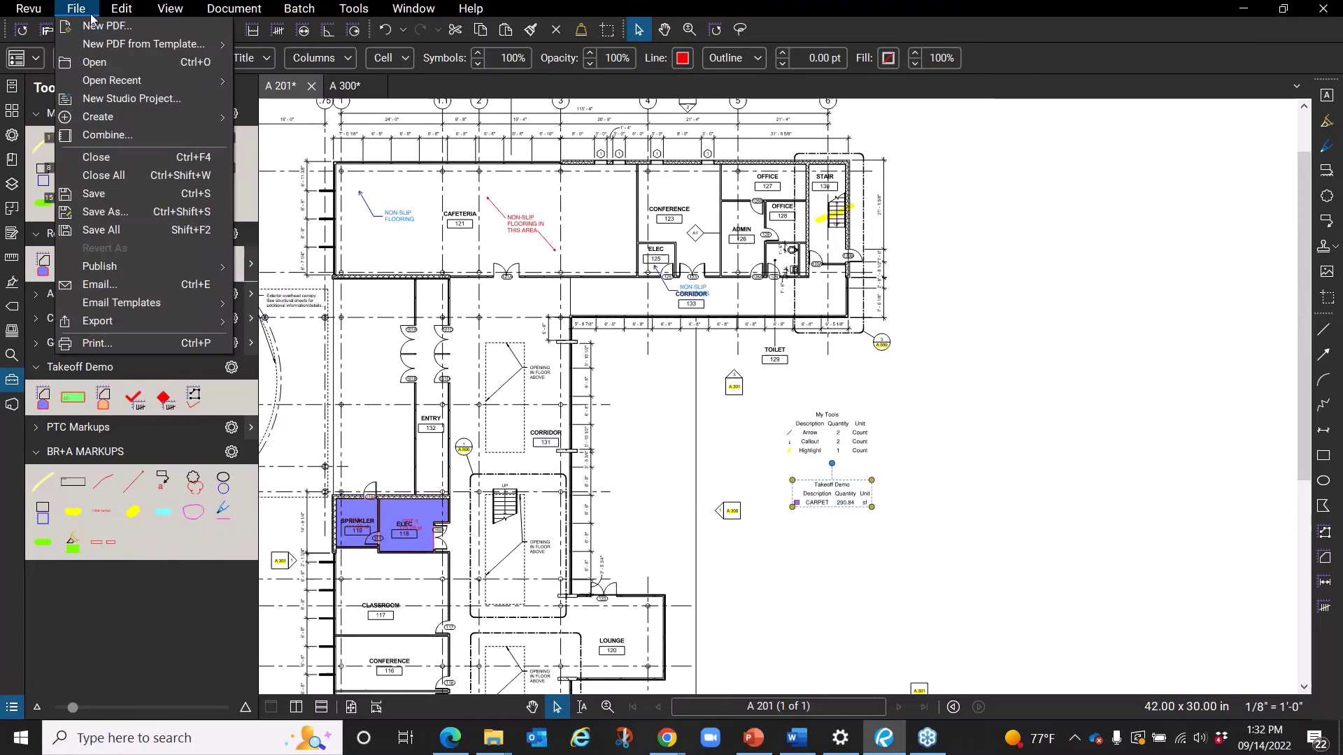
click(98, 62)
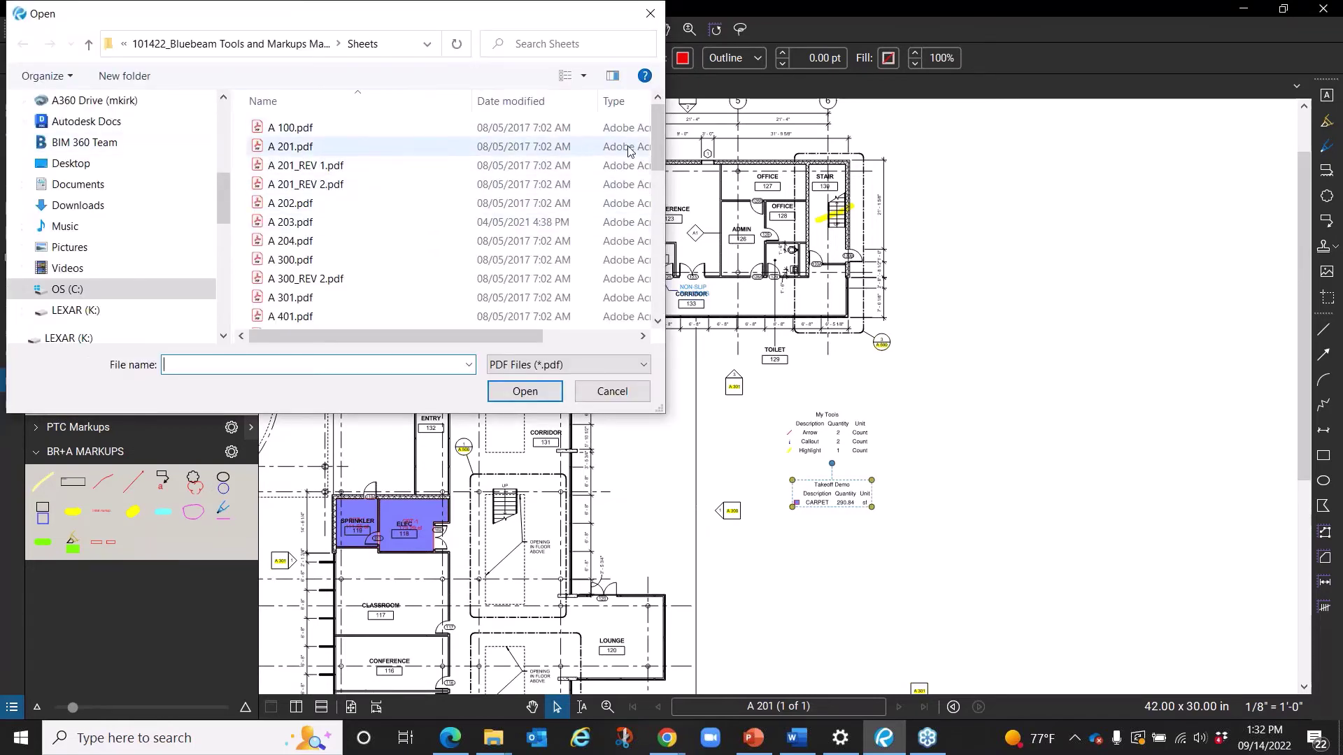
drag(650, 140, 650, 200)
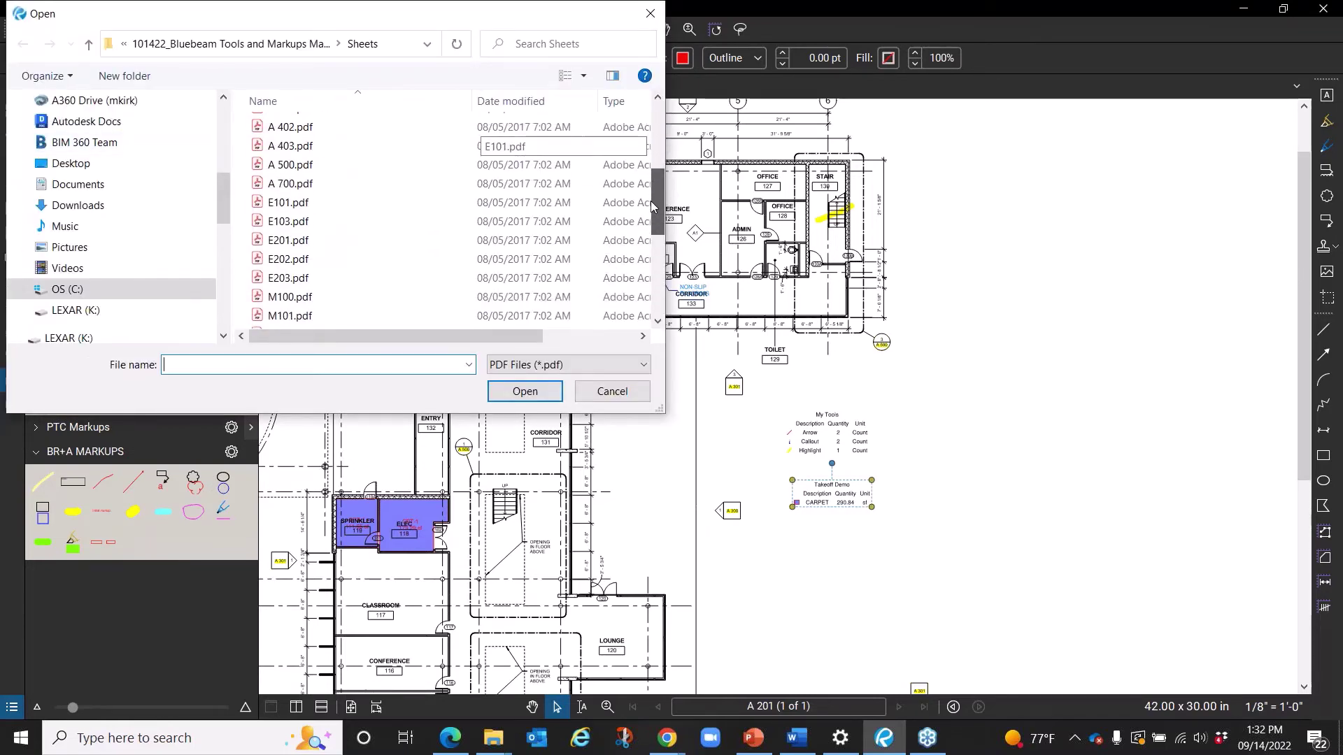
click(329, 183)
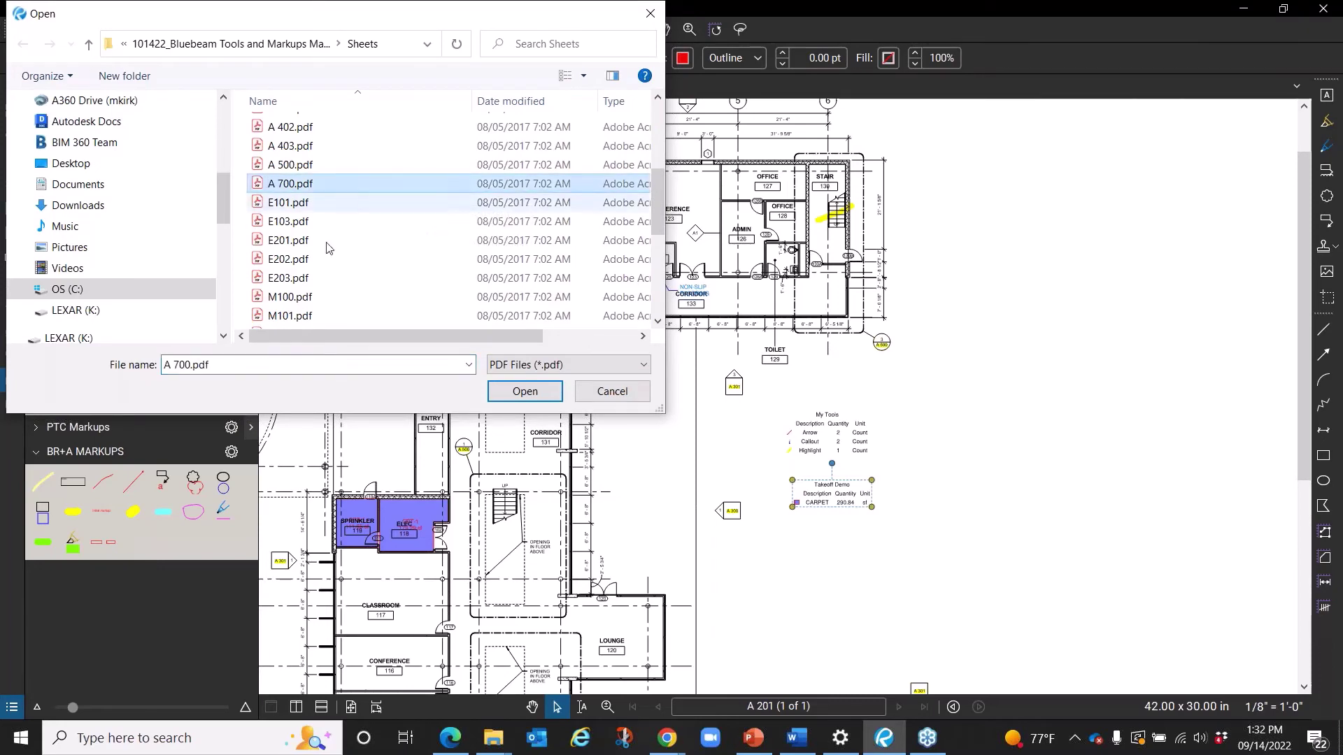
click(519, 392)
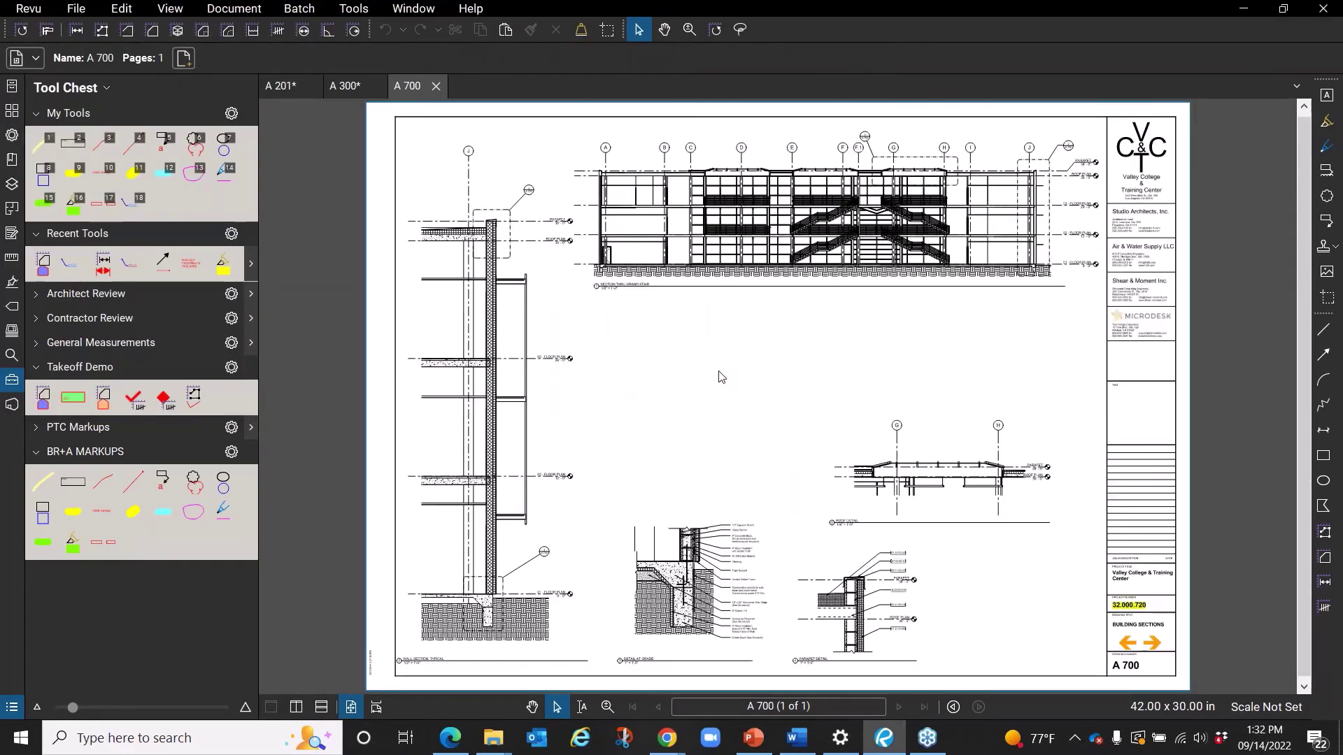
Compare the scales noted under the grade, parapet and roof details on sheet A 700, and bring up the sheet's measurement settings.
scroll(756, 577, up, 4)
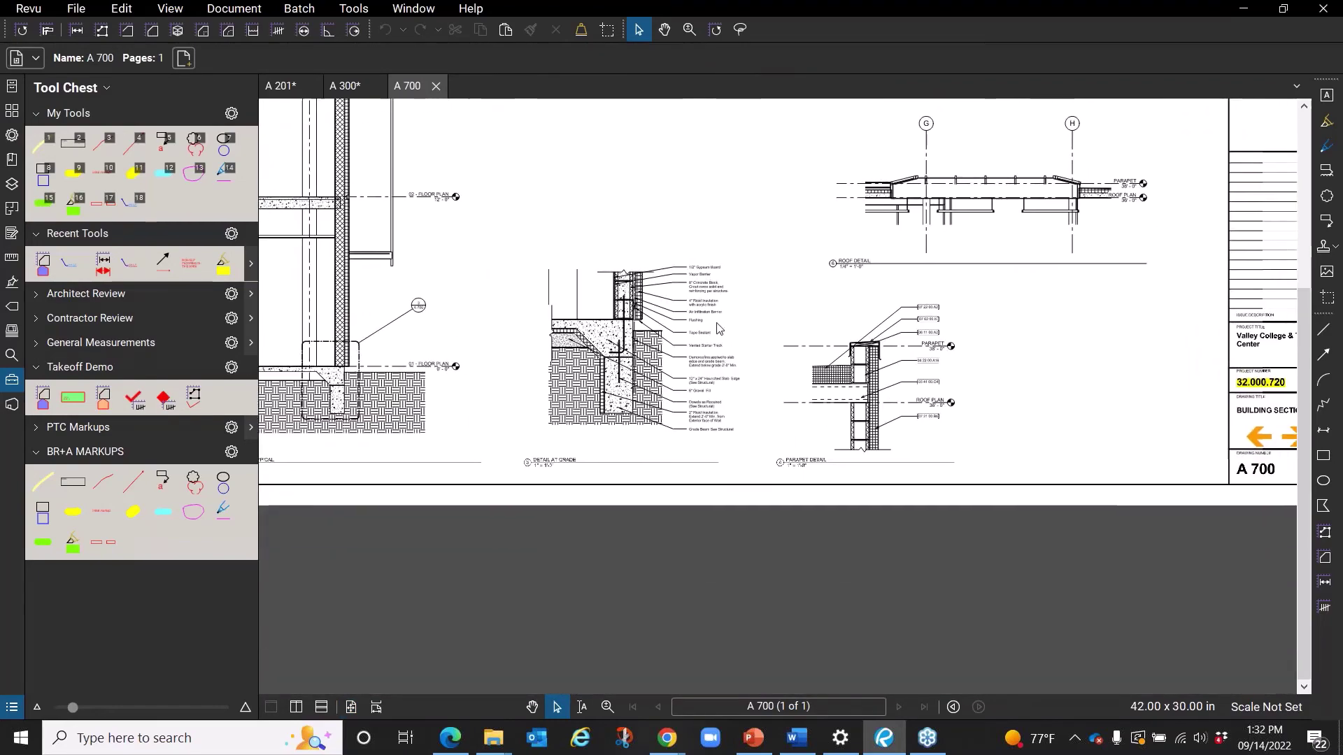
scroll(607, 456, up, 3)
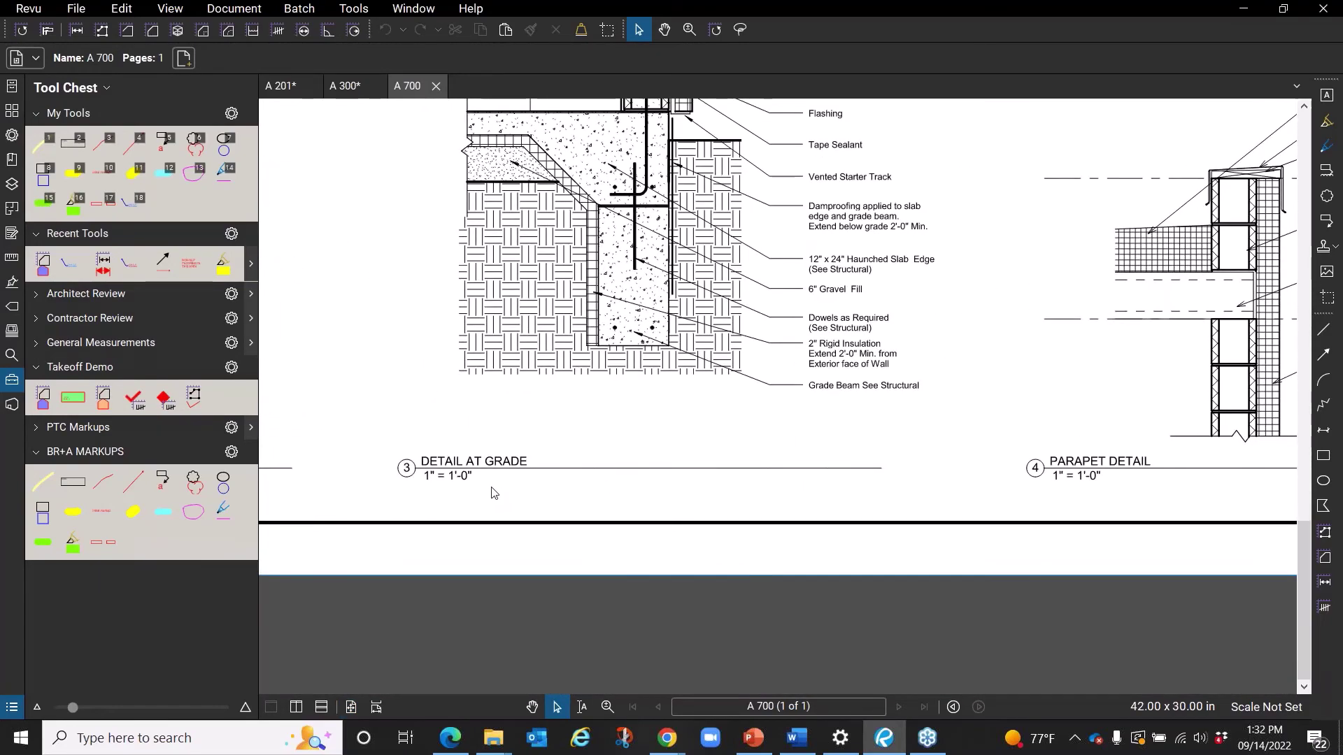
scroll(699, 476, down, 4)
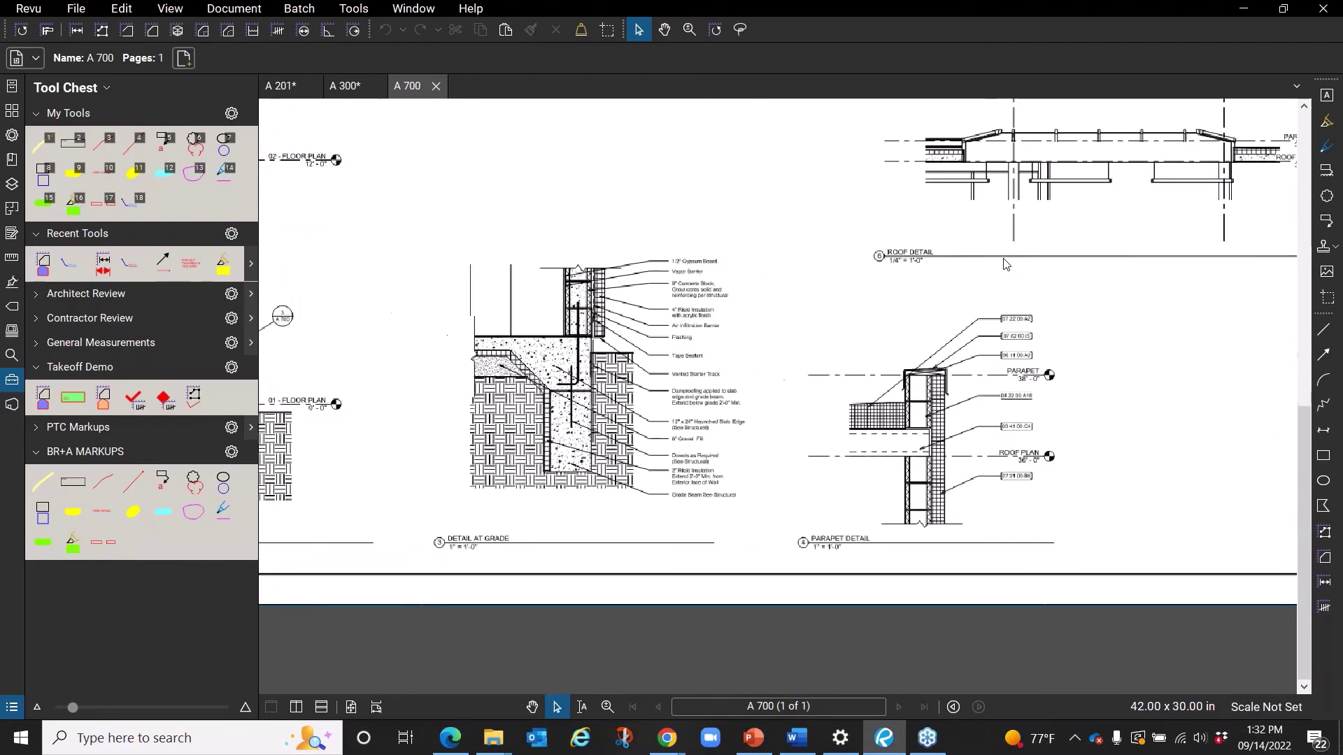
scroll(1004, 263, down, 4)
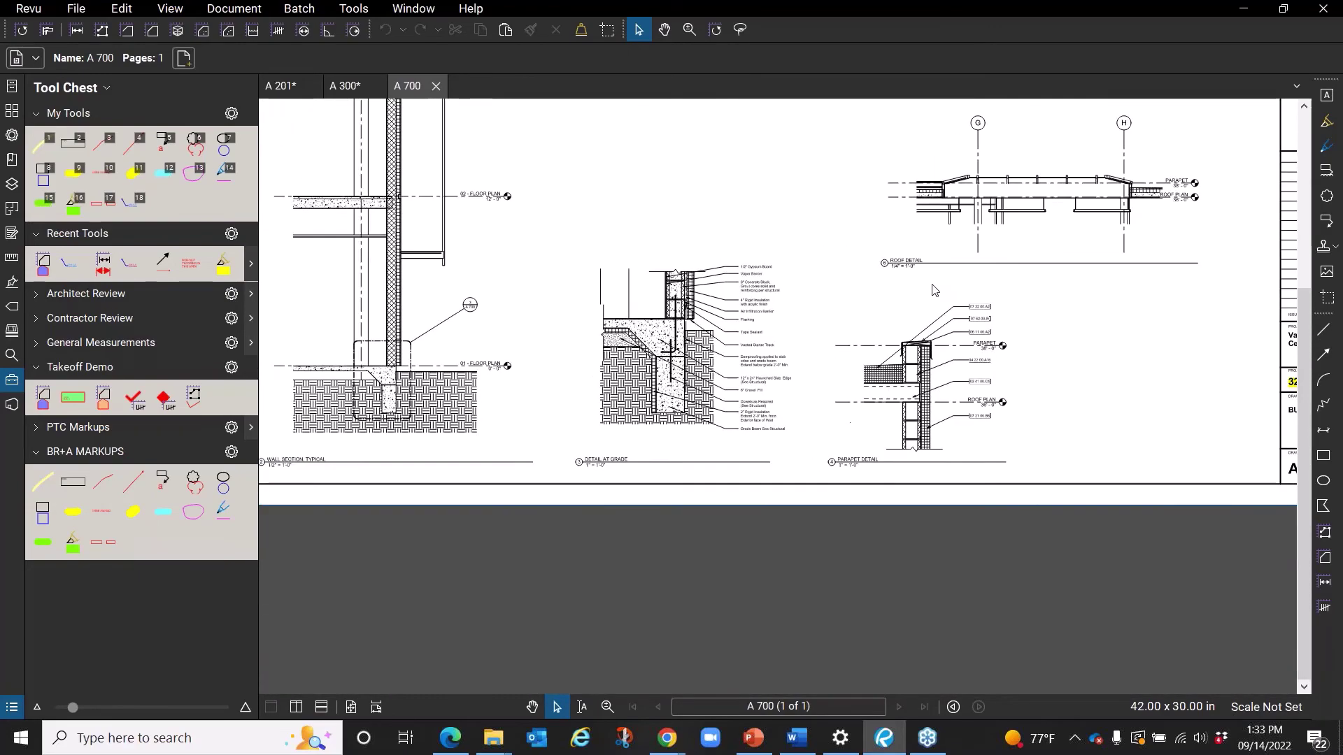
drag(934, 289, 796, 380)
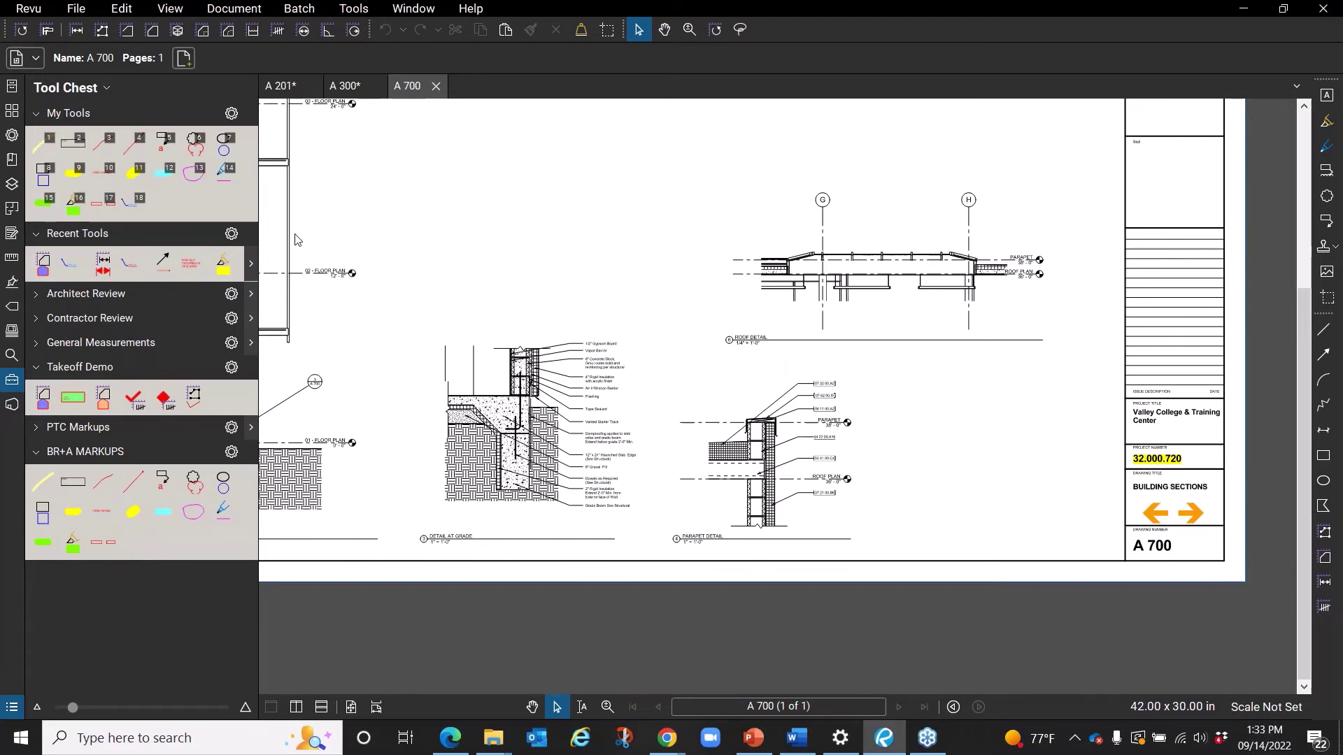
click(12, 260)
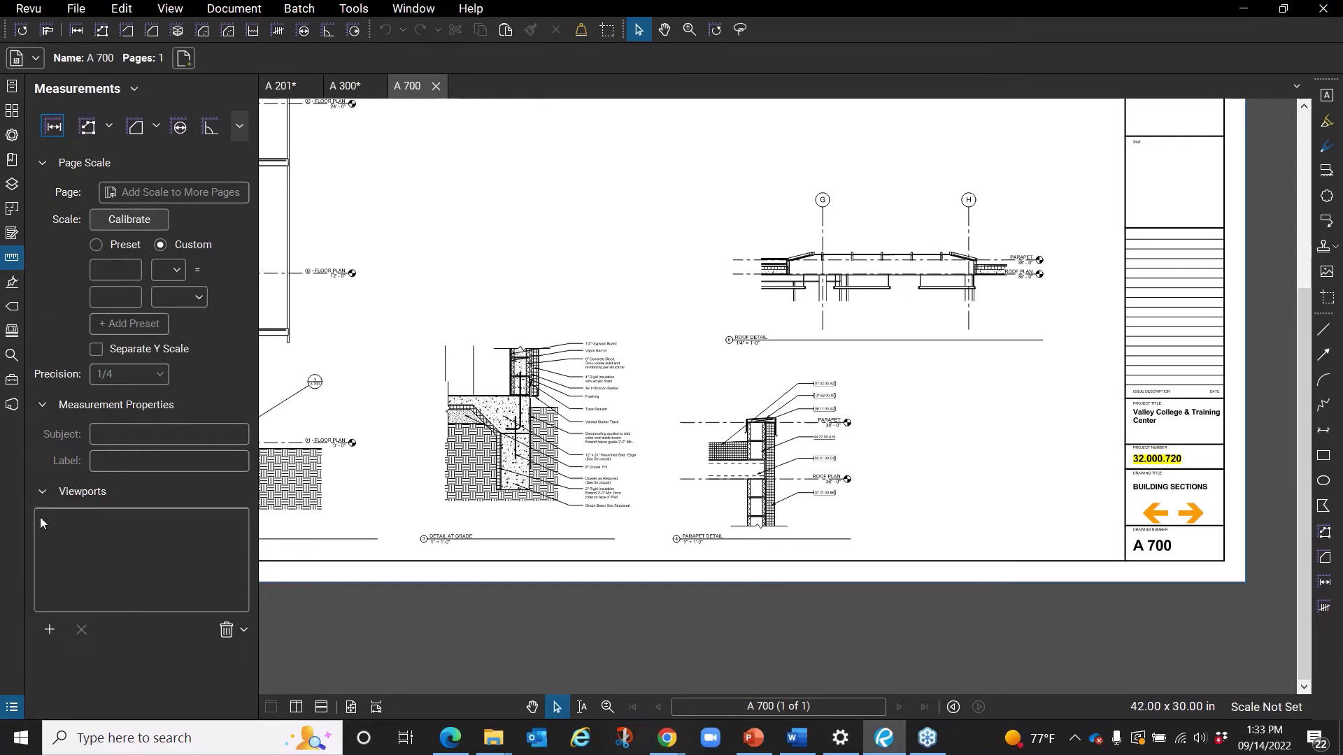
scroll(420, 549, up, 8)
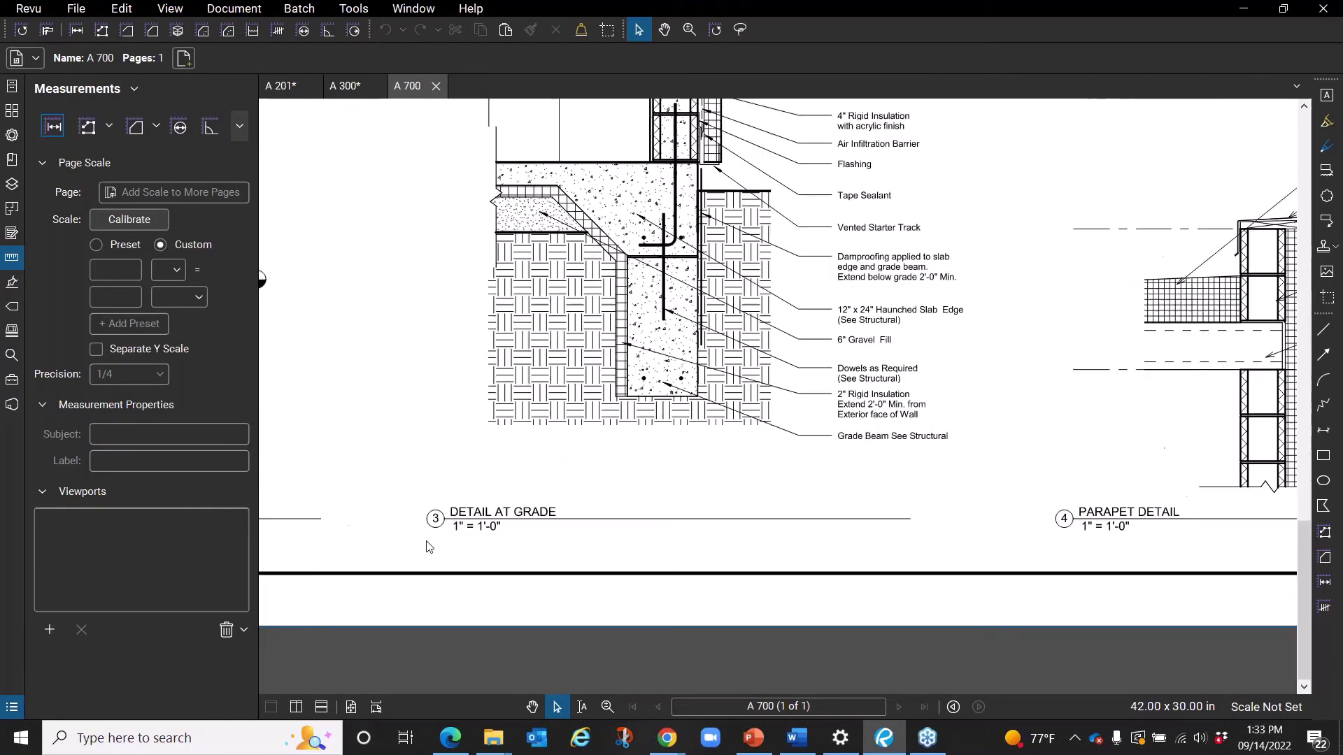
scroll(514, 507, down, 3)
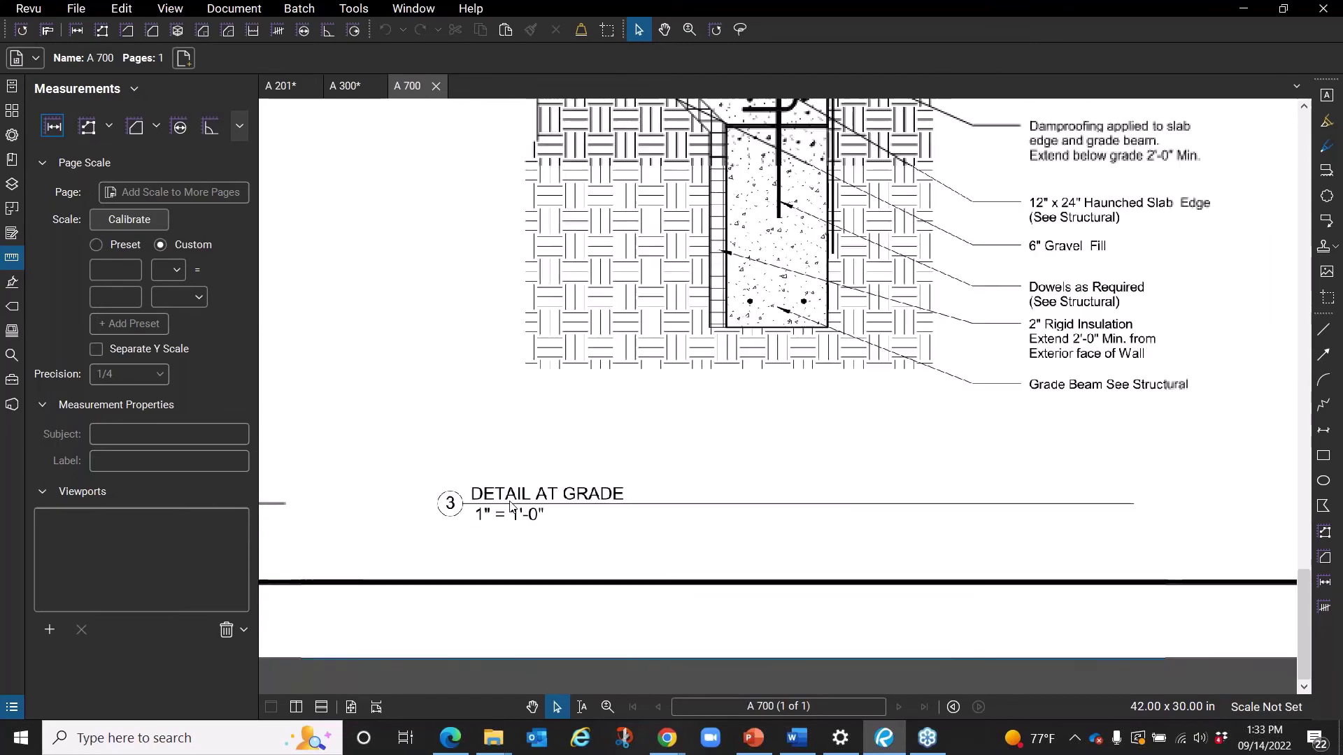
scroll(641, 505, down, 3)
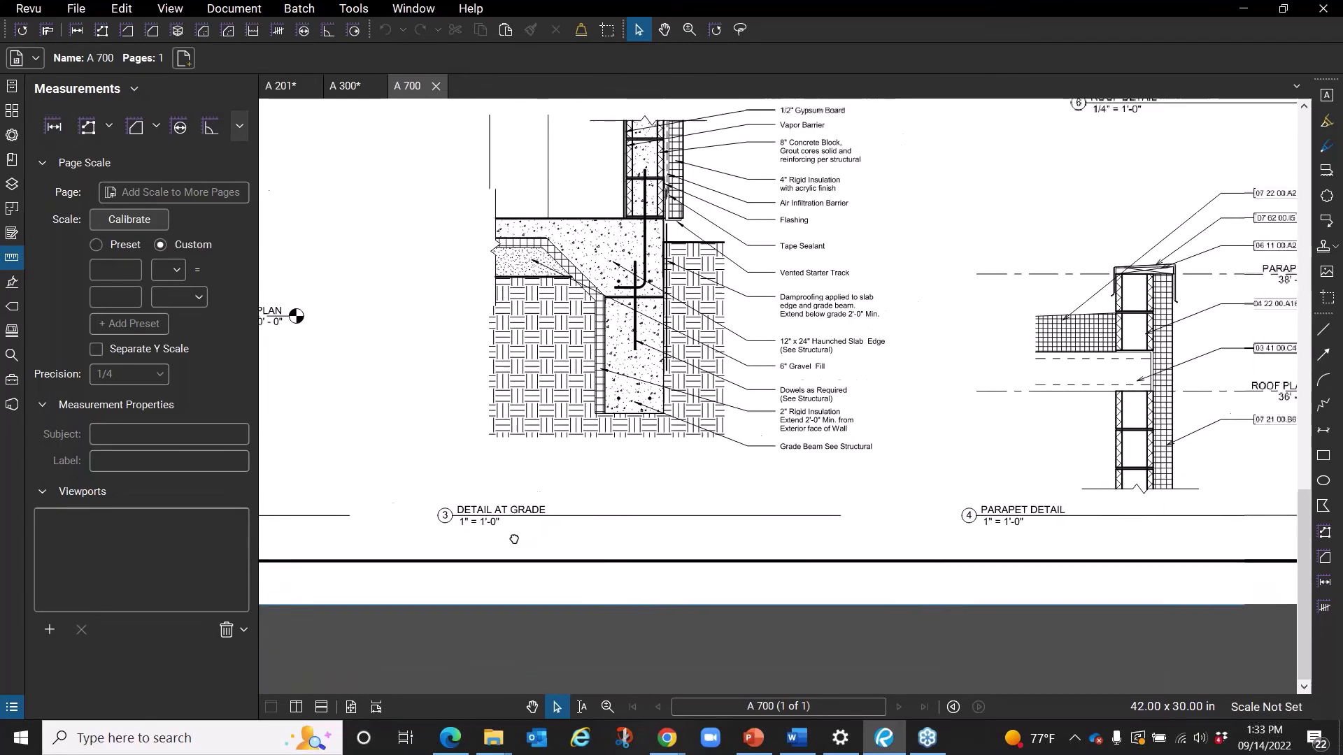
scroll(909, 469, down, 3)
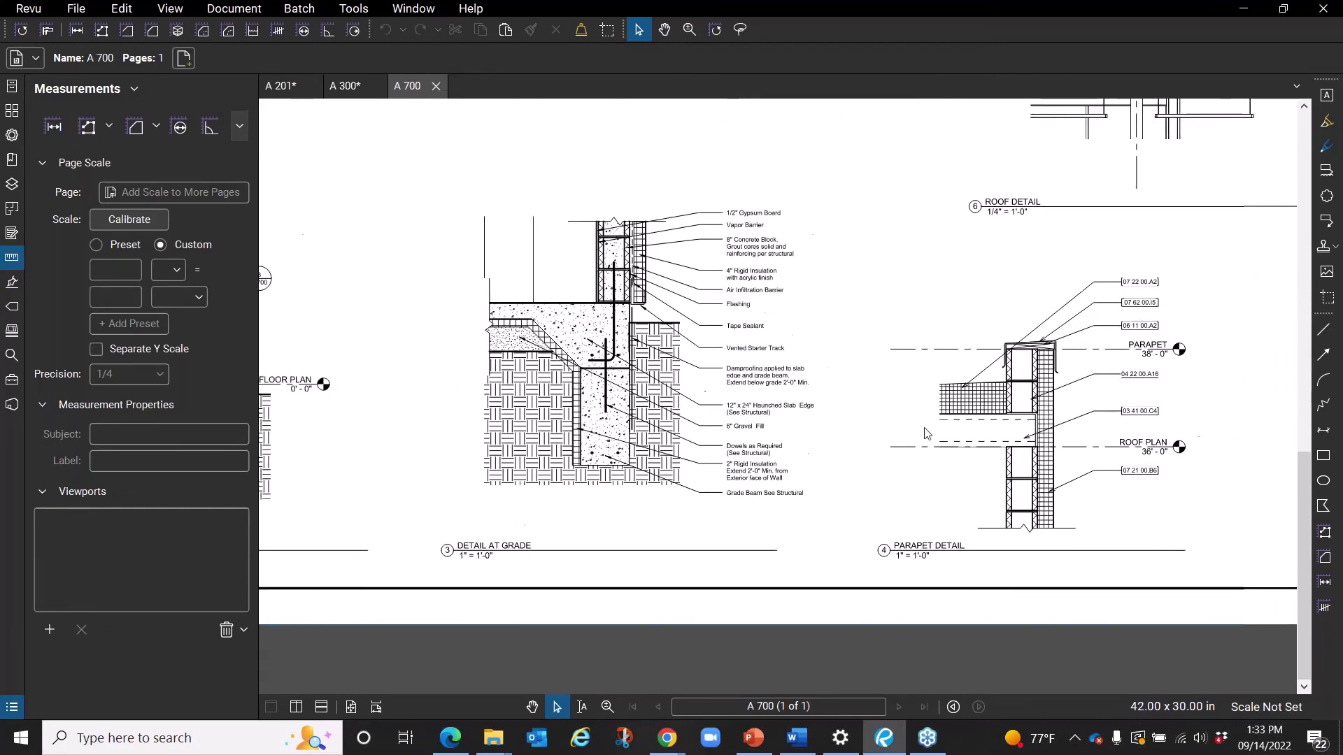
mouse_move(937, 476)
mouse_down()
mouse_move(912, 582)
mouse_move(888, 572)
mouse_up()
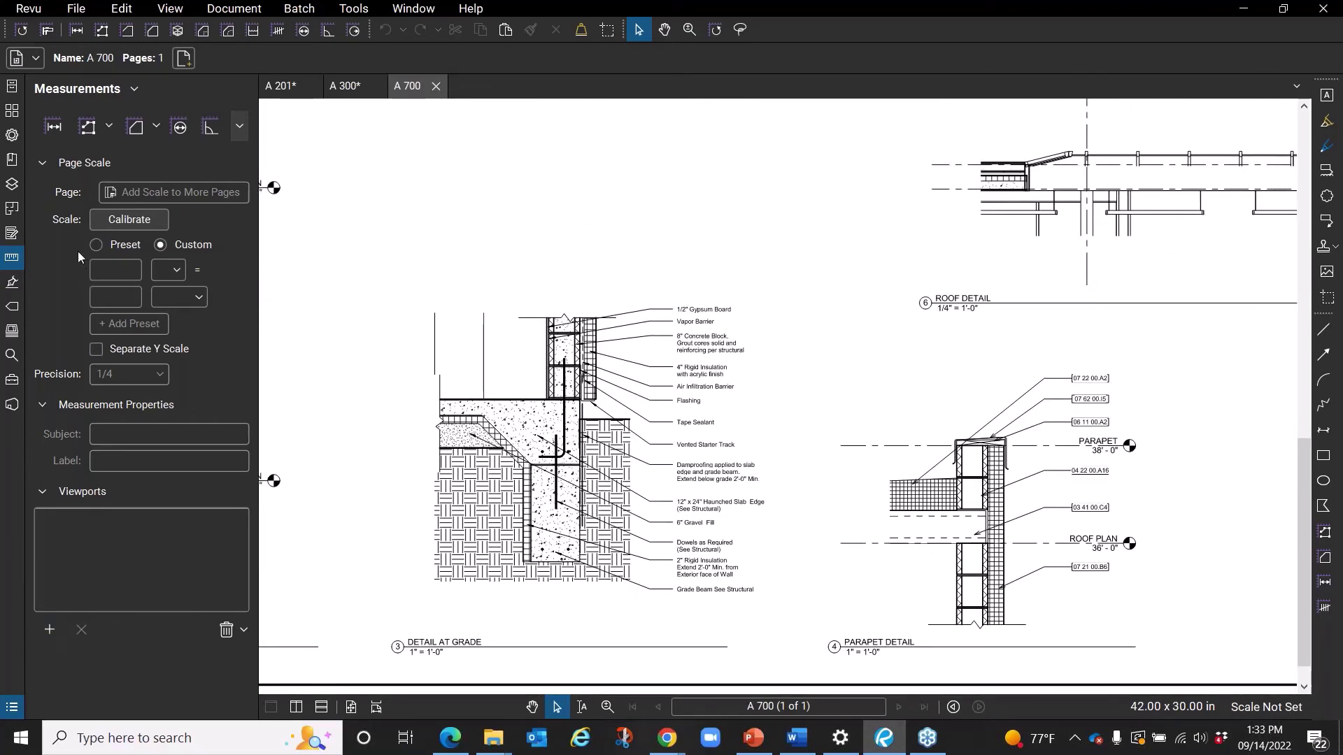
Add a viewport region around the grade detail on sheet A 700 and label it DETAIL AT GRADE.
click(49, 630)
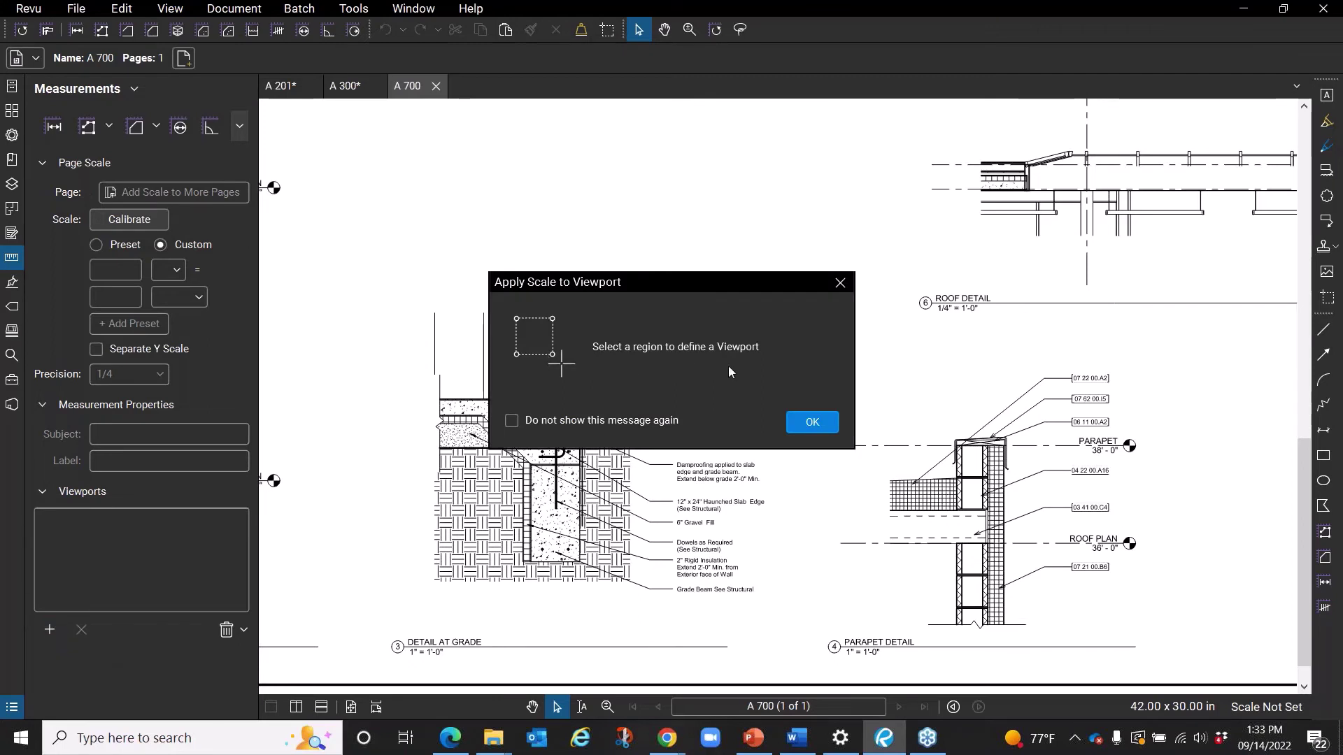
click(814, 422)
mouse_move(398, 284)
mouse_down()
mouse_move(535, 445)
mouse_move(775, 630)
mouse_up()
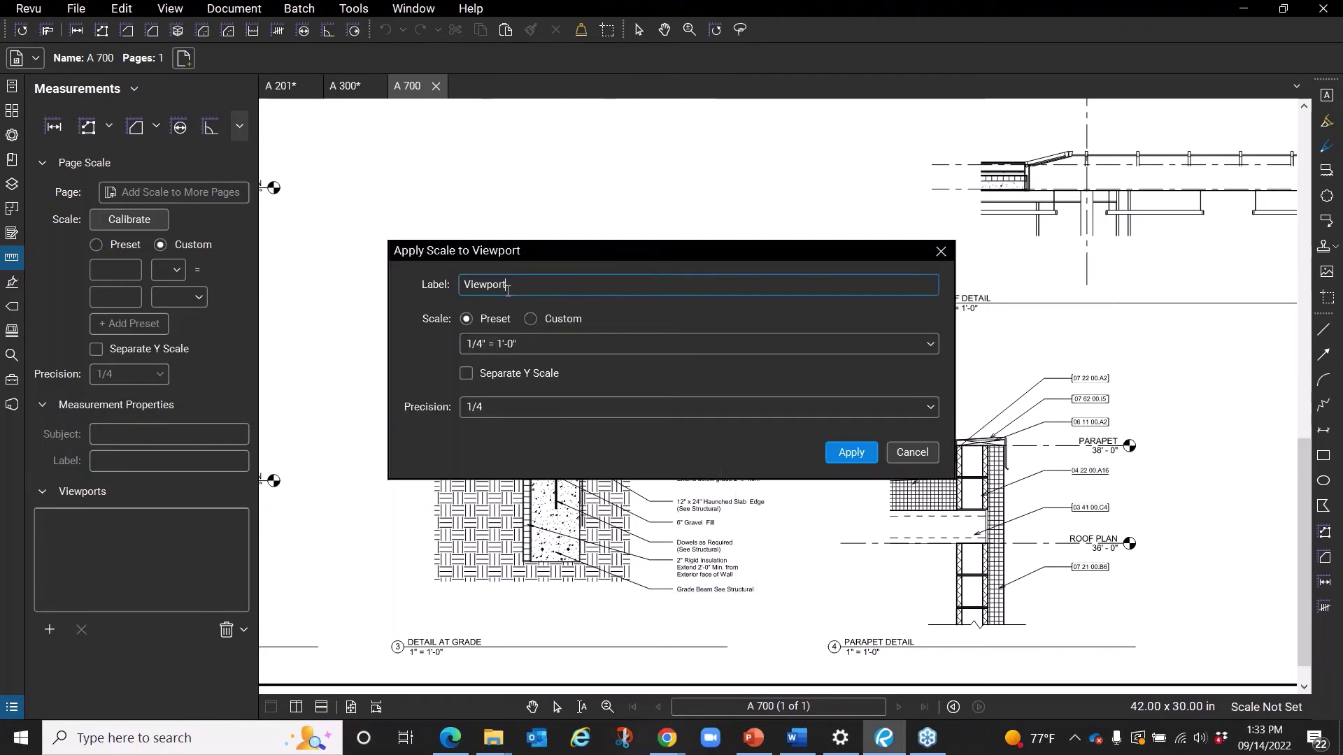
drag(510, 285, 431, 284)
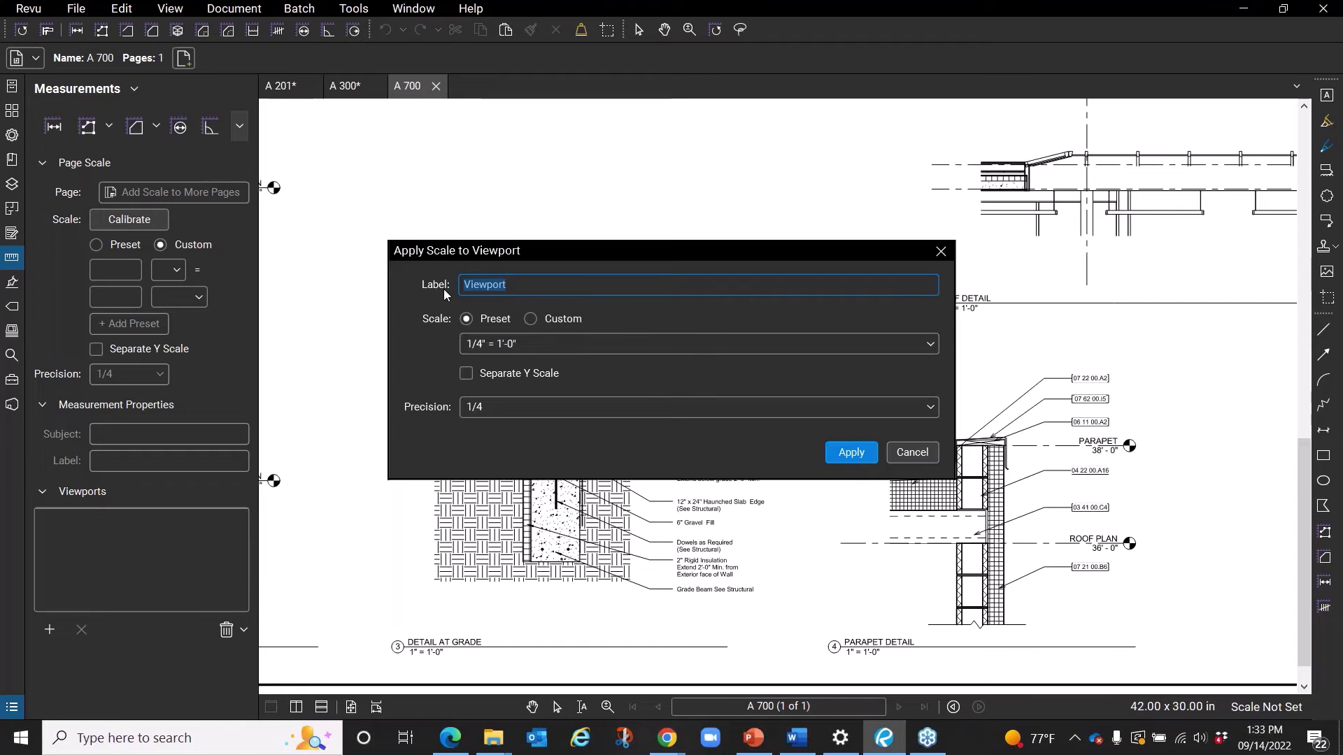
text(DETAIL AT GRAE)
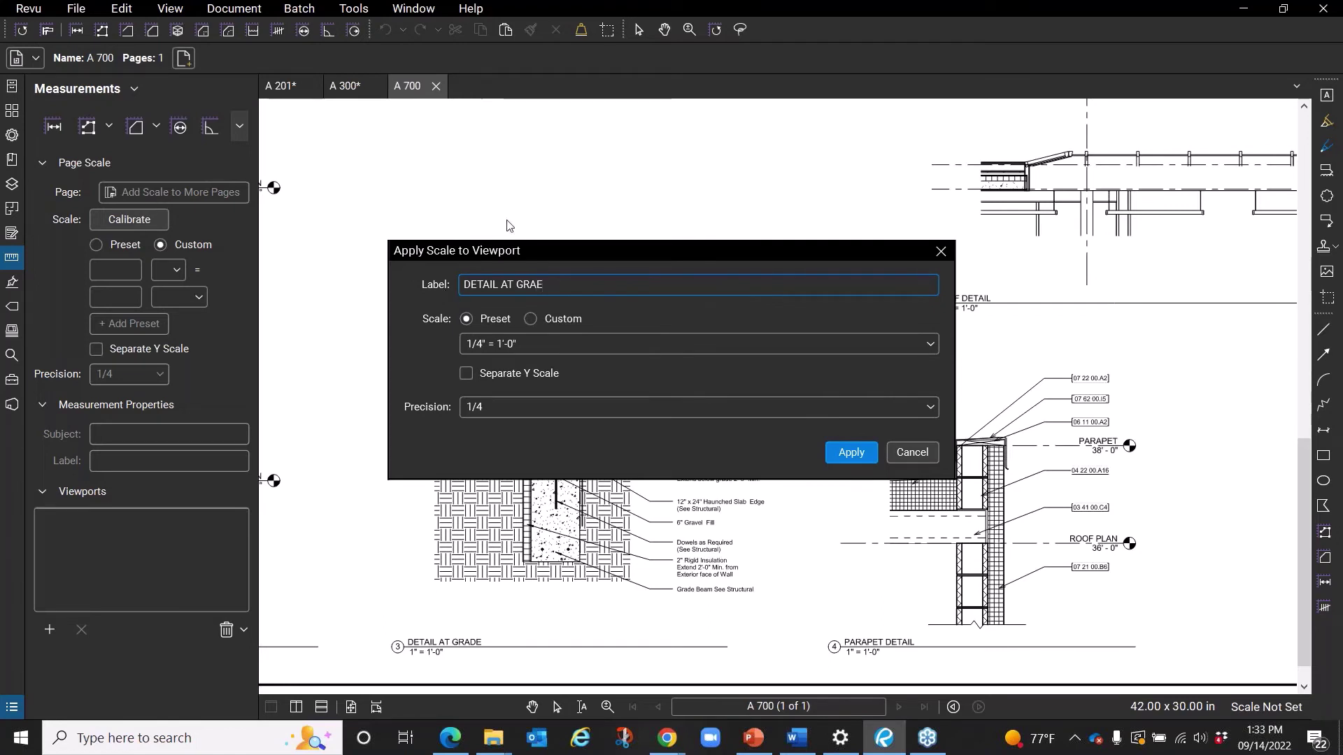
key(Left)
text(D)
Give the grade detail's viewport the preset scale 1" = 1'-0" and a precision of 1/8, and apply it.
click(930, 344)
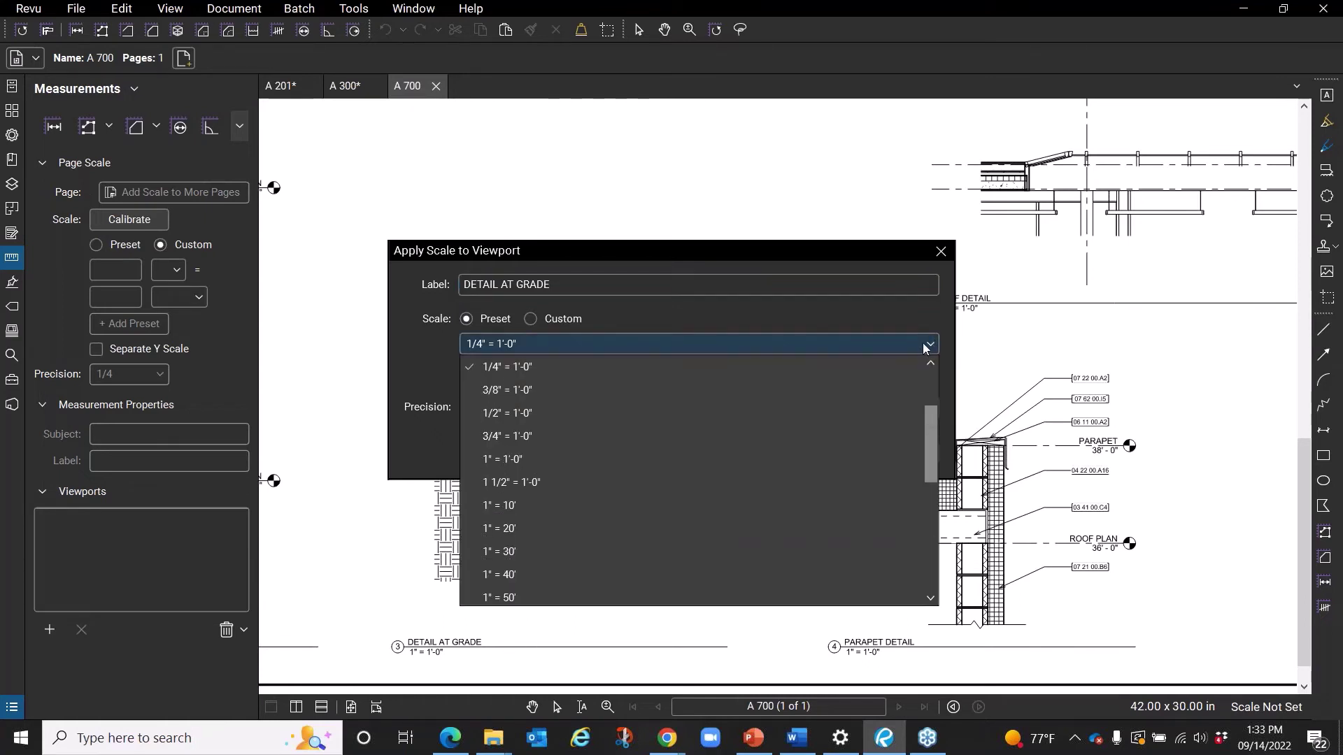
click(497, 459)
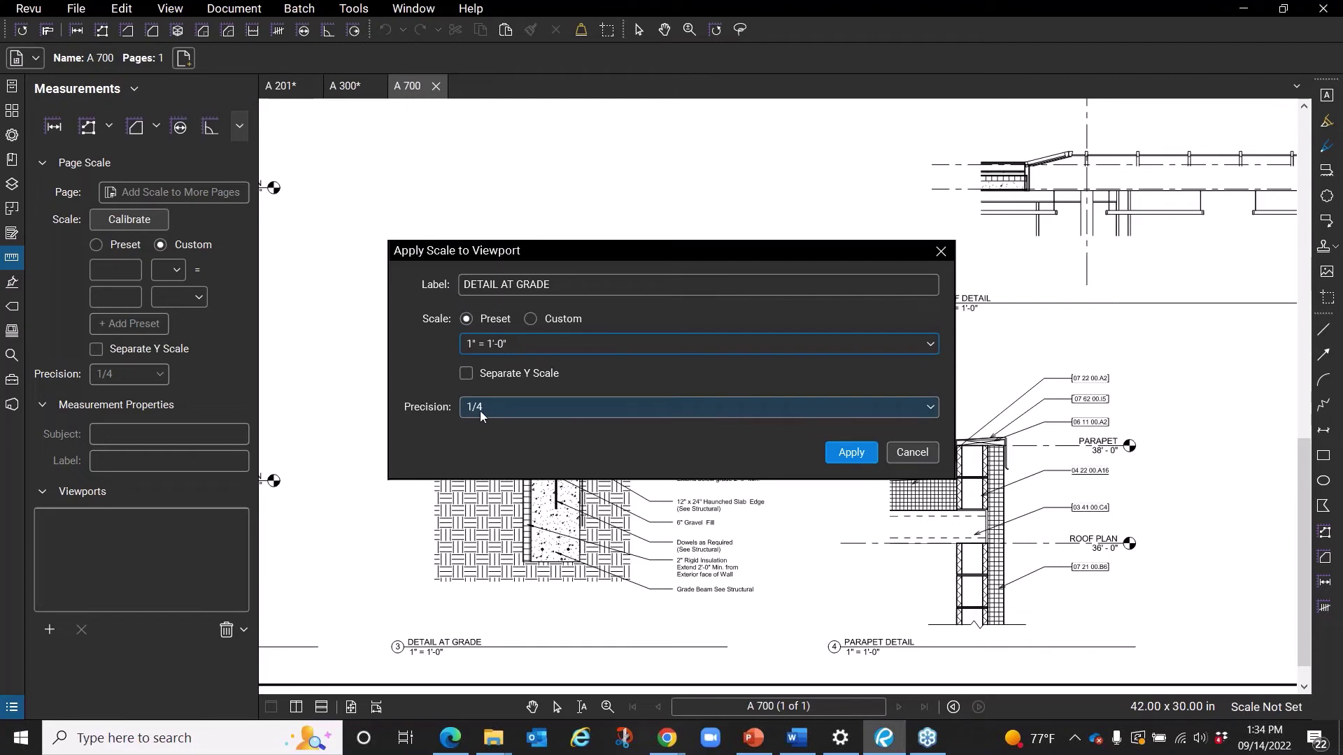
click(930, 408)
click(486, 501)
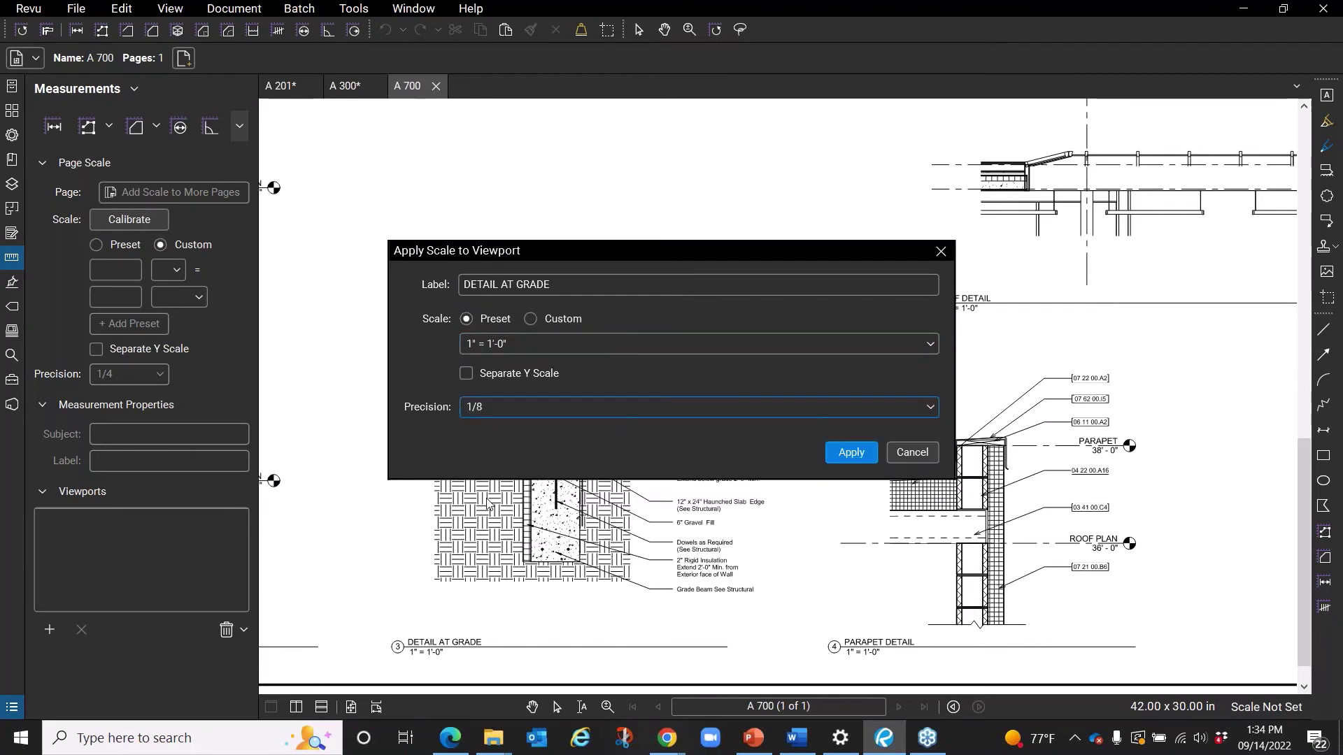
click(858, 456)
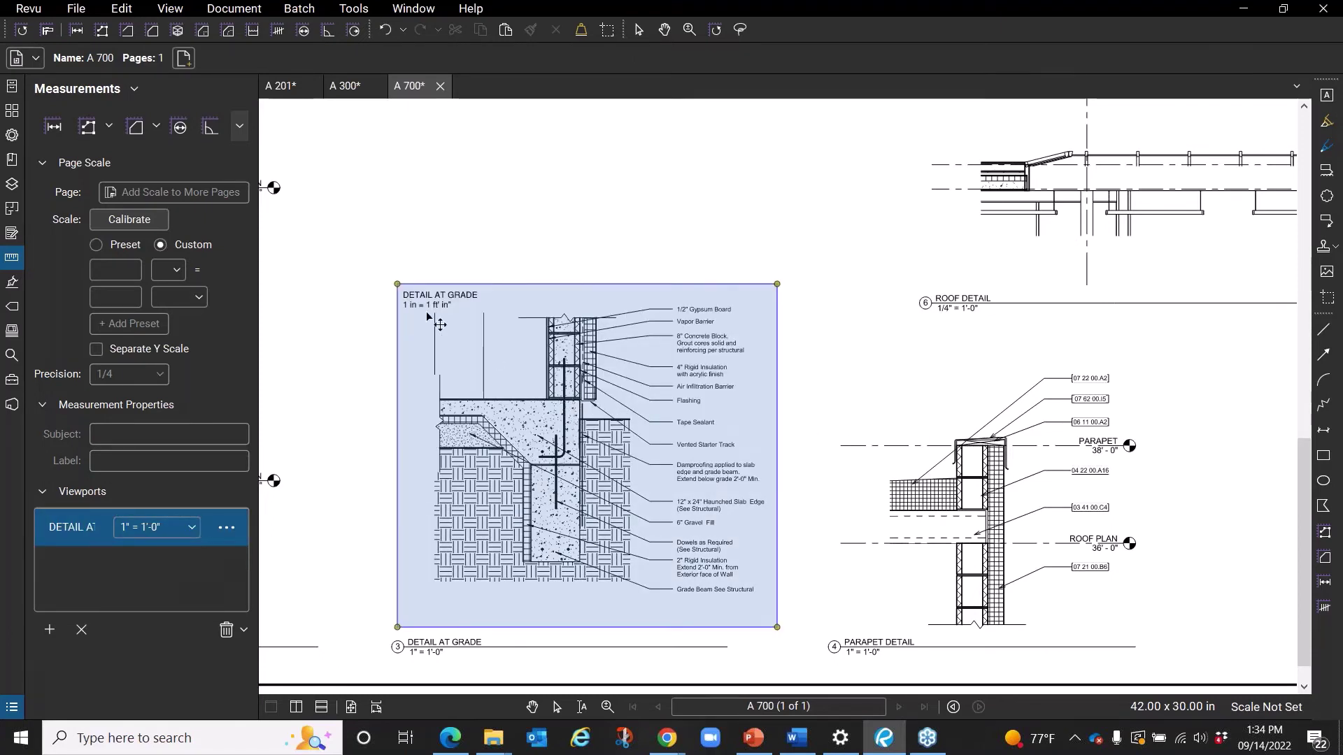
scroll(897, 340, down, 3)
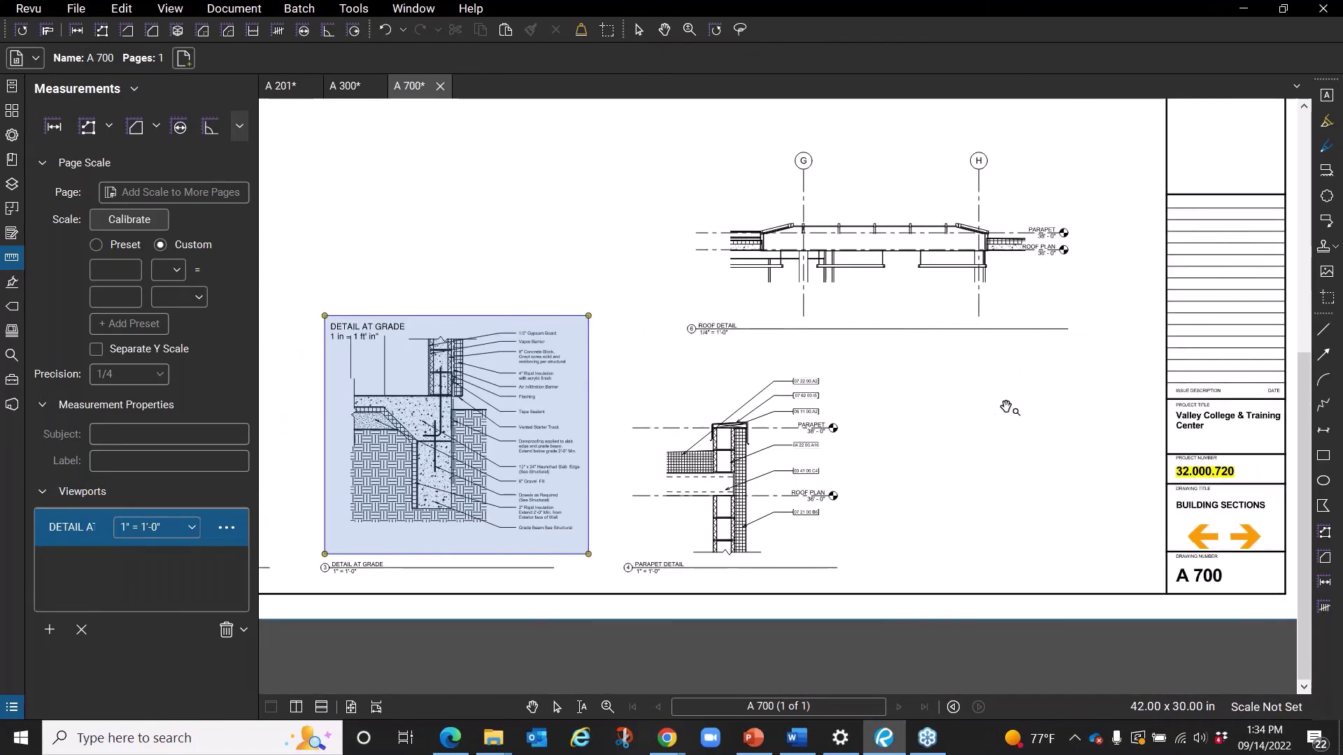
key(Escape)
Add a viewport around the roof detail, labelled ROOF DETAIL, with the preset scale 1/4" = 1'-0" and a precision of 1/8.
scroll(621, 279, up, 1)
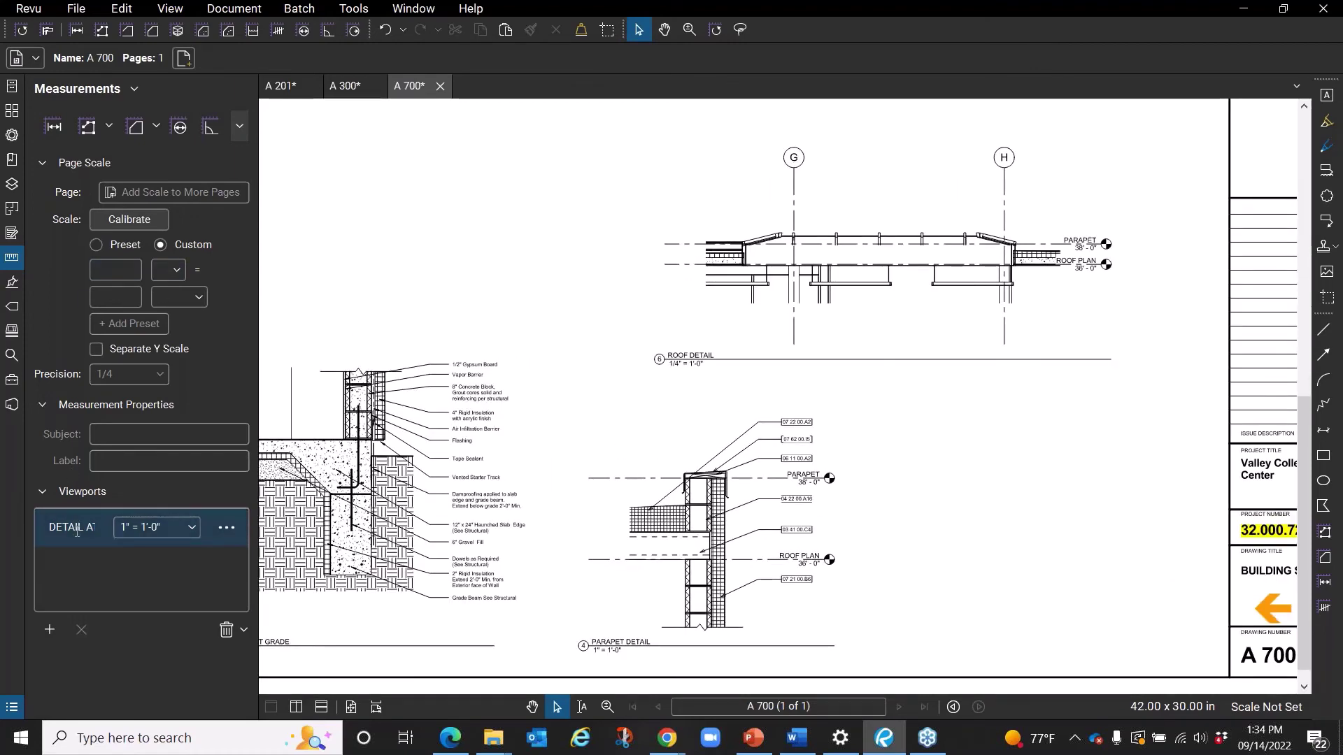
click(49, 630)
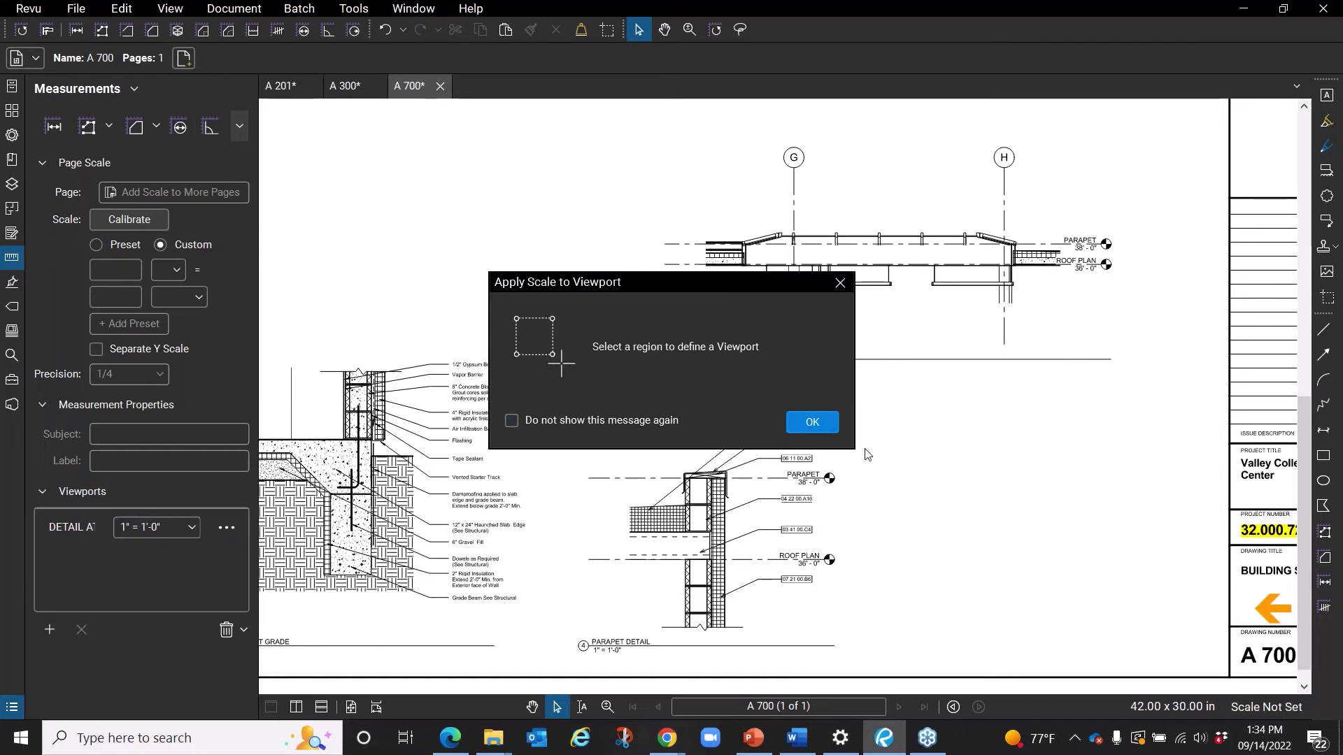
click(801, 421)
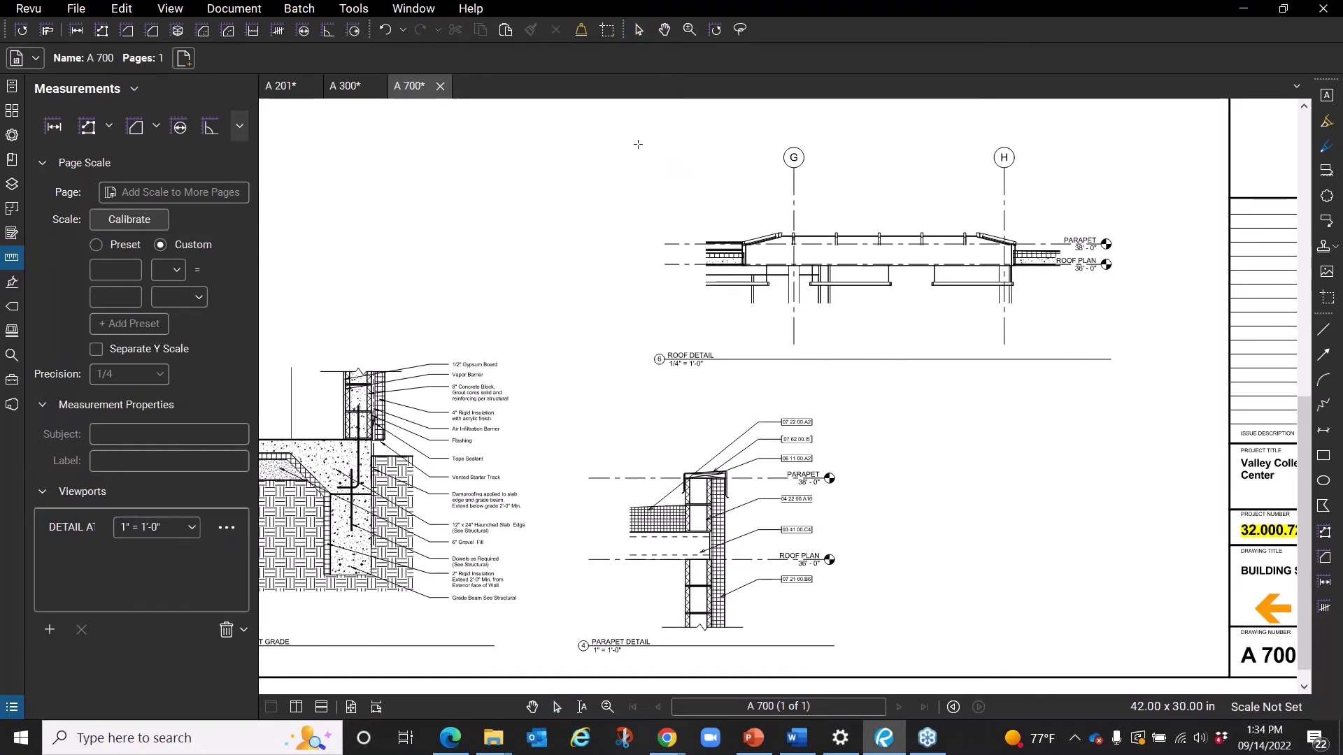
drag(636, 138, 1143, 353)
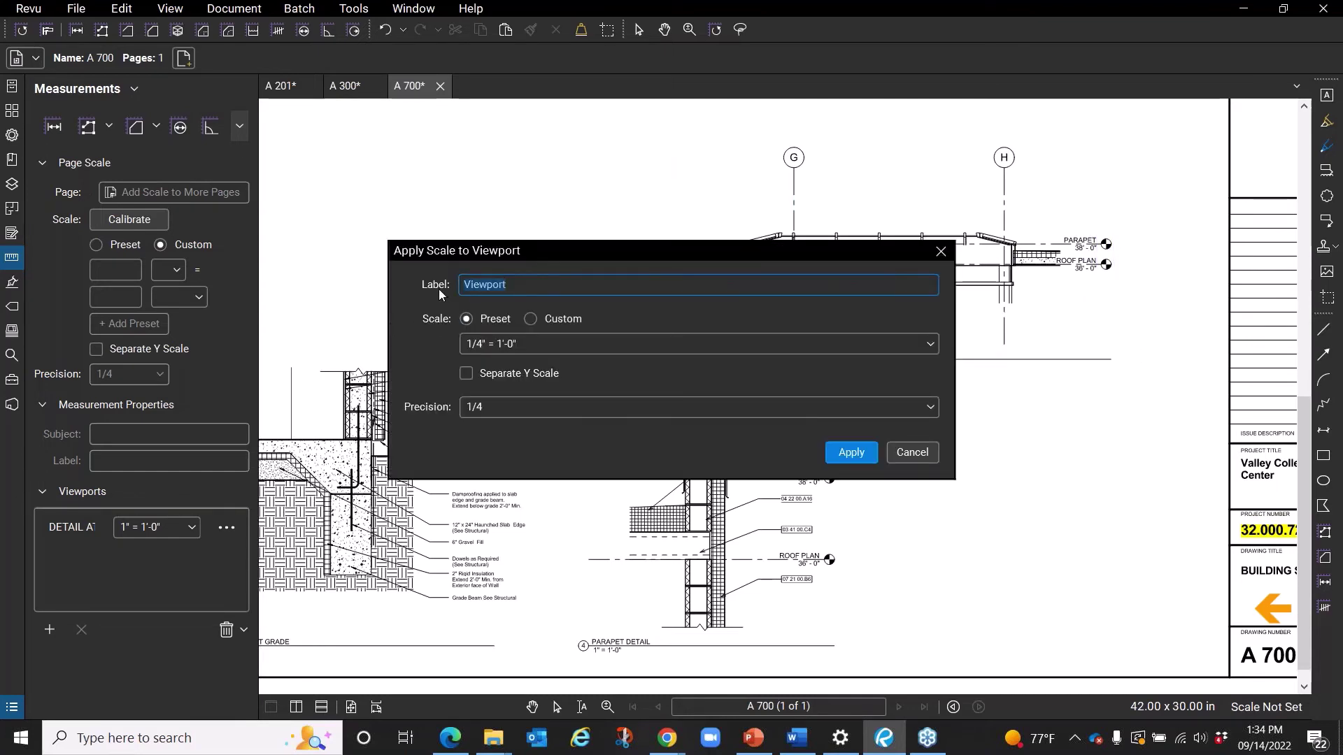
text(ROOF DETAIL)
drag(687, 251, 553, 200)
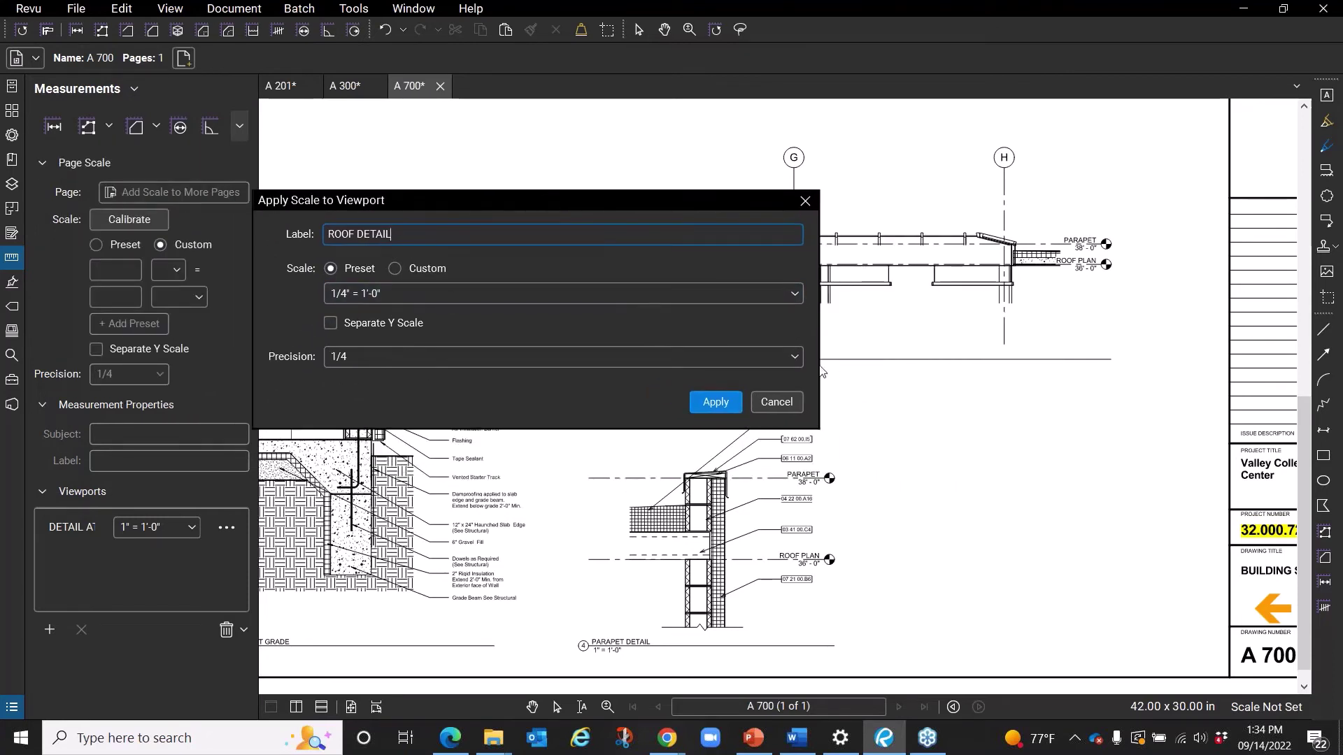
click(795, 357)
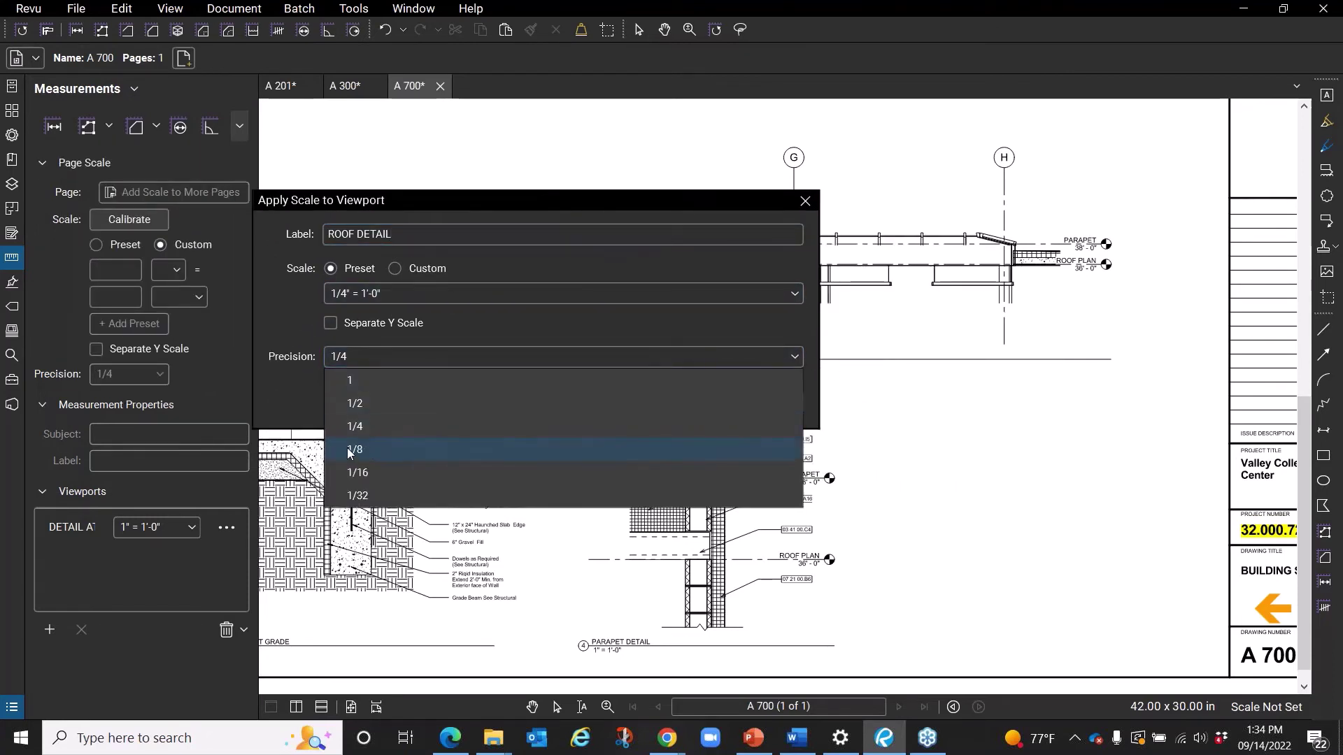
click(348, 448)
click(718, 403)
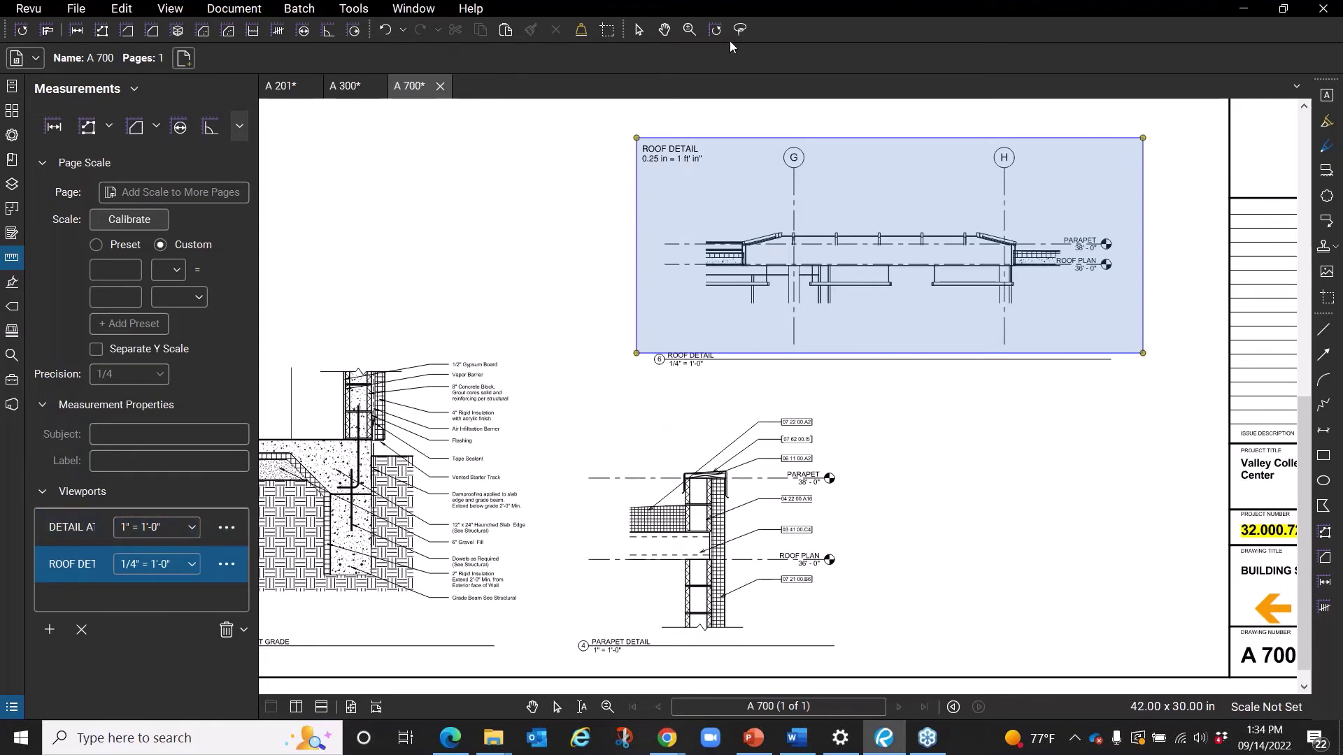
Place a length measurement across the base of the grade beam in the grade detail.
scroll(656, 340, down, 2)
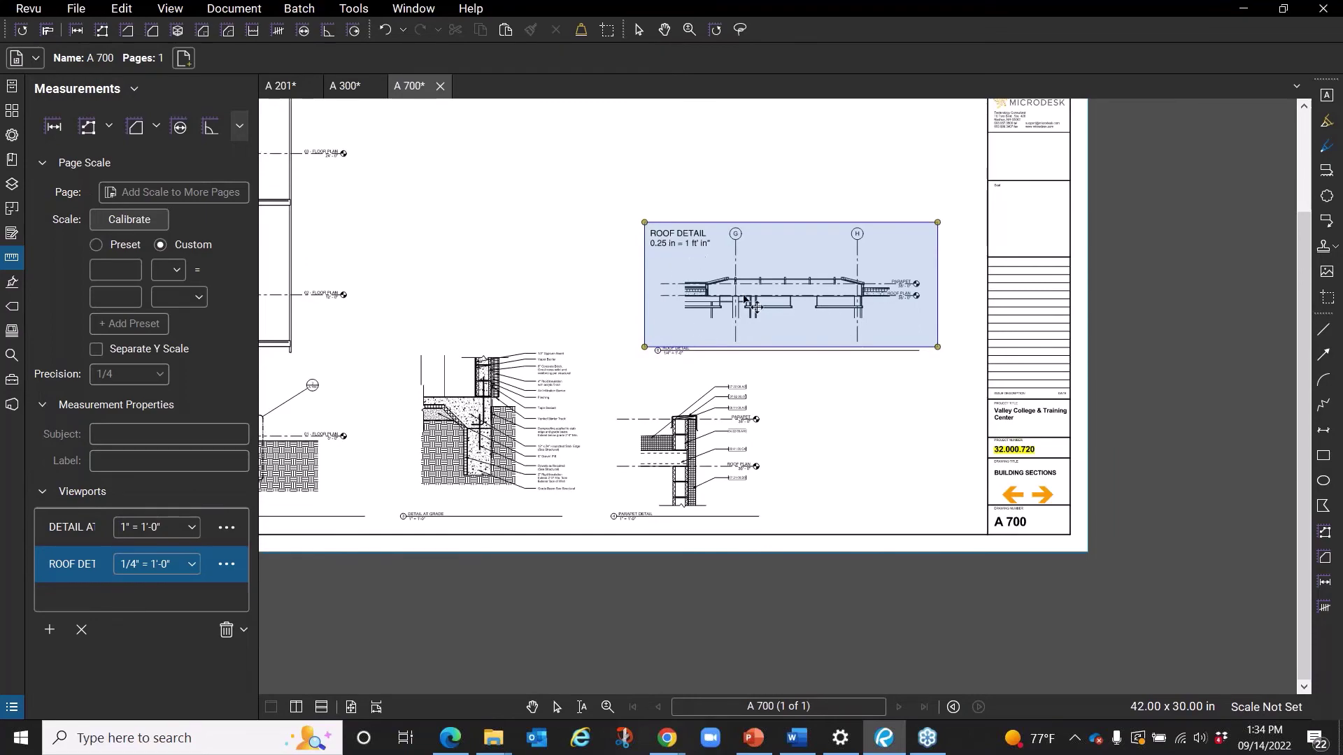
scroll(750, 301, up, 2)
scroll(790, 299, down, 3)
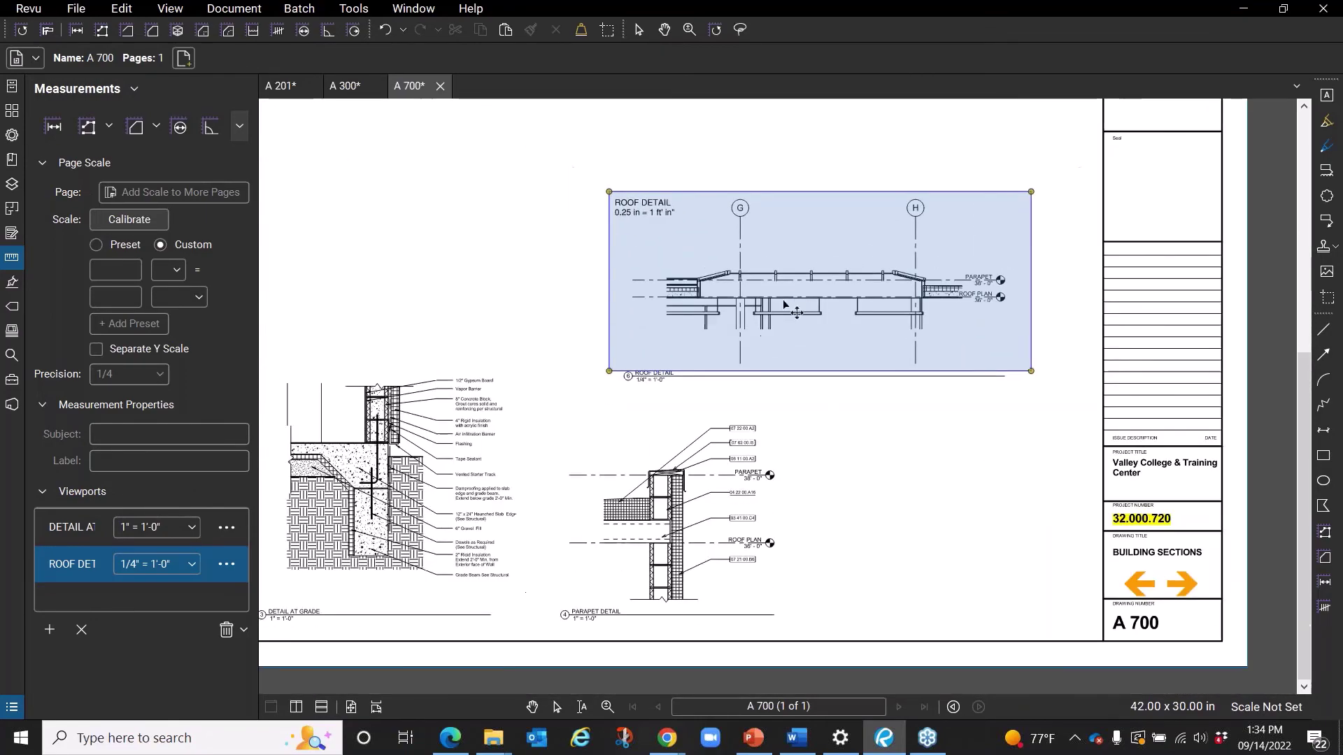
scroll(538, 385, up, 1)
scroll(538, 385, up, 2)
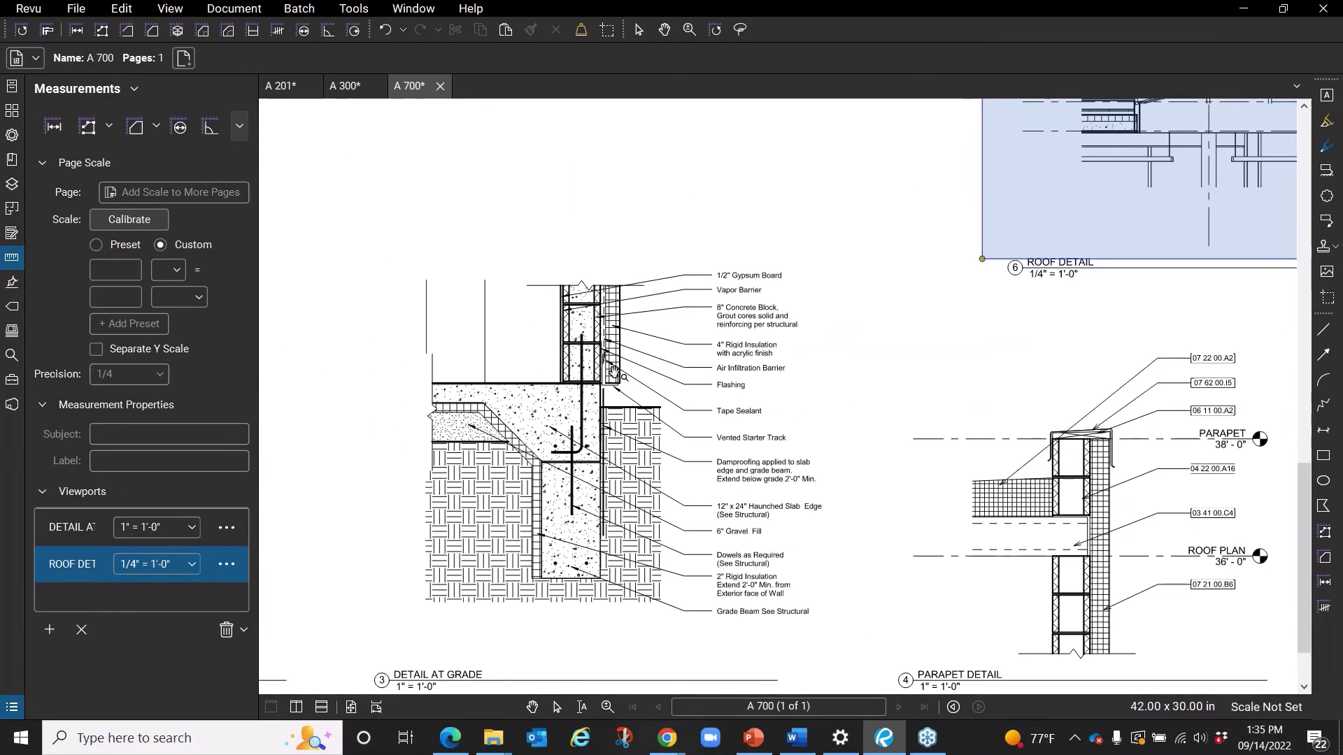
key(Escape)
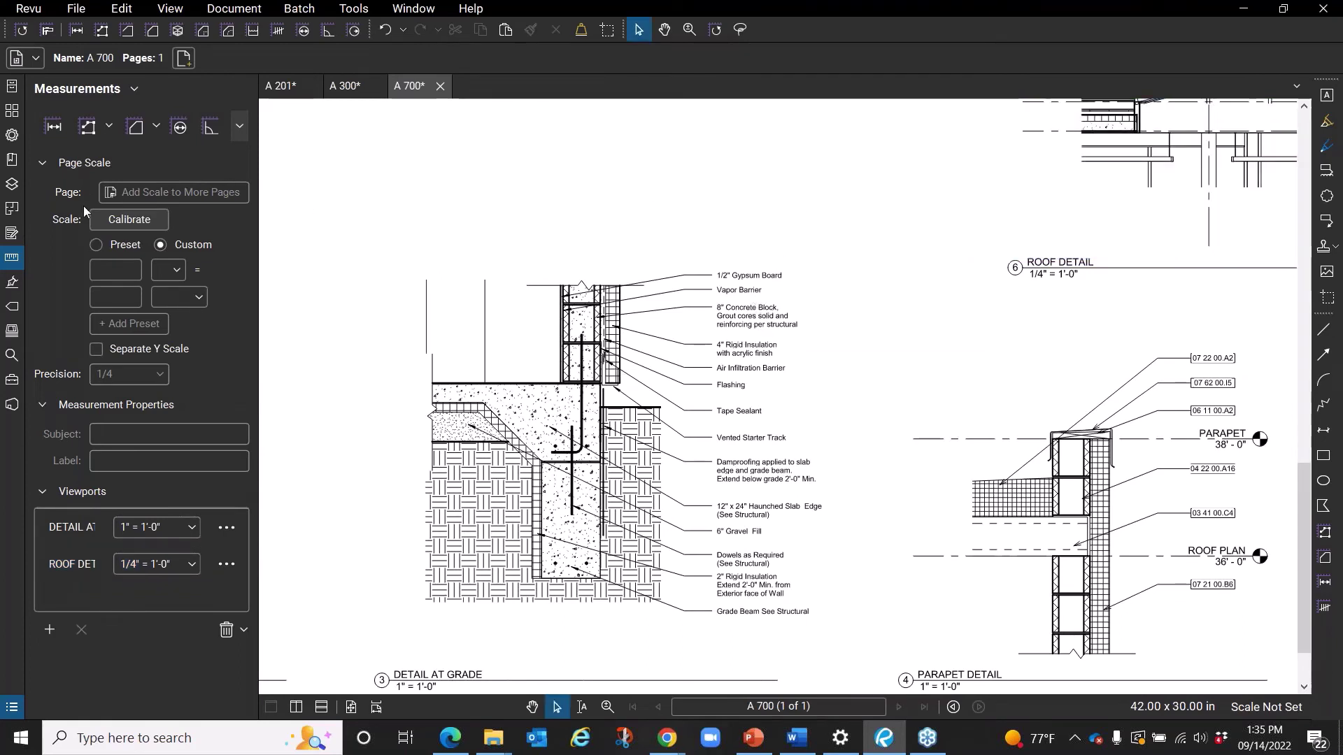
click(52, 127)
scroll(500, 428, up, 2)
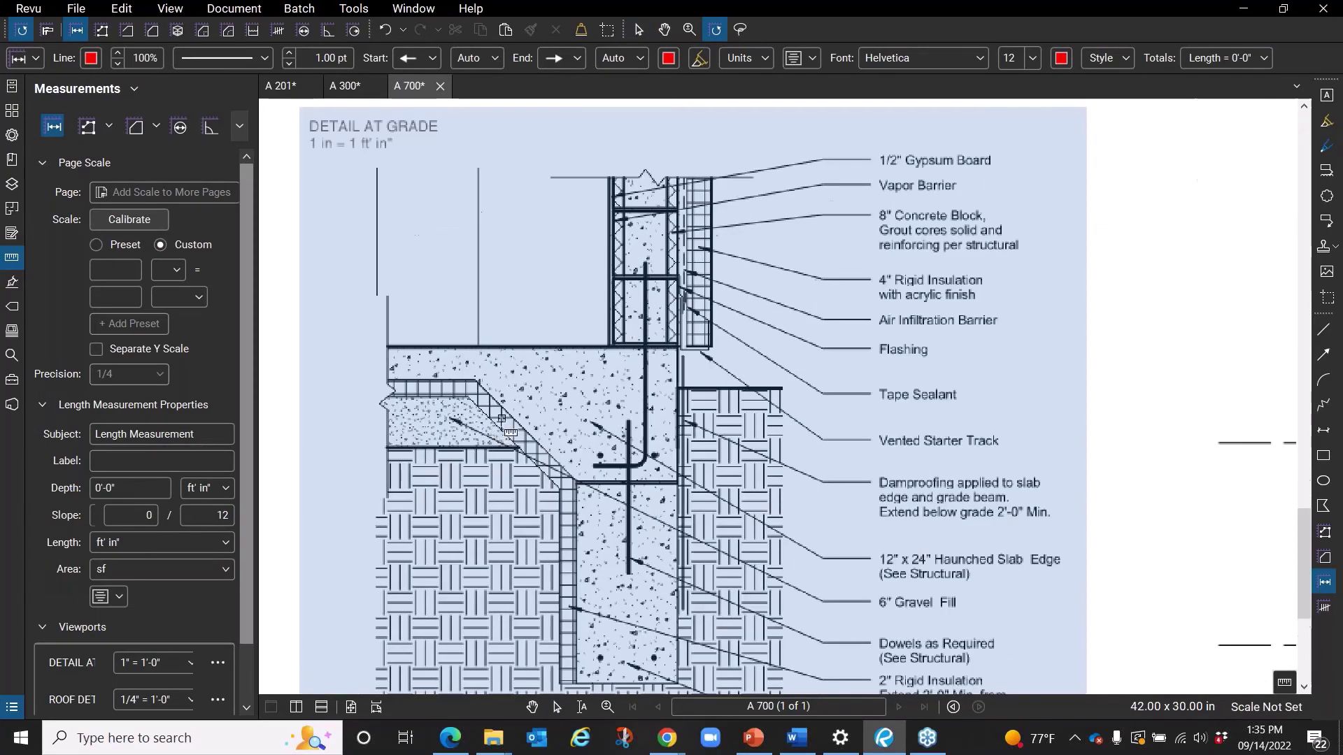
scroll(501, 420, down, 3)
scroll(553, 537, up, 5)
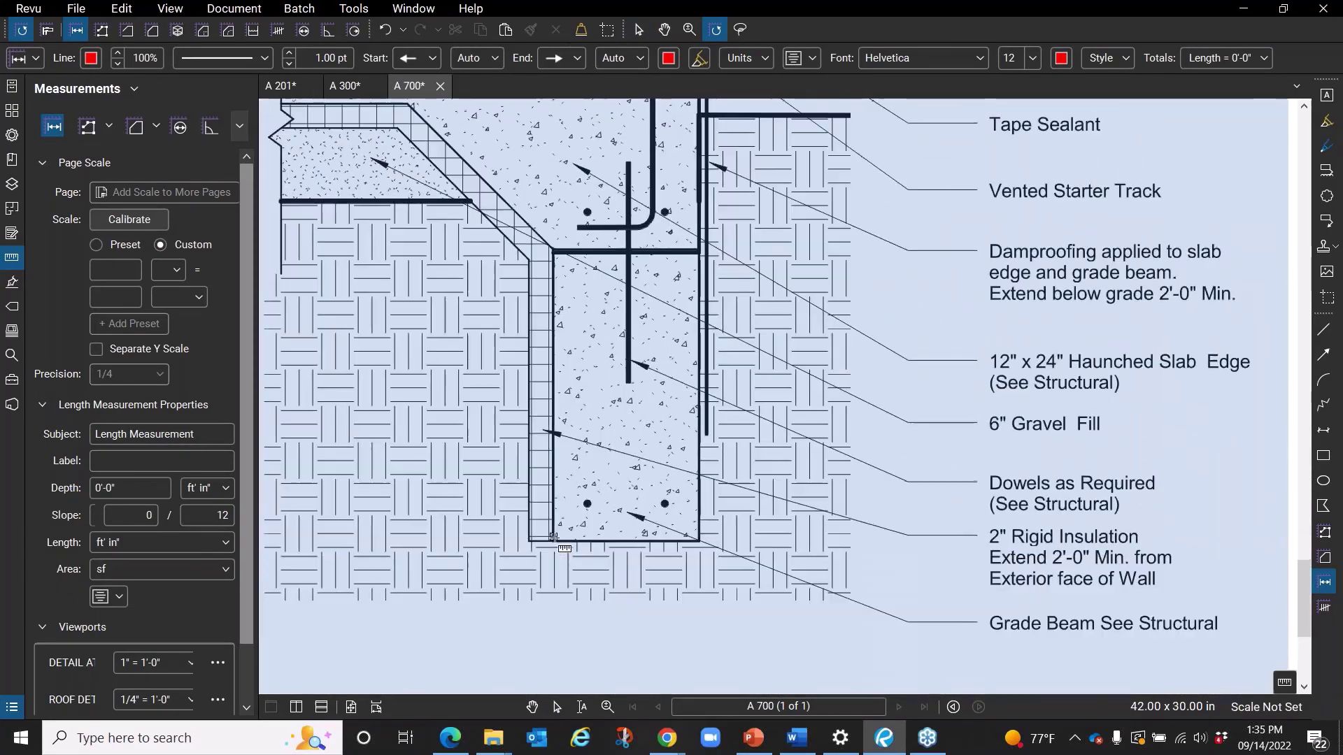
click(553, 538)
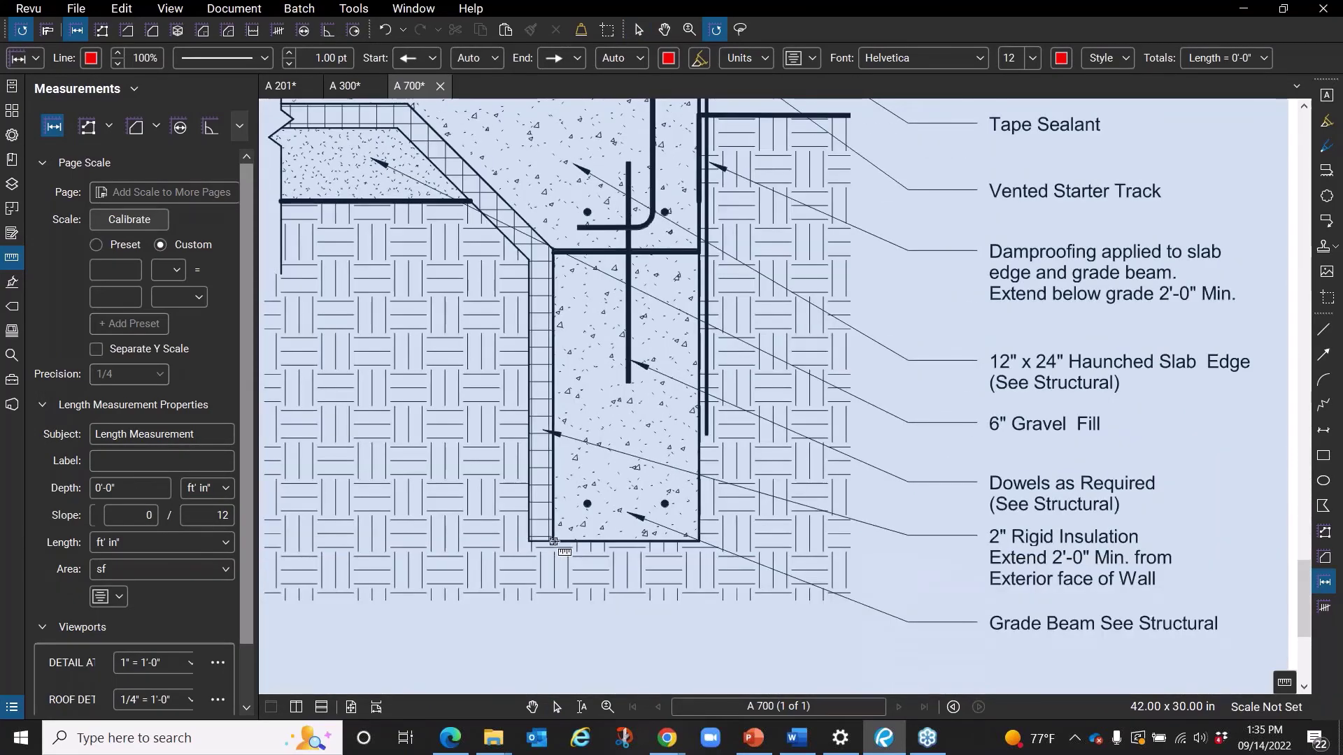
click(705, 542)
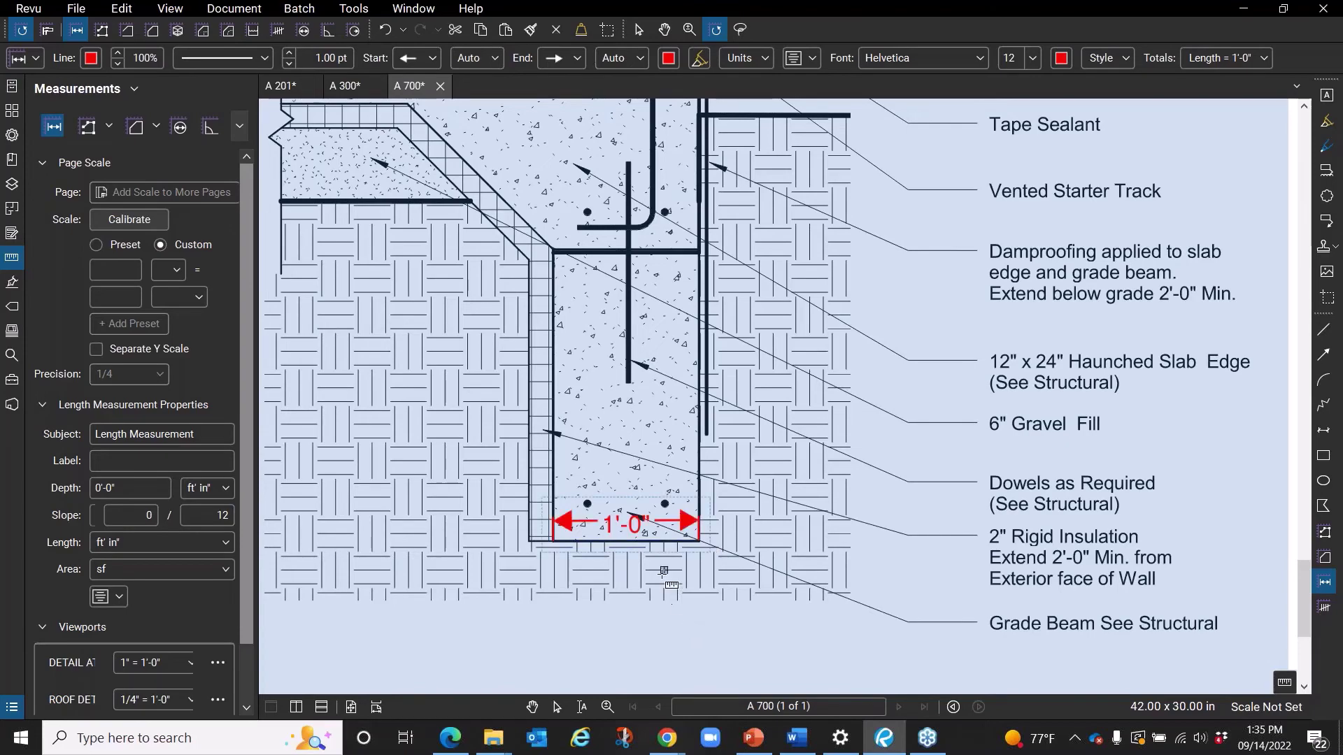
Place a length measurement across the lower end of the column at grid line G in the roof detail.
scroll(663, 572, down, 4)
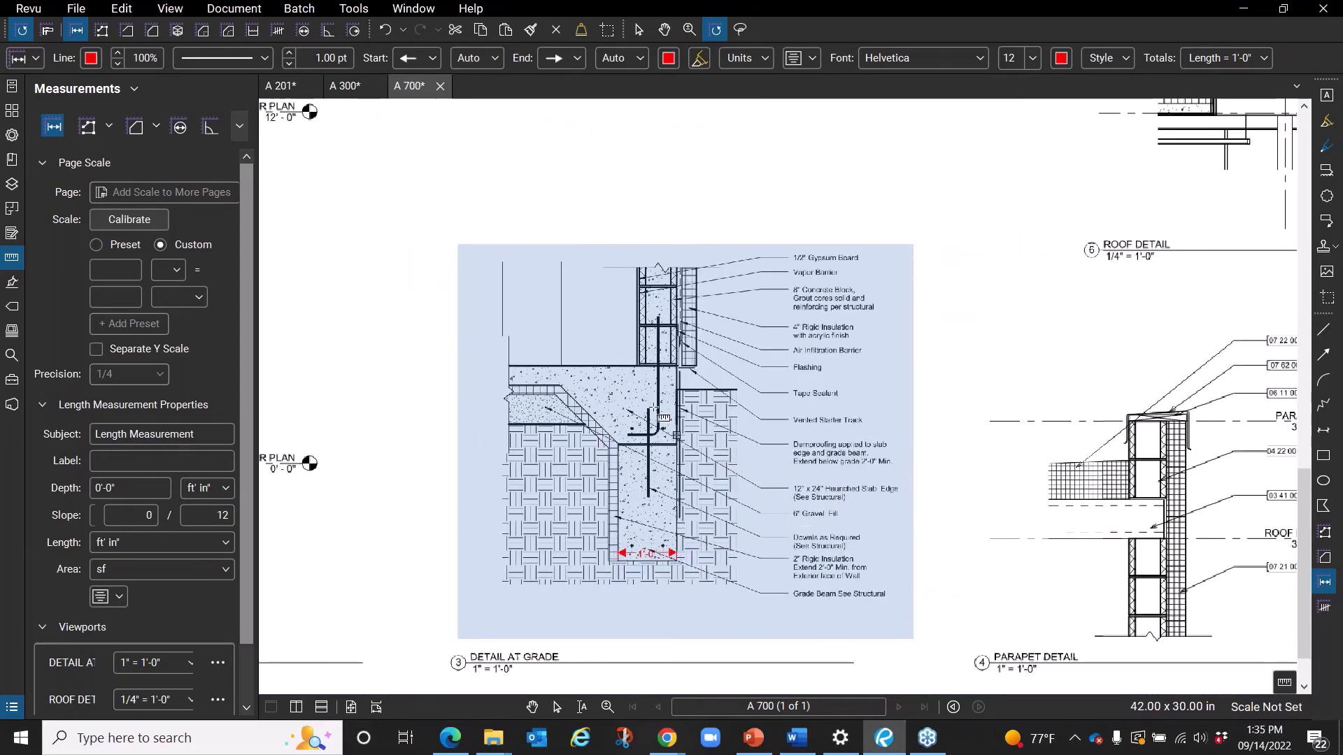
drag(1005, 308, 753, 388)
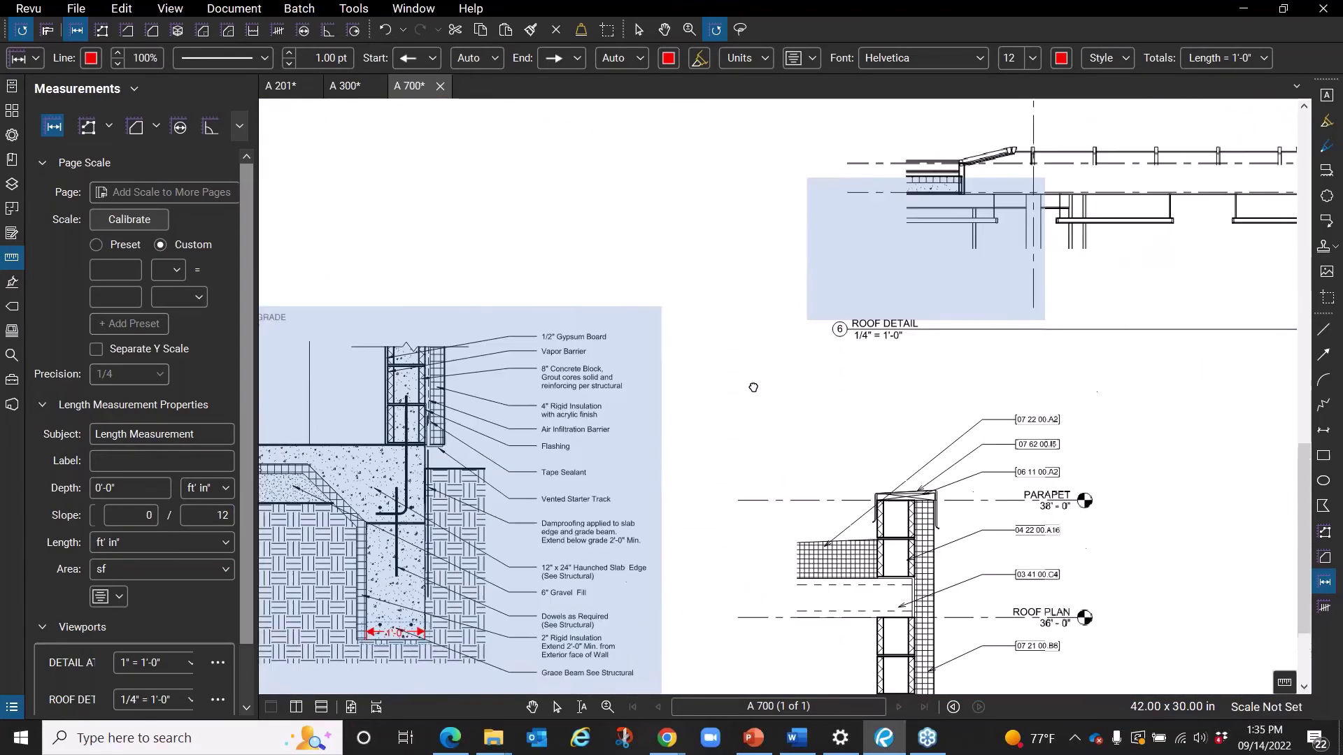
key(Escape)
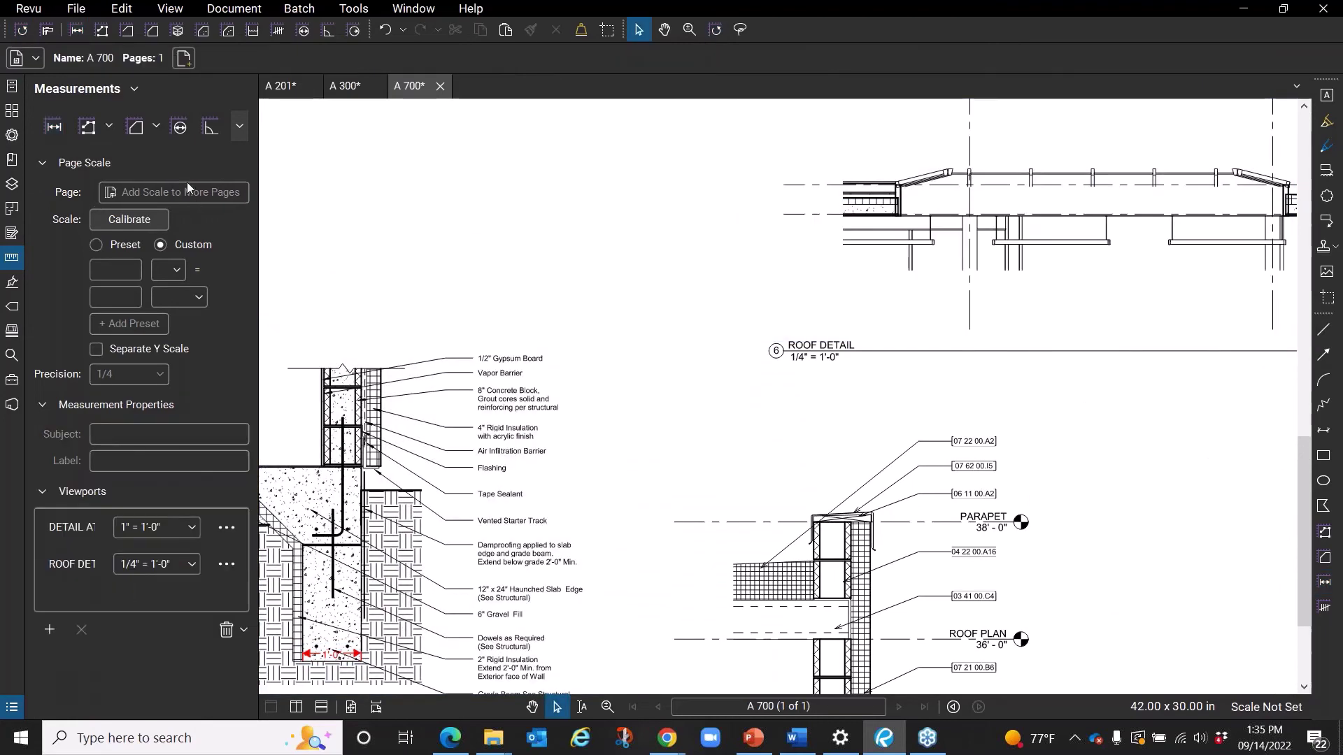
click(54, 126)
scroll(1054, 275, up, 3)
scroll(946, 260, up, 2)
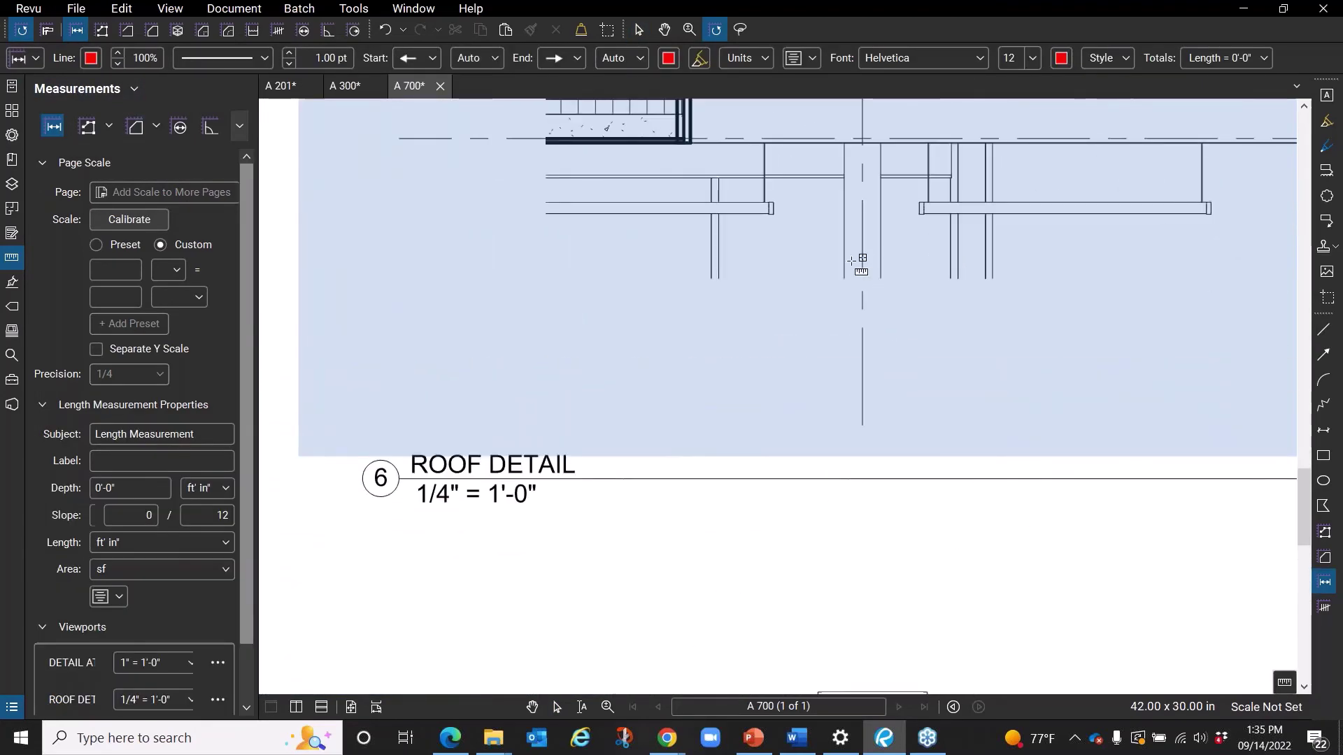
click(845, 278)
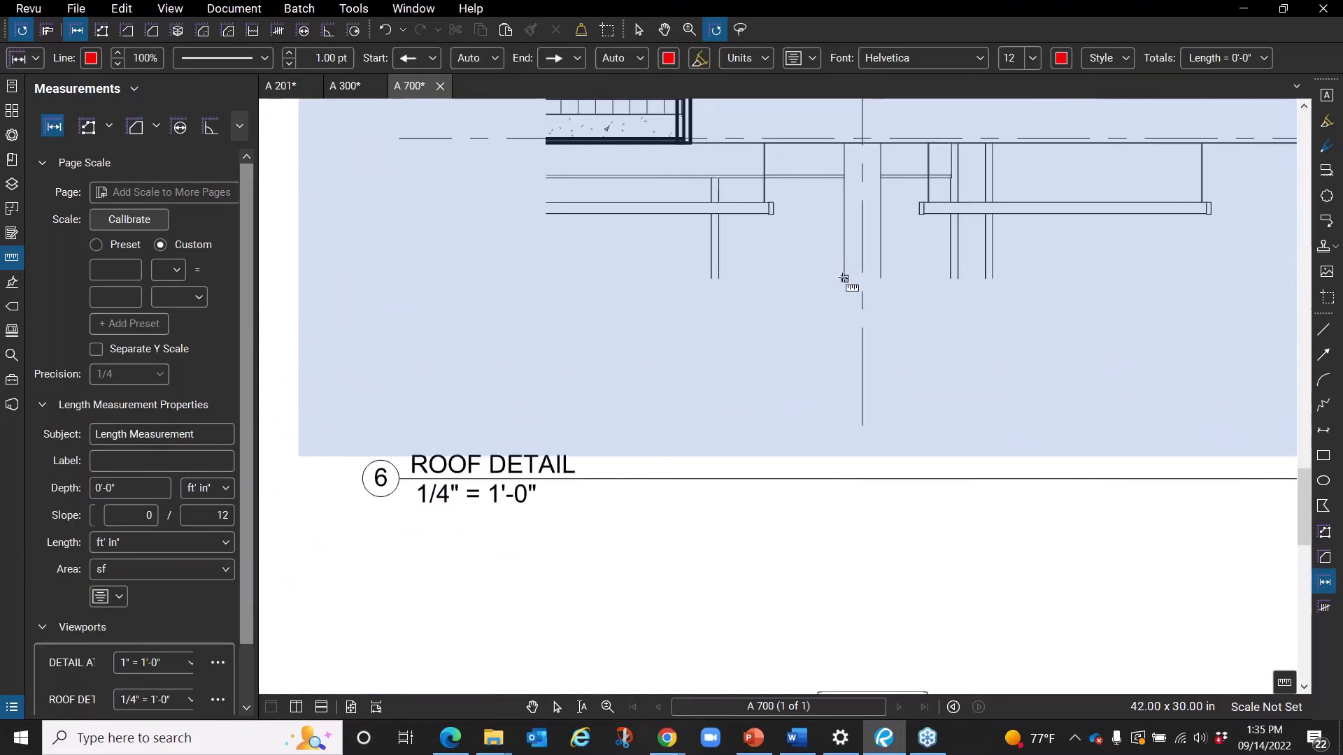
click(881, 274)
scroll(916, 299, down, 5)
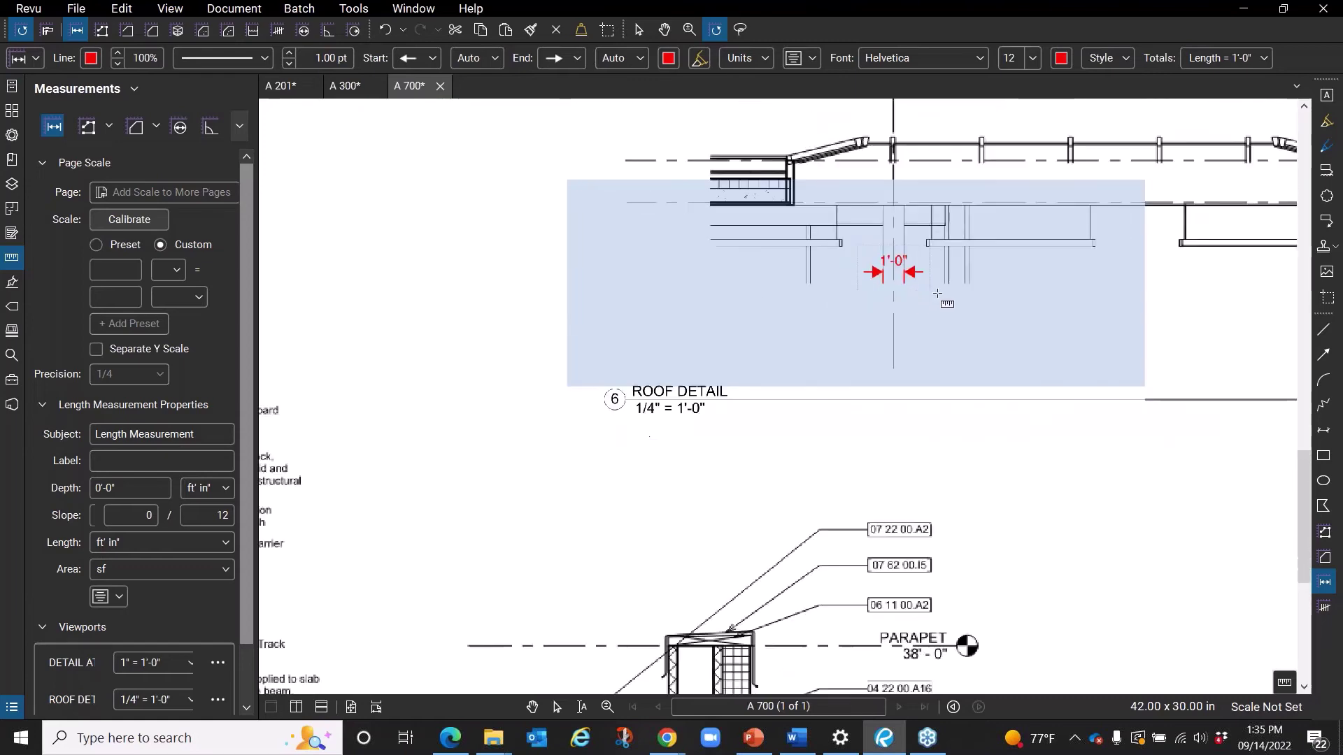
drag(775, 342, 818, 268)
scroll(438, 558, up, 1)
scroll(913, 267, down, 1)
drag(913, 267, 800, 364)
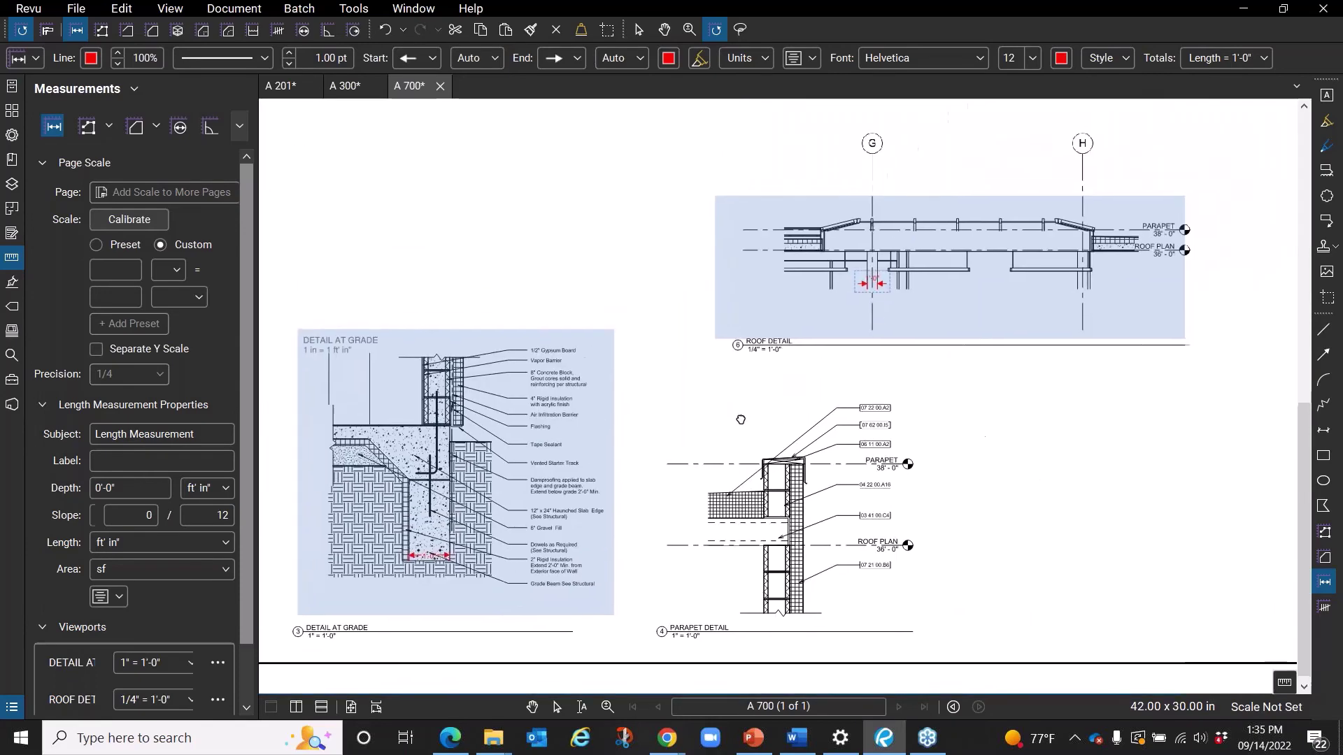
key(Escape)
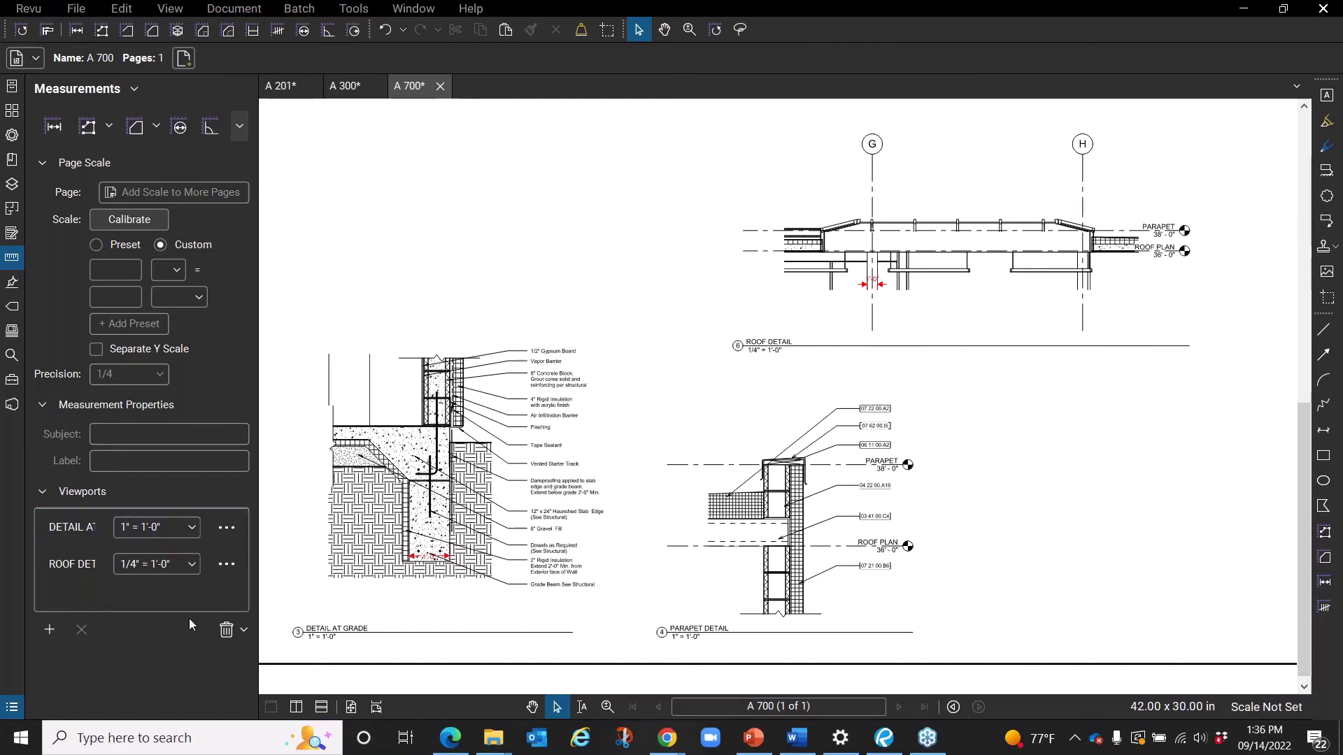
Start a CSV summary of sheet A 700's markups and review its column, filter and output settings.
click(12, 705)
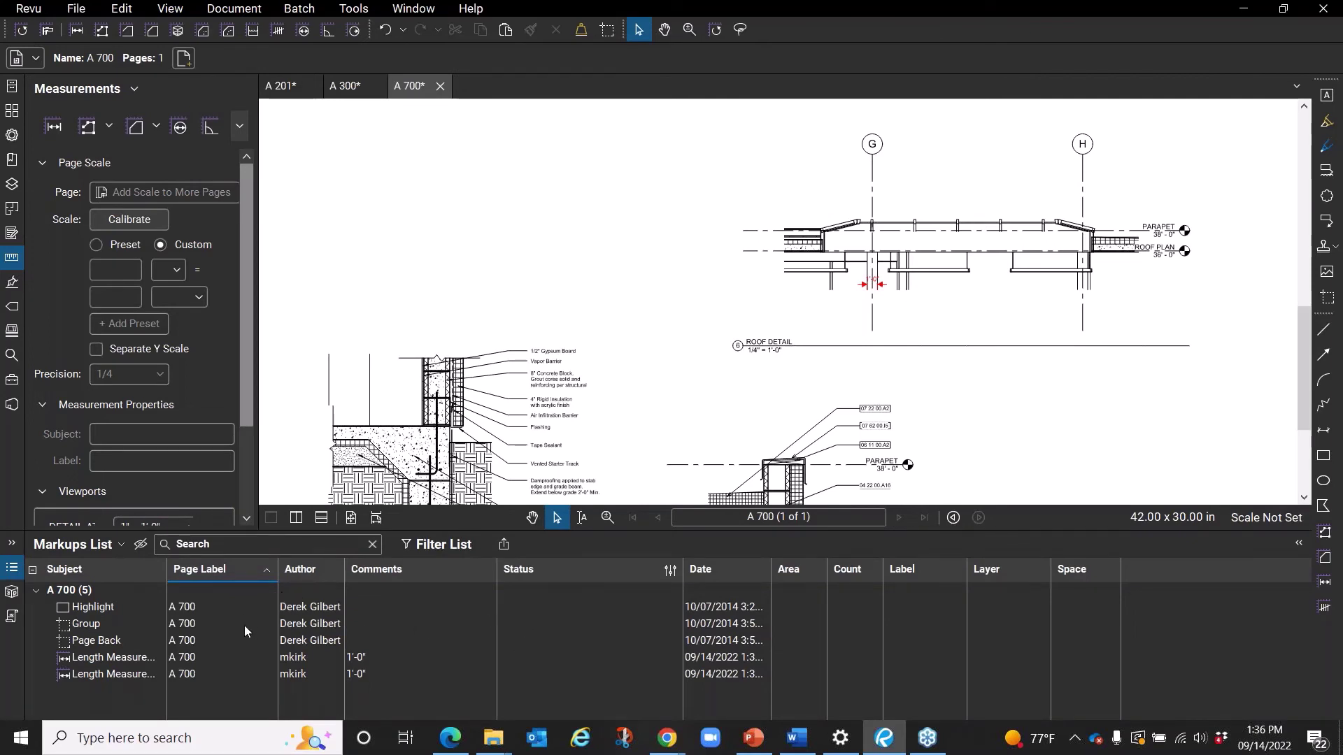
click(504, 546)
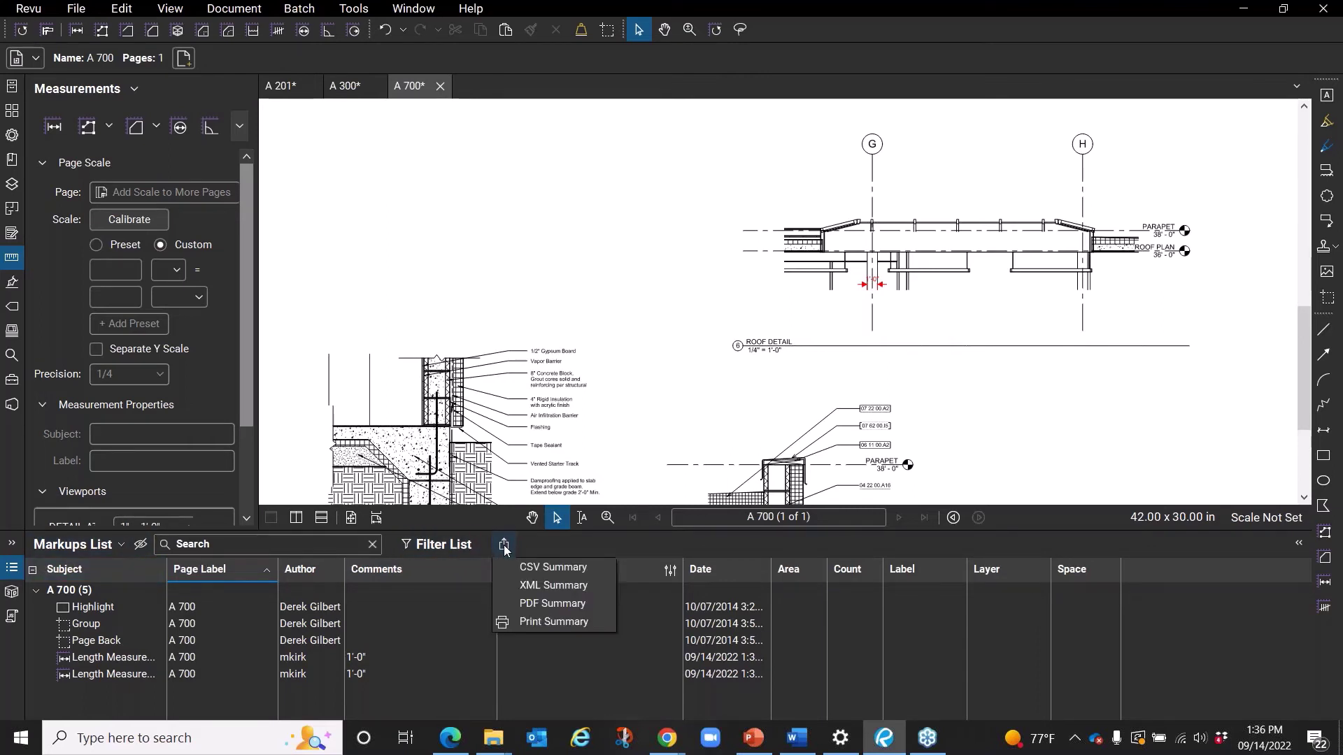
click(552, 568)
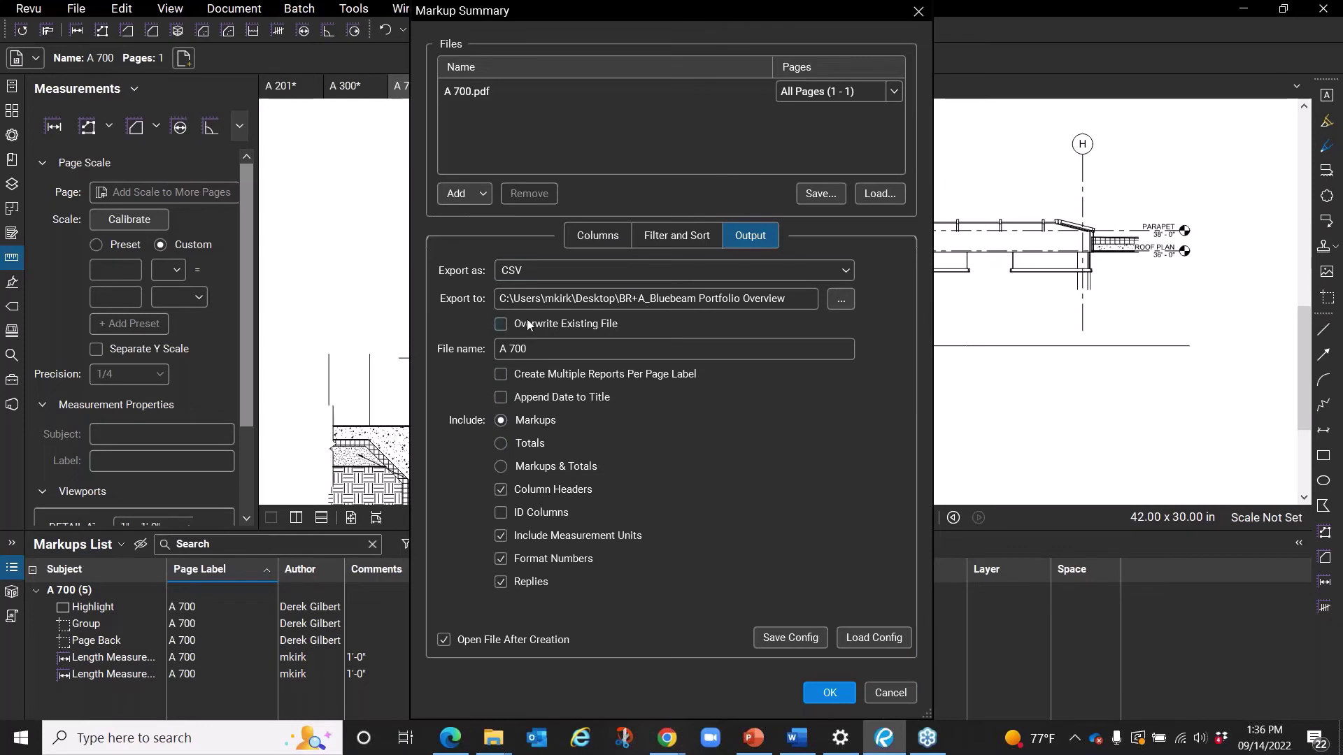
click(607, 238)
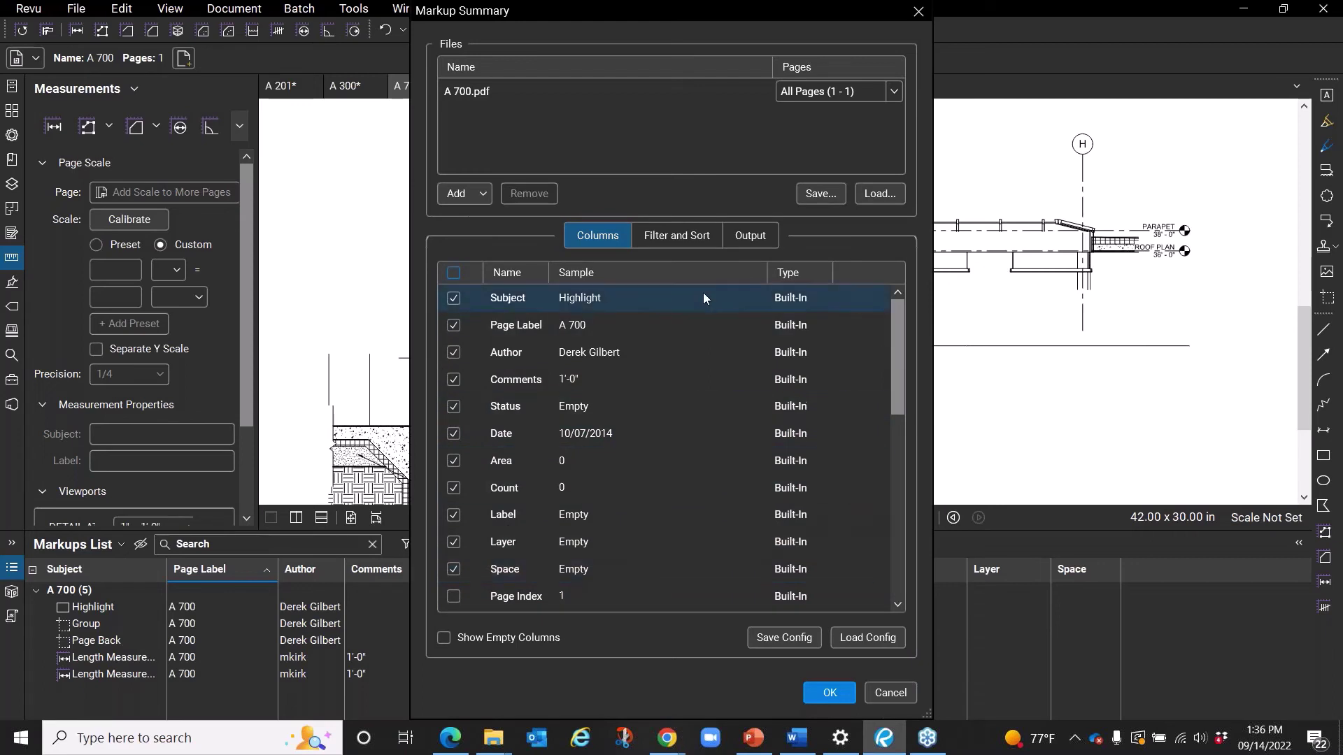
click(677, 233)
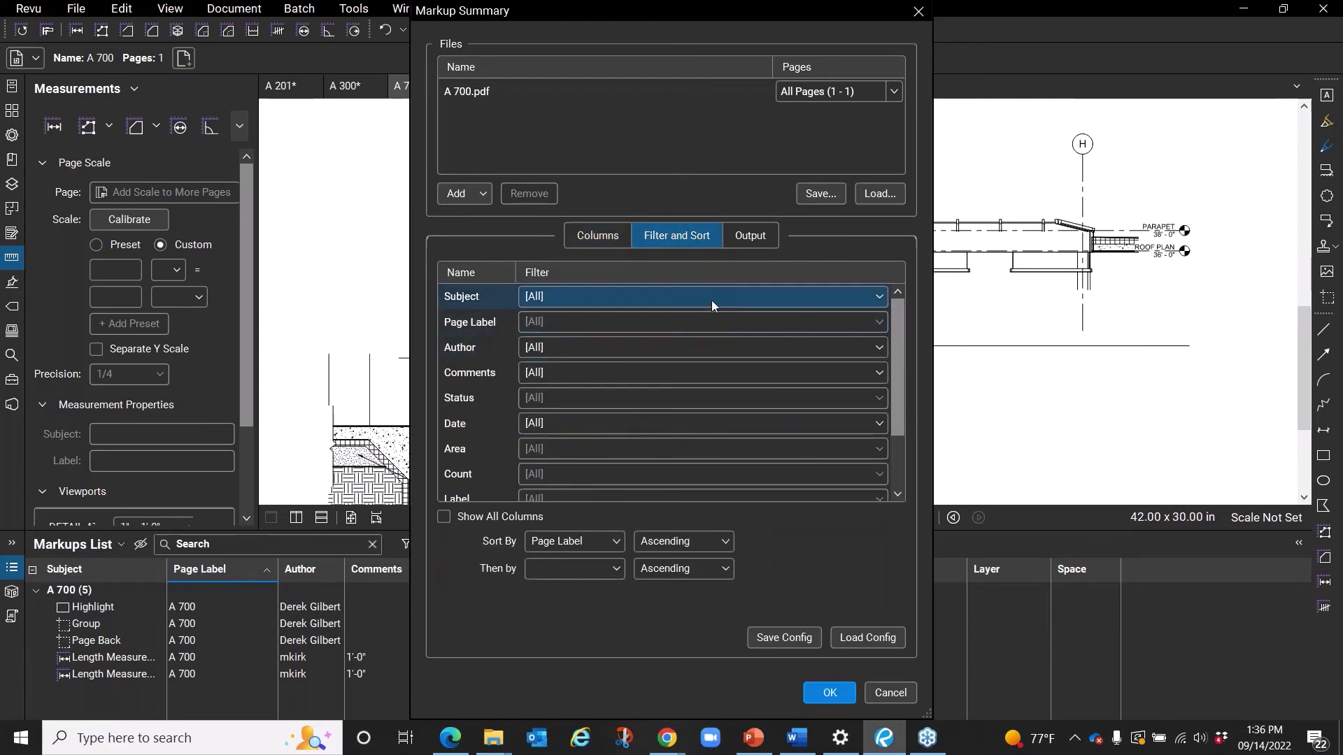
click(764, 237)
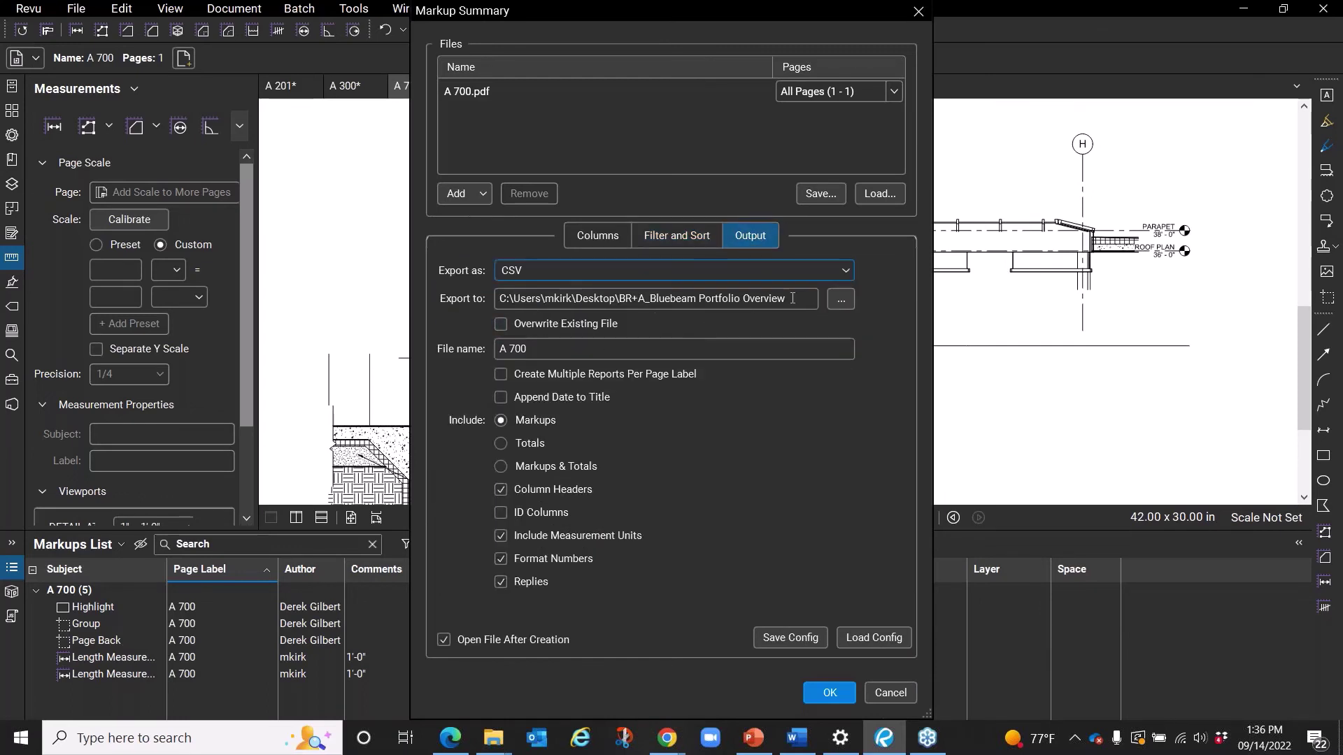
Set the 101422_Bluebeam Tools and Markups folder under 2022 as the export location and create the CSV summary.
click(839, 300)
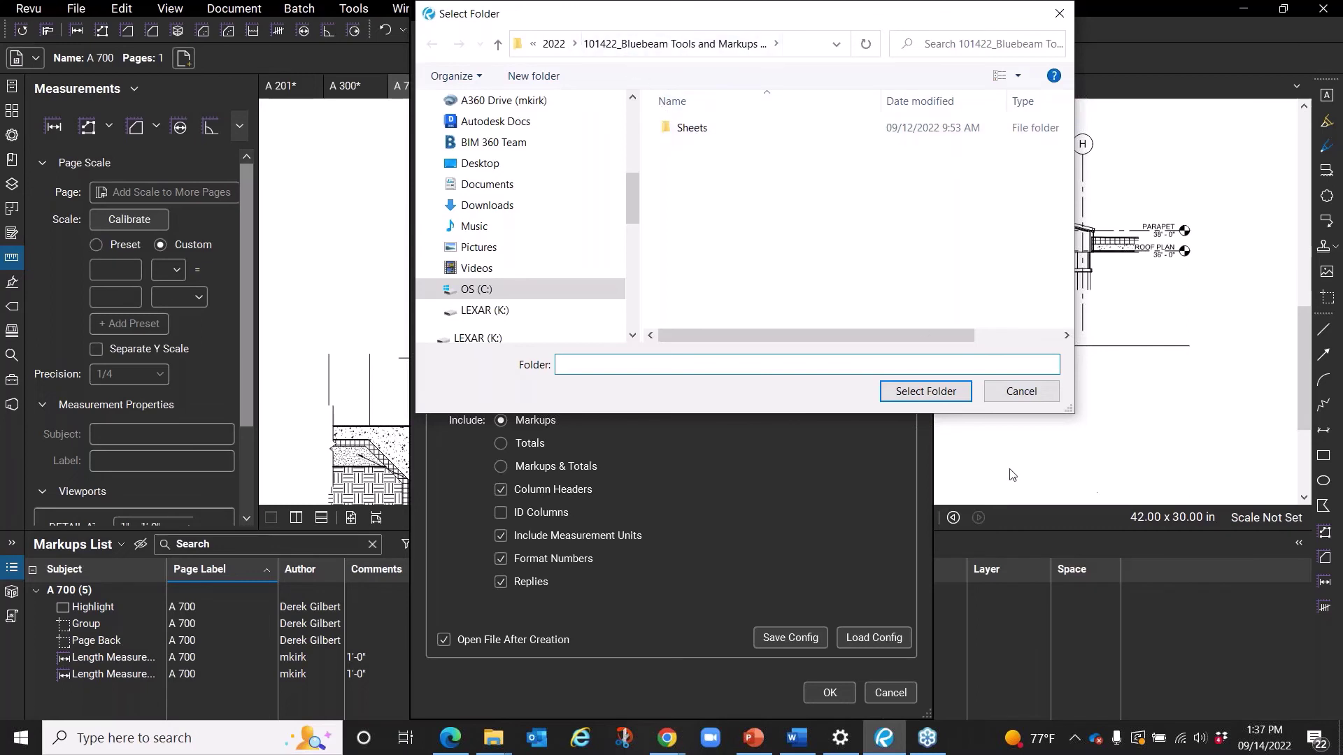
click(929, 391)
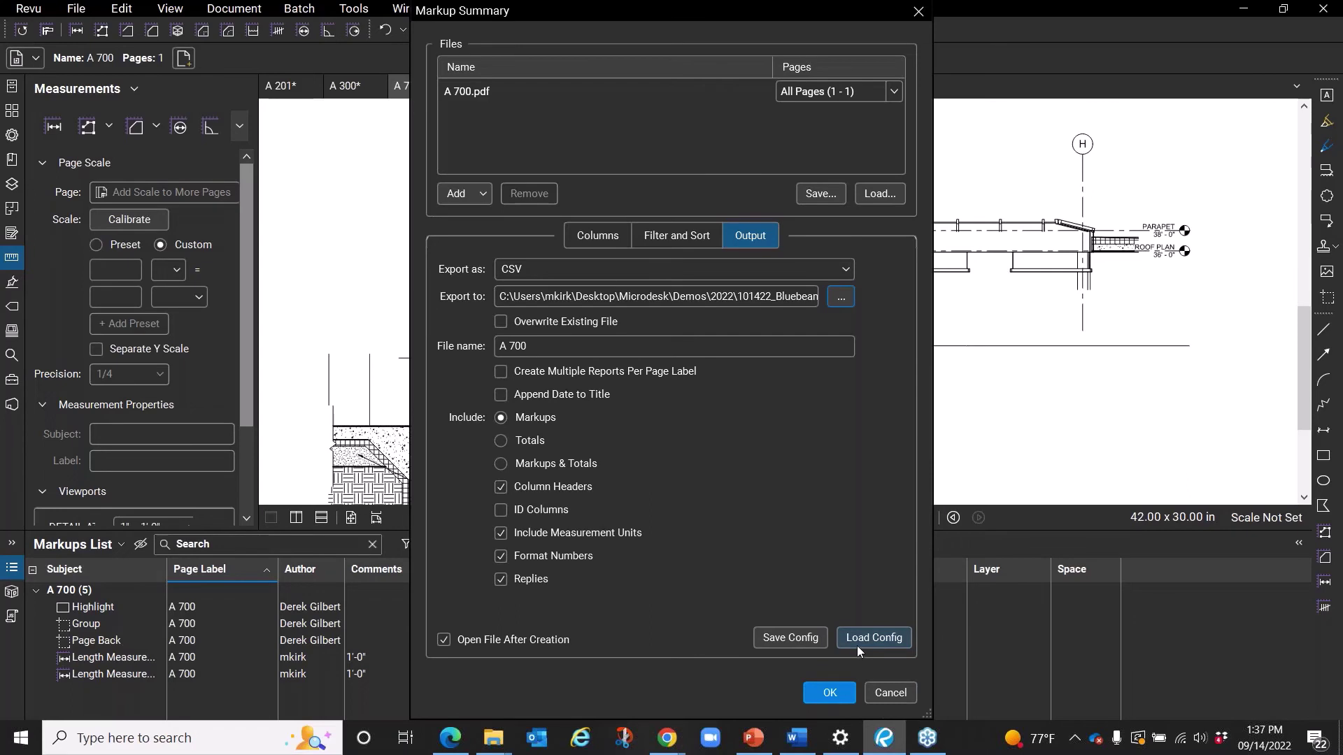
click(825, 695)
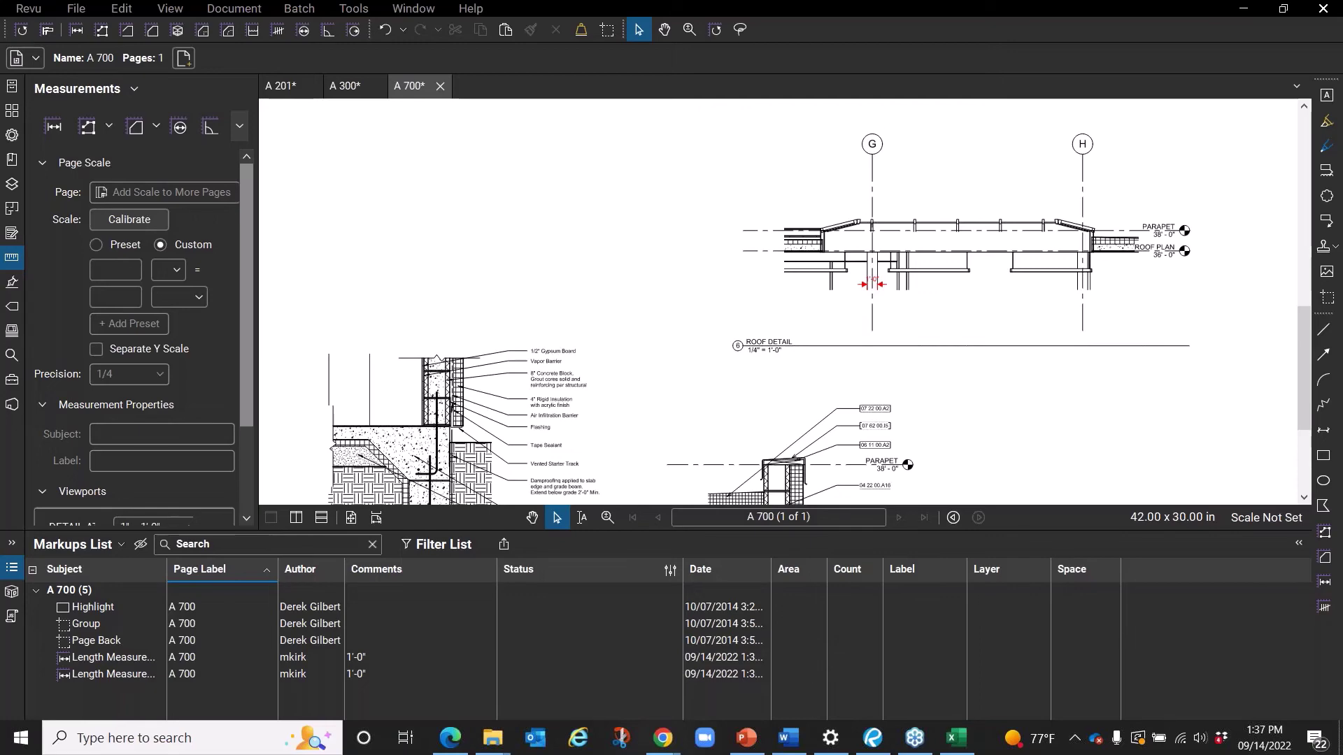
Locate the grade beam's length measurement from the markups list, and examine the list's date filter options and the commands available for that markup.
click(83, 658)
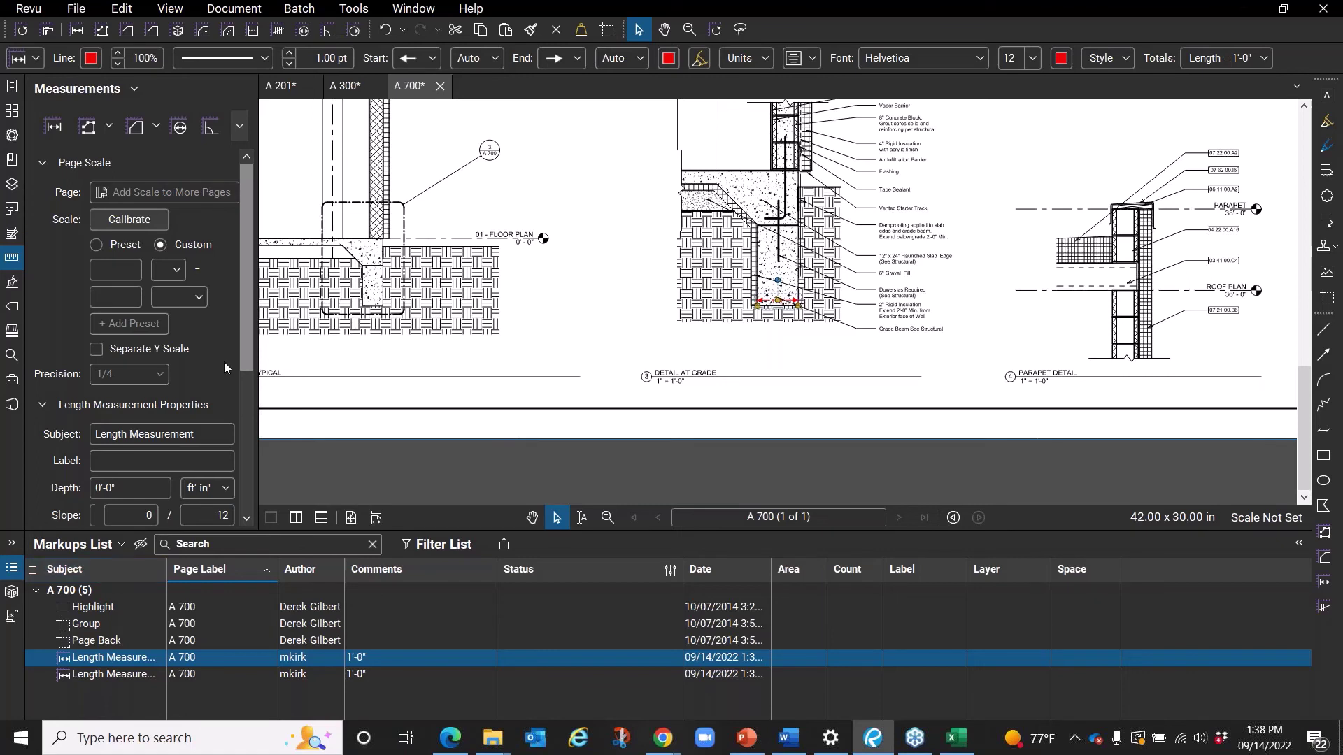
click(443, 547)
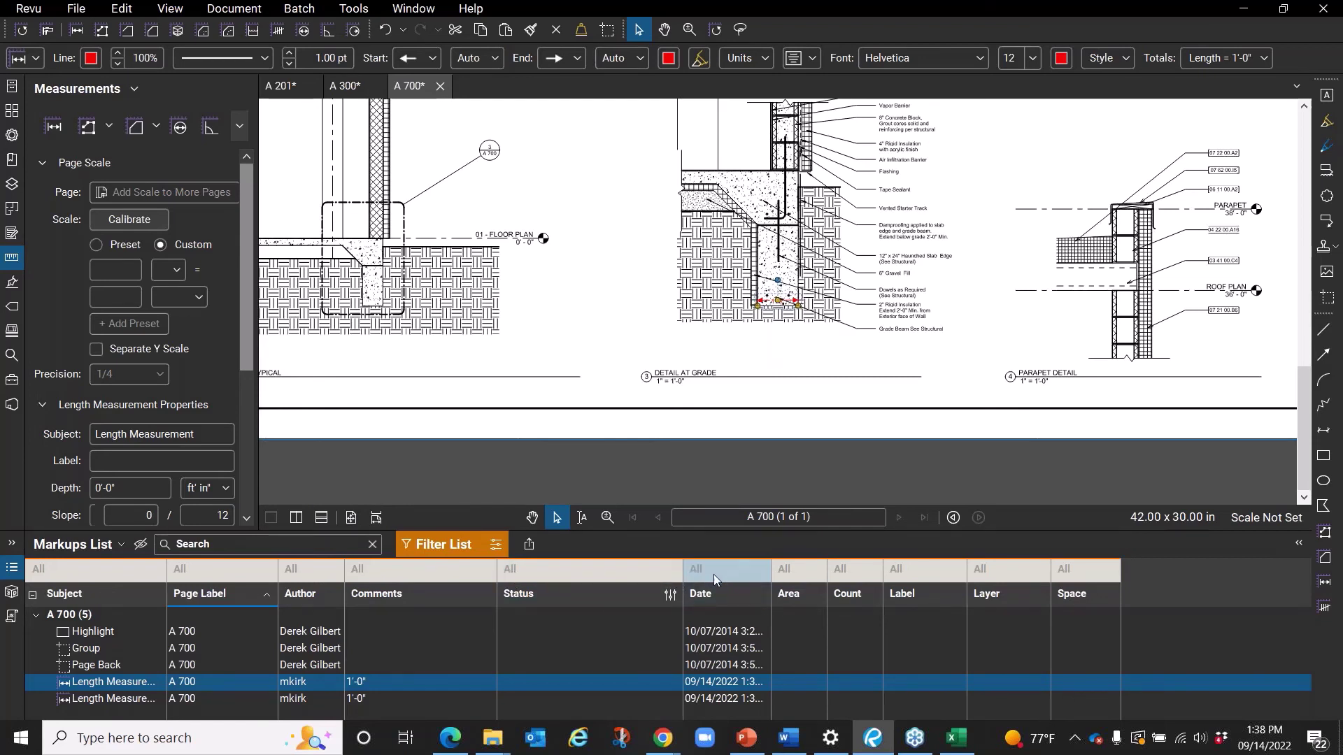
click(737, 569)
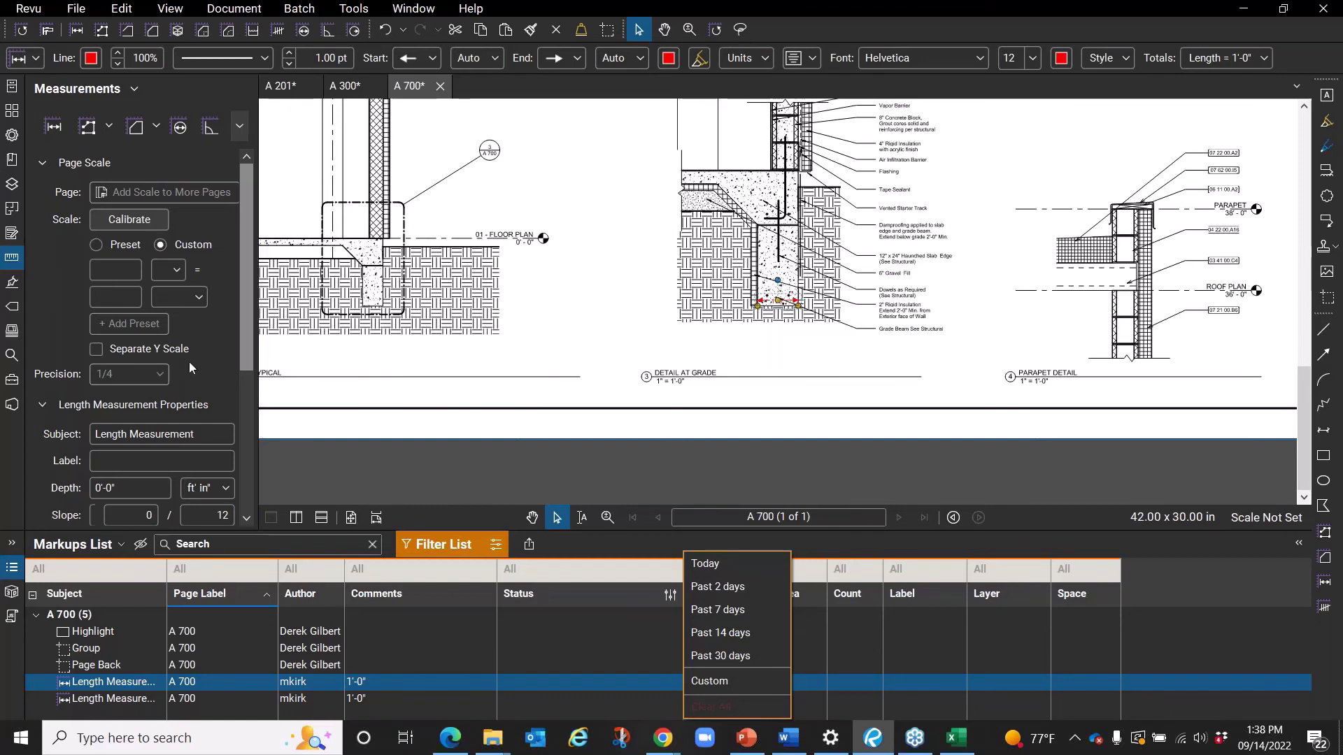
right_click(112, 685)
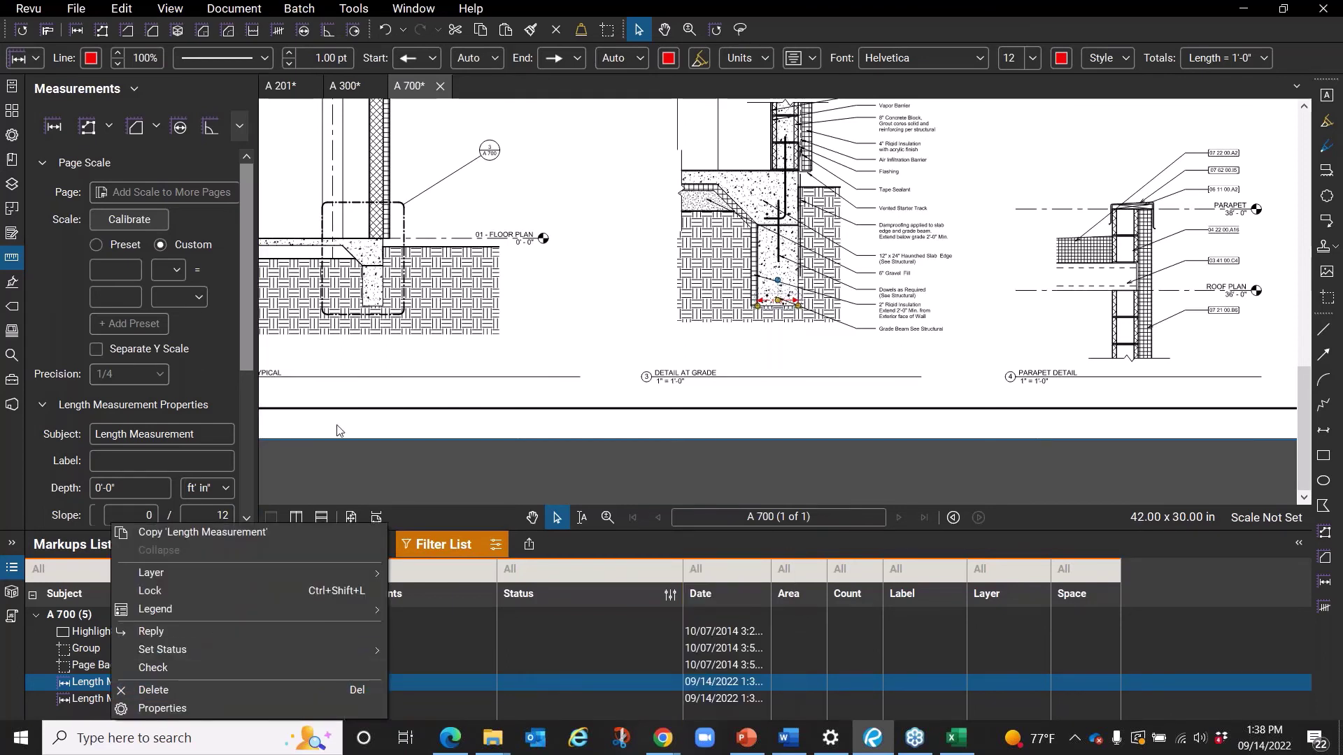
key(Escape)
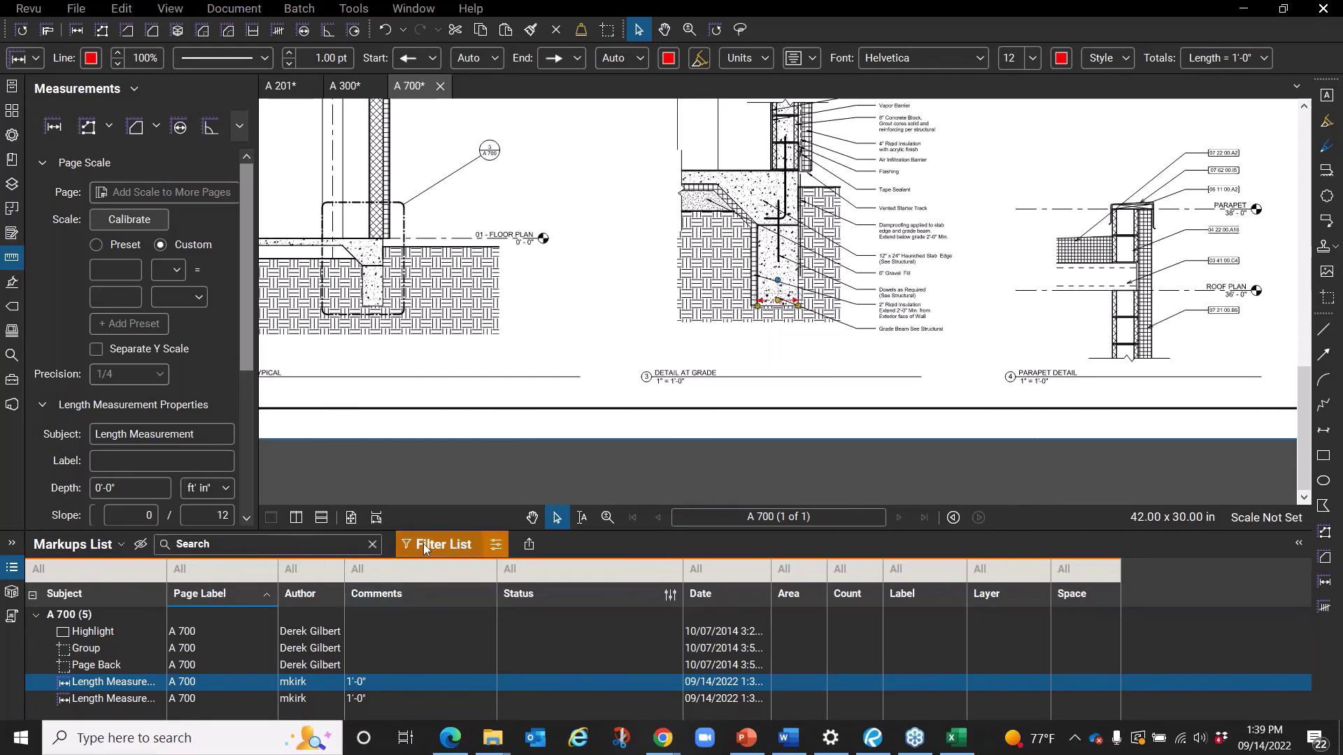
click(448, 544)
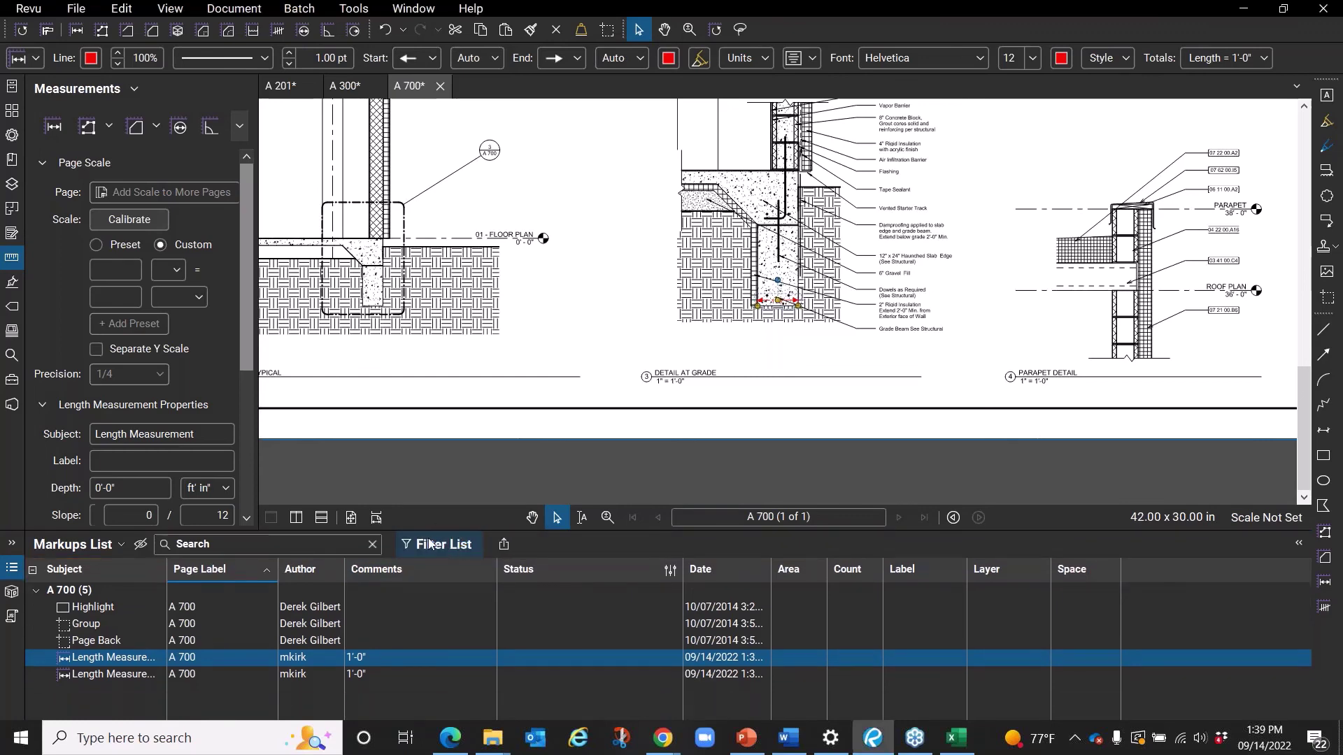
Set the status of the roof detail's length measurement to Completed in the markups list.
click(95, 674)
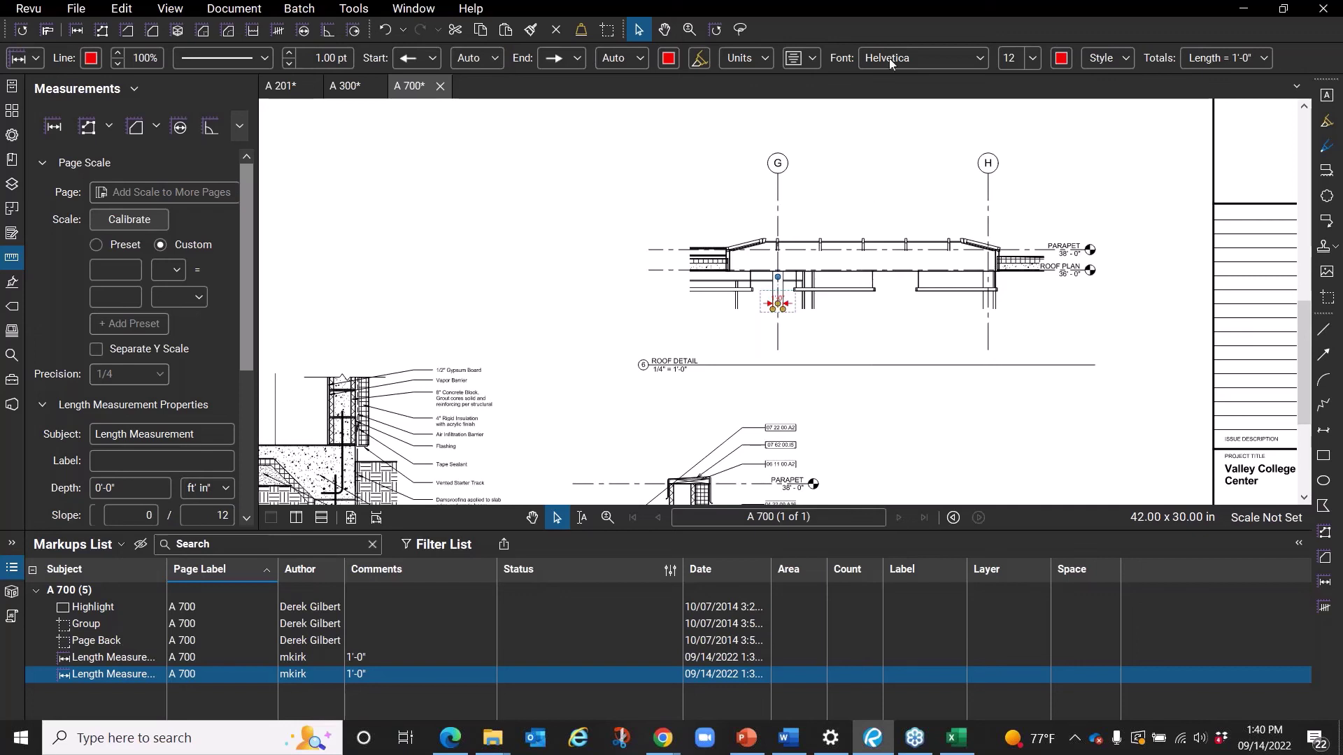
click(672, 570)
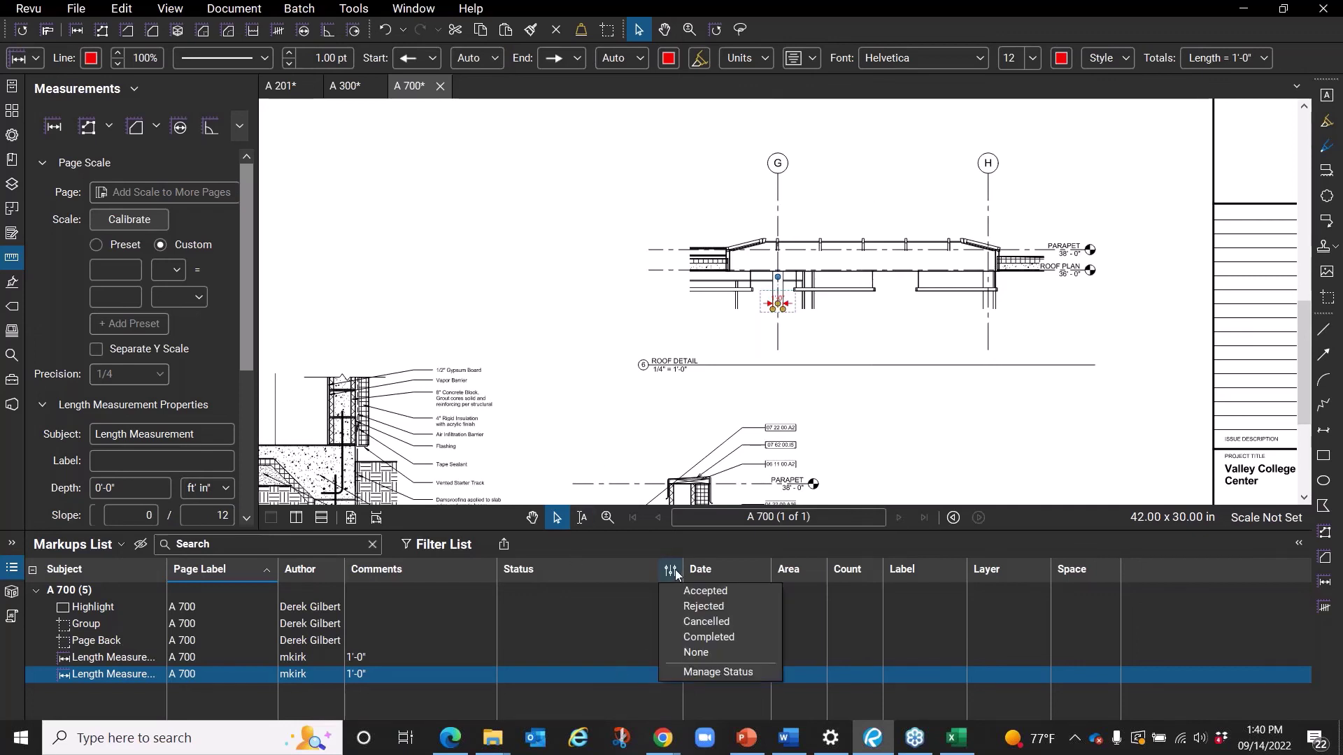
click(703, 638)
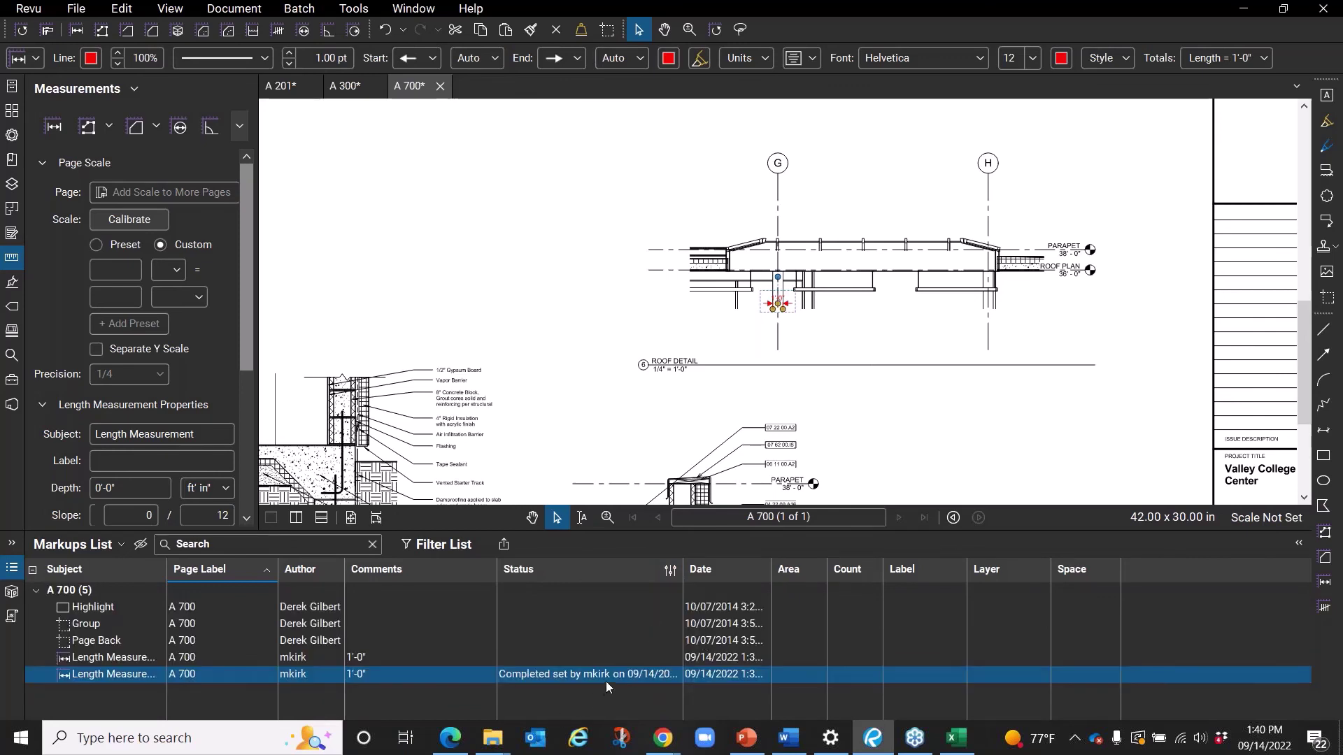